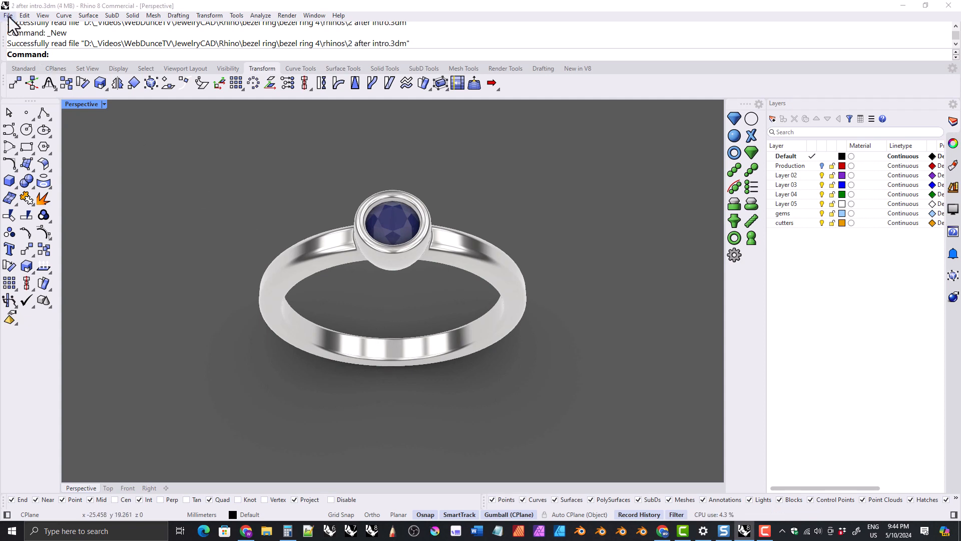
Step: Create a new model from the Small Objects - Millimeters template
{"action": "left_click", "coordinate": [8, 16]}
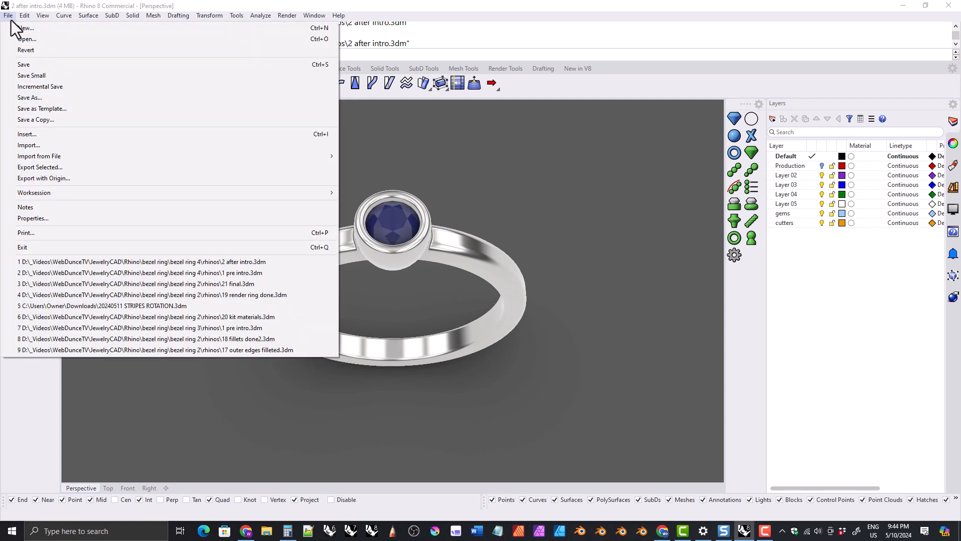
{"action": "left_click", "coordinate": [26, 28]}
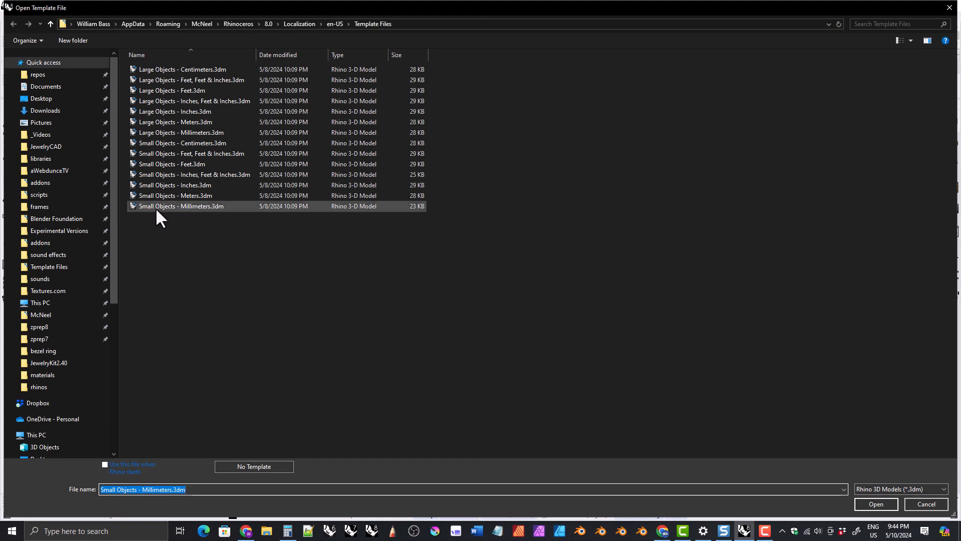
{"action": "left_click", "coordinate": [183, 207]}
{"action": "left_click", "coordinate": [861, 502]}
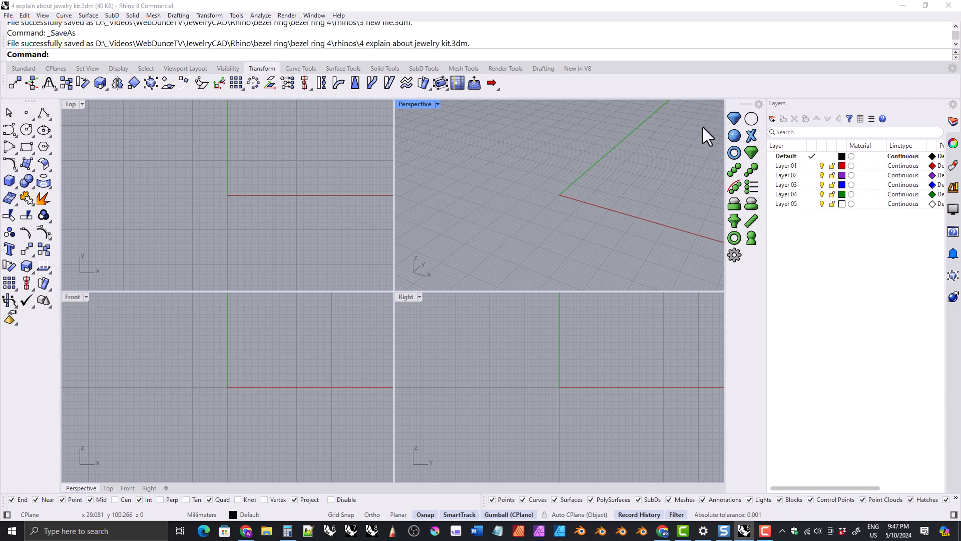
Step: Create a US size 6 sizing circle with the jewelry kit, placing its seam at the bottom
{"action": "left_click", "coordinate": [751, 123]}
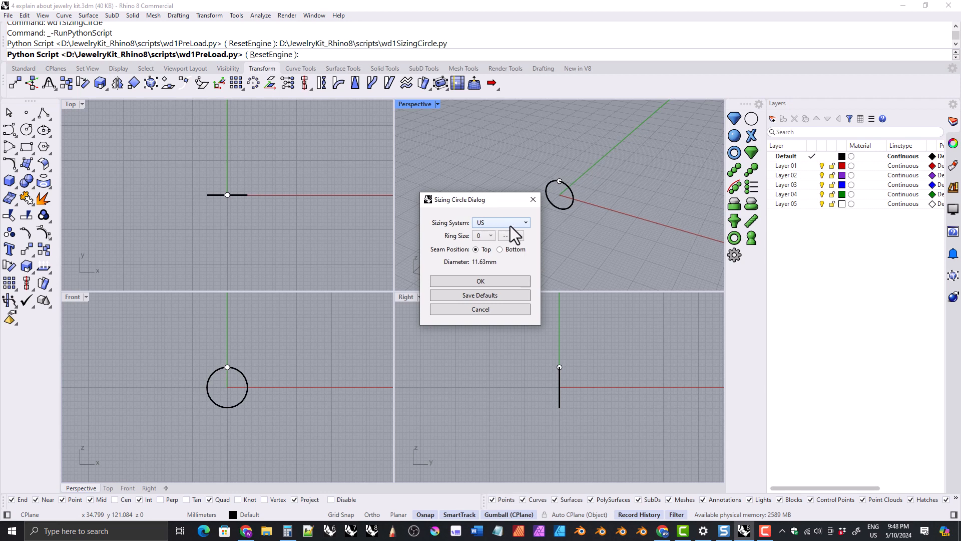
{"action": "left_click", "coordinate": [483, 235]}
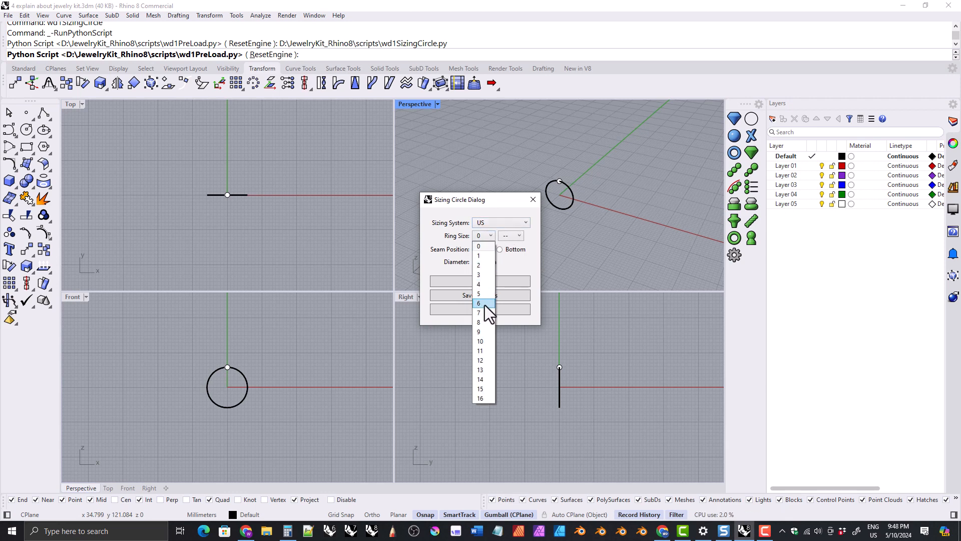
{"action": "left_click", "coordinate": [486, 304]}
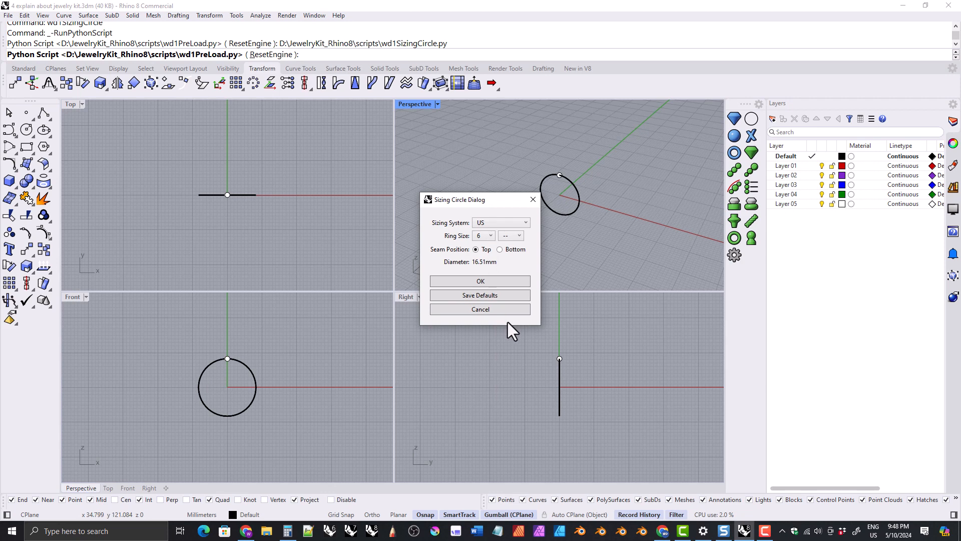
{"action": "left_click", "coordinate": [500, 249]}
{"action": "left_click", "coordinate": [481, 281]}
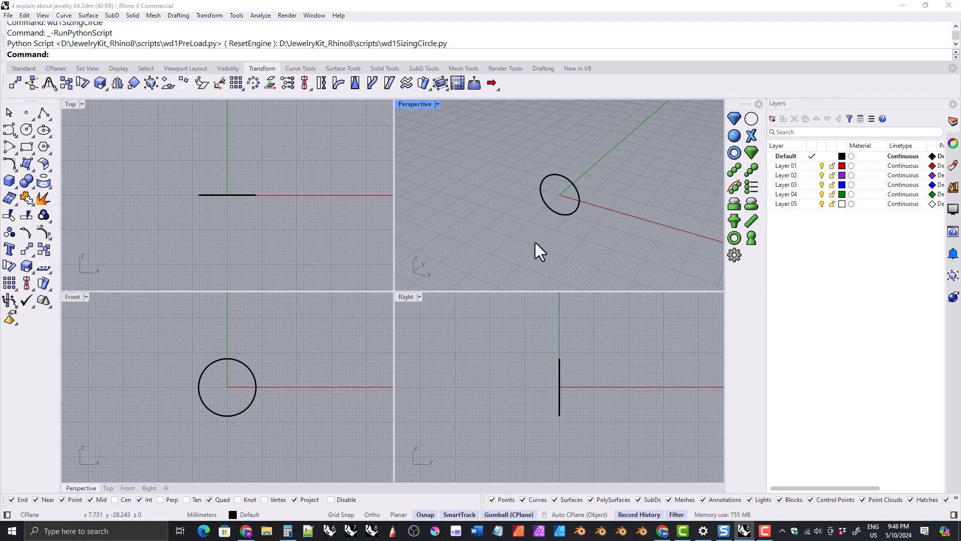
Step: Delete the sizing circle made with the jewelry kit
{"action": "left_click", "coordinate": [560, 215]}
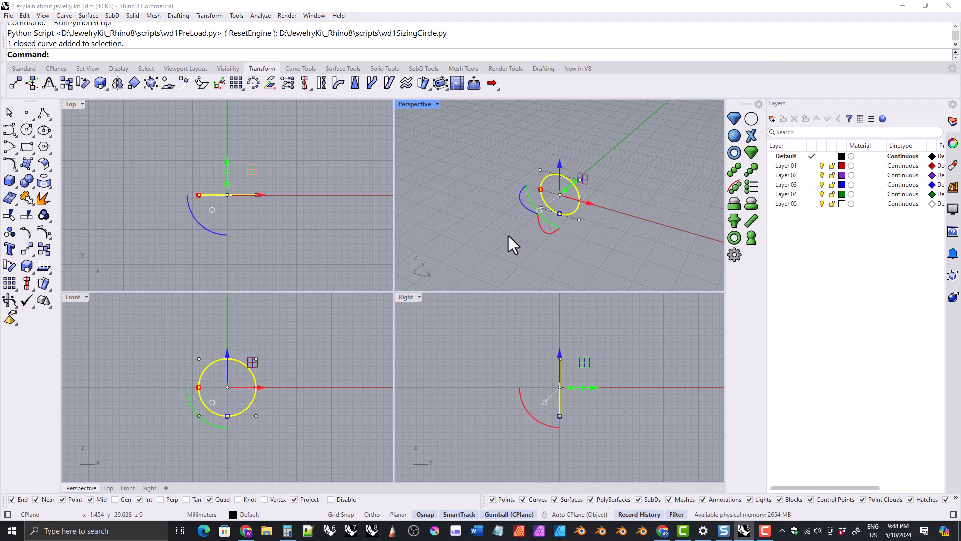
{"action": "key", "text": "Delete"}
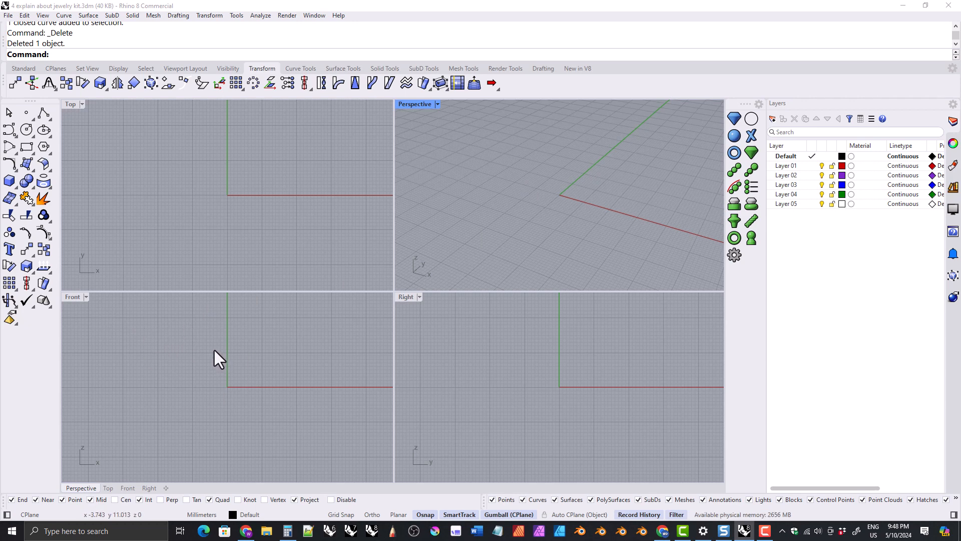
Step: In a maximized Front view, draw a circle centred on the origin with a diameter of 16.51 mm
{"action": "double_click", "coordinate": [73, 299]}
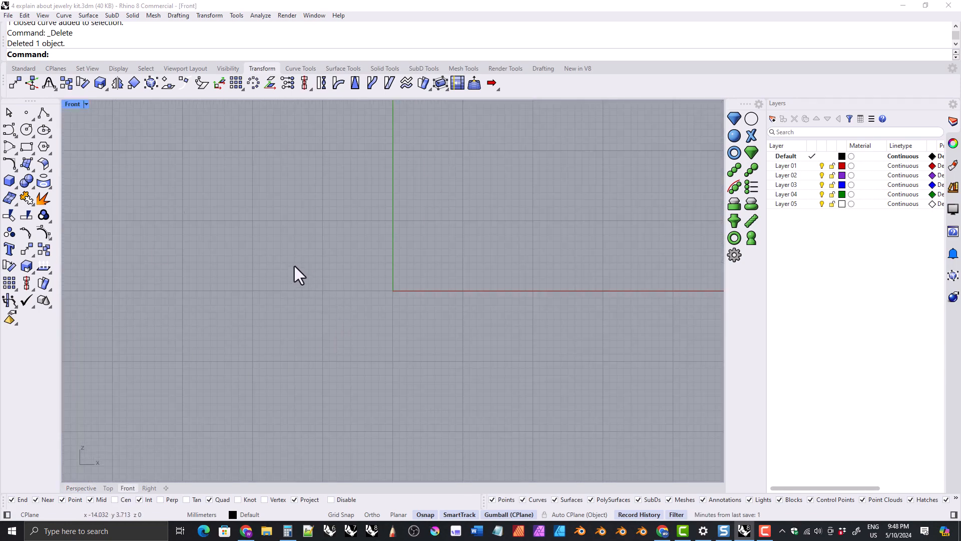
{"action": "left_click", "coordinate": [301, 68]}
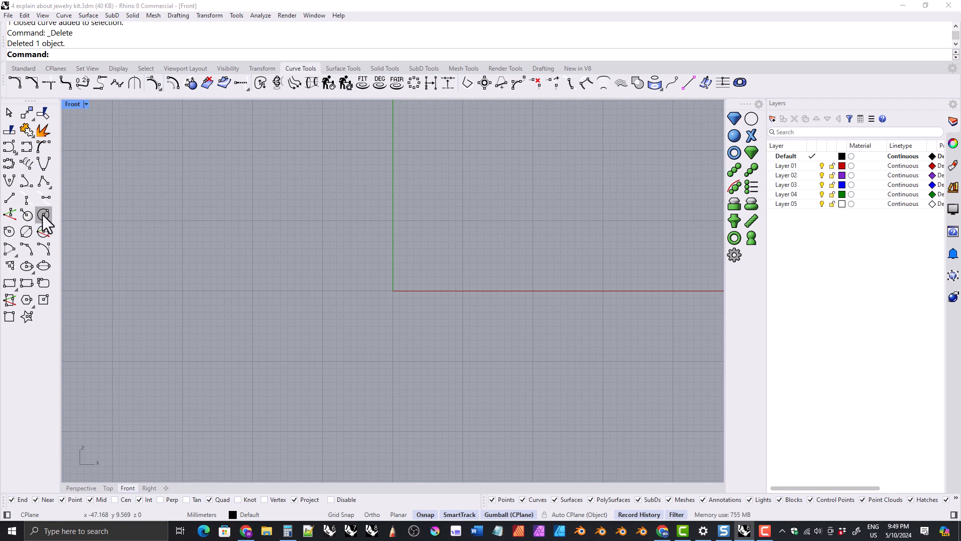
{"action": "left_click", "coordinate": [42, 215]}
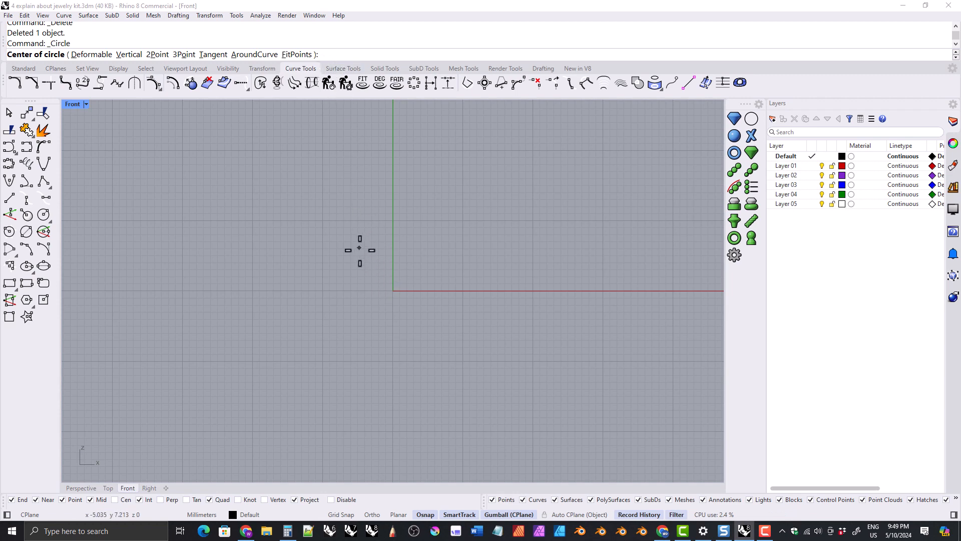
{"action": "type", "text": "0"}
{"action": "key", "text": "Return"}
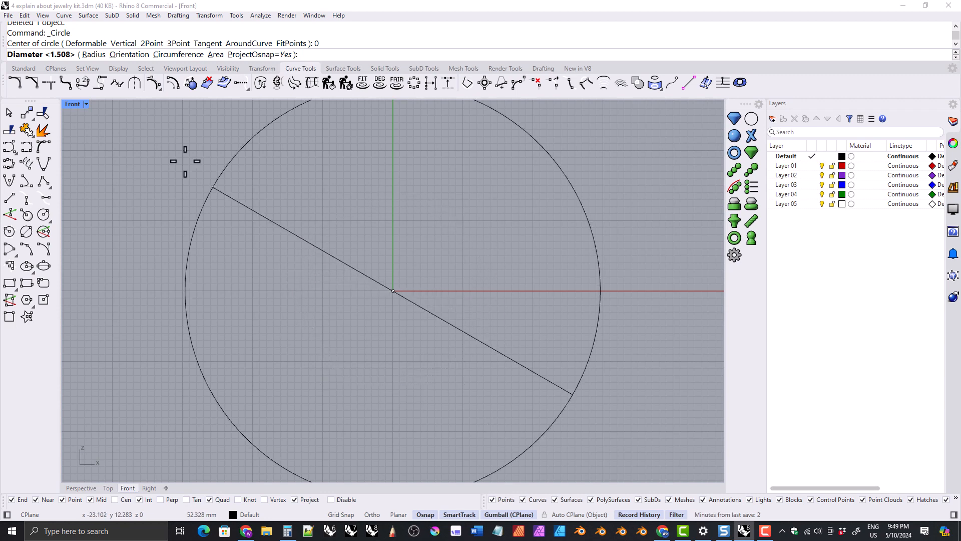
{"action": "left_click", "coordinate": [94, 55]}
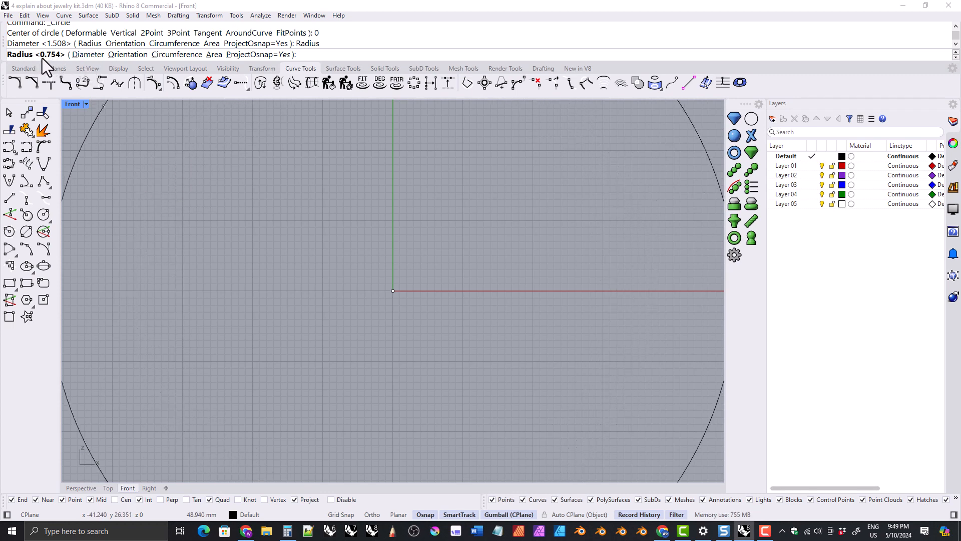
{"action": "left_click", "coordinate": [88, 54]}
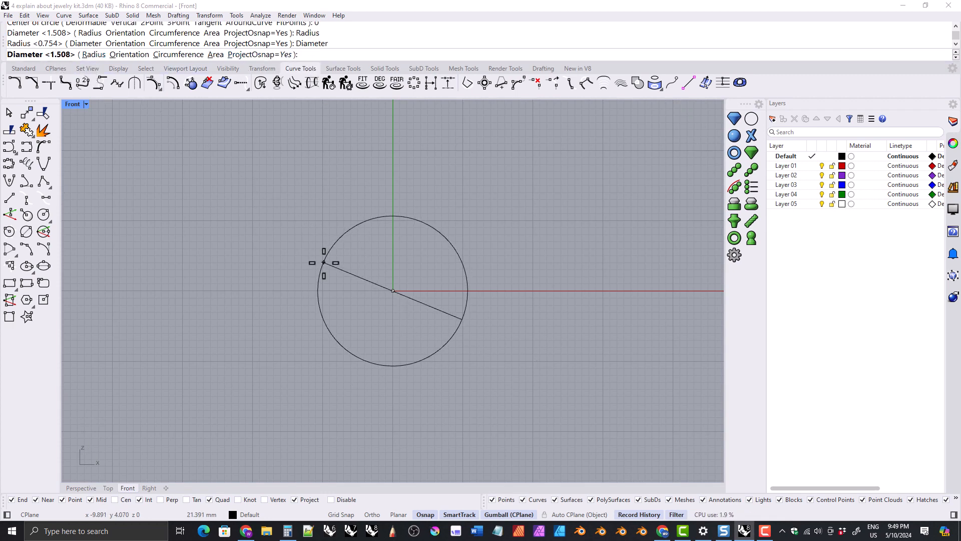
{"action": "type", "text": "16.51"}
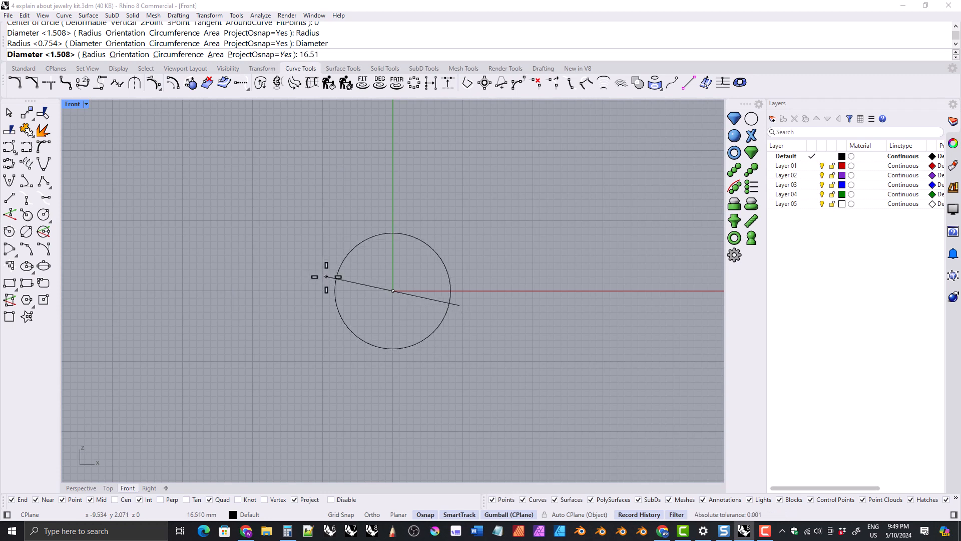
{"action": "key", "text": "Return"}
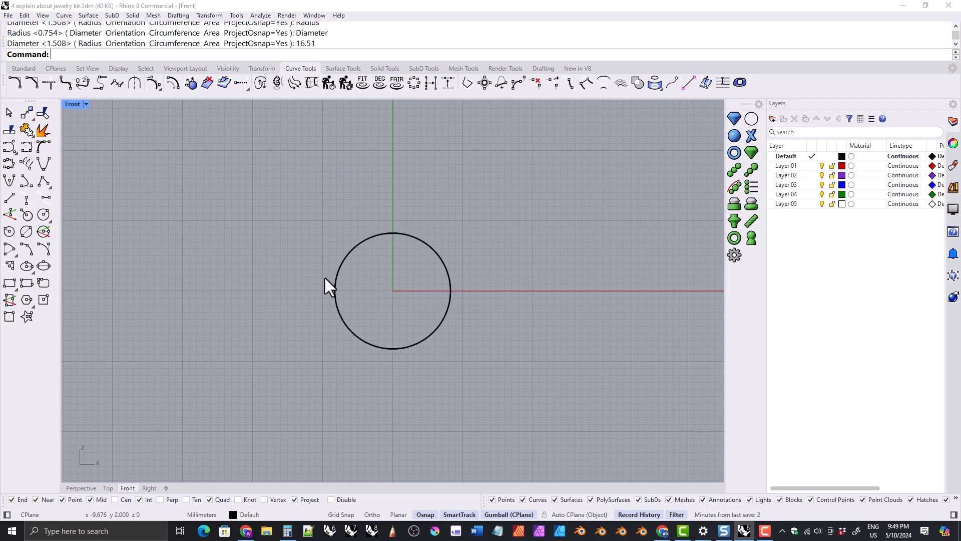
Step: Show the curve ends and closed-curve seam of the 16.51 mm circle
{"action": "scroll", "coordinate": [387, 275], "scroll_direction": "up", "scroll_amount": 3}
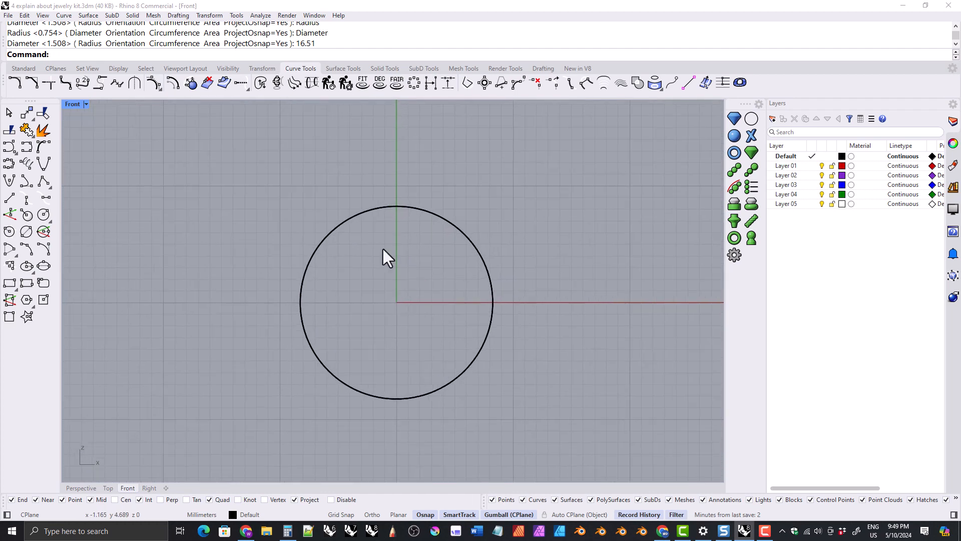
{"action": "right_click_drag", "start_coordinate": [412, 289], "coordinate": [419, 287]}
{"action": "right_click_drag", "start_coordinate": [402, 273], "coordinate": [405, 273], "text": "ctrl"}
{"action": "right_click_drag", "start_coordinate": [404, 273], "coordinate": [408, 250]}
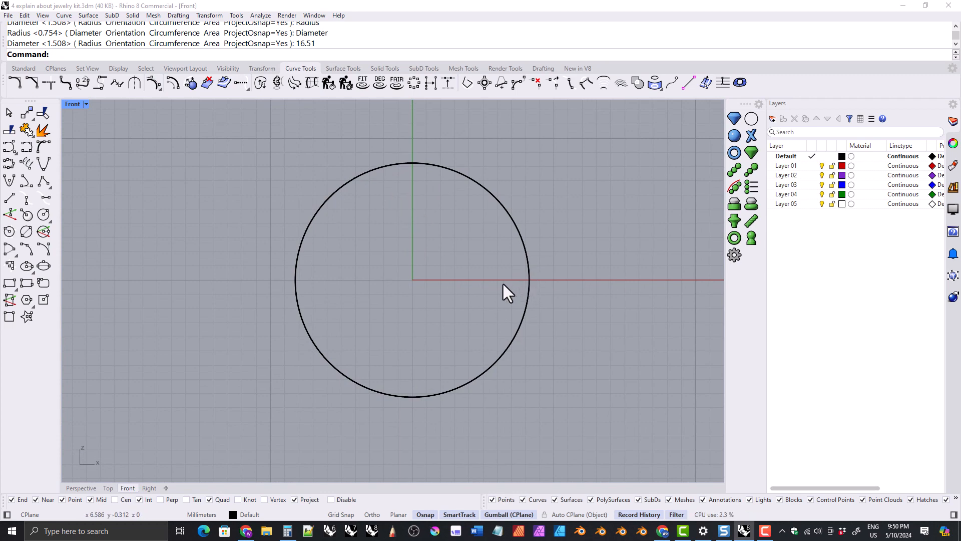
{"action": "left_click", "coordinate": [434, 166]}
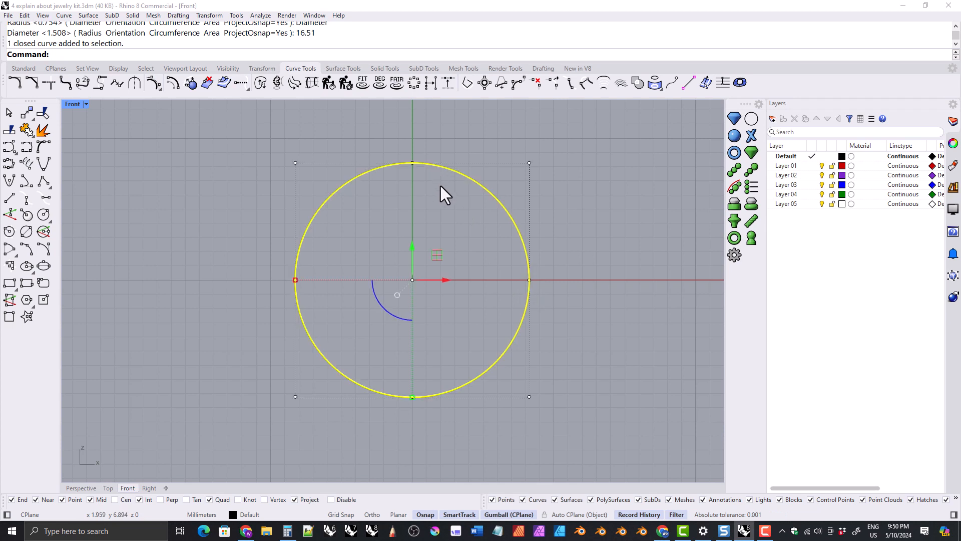
{"action": "left_click", "coordinate": [689, 85]}
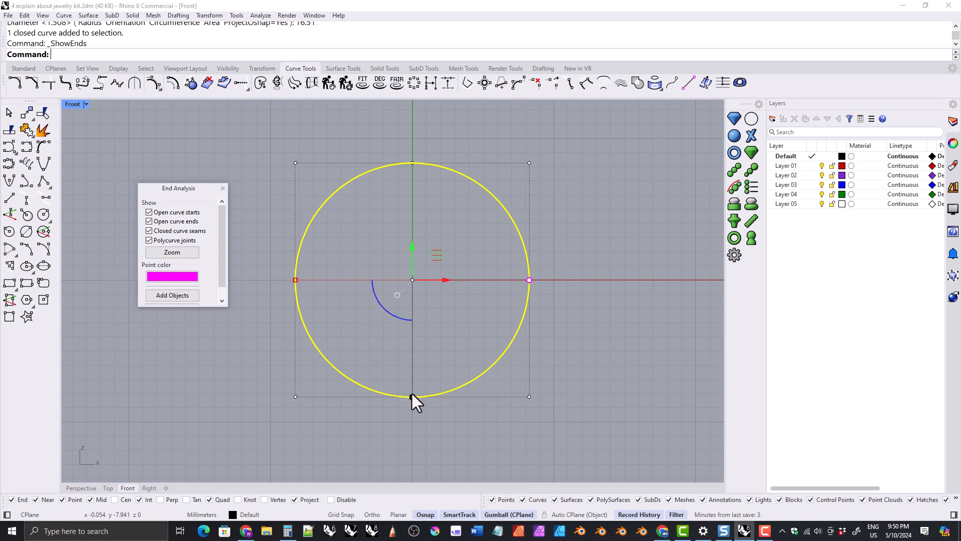
Step: Rotate the circle 90 degrees clockwise in the Front view to put its seam at the bottom, and close the end analysis
{"action": "left_click", "coordinate": [383, 308]}
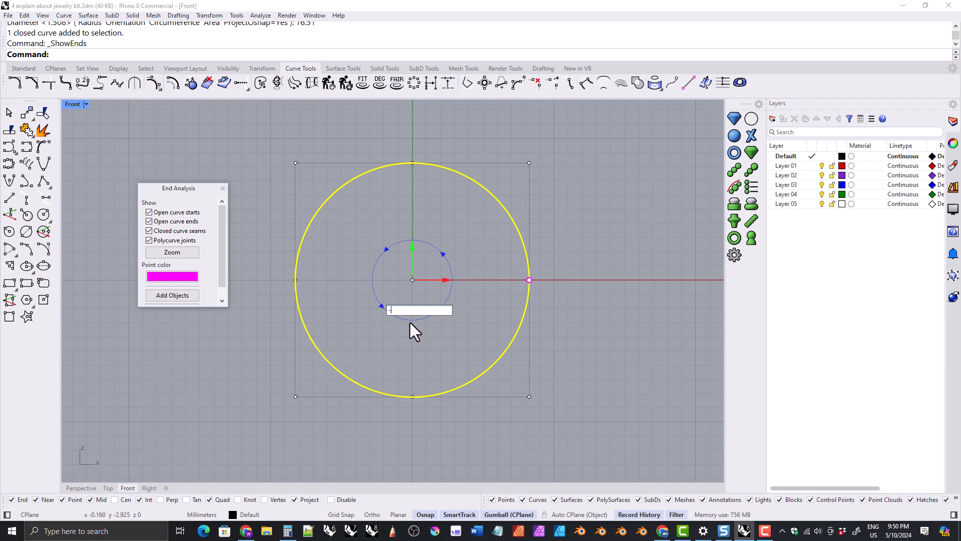
{"action": "type", "text": "0"}
{"action": "key", "text": "Return"}
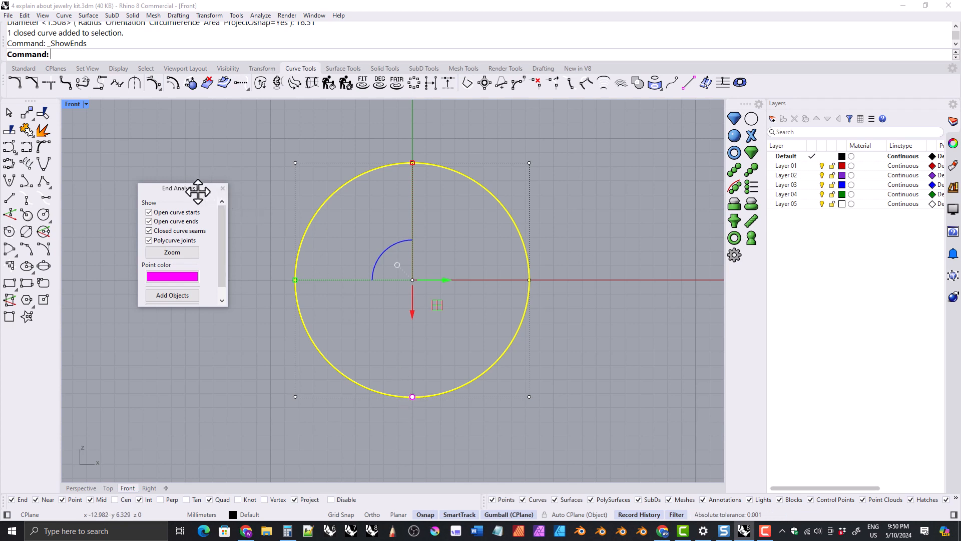
{"action": "left_click", "coordinate": [222, 188]}
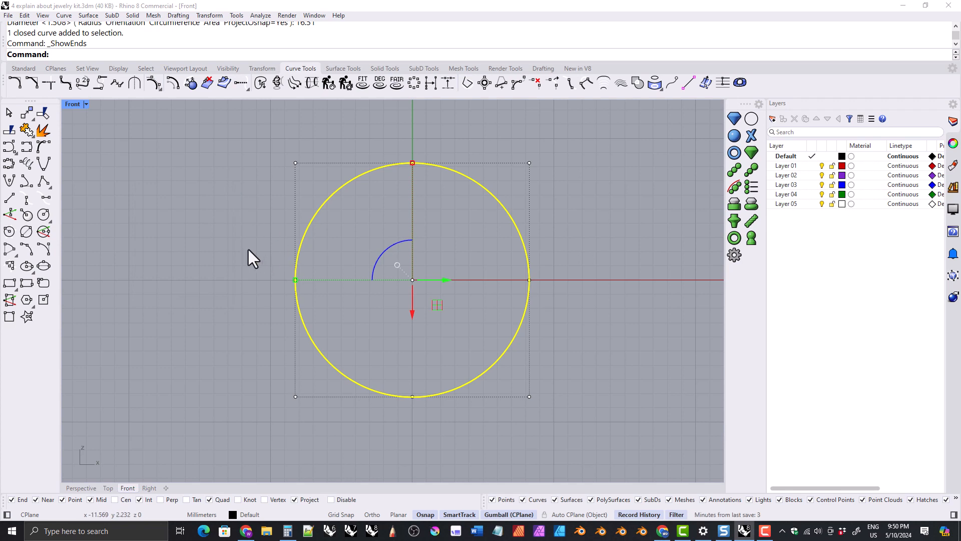
{"action": "left_click", "coordinate": [236, 242]}
{"action": "mouse_move", "coordinate": [378, 277]}
{"action": "right_mouse_down"}
{"action": "mouse_move", "coordinate": [389, 285]}
{"action": "mouse_move", "coordinate": [376, 287]}
{"action": "right_mouse_up"}
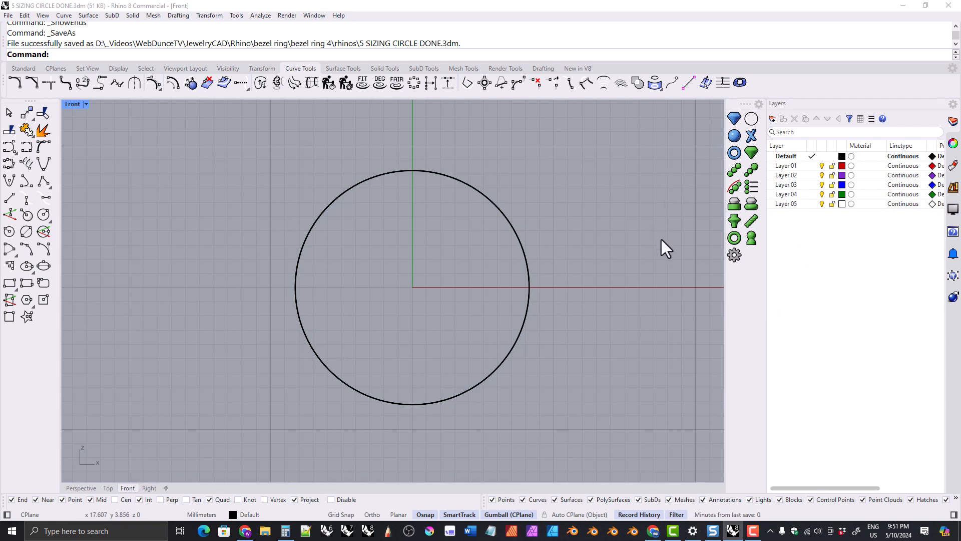
Step: Create a Fancy round gem 3.5 mm wide with the jewelry kit, including the outline but not the cutter
{"action": "left_click", "coordinate": [734, 119]}
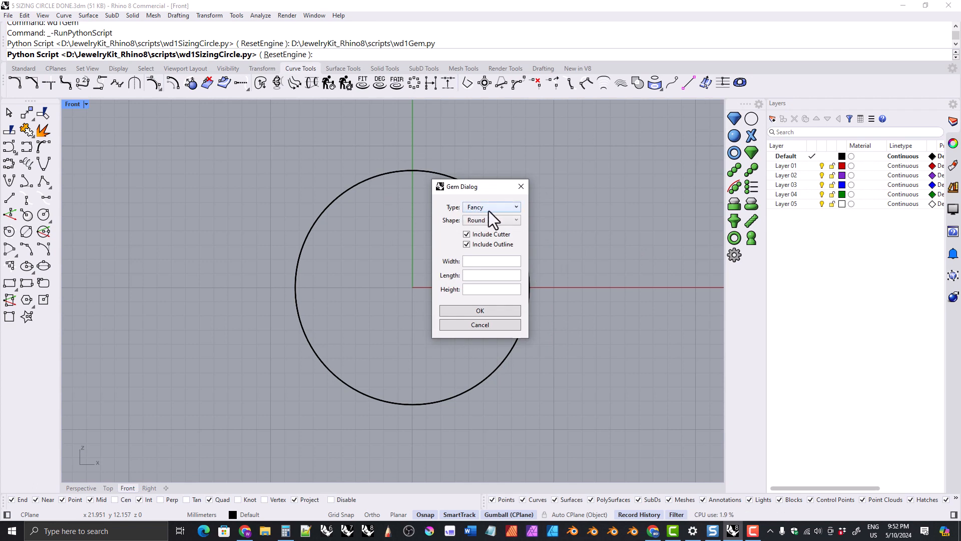
{"action": "left_click", "coordinate": [467, 235]}
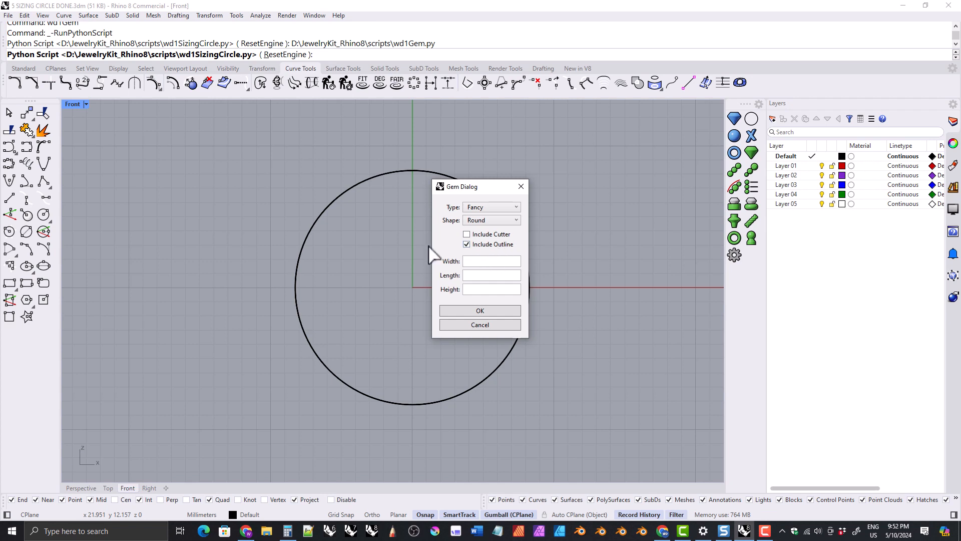
{"action": "left_click", "coordinate": [476, 261]}
{"action": "type", "text": "3.5"}
{"action": "left_click", "coordinate": [482, 312]}
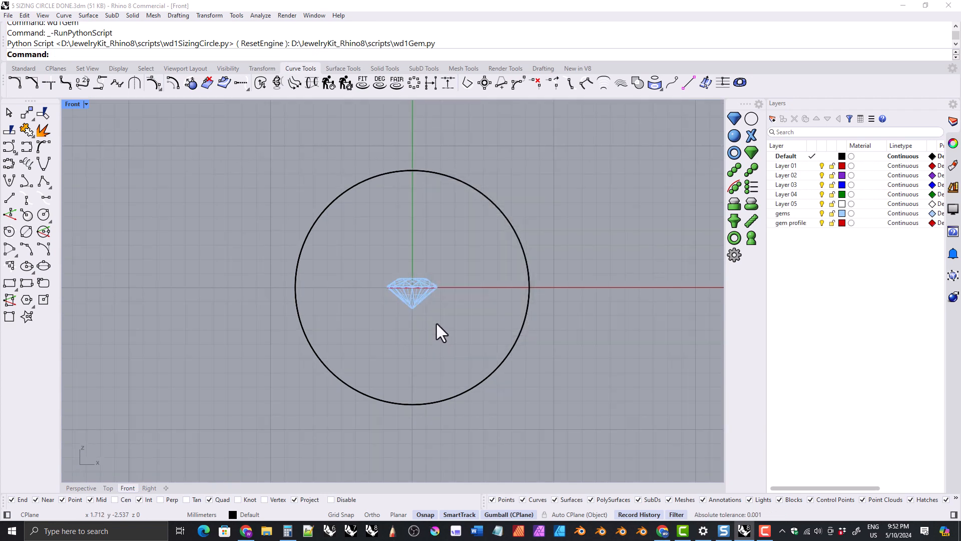
Step: Examine the gem and its outline curve in the Front, Perspective and Top views
{"action": "scroll", "coordinate": [406, 314], "scroll_direction": "up", "scroll_amount": 5}
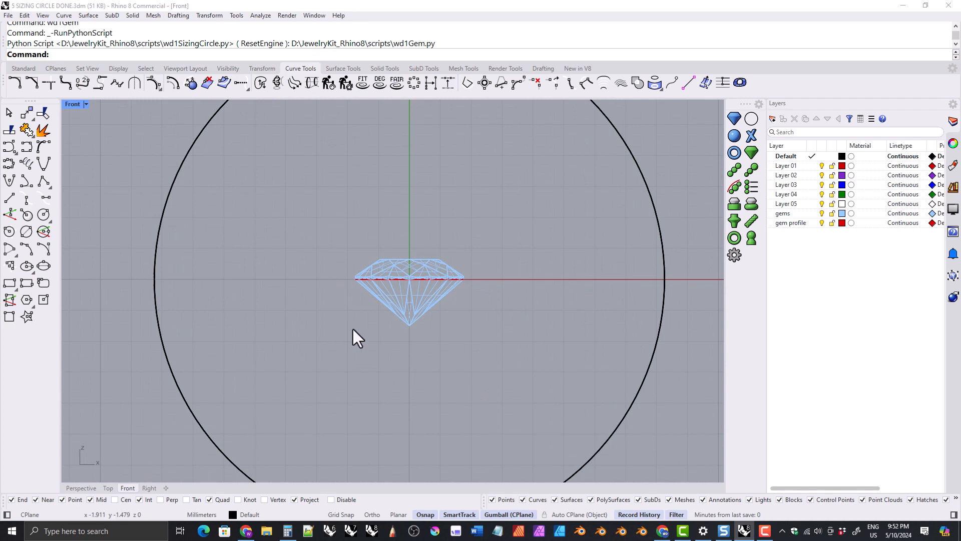
{"action": "left_click", "coordinate": [365, 282]}
{"action": "left_click", "coordinate": [388, 309]}
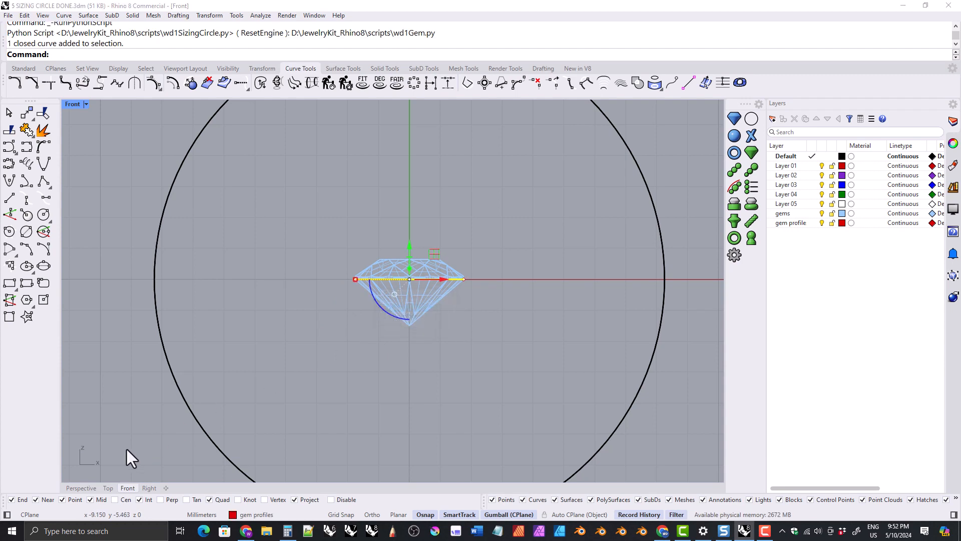
{"action": "left_click", "coordinate": [81, 488]}
{"action": "scroll", "coordinate": [377, 235], "scroll_direction": "up", "scroll_amount": 8}
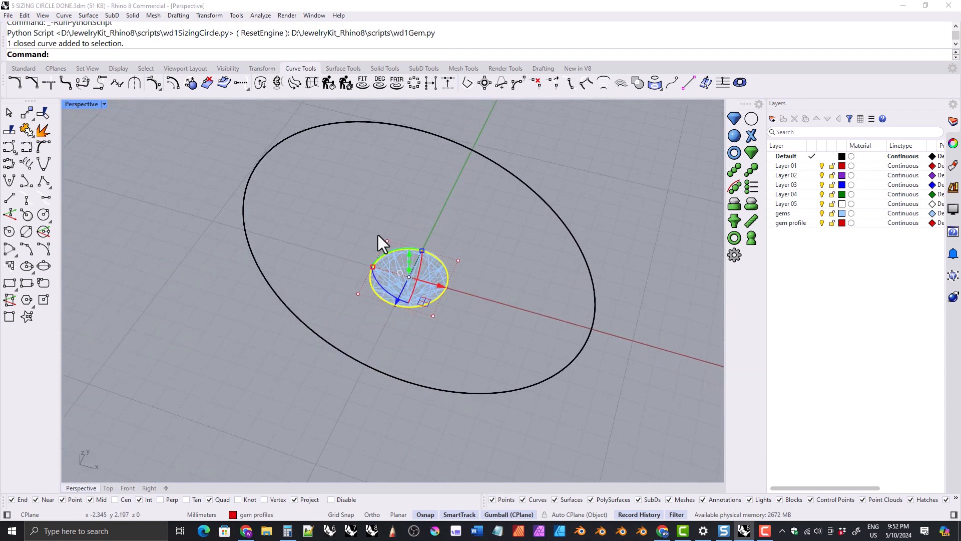
{"action": "right_click_drag", "start_coordinate": [378, 235], "coordinate": [392, 221]}
{"action": "left_click", "coordinate": [111, 486]}
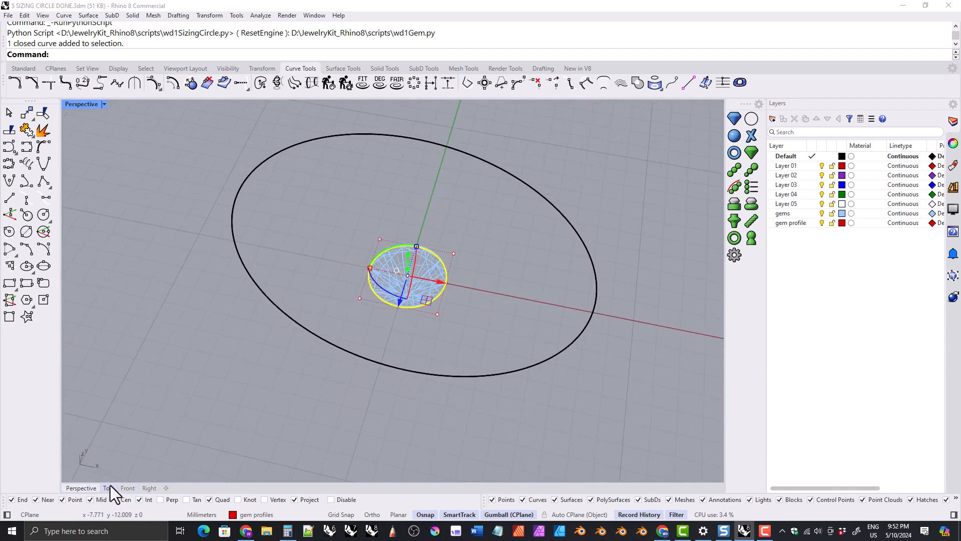
{"action": "scroll", "coordinate": [392, 271], "scroll_direction": "up", "scroll_amount": 5}
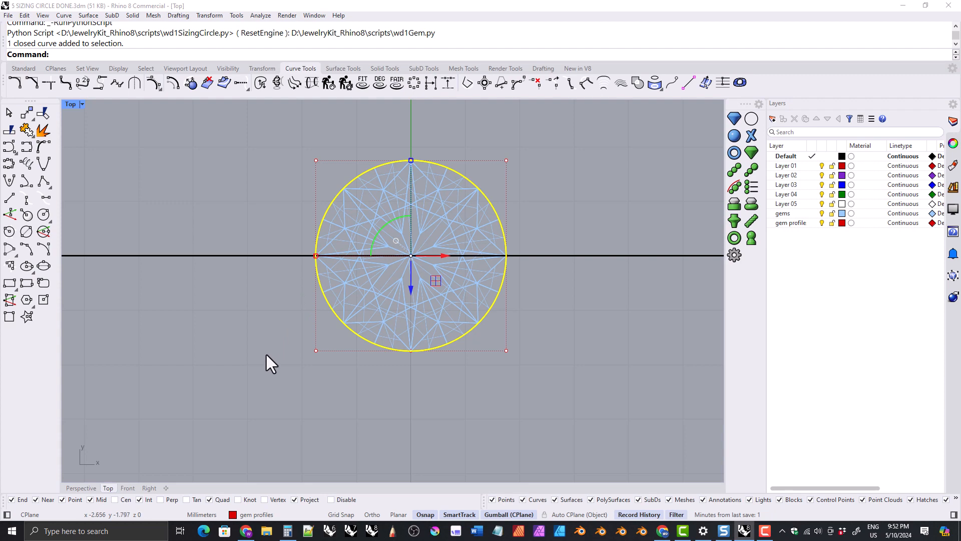
{"action": "left_click", "coordinate": [80, 488]}
{"action": "right_click_drag", "start_coordinate": [415, 280], "coordinate": [381, 317], "text": "shift"}
{"action": "left_click", "coordinate": [334, 359]}
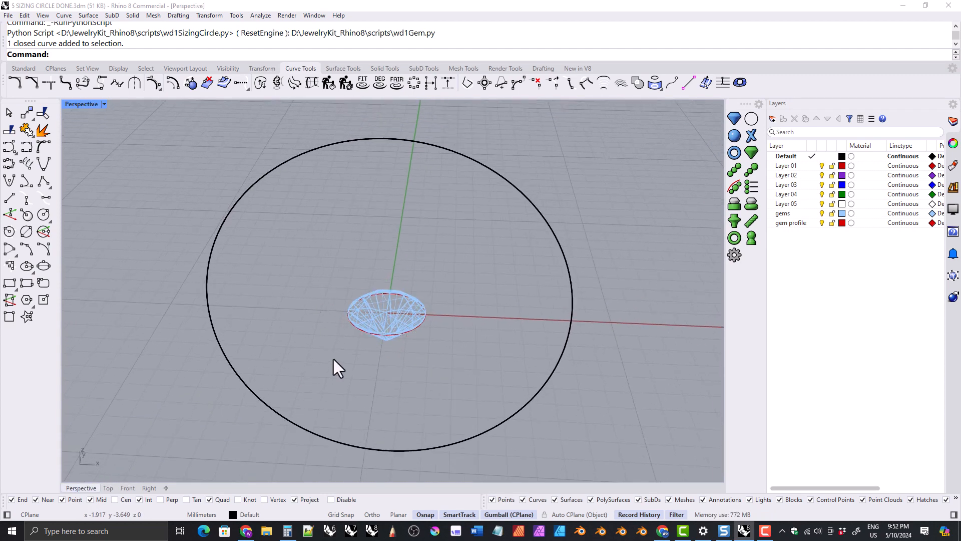
{"action": "right_click_drag", "start_coordinate": [333, 358], "coordinate": [350, 340]}
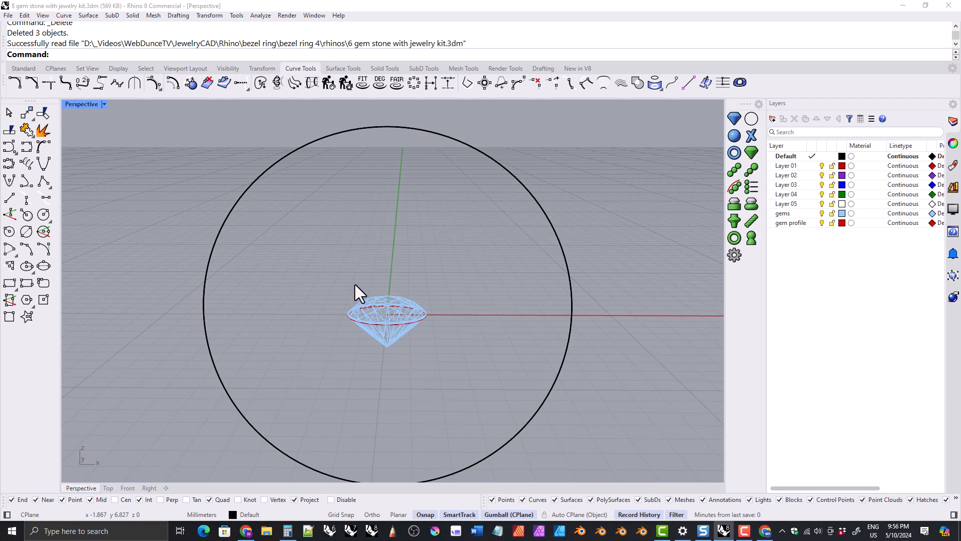
Step: Delete the gem and its outline curve from inside the sizing circle
{"action": "left_click_drag", "start_coordinate": [321, 276], "coordinate": [452, 369]}
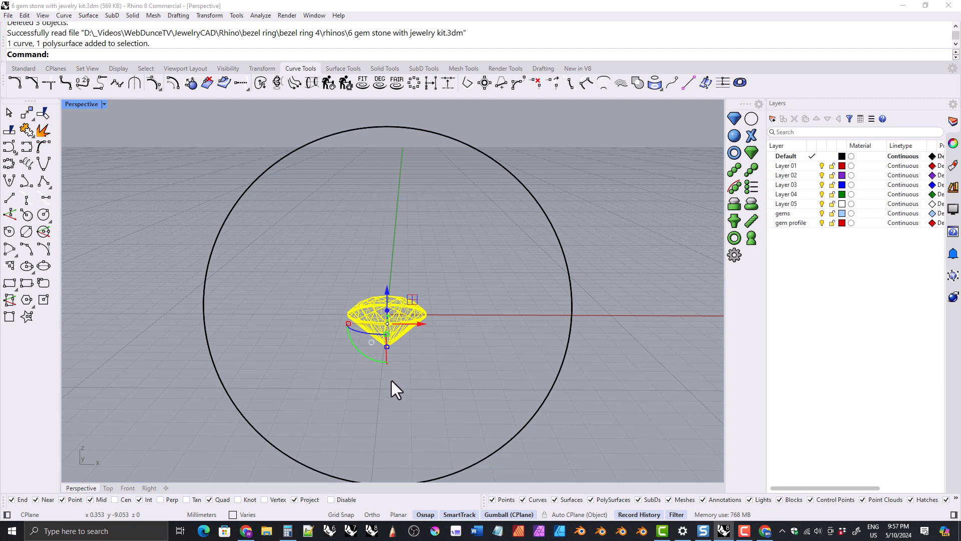
{"action": "key", "text": "Delete"}
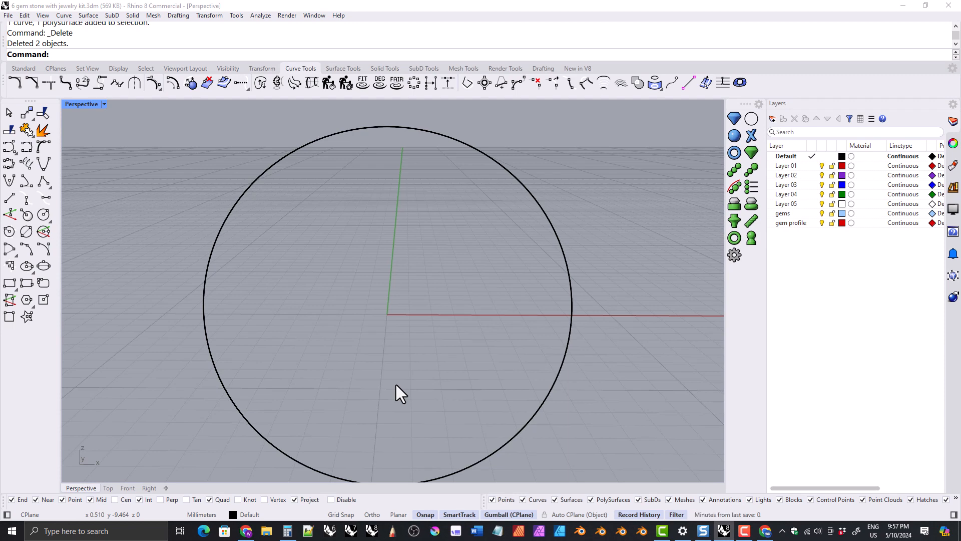
Step: Switch to the browser and download round_gem.3dm from the CGTrader page for the free Realistic Round Brilliant Gem
{"action": "left_click", "coordinate": [765, 530]}
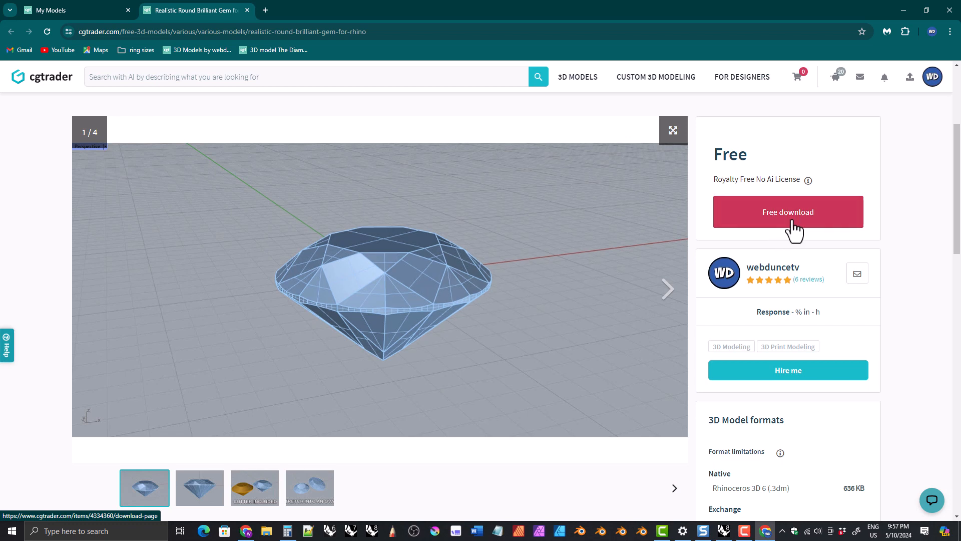
{"action": "left_click", "coordinate": [759, 211]}
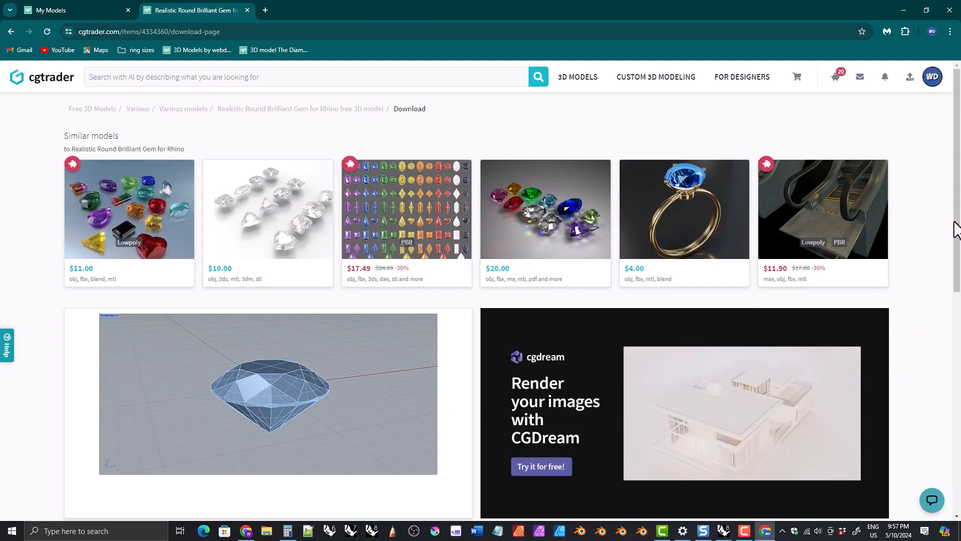
{"action": "left_click_drag", "start_coordinate": [955, 228], "coordinate": [942, 305]}
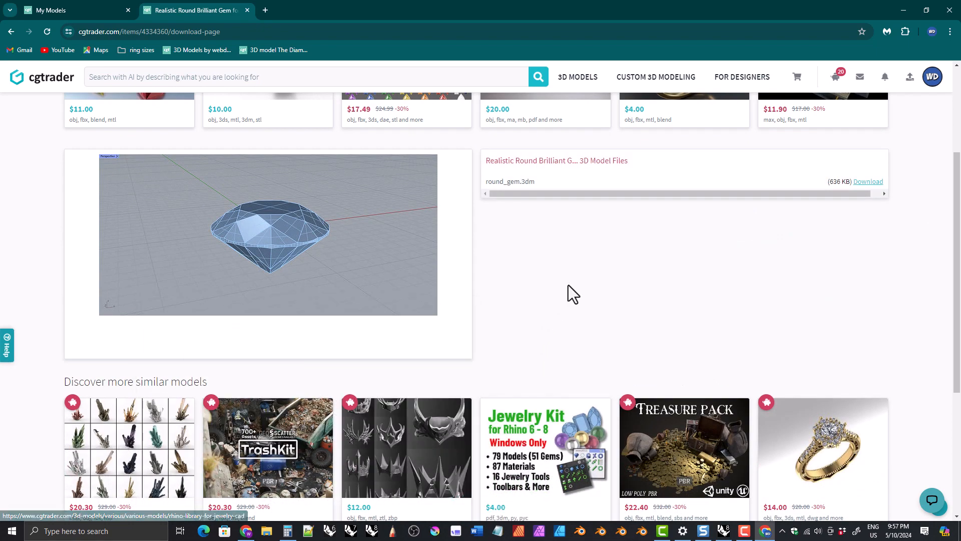
{"action": "scroll", "coordinate": [555, 245], "scroll_direction": "up", "scroll_amount": 1}
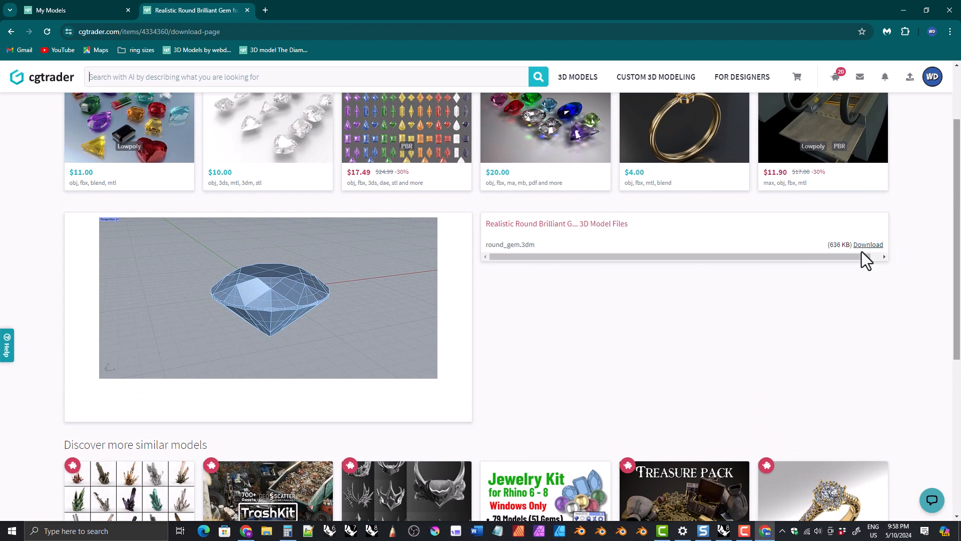
{"action": "left_click", "coordinate": [865, 245]}
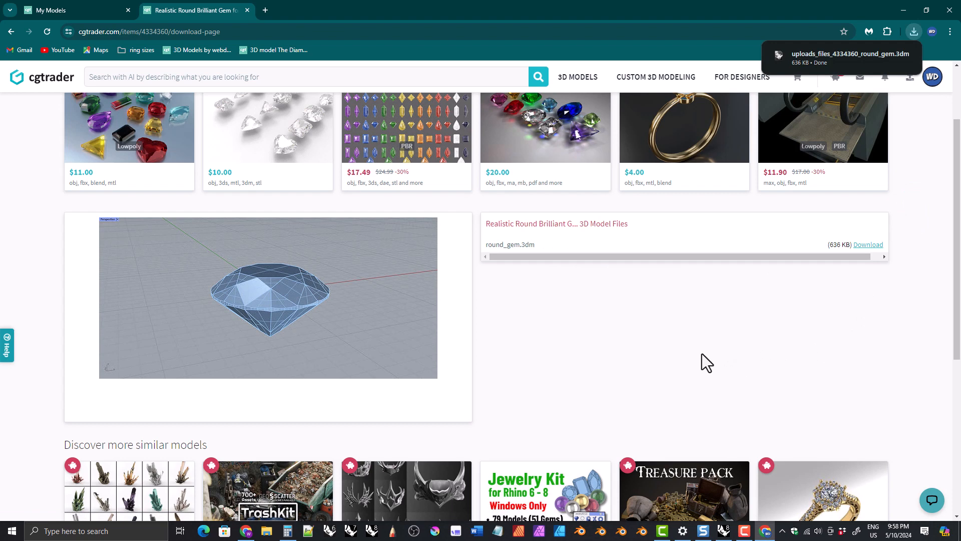
Step: Switch back to Rhino and import uploads_files_4334360_round_gem.3dm from Downloads into the ring model
{"action": "left_click", "coordinate": [724, 531]}
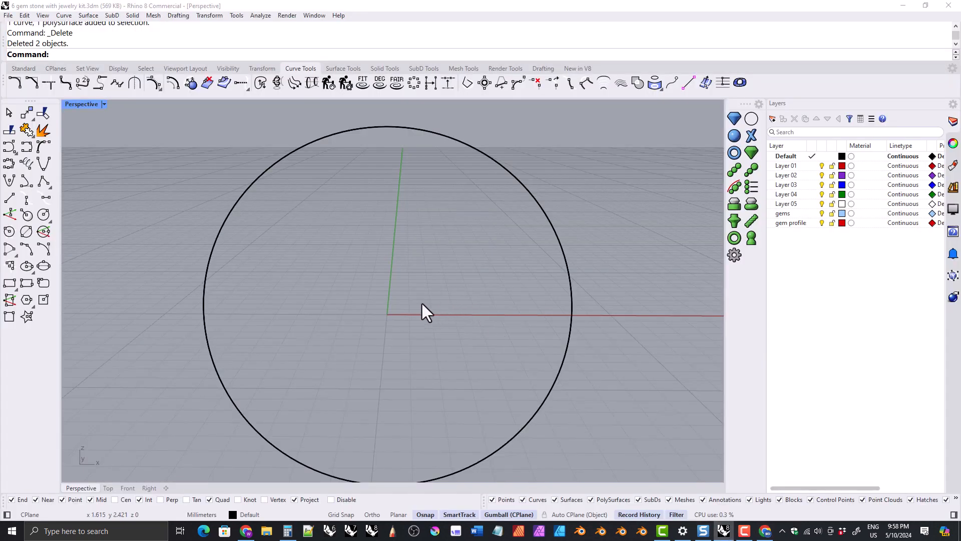
{"action": "left_click", "coordinate": [7, 17]}
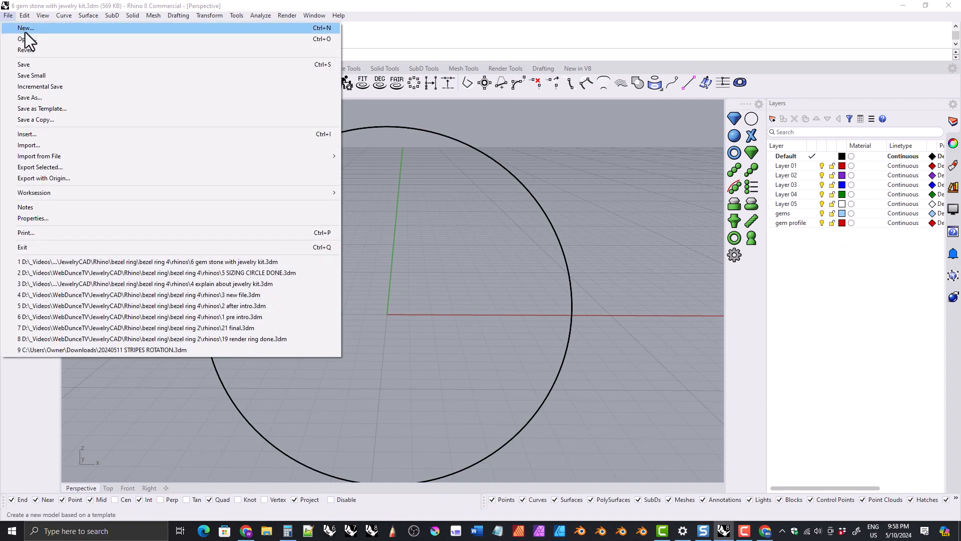
{"action": "left_click", "coordinate": [31, 146]}
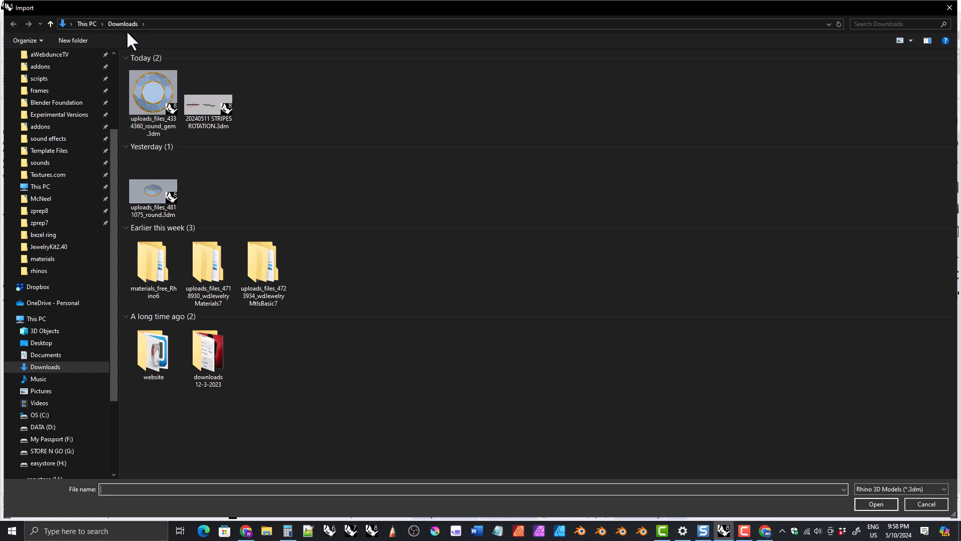
{"action": "left_click", "coordinate": [150, 94]}
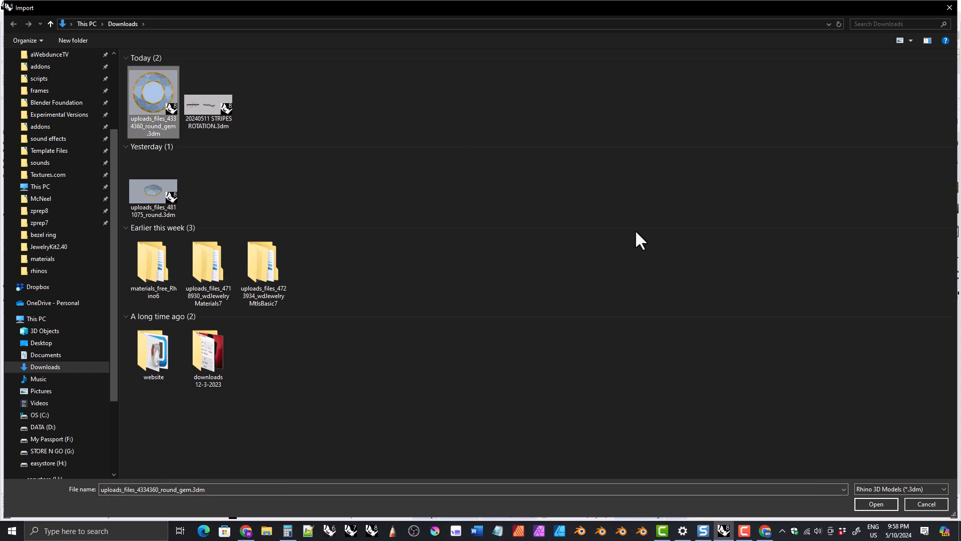
{"action": "left_click", "coordinate": [873, 502]}
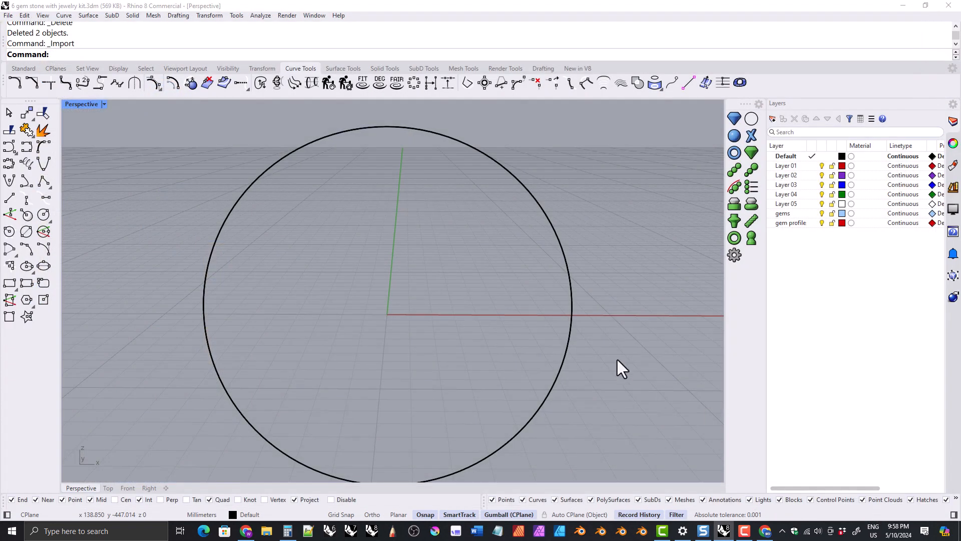
{"action": "left_click", "coordinate": [488, 402]}
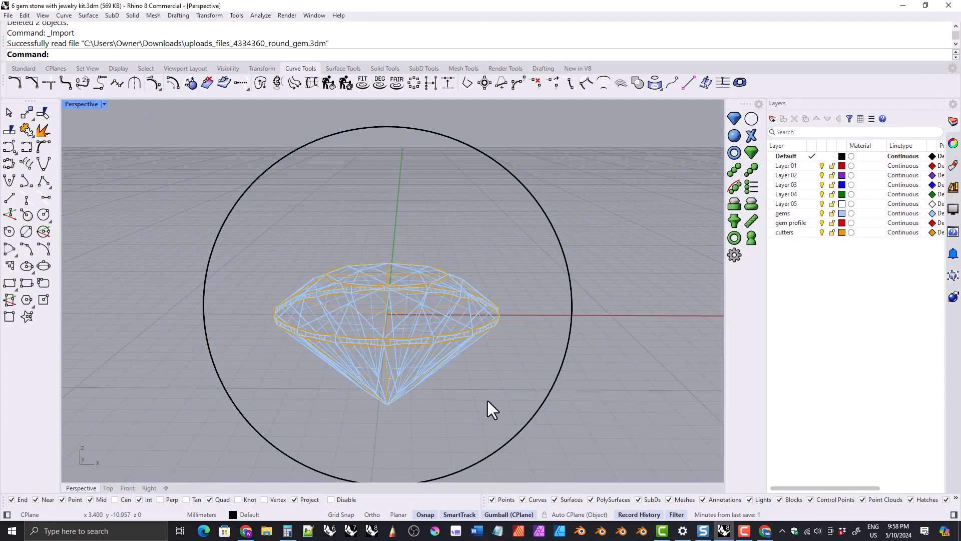
Step: Delete the cutter polysurface that surrounds the imported gem, keeping the gem itself
{"action": "right_click_drag", "start_coordinate": [444, 303], "coordinate": [348, 307]}
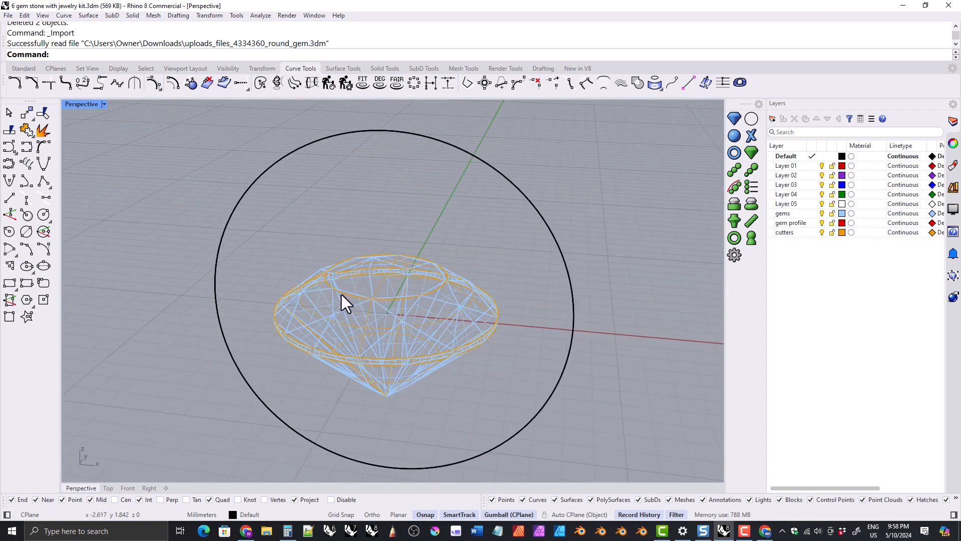
{"action": "left_click", "coordinate": [342, 294]}
{"action": "left_click", "coordinate": [261, 277]}
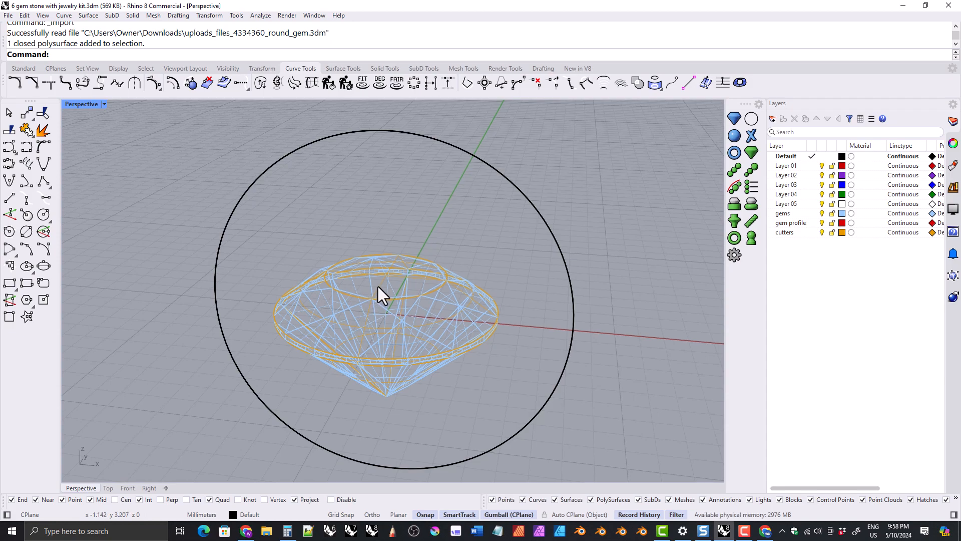
{"action": "left_click", "coordinate": [380, 288]}
{"action": "right_click_drag", "start_coordinate": [390, 313], "coordinate": [352, 314]}
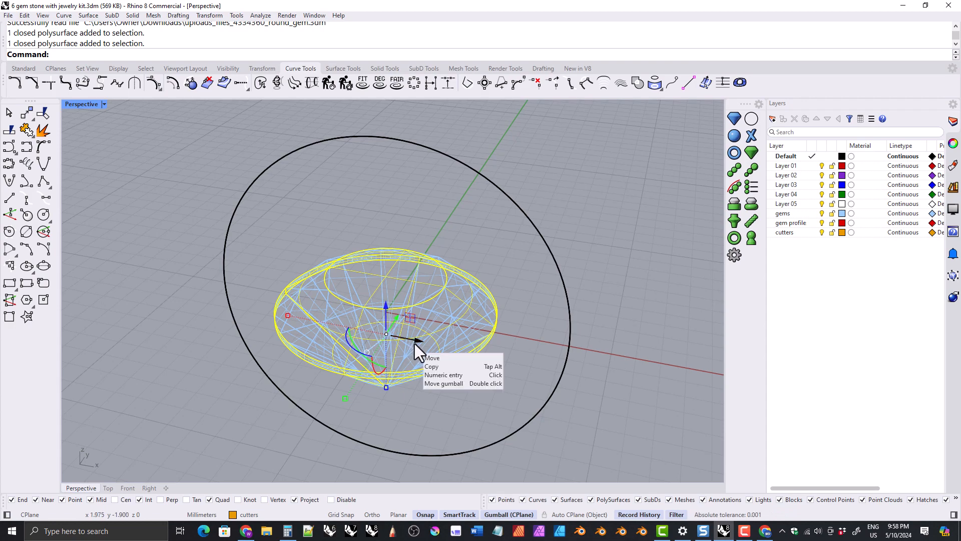
{"action": "key", "text": "Delete"}
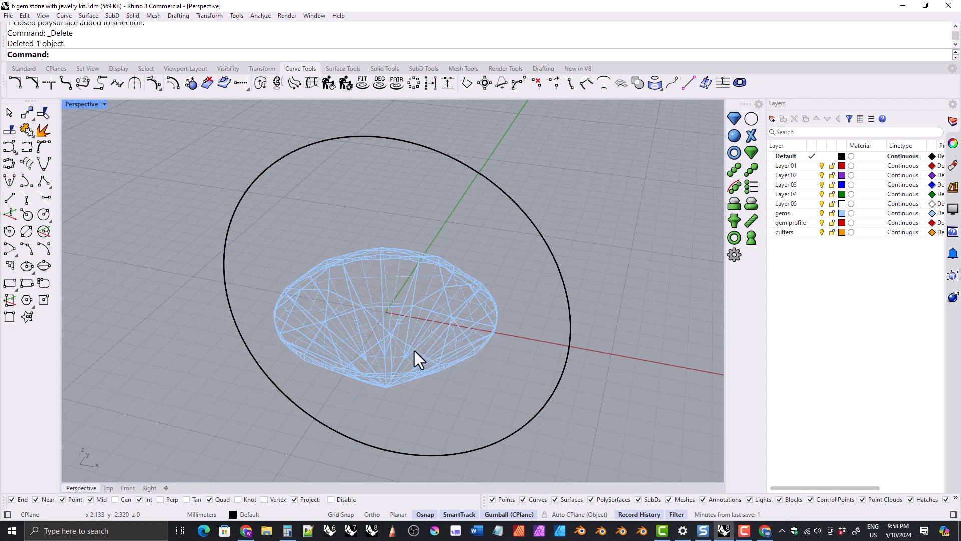
{"action": "right_click_drag", "start_coordinate": [415, 351], "coordinate": [408, 295]}
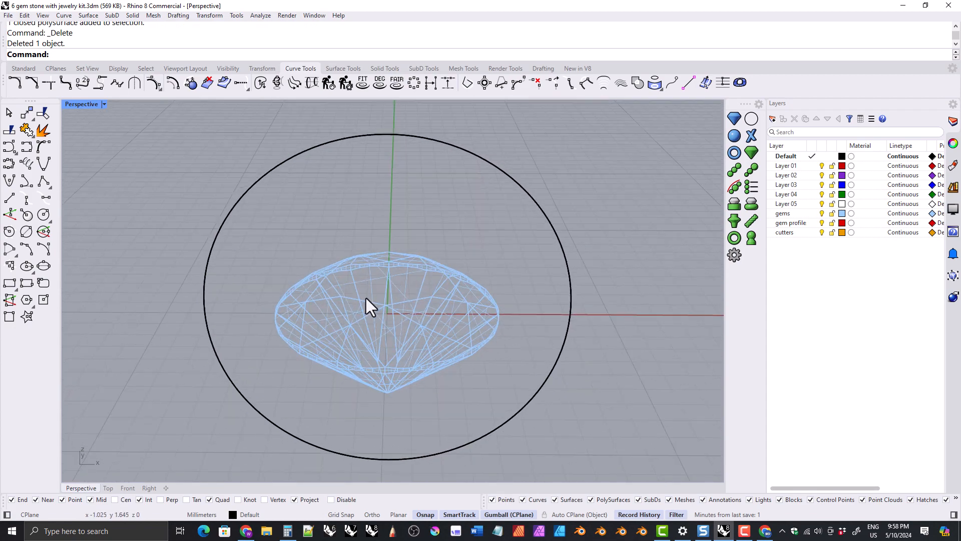
{"action": "right_click_drag", "start_coordinate": [424, 246], "coordinate": [465, 290]}
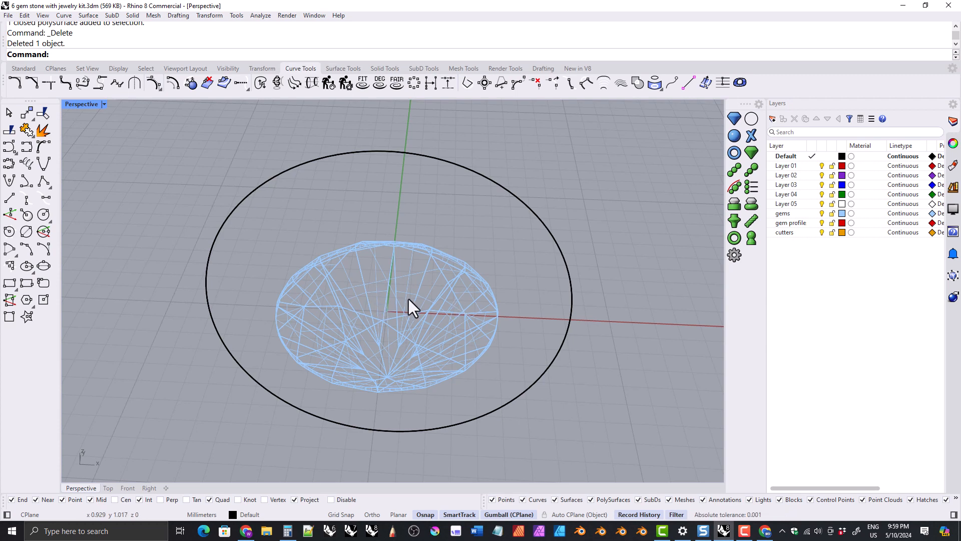
{"action": "right_click_drag", "start_coordinate": [306, 277], "coordinate": [287, 301]}
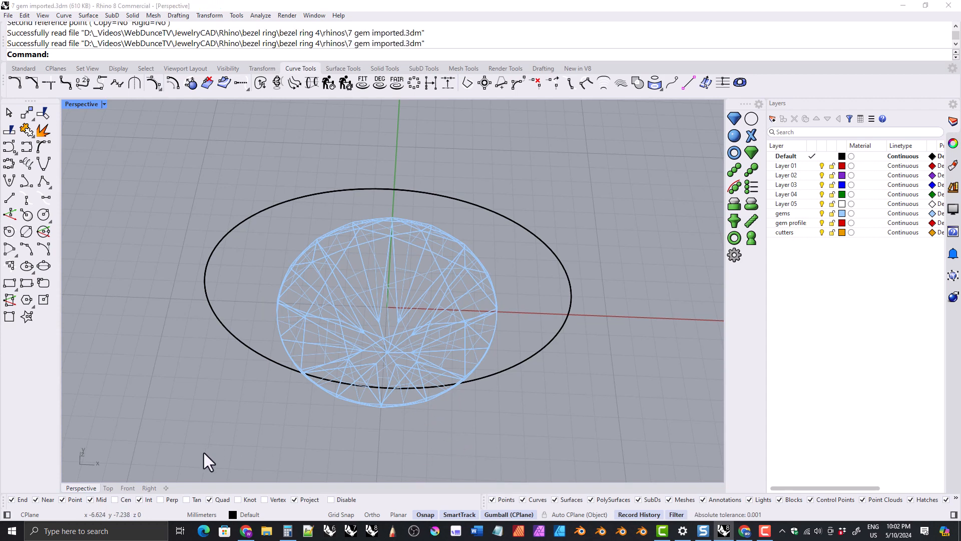
Step: Draw a circle 3.5 mm in diameter centred on the origin in the Top view
{"action": "left_click", "coordinate": [108, 488]}
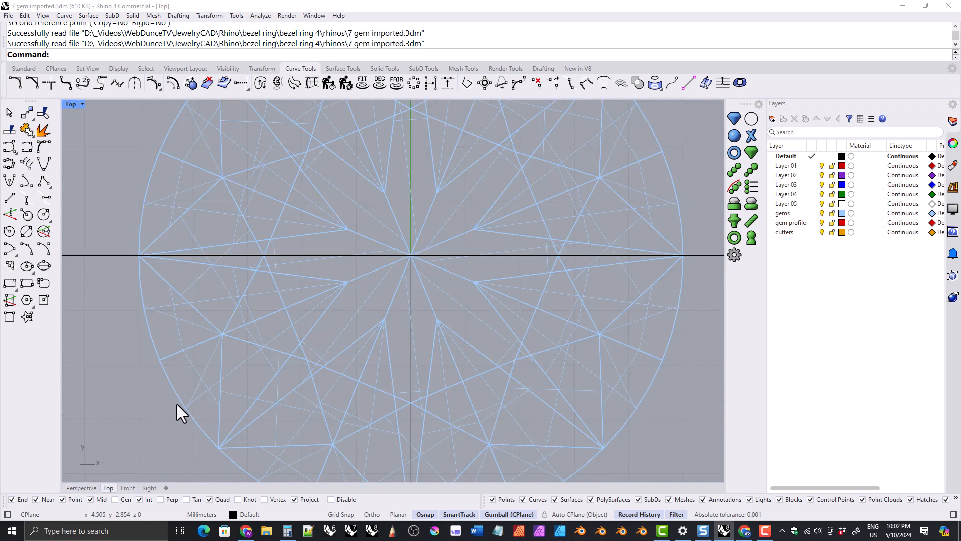
{"action": "scroll", "coordinate": [353, 251], "scroll_direction": "down", "scroll_amount": 5}
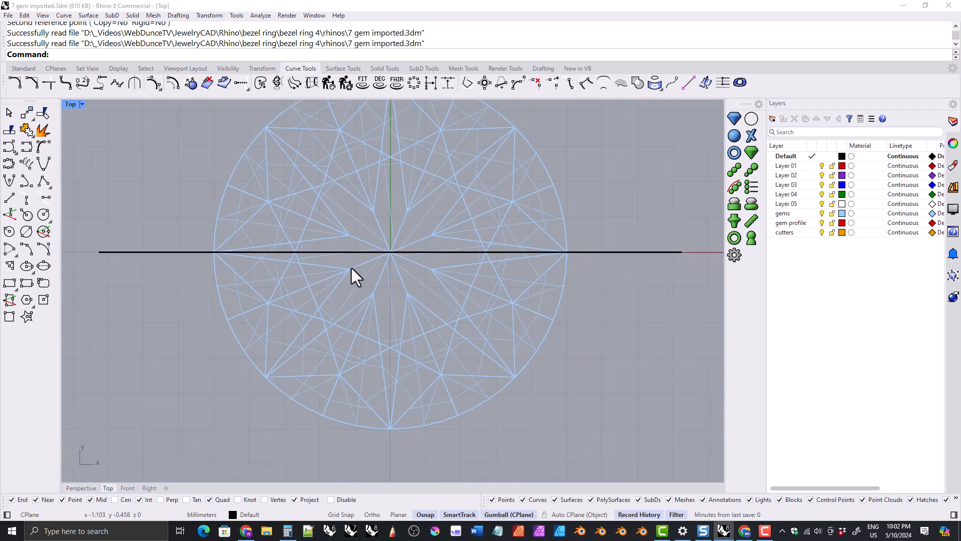
{"action": "scroll", "coordinate": [365, 271], "scroll_direction": "down", "scroll_amount": 3}
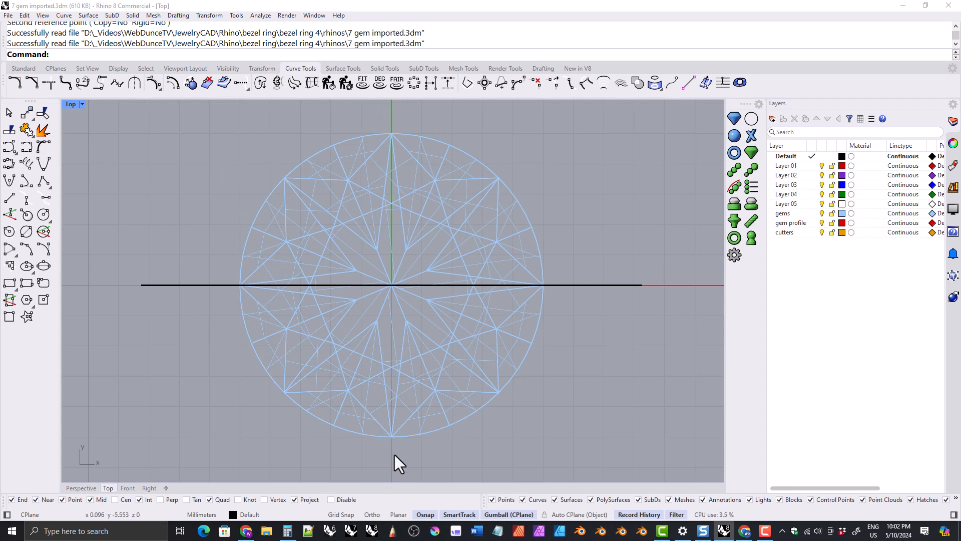
{"action": "right_click_drag", "start_coordinate": [209, 326], "coordinate": [225, 344]}
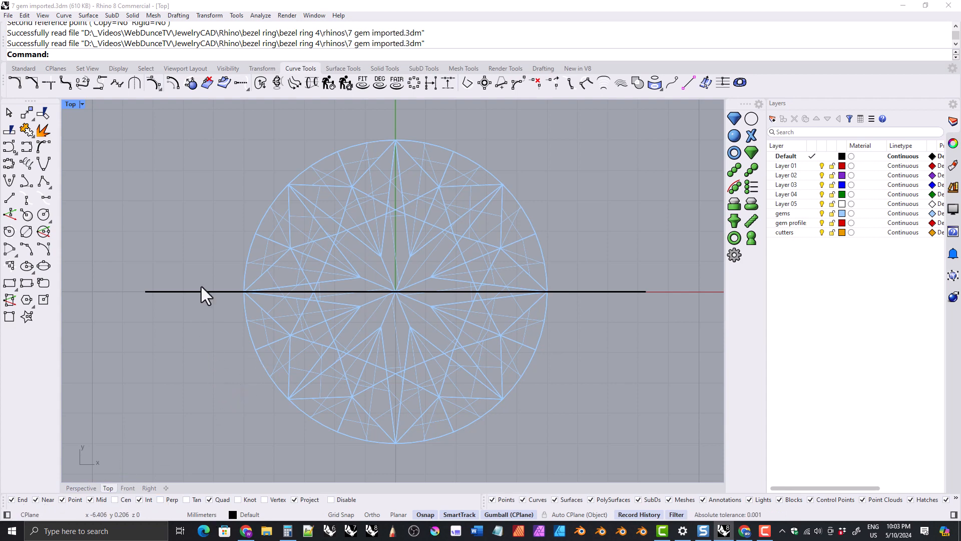
{"action": "left_click", "coordinate": [44, 216]}
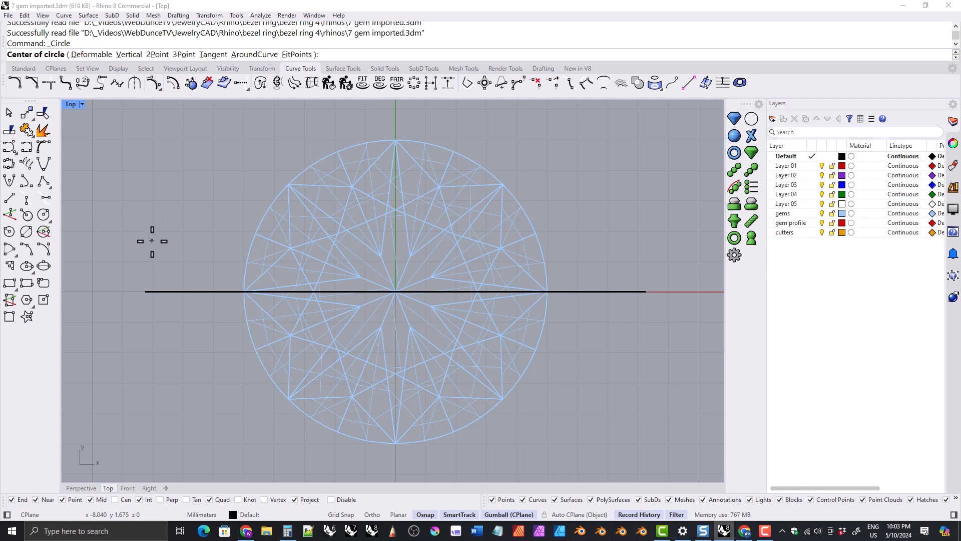
{"action": "type", "text": "0"}
{"action": "key", "text": "Return"}
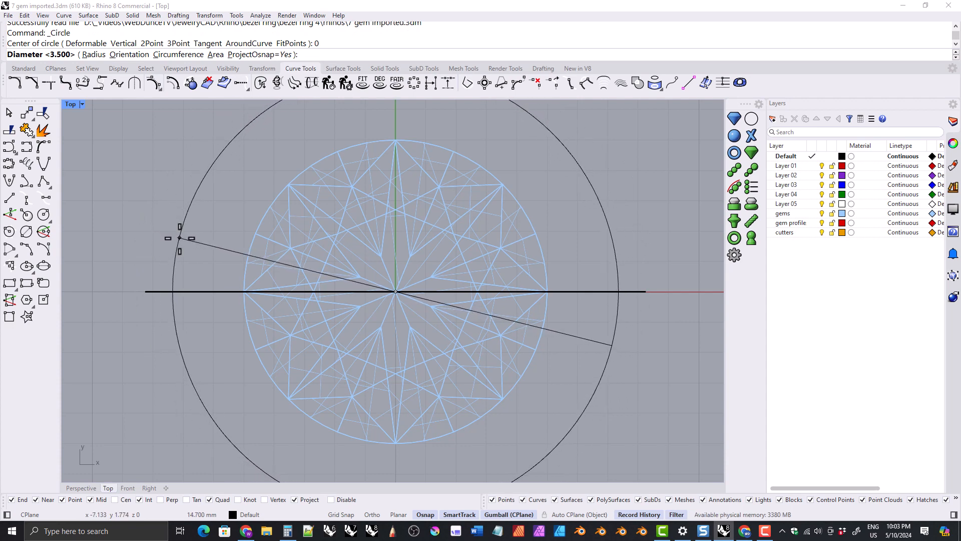
{"action": "type", "text": "3.5"}
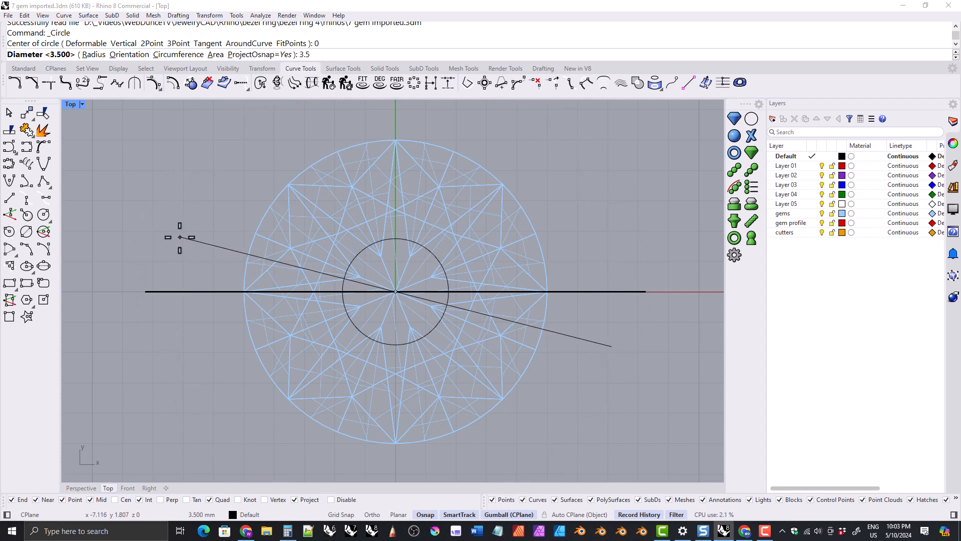
{"action": "key", "text": "Return"}
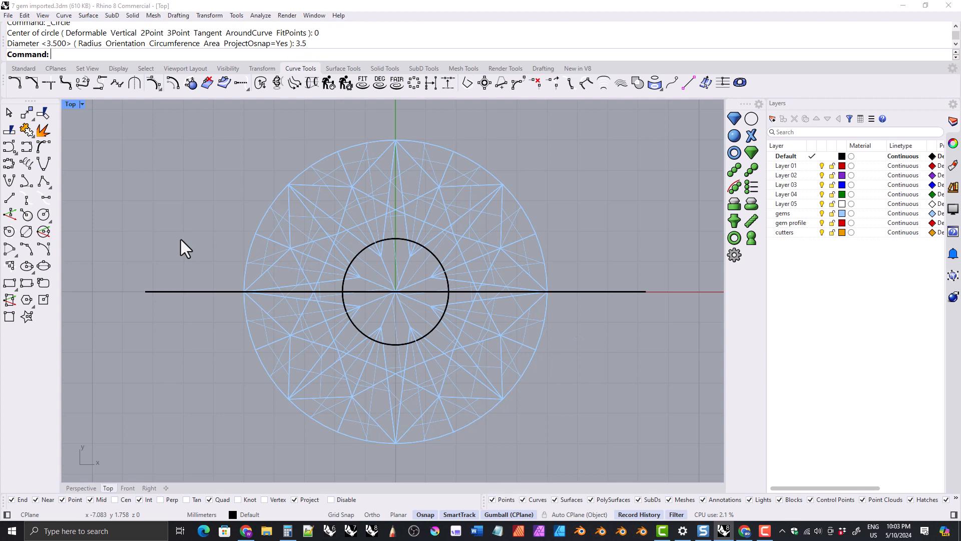
Step: Scale the gem uniformly about the origin, from its outer edge on the Y axis to the matching quadrant of the 3.5 mm circle
{"action": "right_click_drag", "start_coordinate": [230, 211], "coordinate": [227, 200]}
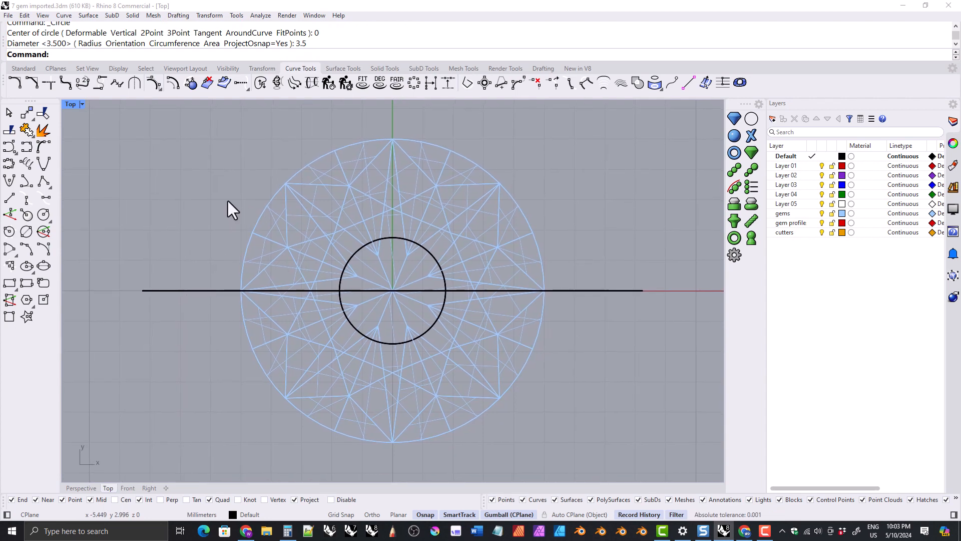
{"action": "left_click", "coordinate": [302, 207]}
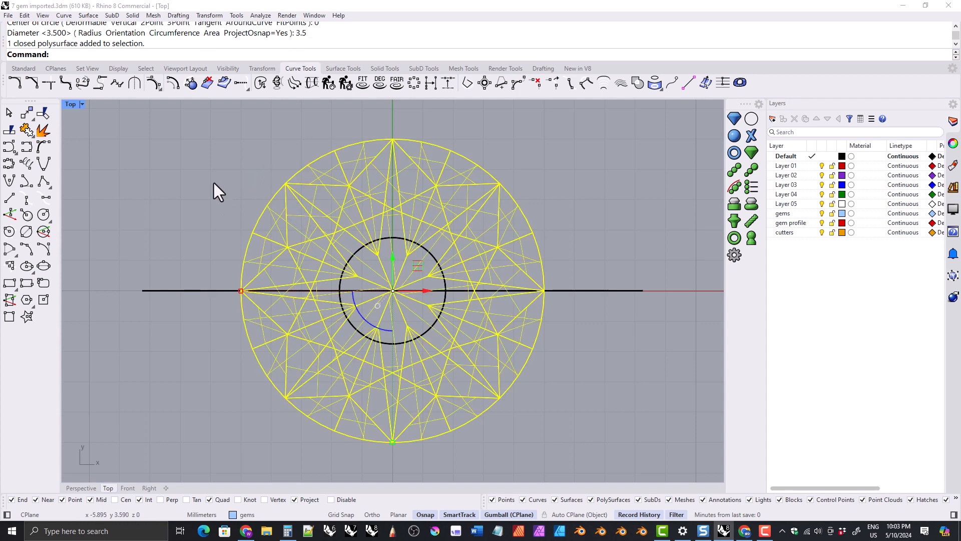
{"action": "left_click", "coordinate": [261, 69]}
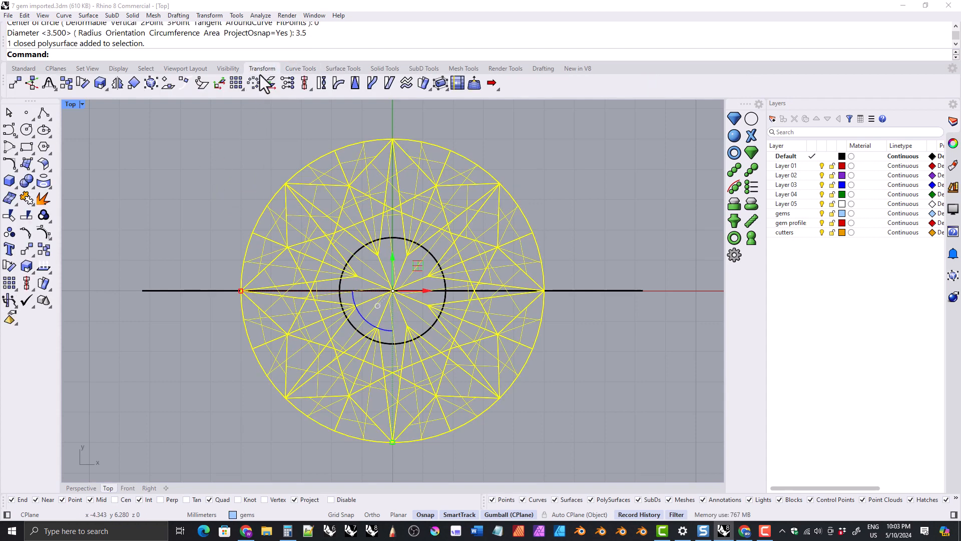
{"action": "left_click", "coordinate": [100, 83]}
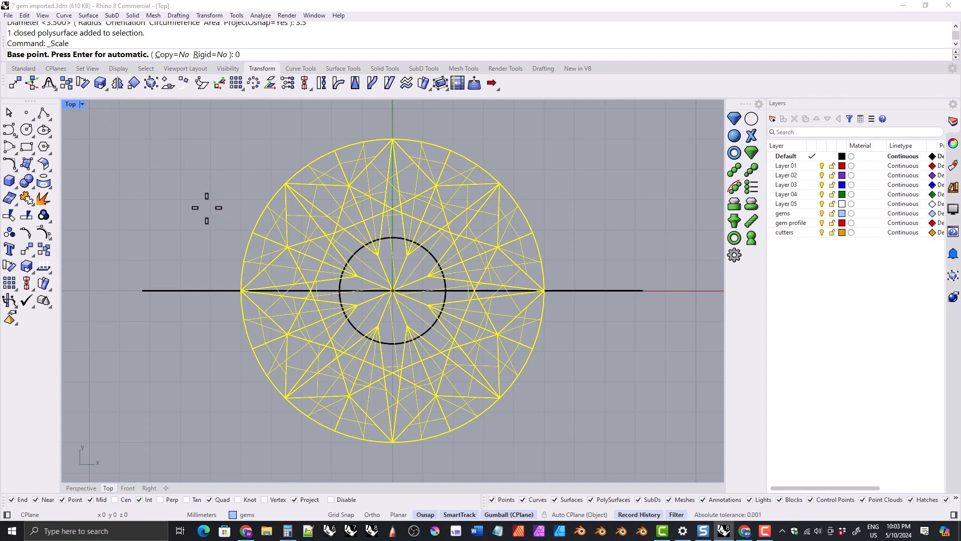
{"action": "type", "text": "0"}
{"action": "key", "text": "Return"}
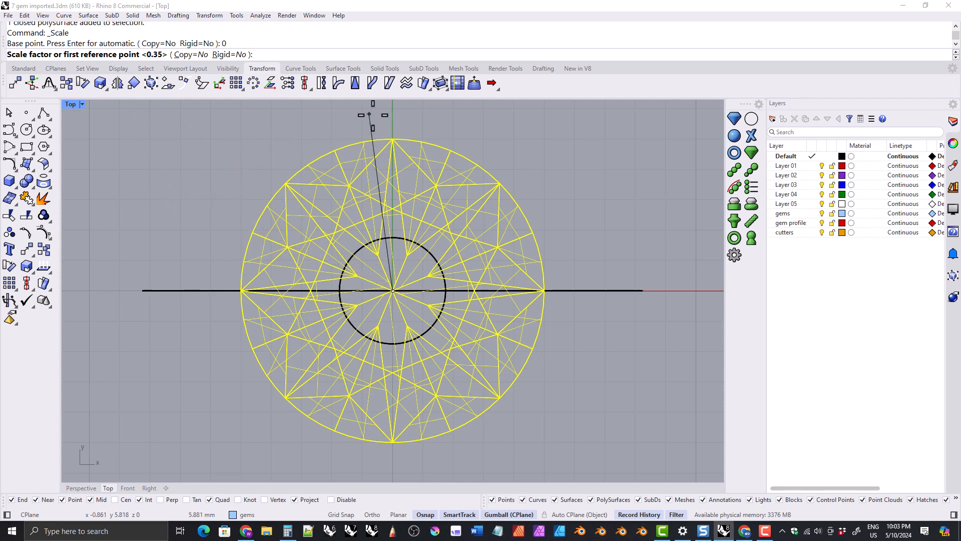
{"action": "left_click", "coordinate": [393, 140]}
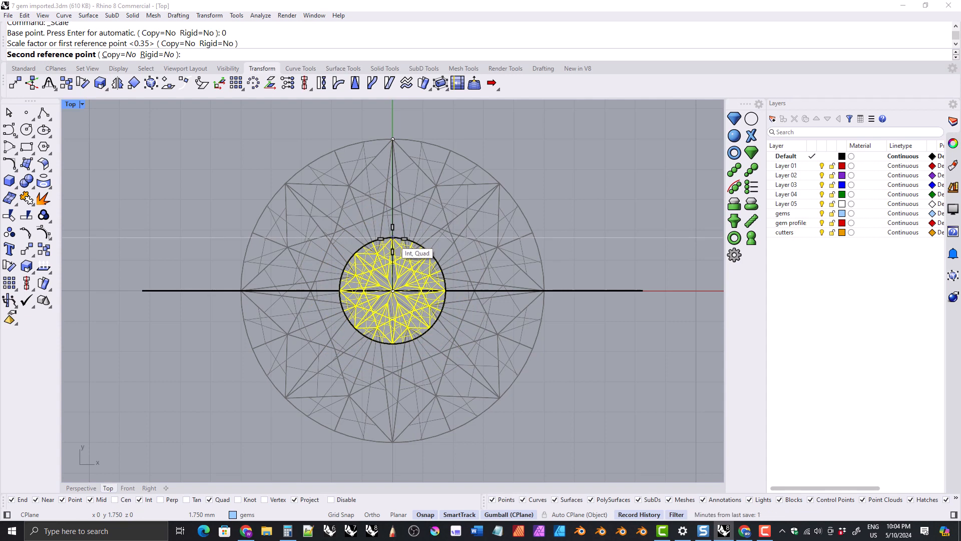
{"action": "left_click", "coordinate": [392, 239]}
{"action": "left_click", "coordinate": [326, 249]}
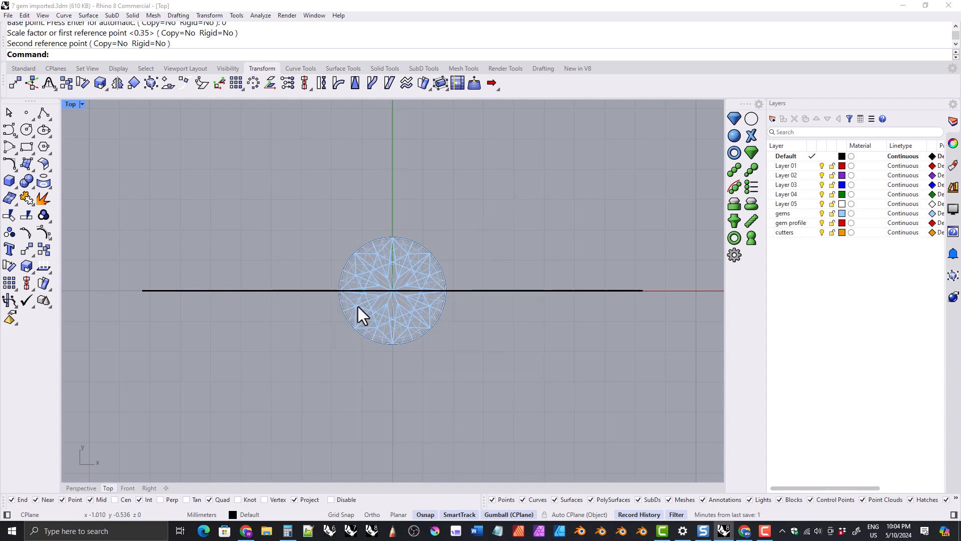
Step: Inspect the resized gem and its 3.5 mm circle, and view them obliquely in the Perspective view
{"action": "left_click", "coordinate": [364, 270]}
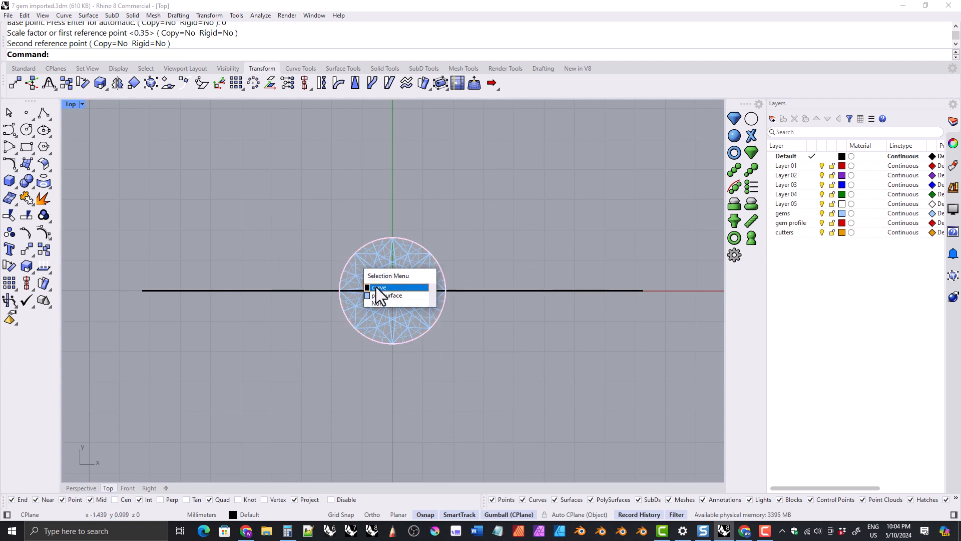
{"action": "left_click", "coordinate": [377, 287]}
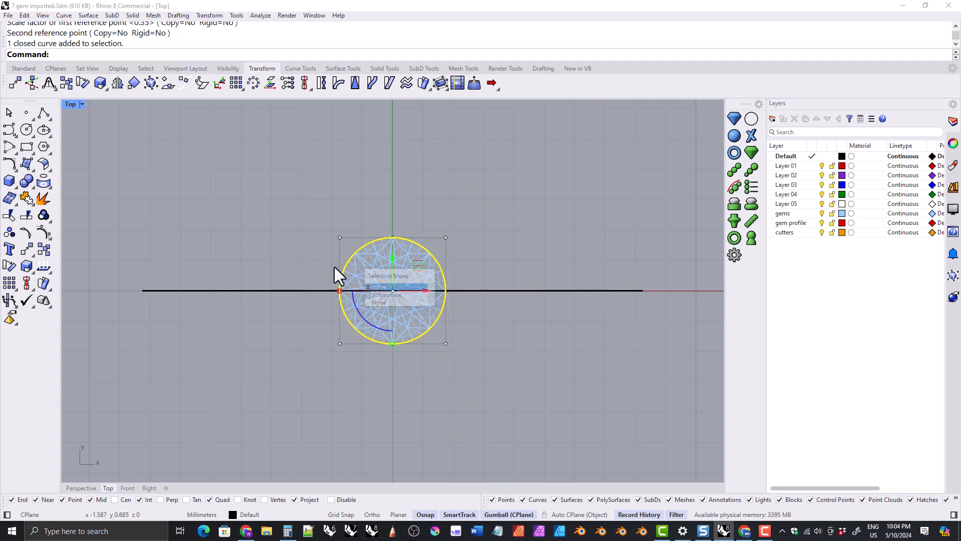
{"action": "left_click", "coordinate": [277, 248]}
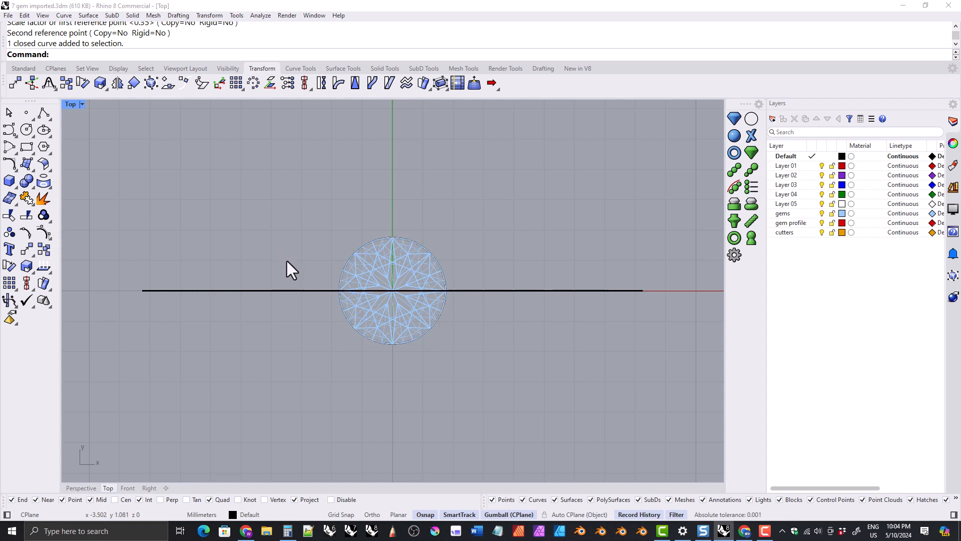
{"action": "left_click", "coordinate": [79, 488]}
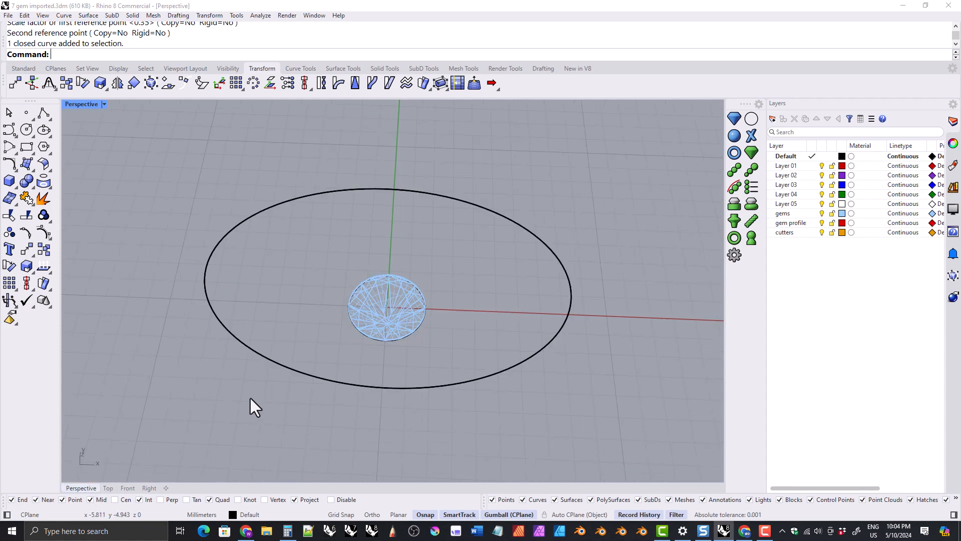
{"action": "right_click_drag", "start_coordinate": [250, 398], "coordinate": [386, 317]}
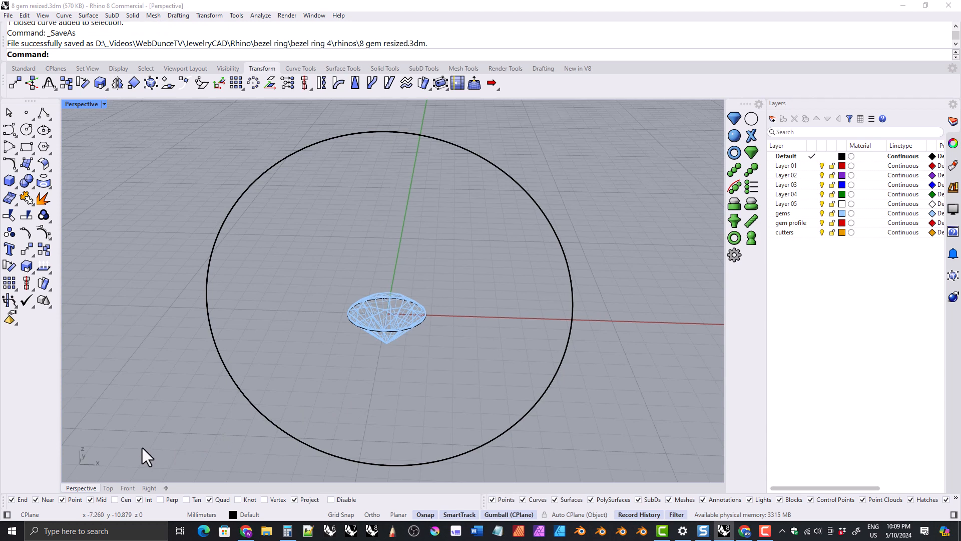
Step: In the Front view, move the gem and its circle from the centre of the gem's table to the top quadrant of the ring sizing circle
{"action": "left_click", "coordinate": [124, 488]}
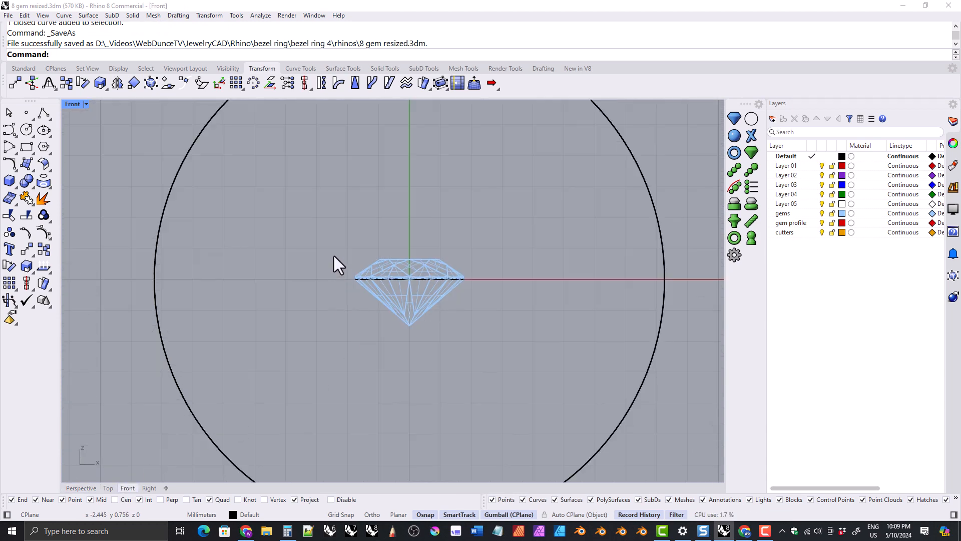
{"action": "scroll", "coordinate": [334, 256], "scroll_direction": "down", "scroll_amount": 3}
{"action": "right_click_drag", "start_coordinate": [334, 273], "coordinate": [349, 312]}
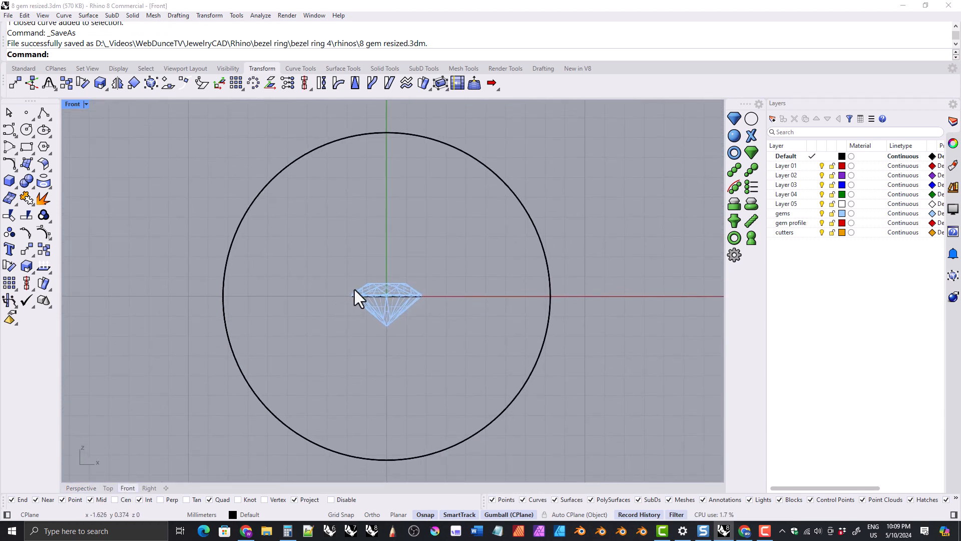
{"action": "left_click_drag", "start_coordinate": [326, 273], "coordinate": [447, 339]}
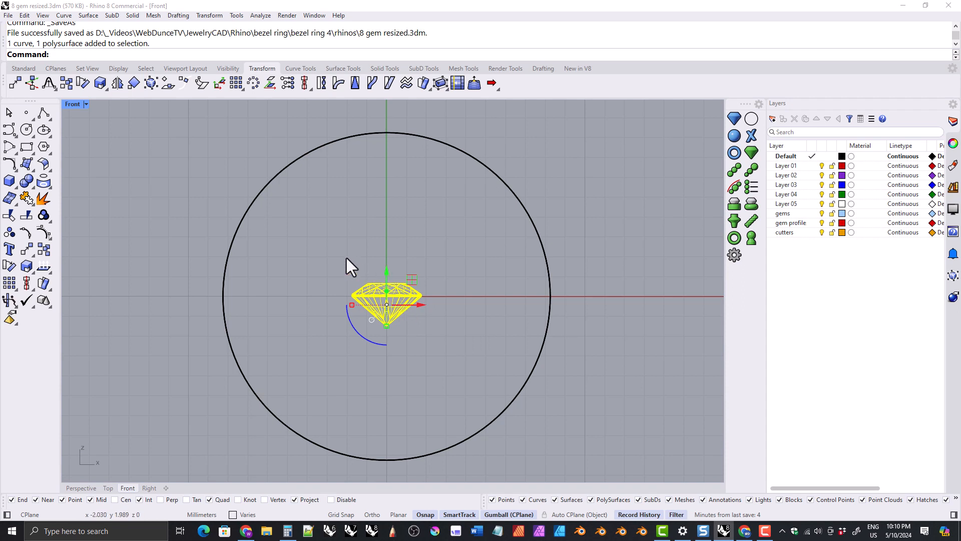
{"action": "right_click_drag", "start_coordinate": [347, 245], "coordinate": [355, 261]}
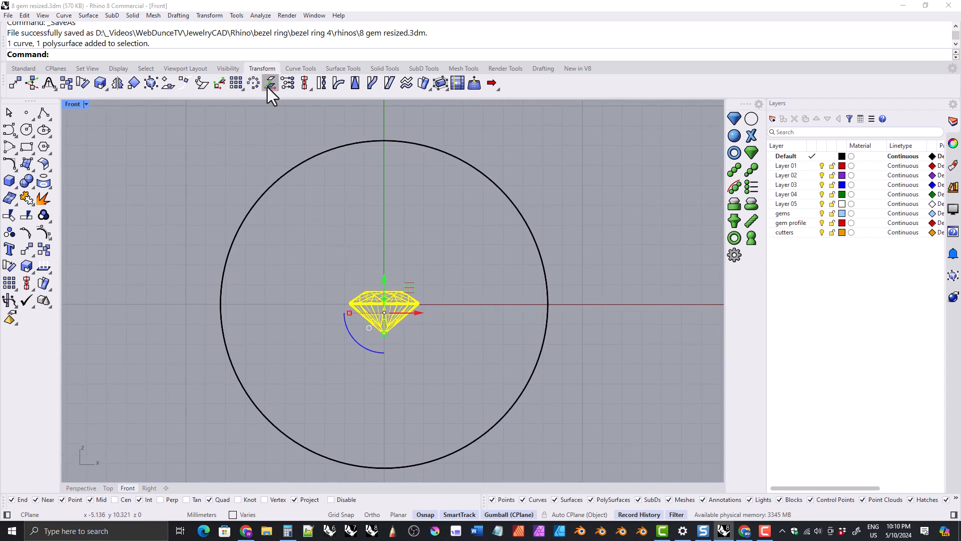
{"action": "left_click", "coordinate": [18, 87]}
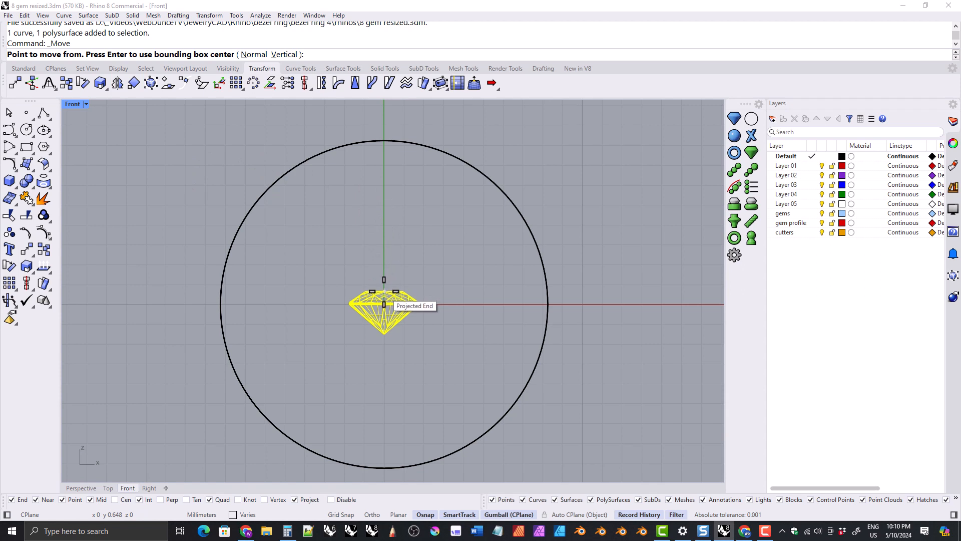
{"action": "left_click", "coordinate": [384, 304]}
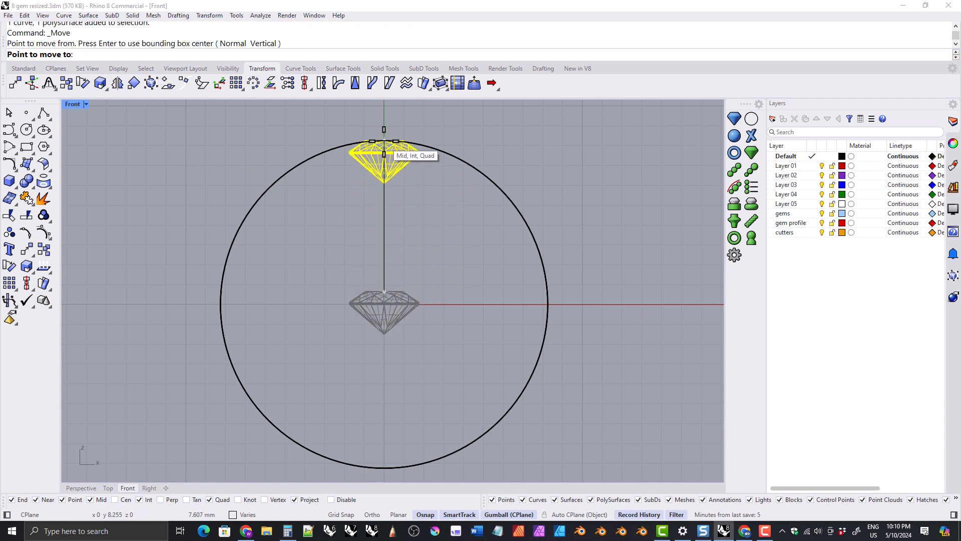
{"action": "left_click", "coordinate": [384, 141]}
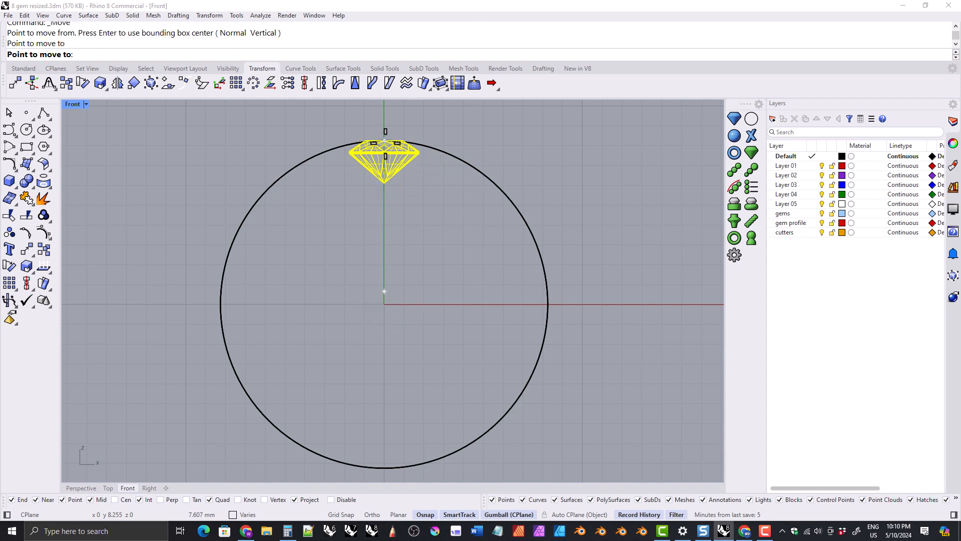
Step: Move the gem and its circle straight up by 3.3 mm above the ring sizing circle, and clear the selection
{"action": "right_click_drag", "start_coordinate": [350, 203], "coordinate": [322, 244]}
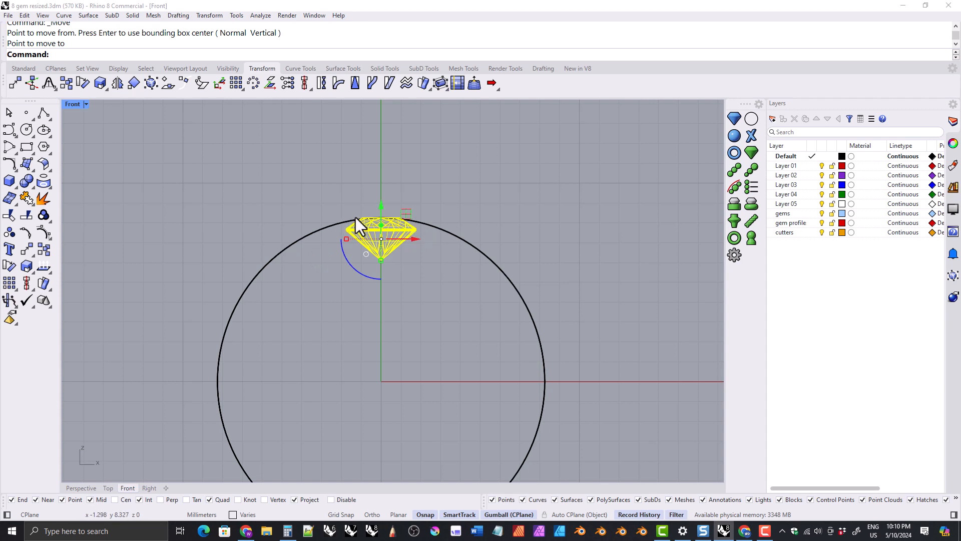
{"action": "right_click_drag", "start_coordinate": [374, 196], "coordinate": [371, 241]}
{"action": "scroll", "coordinate": [381, 241], "scroll_direction": "up", "scroll_amount": 4}
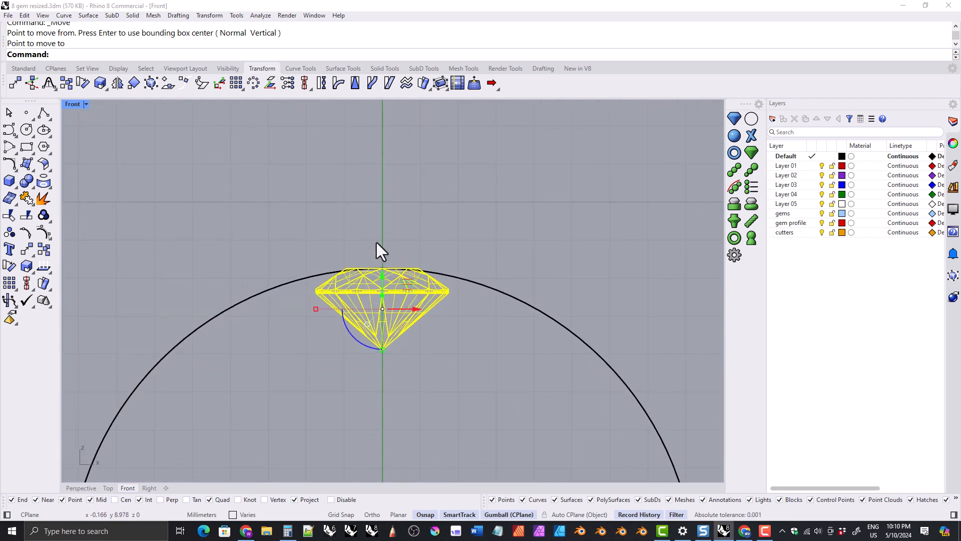
{"action": "left_click", "coordinate": [382, 277]}
{"action": "type", "text": "3.23"}
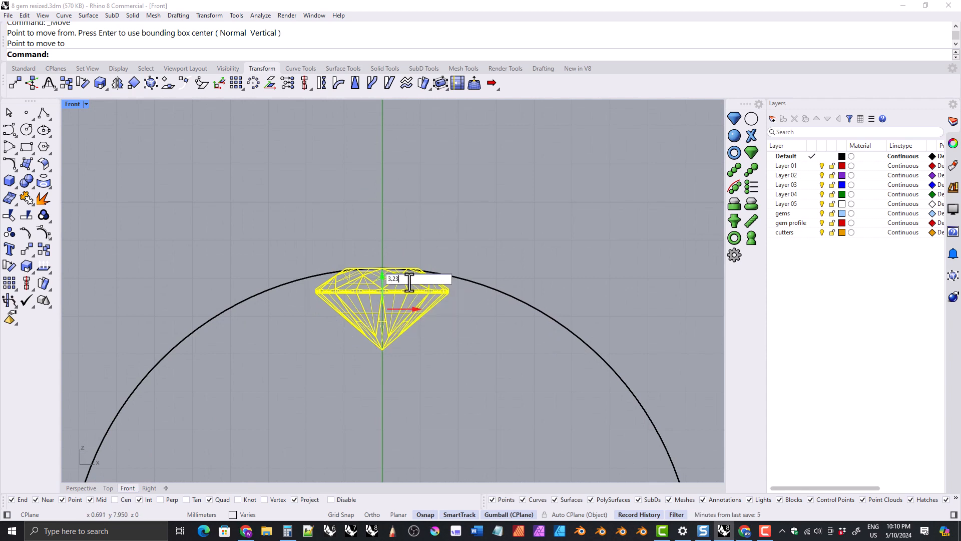
{"action": "key", "text": "BackSpace"}
{"action": "key", "text": "BackSpace"}
{"action": "type", "text": "3"}
{"action": "key", "text": "Return"}
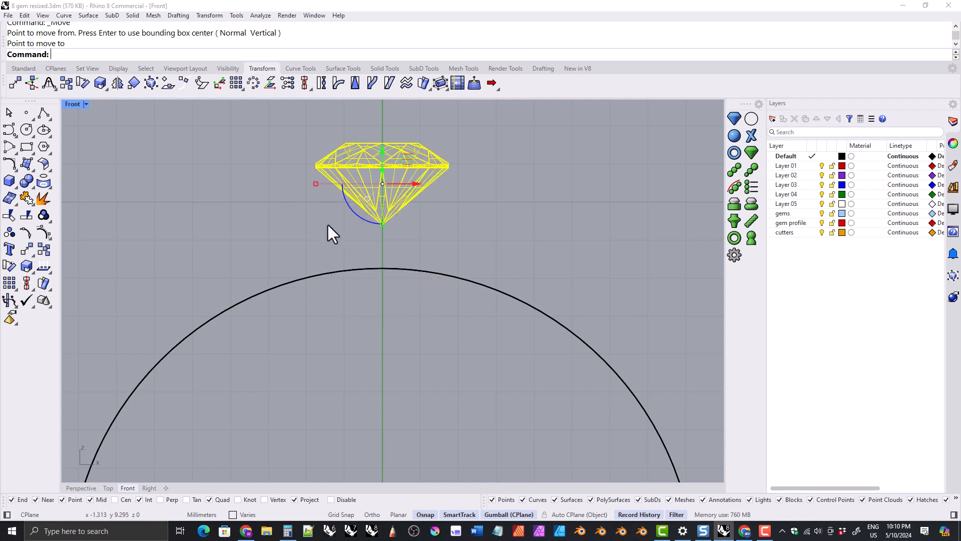
{"action": "scroll", "coordinate": [329, 224], "scroll_direction": "down", "scroll_amount": 4}
{"action": "right_click_drag", "start_coordinate": [332, 241], "coordinate": [331, 210]}
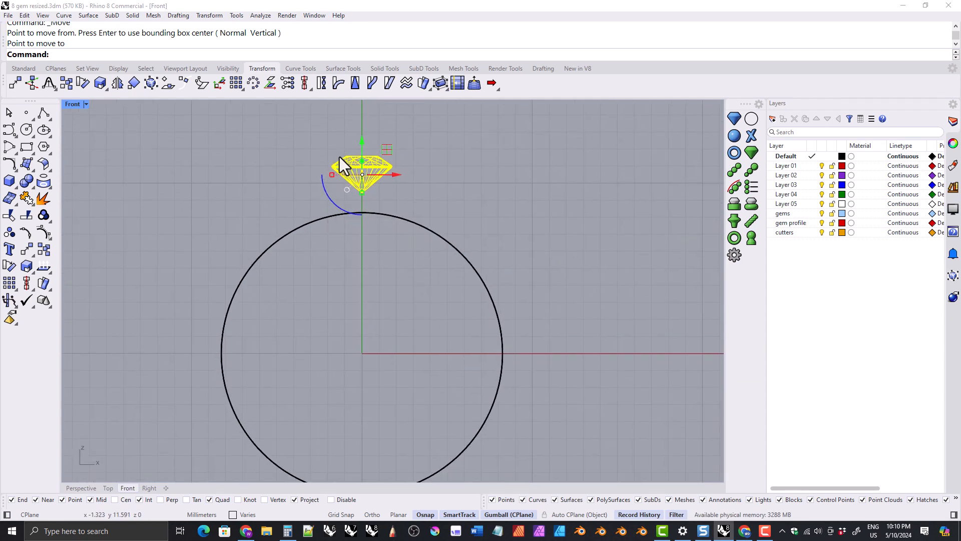
{"action": "left_click", "coordinate": [323, 205]}
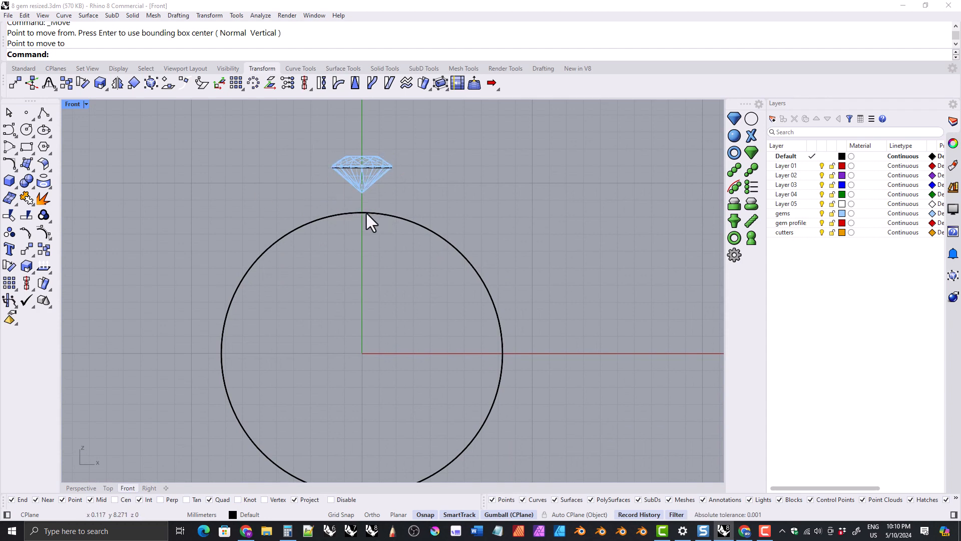
Step: Move the 3.5 mm circle at the gem's girdle straight up, level with the gem's table
{"action": "scroll", "coordinate": [354, 226], "scroll_direction": "down", "scroll_amount": 1}
{"action": "right_click_drag", "start_coordinate": [353, 224], "coordinate": [392, 232]}
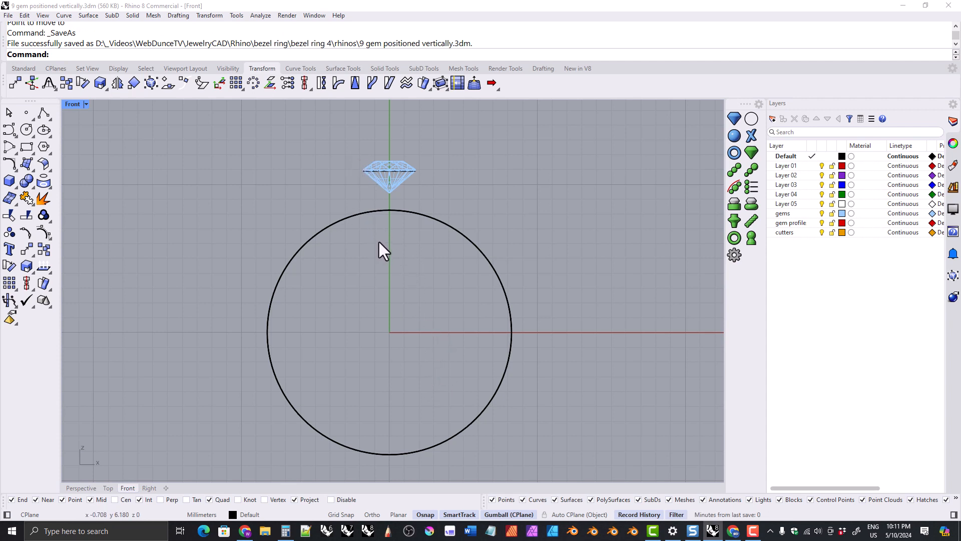
{"action": "scroll", "coordinate": [407, 231], "scroll_direction": "up", "scroll_amount": 5}
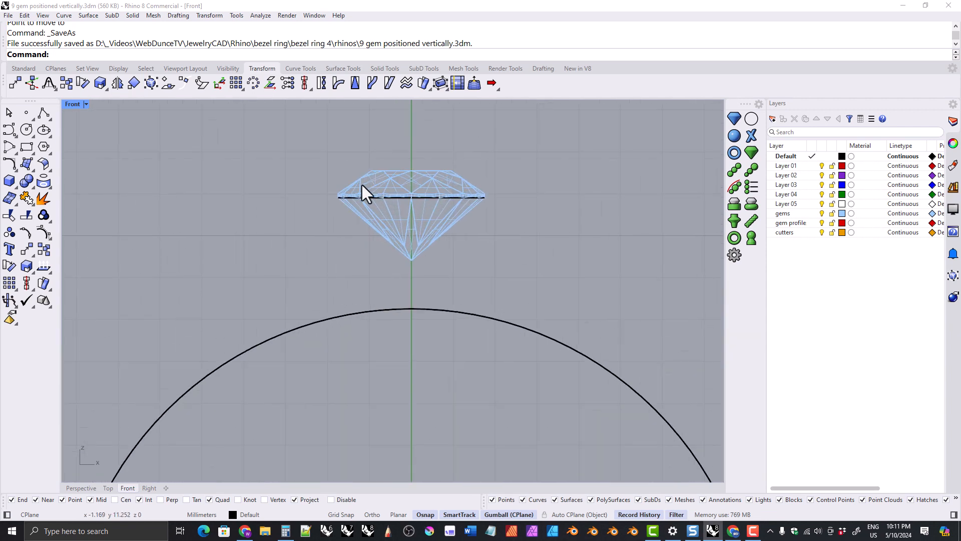
{"action": "scroll", "coordinate": [360, 232], "scroll_direction": "up", "scroll_amount": 3}
{"action": "right_click_drag", "start_coordinate": [360, 232], "coordinate": [345, 245]}
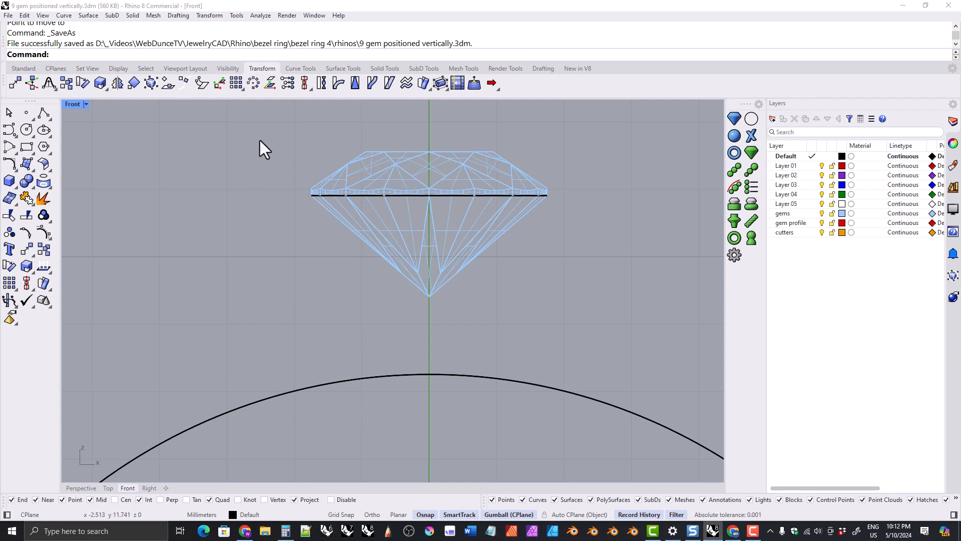
{"action": "mouse_move", "coordinate": [296, 225]}
{"action": "right_mouse_down"}
{"action": "mouse_move", "coordinate": [275, 228]}
{"action": "mouse_move", "coordinate": [285, 235]}
{"action": "right_mouse_up"}
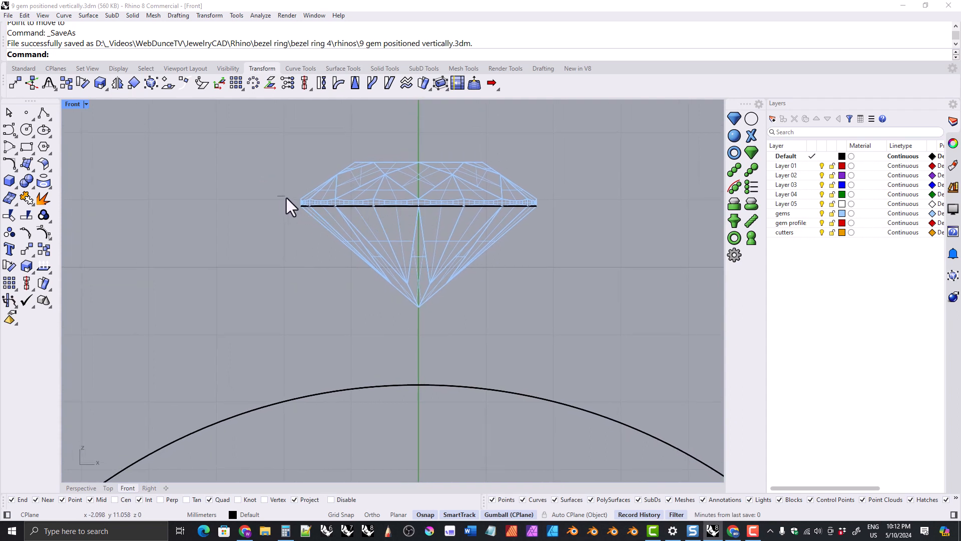
{"action": "left_click_drag", "start_coordinate": [286, 199], "coordinate": [557, 216]}
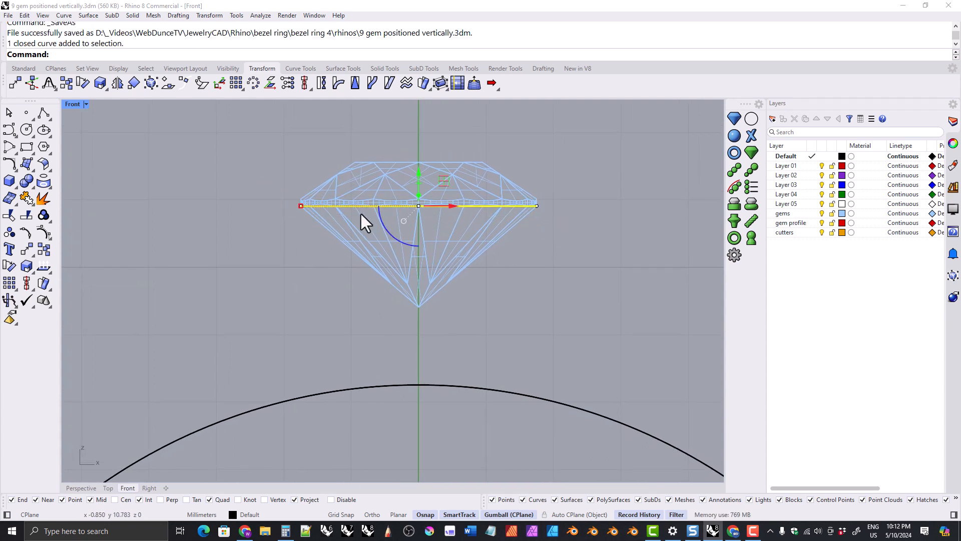
{"action": "right_click_drag", "start_coordinate": [364, 222], "coordinate": [375, 260]}
{"action": "left_click_drag", "start_coordinate": [430, 215], "coordinate": [431, 170]}
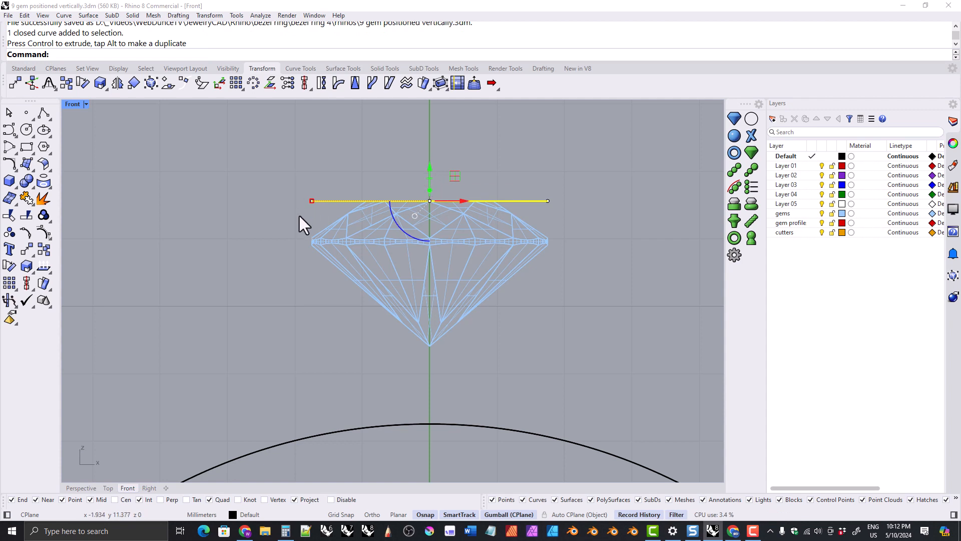
Step: Duplicate the circle at the gem's table and move the copy straight down to just below the top of the sizing circle
{"action": "right_click_drag", "start_coordinate": [300, 215], "coordinate": [295, 162]}
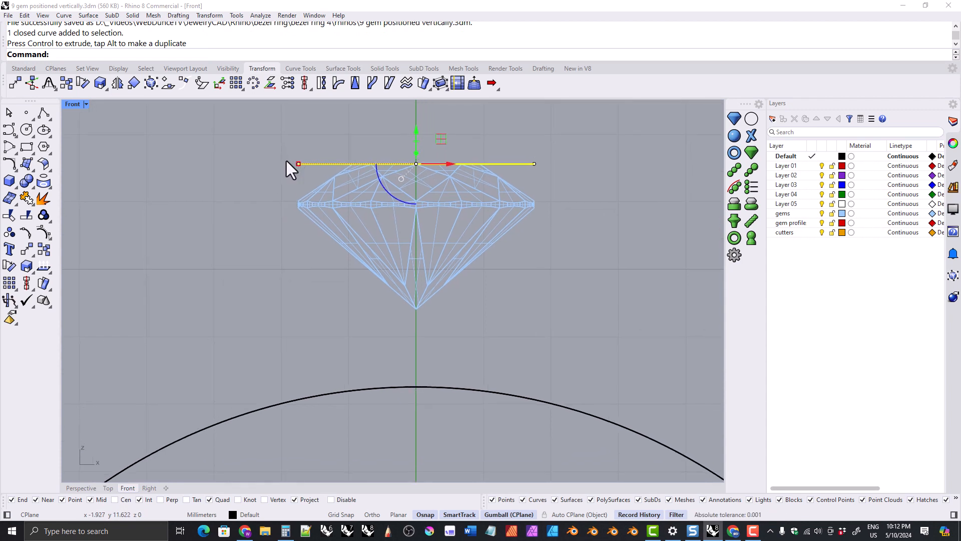
{"action": "scroll", "coordinate": [299, 205], "scroll_direction": "up", "scroll_amount": 5}
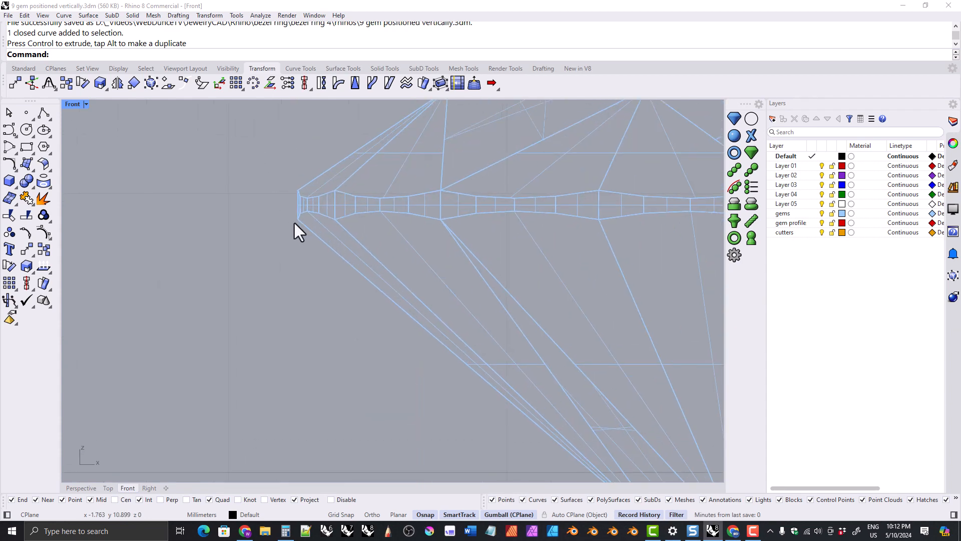
{"action": "scroll", "coordinate": [290, 211], "scroll_direction": "down", "scroll_amount": 6}
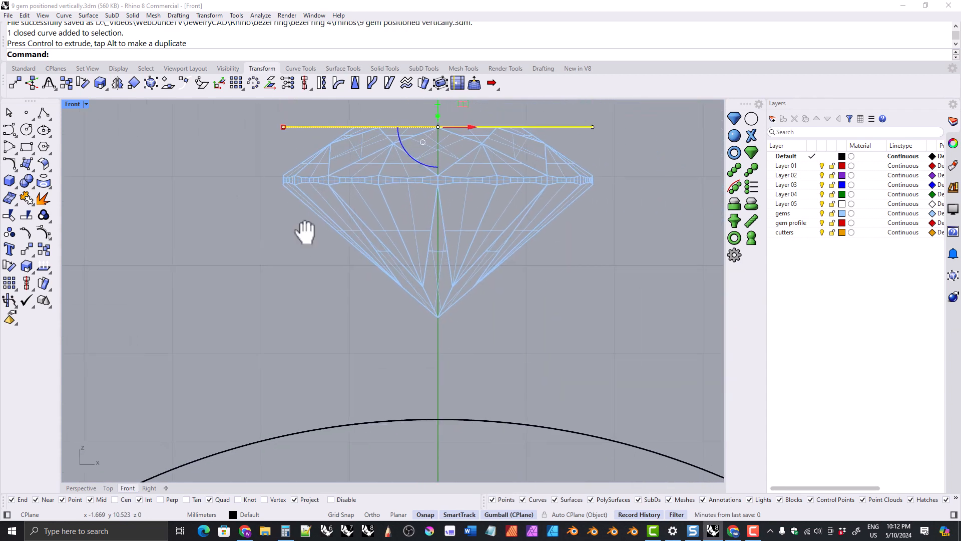
{"action": "right_click_drag", "start_coordinate": [304, 229], "coordinate": [319, 247]}
{"action": "scroll", "coordinate": [296, 218], "scroll_direction": "down", "scroll_amount": 1}
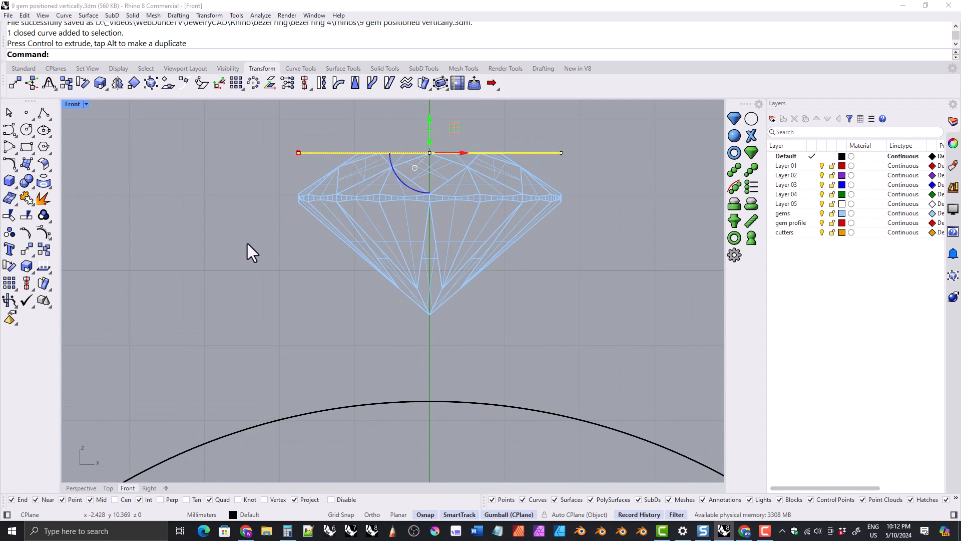
{"action": "key", "text": "ctrl+c"}
{"action": "key", "text": "ctrl+v"}
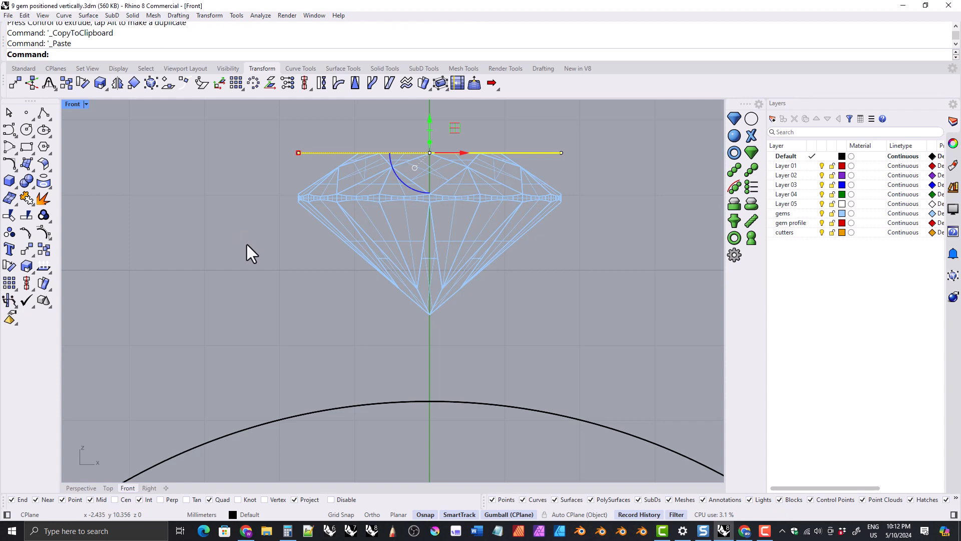
{"action": "left_click_drag", "start_coordinate": [429, 120], "coordinate": [432, 399]}
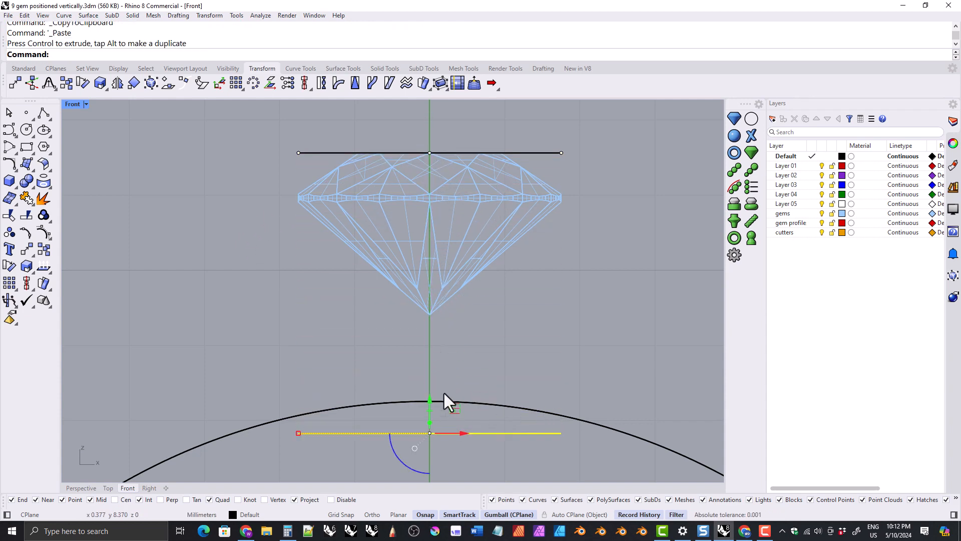
{"action": "scroll", "coordinate": [314, 275], "scroll_direction": "down", "scroll_amount": 1}
{"action": "right_click_drag", "start_coordinate": [314, 310], "coordinate": [323, 292]}
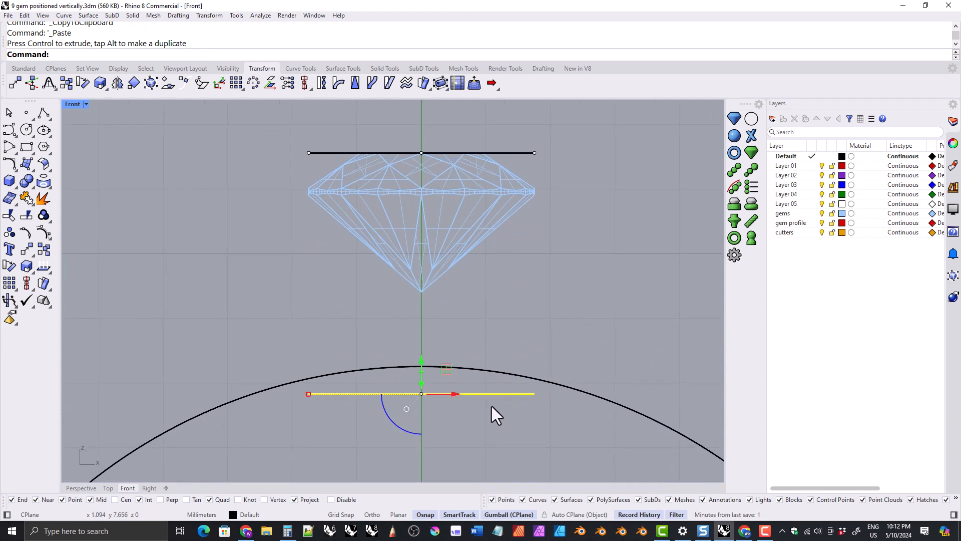
Step: Scale the lower circle copy uniformly by 0.5 about its centre and check both circles in the Perspective view before returning to Front
{"action": "left_click", "coordinate": [308, 395]}
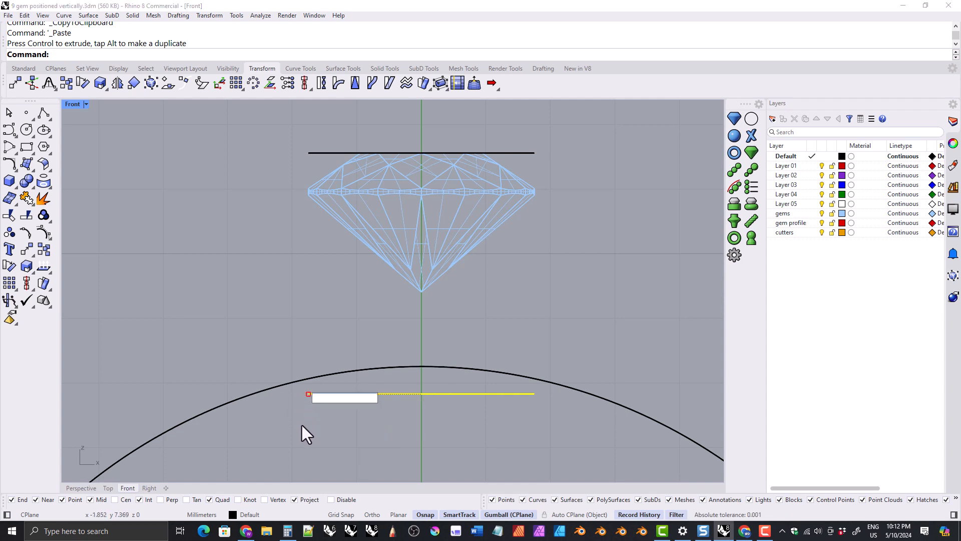
{"action": "type", "text": "0.5"}
{"action": "key", "text": "Return"}
{"action": "key", "text": "Escape"}
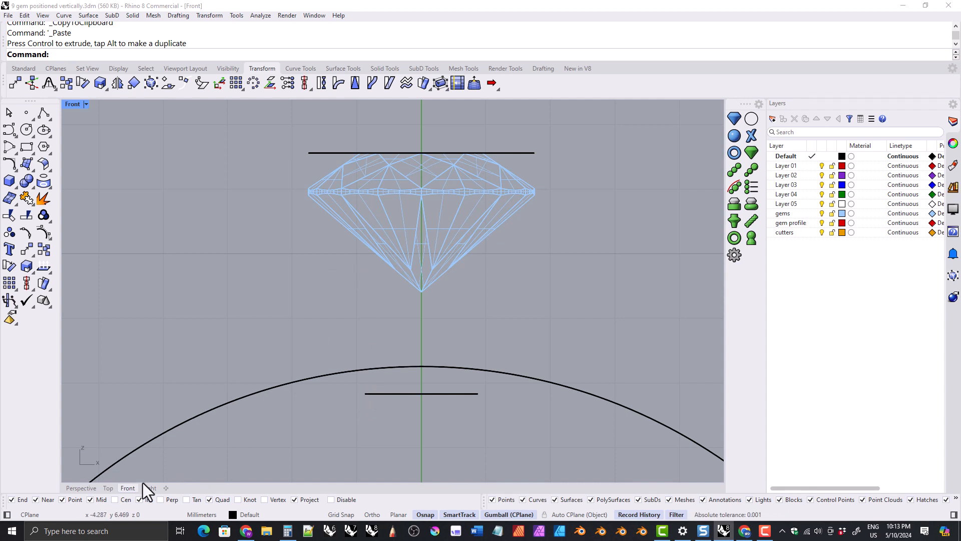
{"action": "left_click", "coordinate": [83, 487]}
{"action": "right_click_drag", "start_coordinate": [164, 433], "coordinate": [416, 167]}
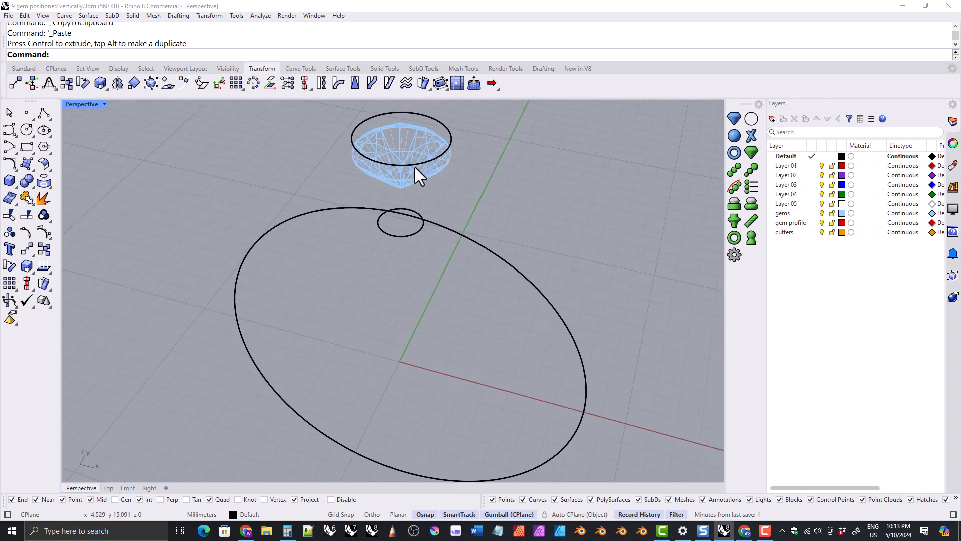
{"action": "left_click", "coordinate": [126, 488]}
{"action": "right_click_drag", "start_coordinate": [375, 275], "coordinate": [392, 273]}
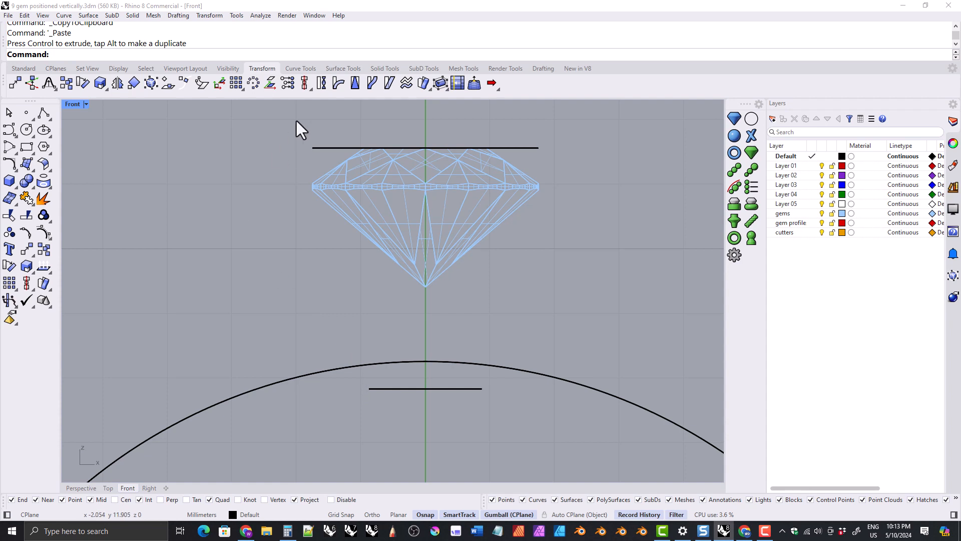
Step: Draw an open polyline for the bezel's inner profile from the upper circle's left end, past the girdle and along the pavilion, to the lower circle's left end
{"action": "left_click", "coordinate": [301, 69]}
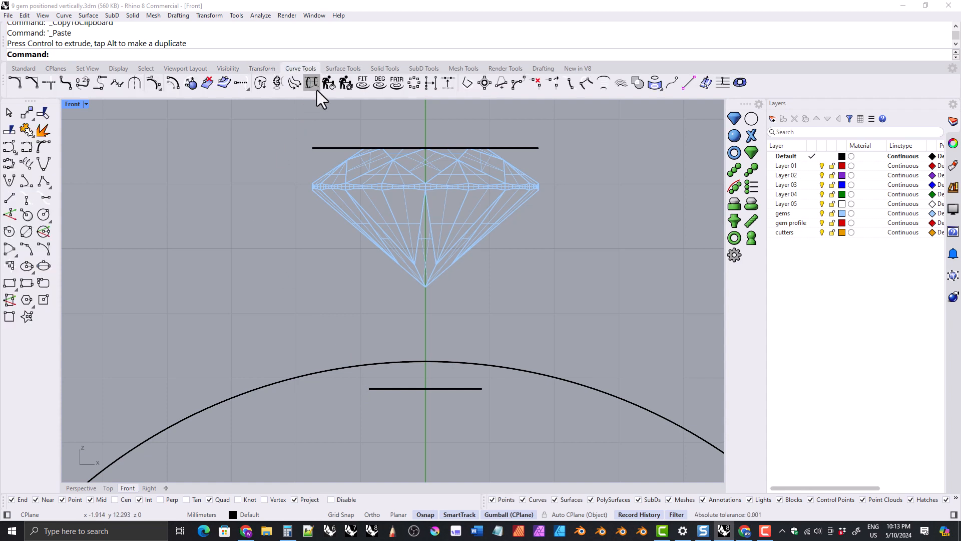
{"action": "left_click", "coordinate": [42, 181]}
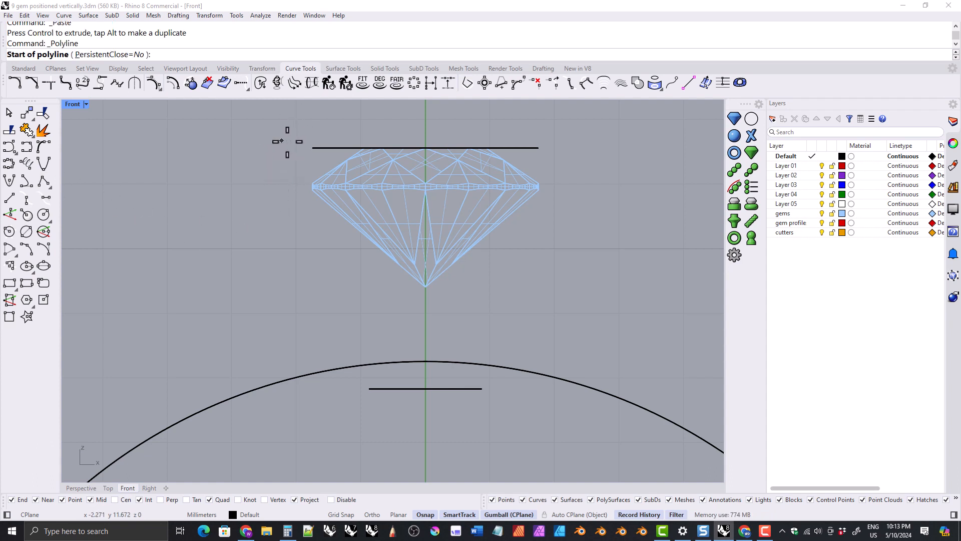
{"action": "left_click", "coordinate": [313, 148]}
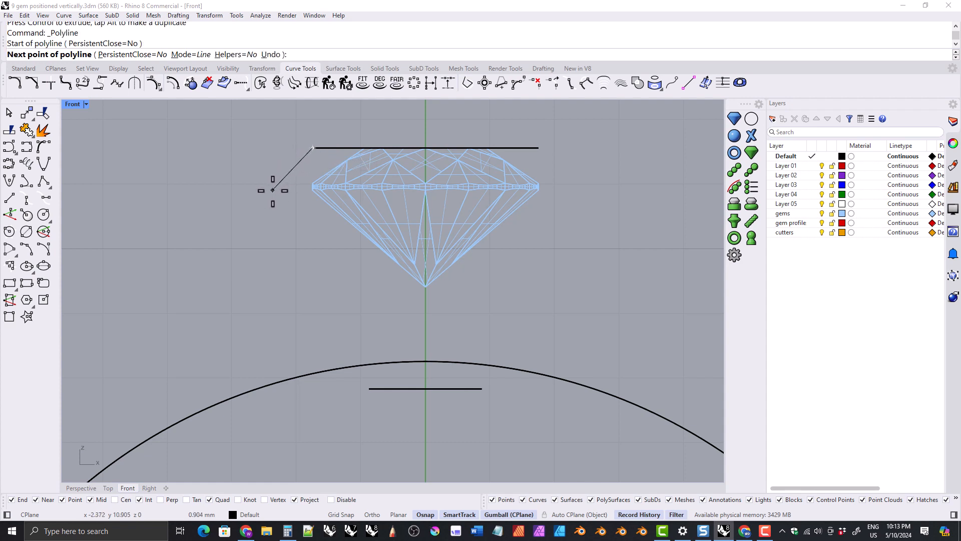
{"action": "left_click", "coordinate": [311, 193]}
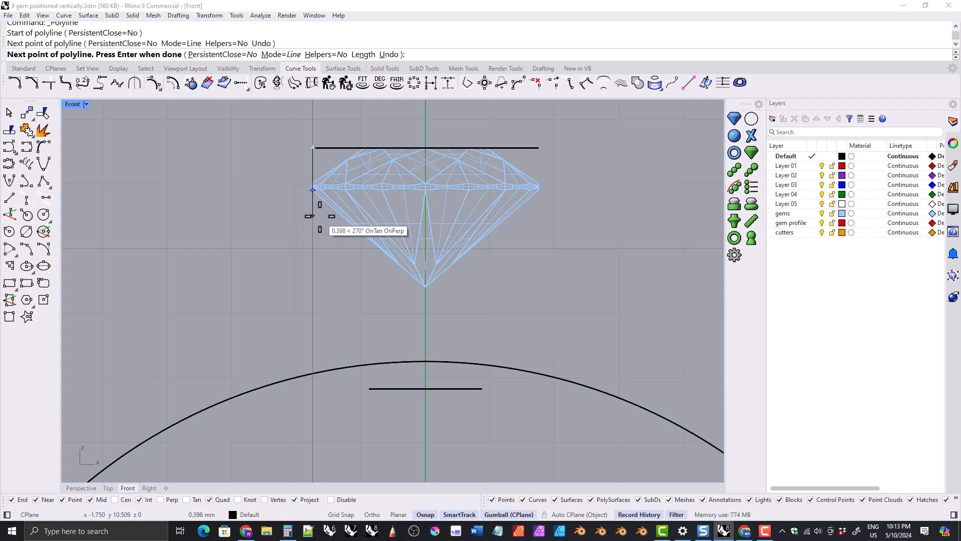
{"action": "scroll", "coordinate": [337, 213], "scroll_direction": "up", "scroll_amount": 3}
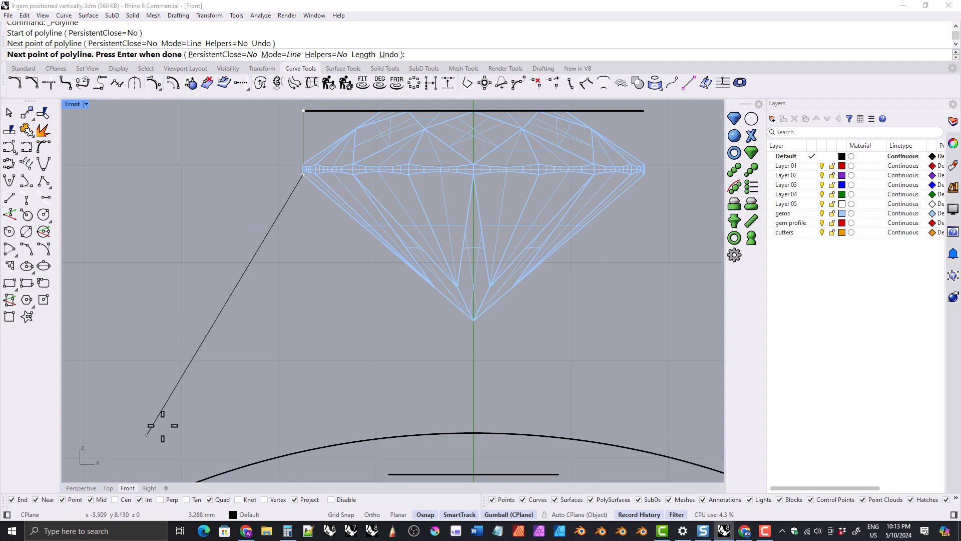
{"action": "left_click", "coordinate": [329, 202]}
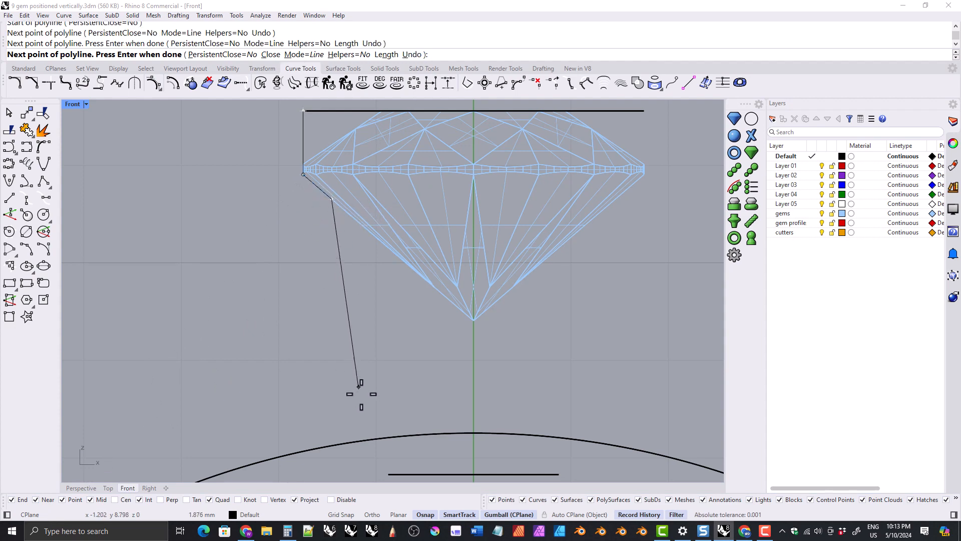
{"action": "right_click_drag", "start_coordinate": [361, 393], "coordinate": [354, 357]}
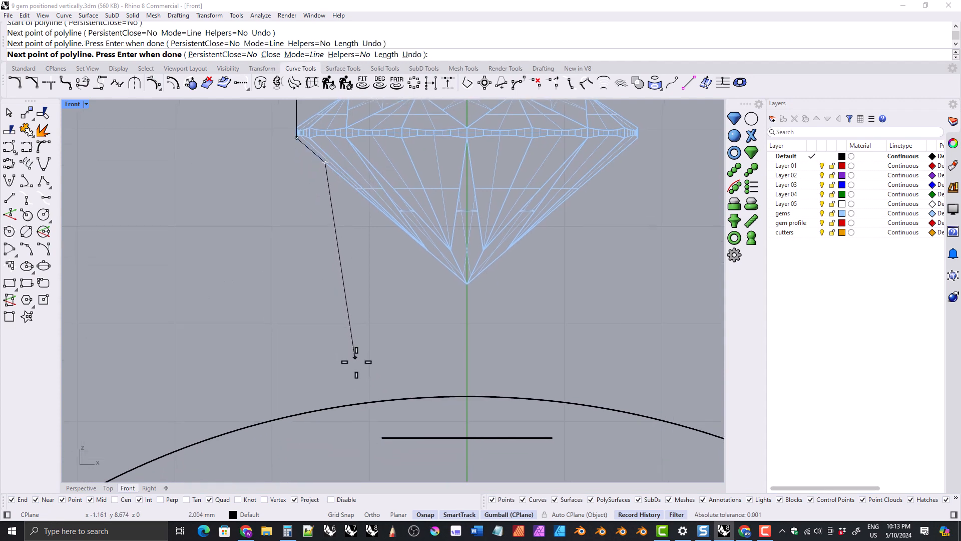
{"action": "left_click", "coordinate": [379, 438]}
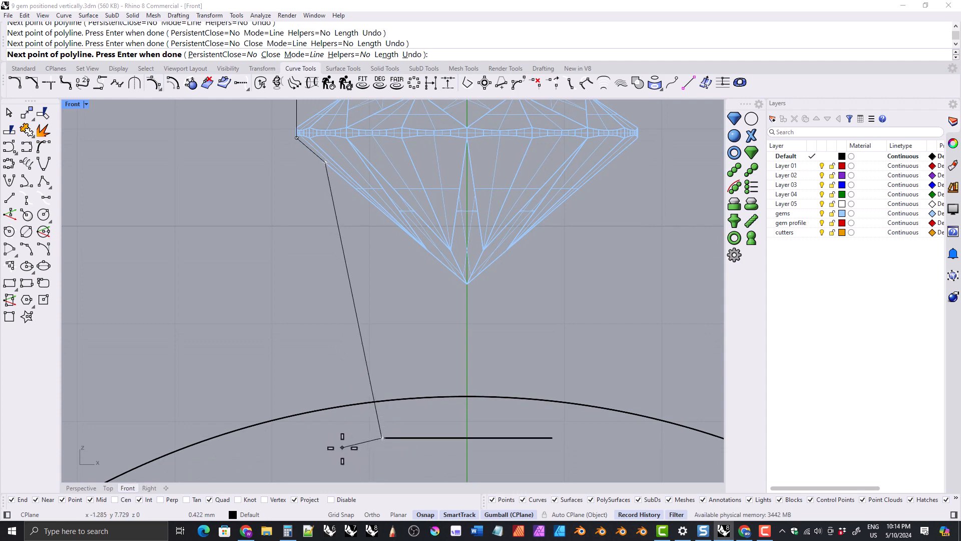
{"action": "key", "text": "Return"}
Step: Delete the two horizontal guide circles at the gem's table and below the top of the sizing circle
{"action": "scroll", "coordinate": [325, 345], "scroll_direction": "down", "scroll_amount": 4}
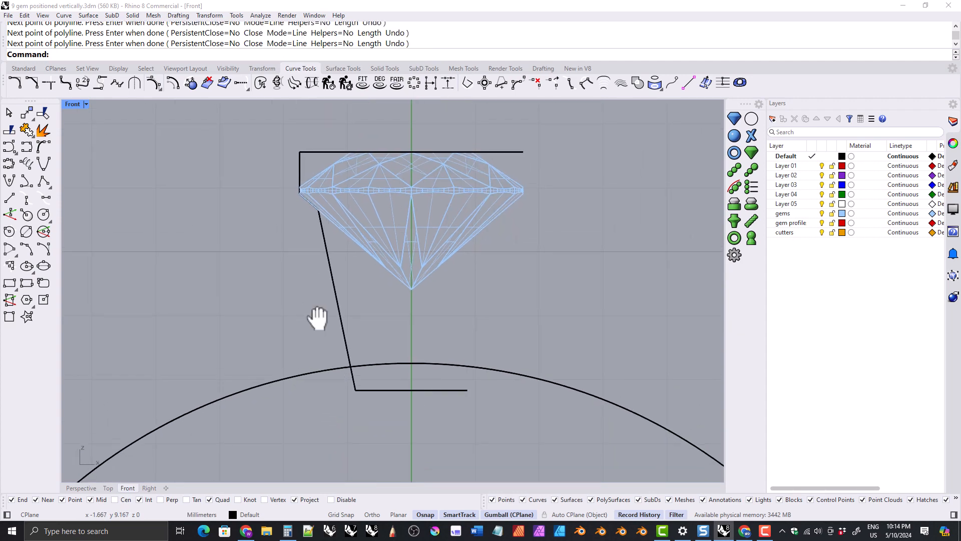
{"action": "left_click", "coordinate": [339, 316]}
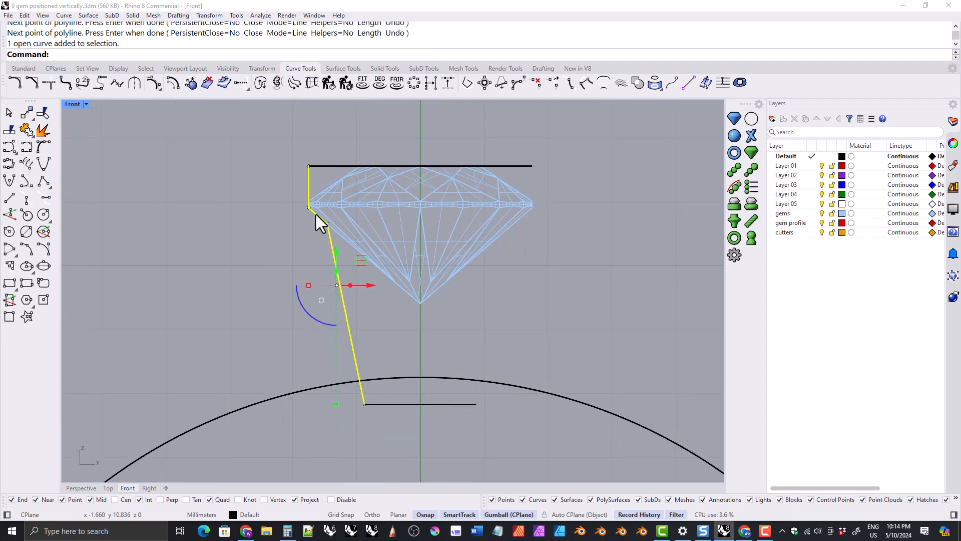
{"action": "left_click", "coordinate": [395, 406]}
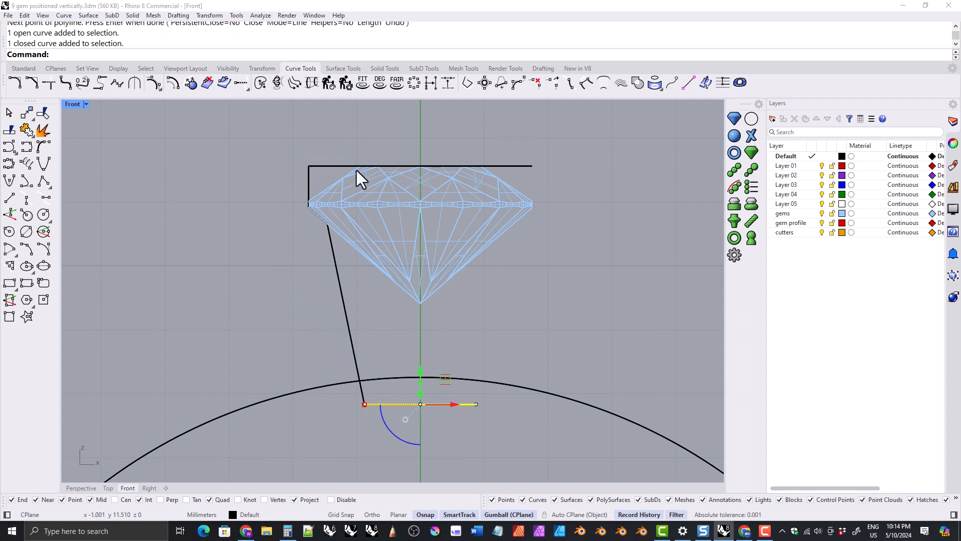
{"action": "left_click", "coordinate": [326, 166], "text": "shift"}
{"action": "key", "text": "Delete"}
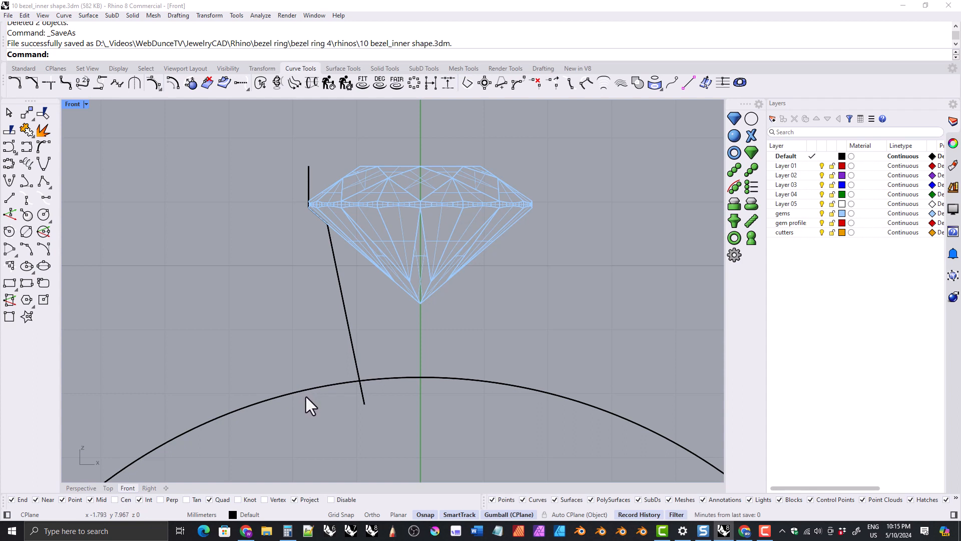
Step: Offset the inner bezel profile outward, away from the gem, by 0.6 mm
{"action": "left_click", "coordinate": [345, 317]}
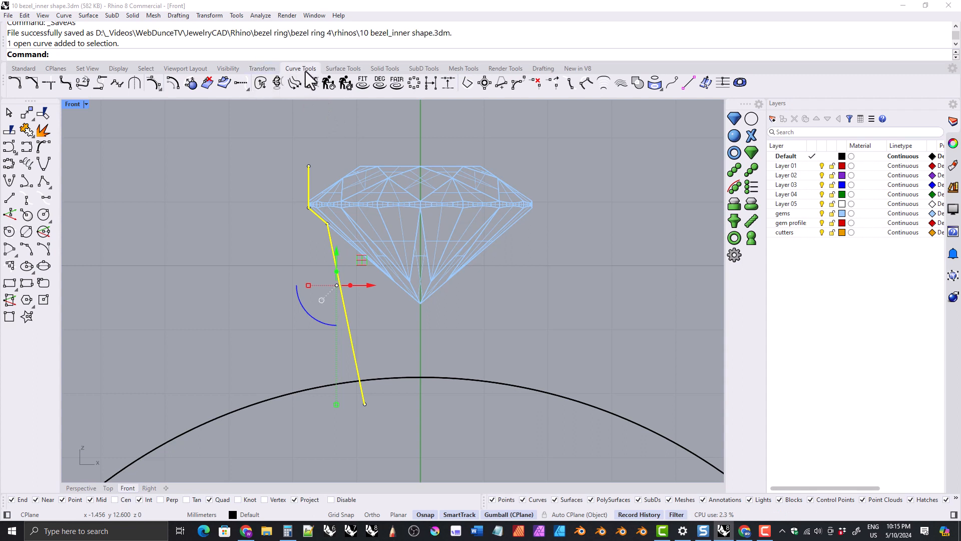
{"action": "left_click", "coordinate": [173, 84]}
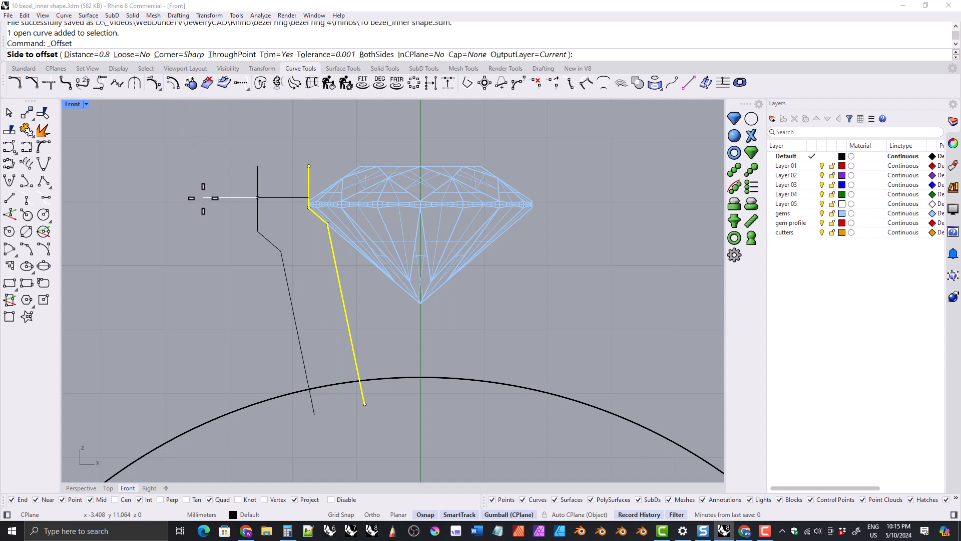
{"action": "type", "text": "0.6"}
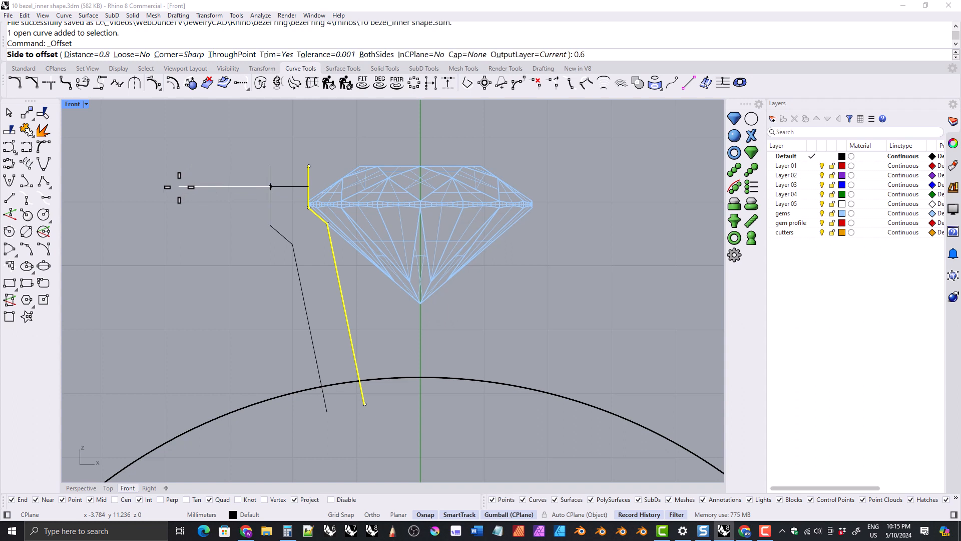
{"action": "left_click", "coordinate": [161, 186]}
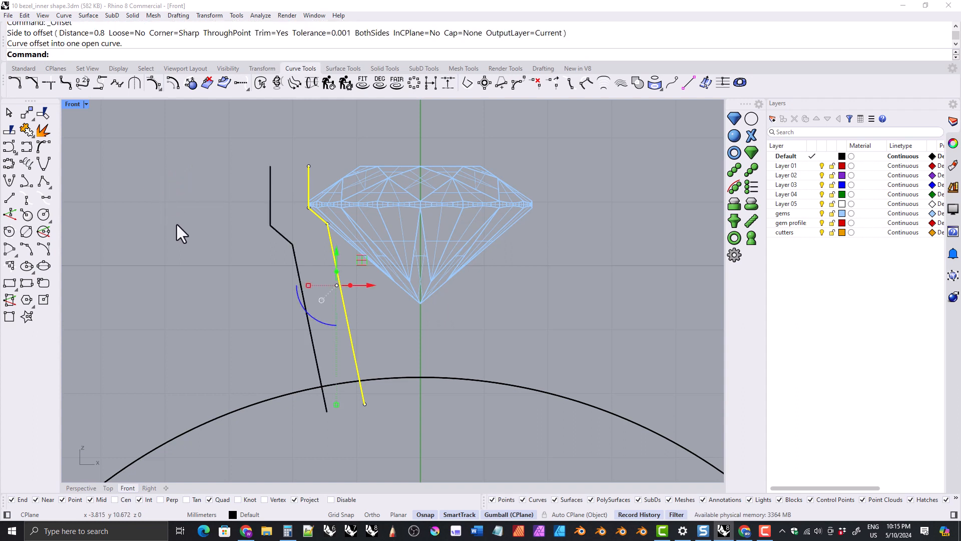
Step: Offset the same inner bezel profile outward by 0.8 mm and clear the selection
{"action": "right_click", "coordinate": [219, 281]}
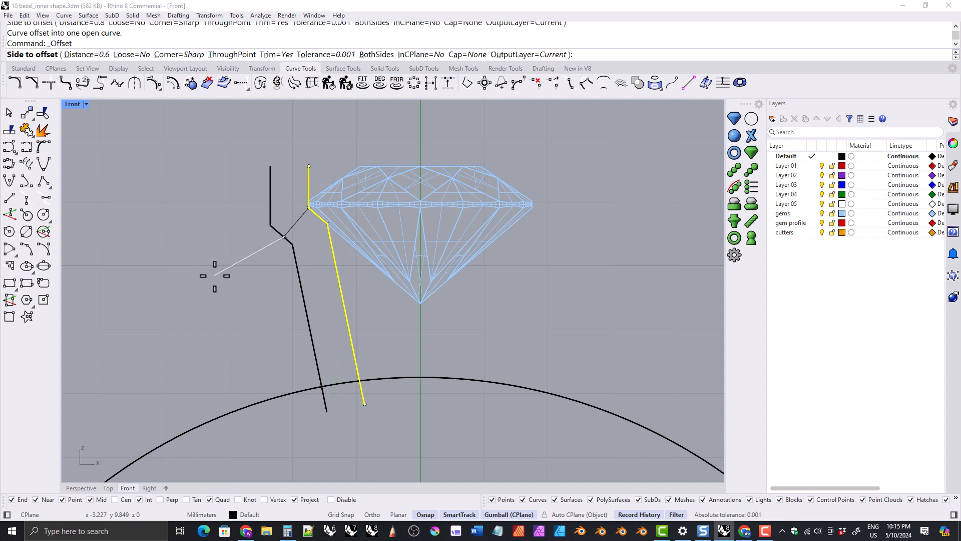
{"action": "type", "text": "0.8"}
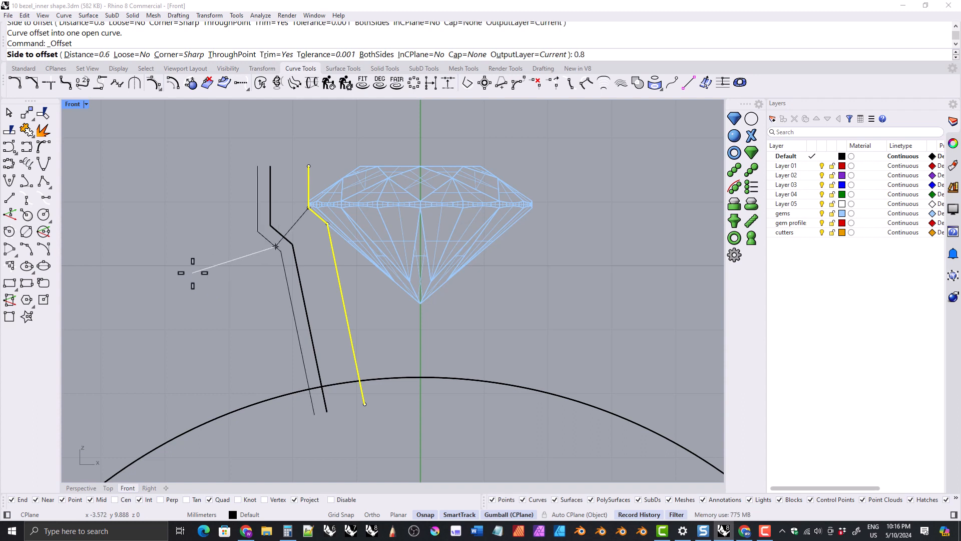
{"action": "key", "text": "Return"}
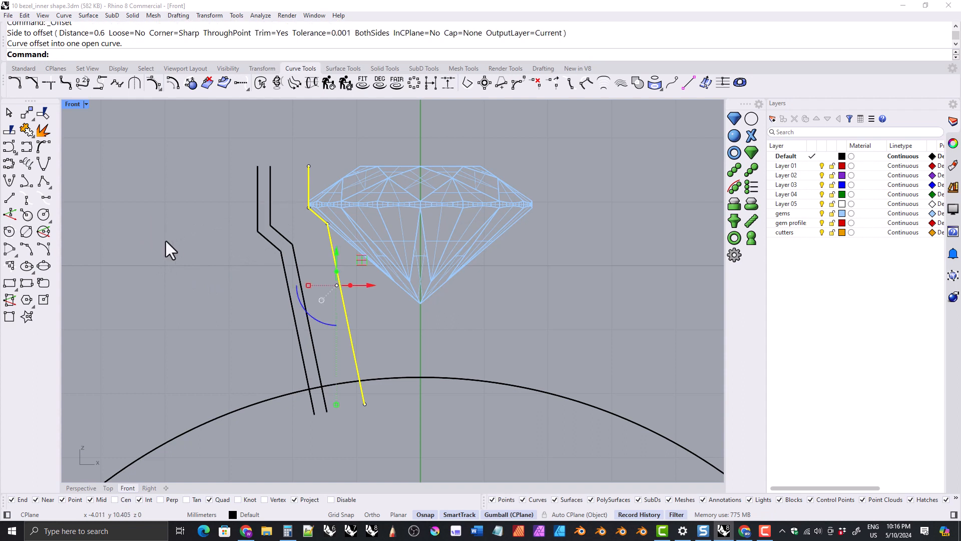
{"action": "left_click", "coordinate": [245, 224]}
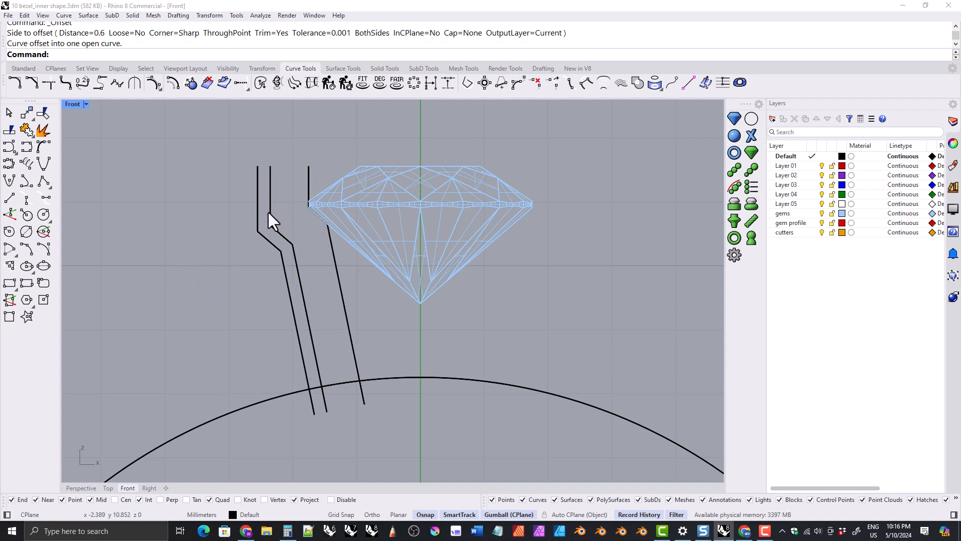
{"action": "left_click", "coordinate": [269, 212]}
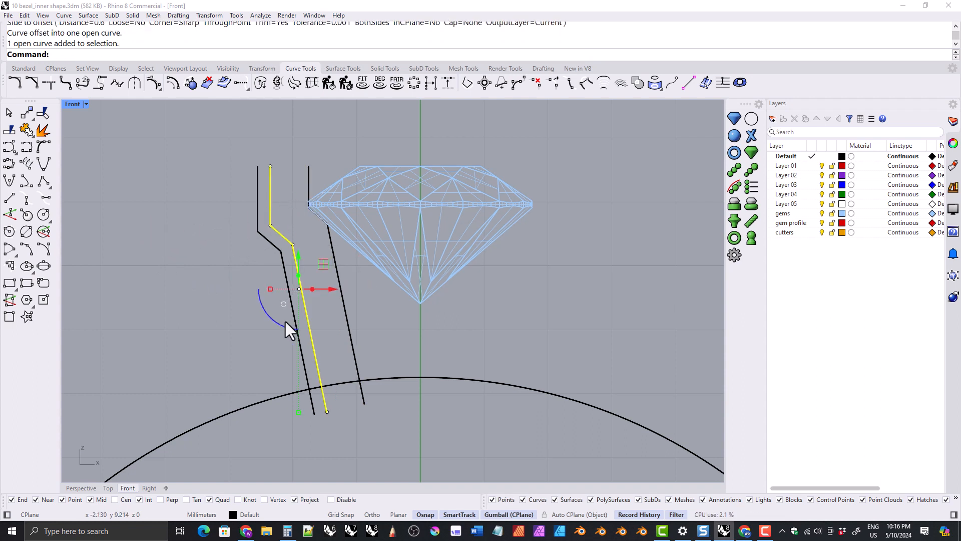
{"action": "left_click", "coordinate": [305, 371]}
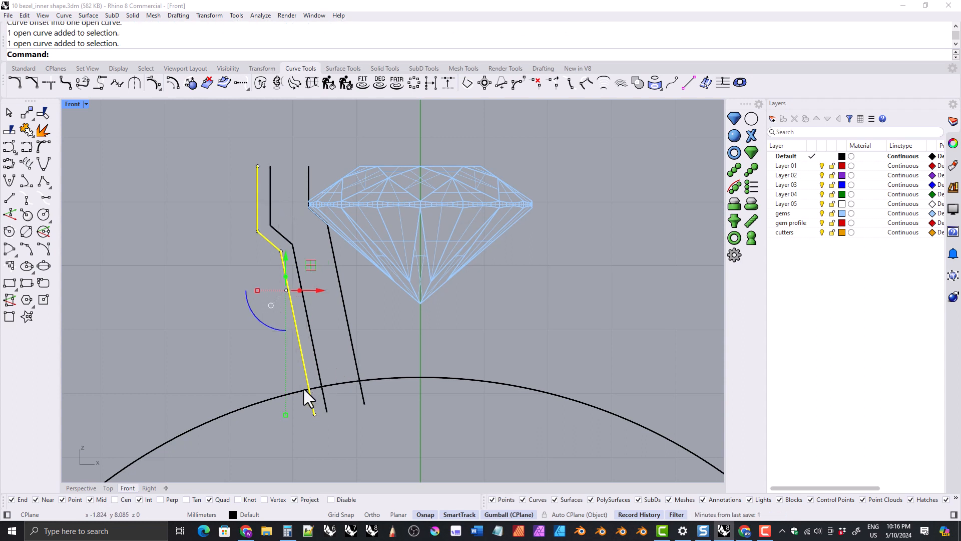
{"action": "left_click", "coordinate": [222, 351]}
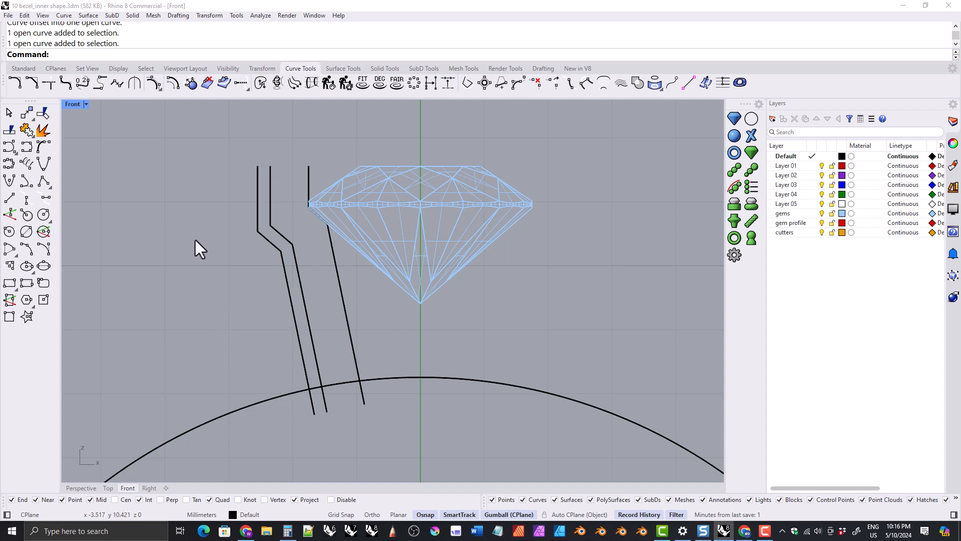
Step: Draw a start-end-direction arc from the 0.6 mm offset's upper end to where the 0.8 mm offset crosses the sizing circle, bowing outward
{"action": "left_click", "coordinate": [43, 249]}
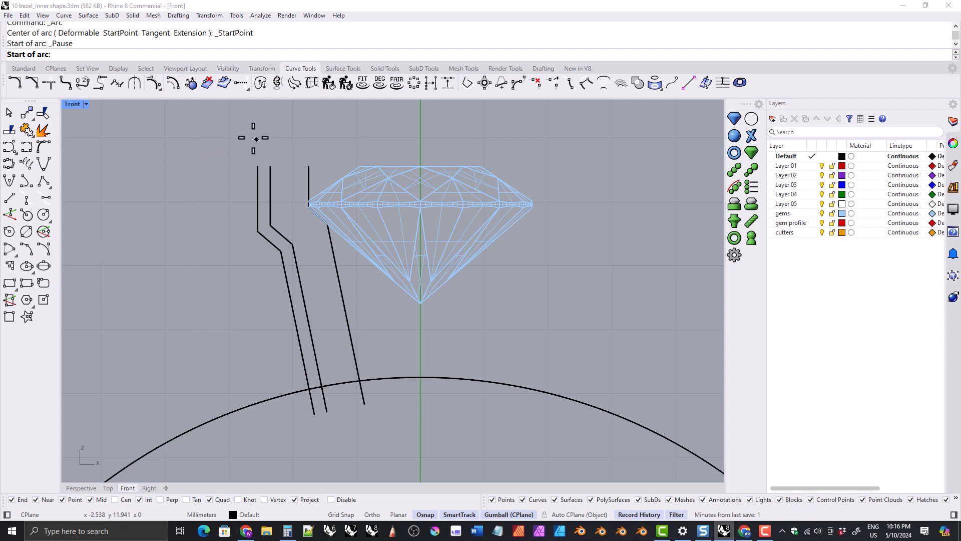
{"action": "left_click", "coordinate": [270, 167]}
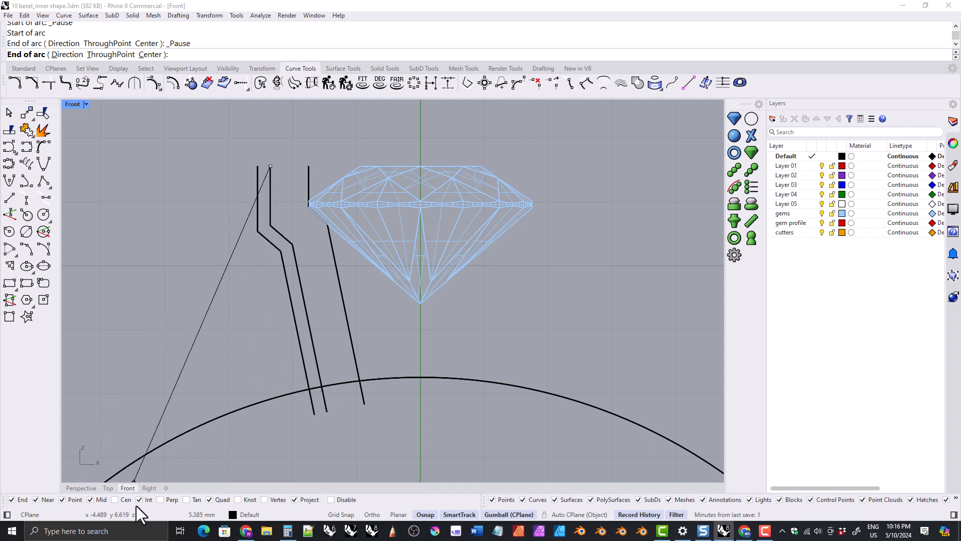
{"action": "left_click", "coordinate": [316, 396]}
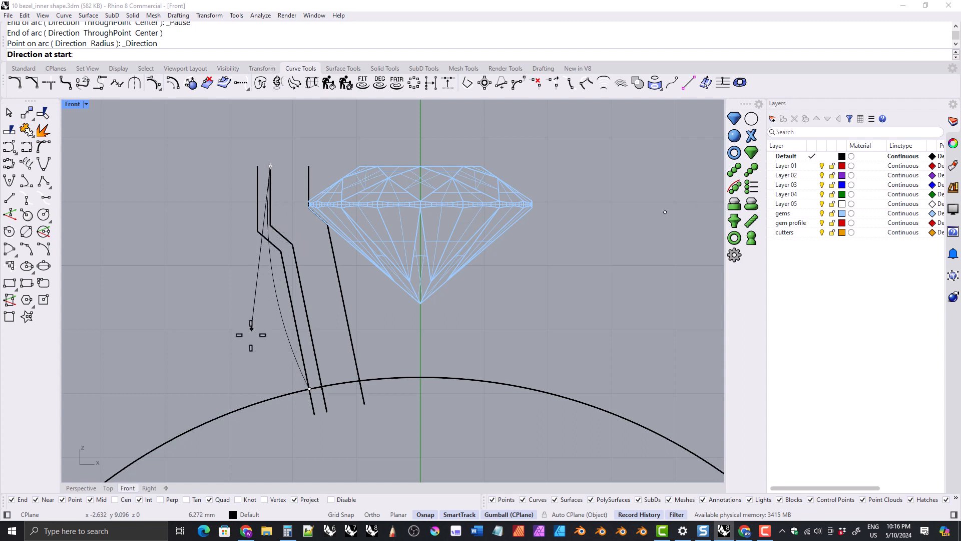
{"action": "left_click", "coordinate": [243, 374]}
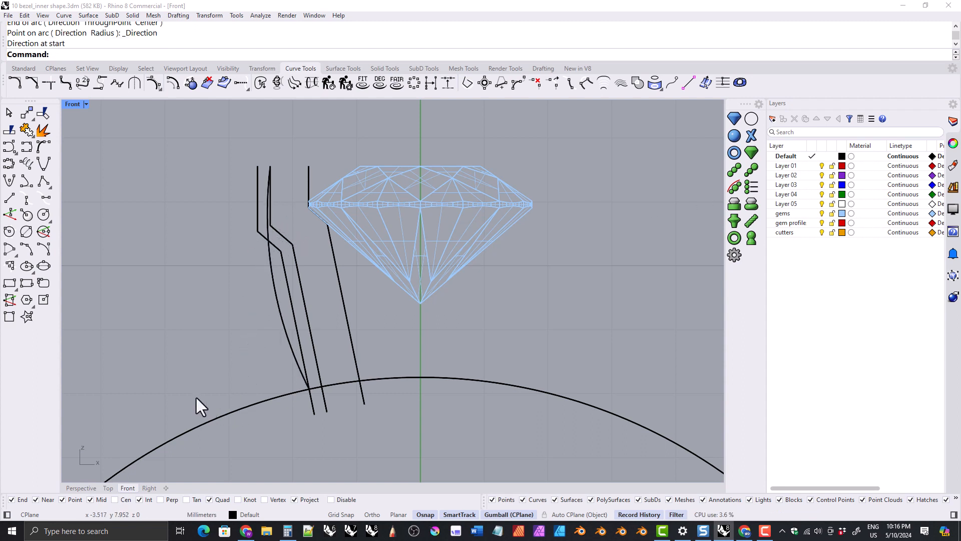
Step: Delete the 0.6 mm and 0.8 mm offset guide curves
{"action": "left_click", "coordinate": [298, 333]}
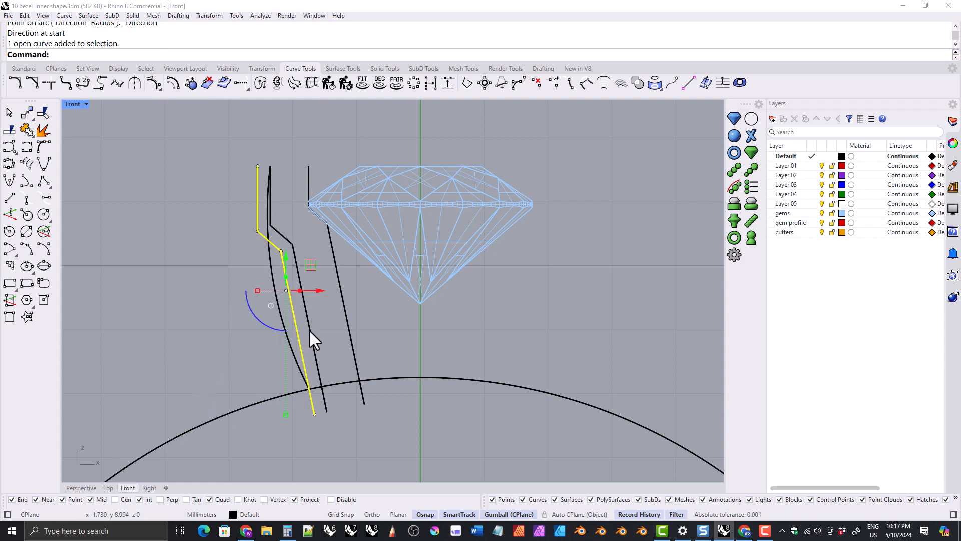
{"action": "left_click", "coordinate": [310, 331], "text": "shift"}
{"action": "key", "text": "Delete"}
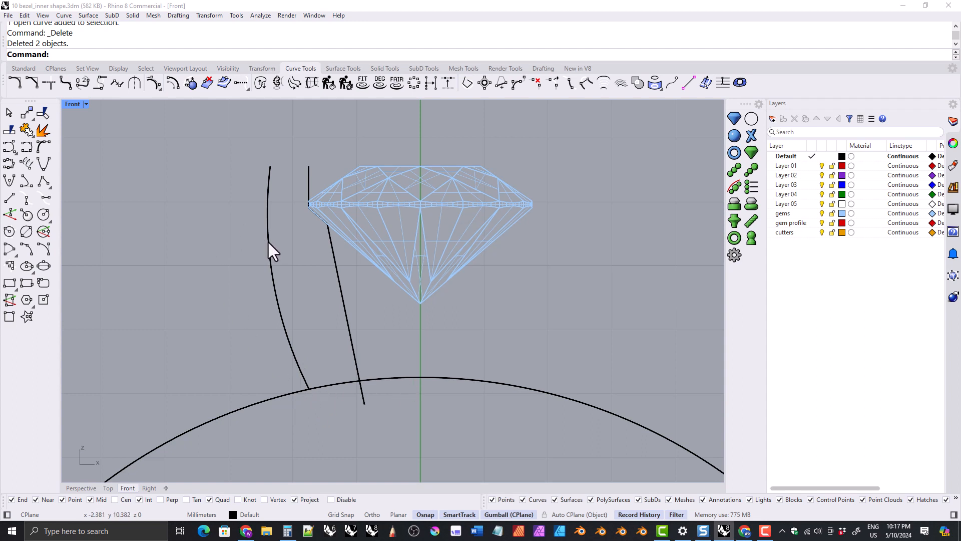
Step: Extend the outer arc's lower end naturally past the sizing circle, to just below the inner profile's lower end
{"action": "left_click", "coordinate": [240, 84]}
{"action": "left_click", "coordinate": [303, 379]}
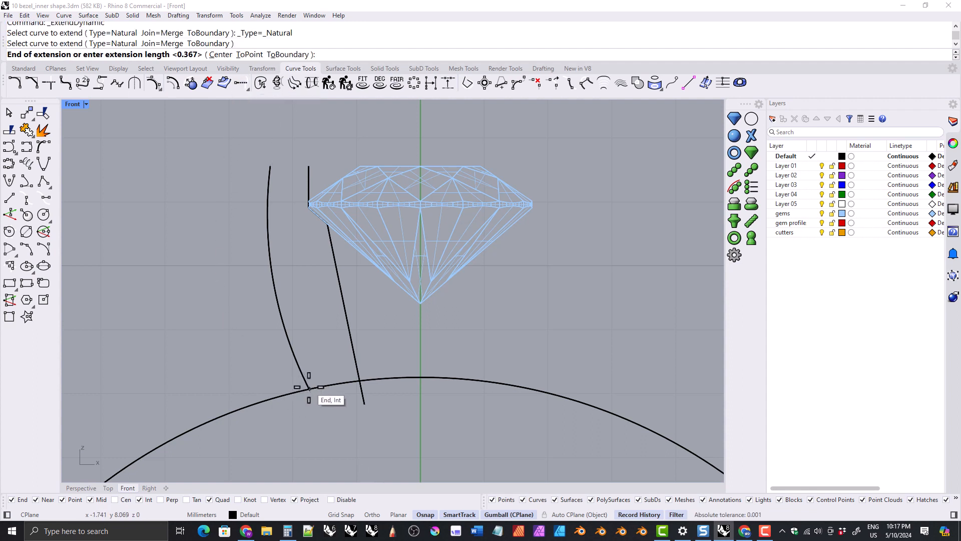
{"action": "left_click", "coordinate": [322, 412]}
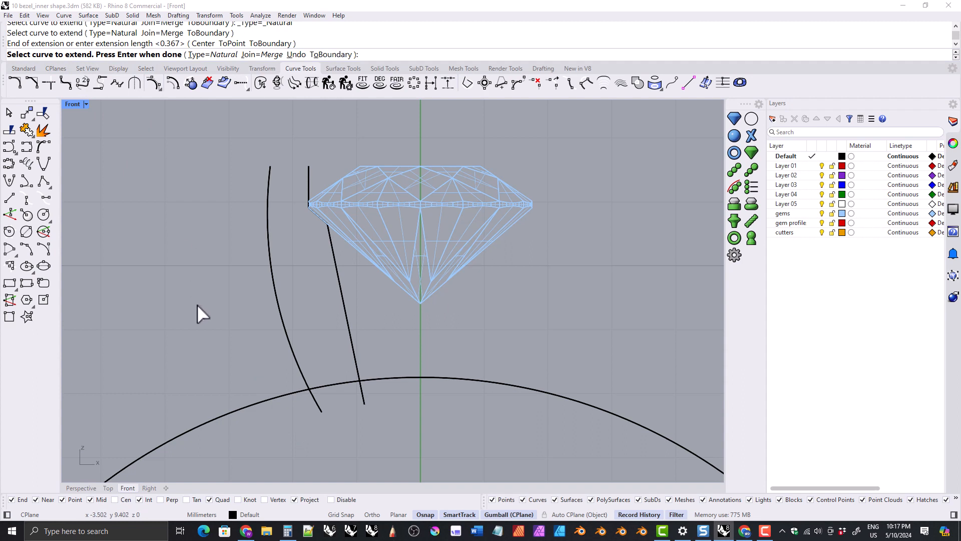
{"action": "key", "text": "Return"}
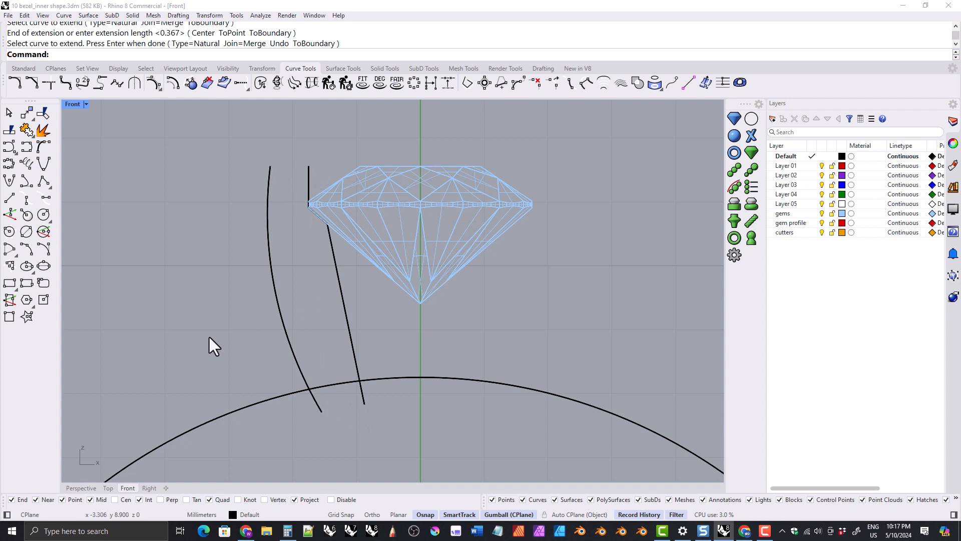
Step: Draw a line joining the lower ends of the inner profile and the outer arc
{"action": "left_click", "coordinate": [9, 200]}
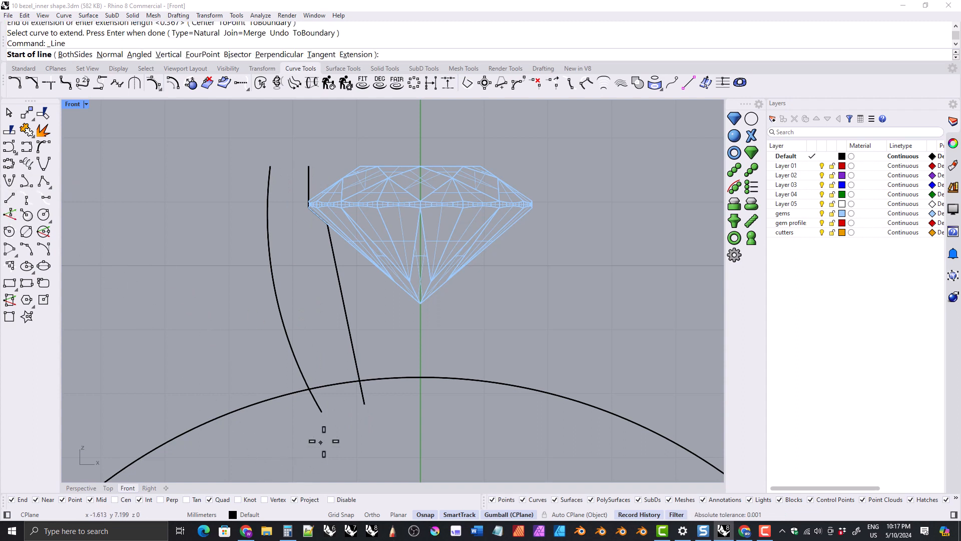
{"action": "left_click", "coordinate": [364, 404]}
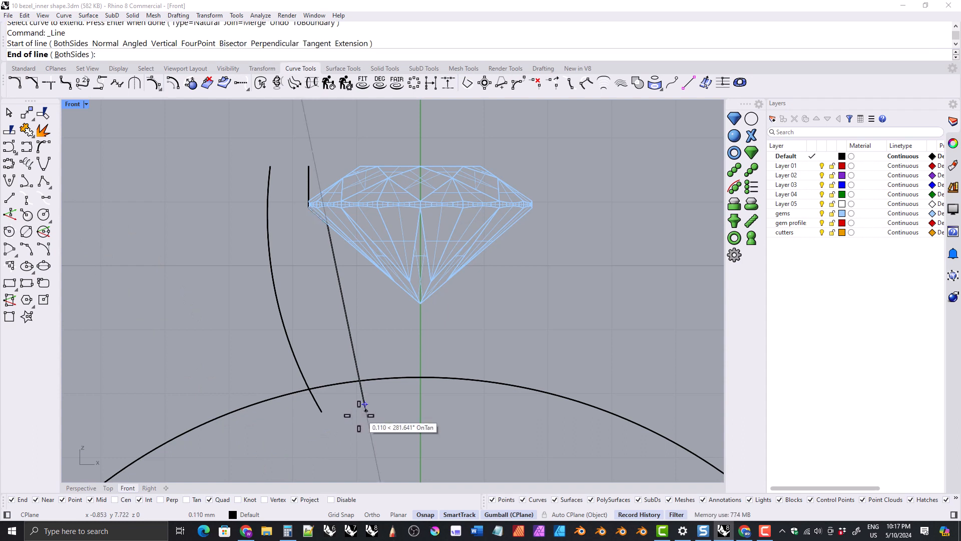
{"action": "left_click", "coordinate": [322, 411]}
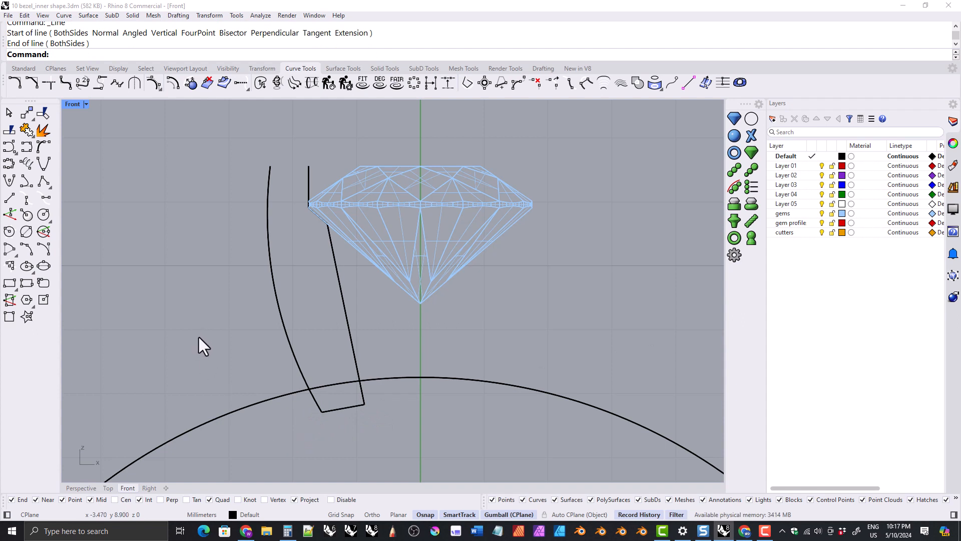
Step: Draw a line joining the upper ends of the inner profile and the outer arc
{"action": "key", "text": "Return"}
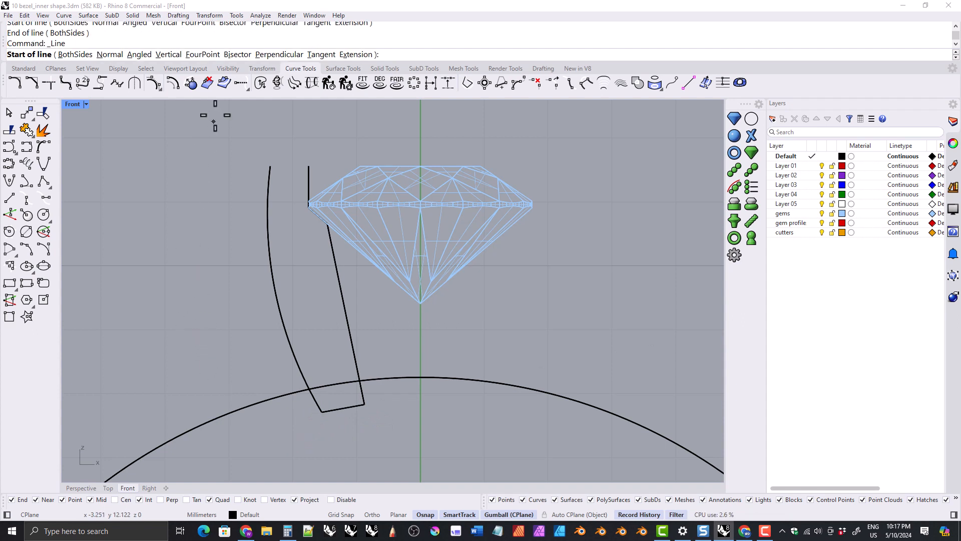
{"action": "left_click", "coordinate": [308, 166]}
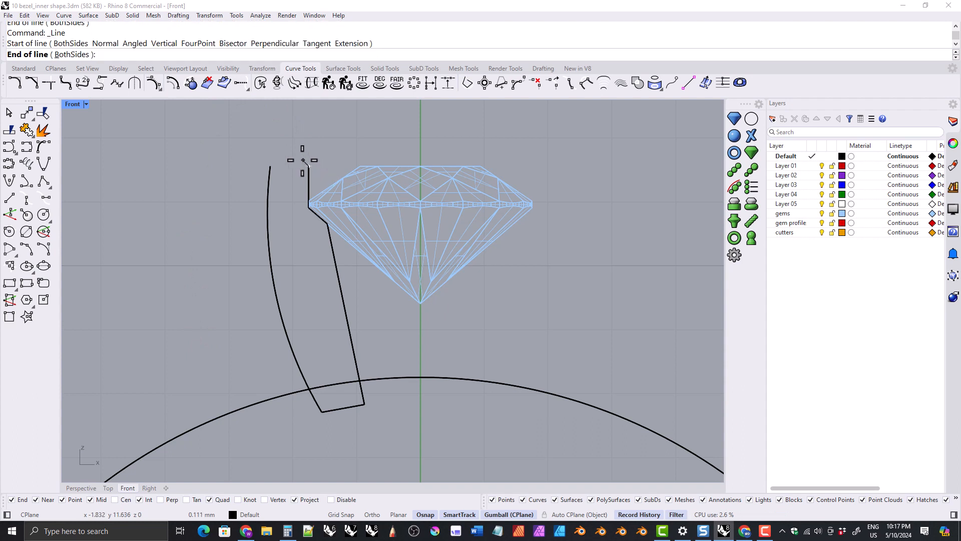
{"action": "left_click", "coordinate": [271, 165]}
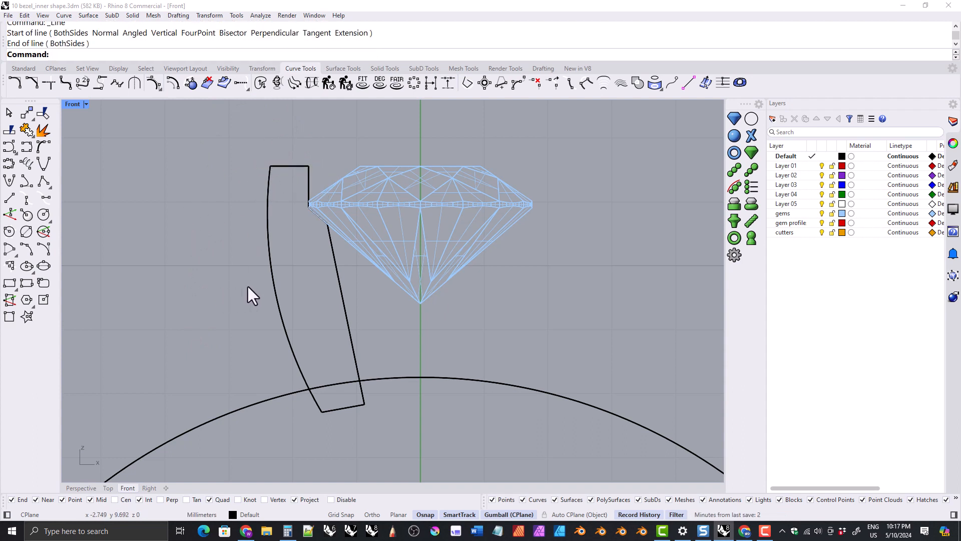
Step: Join the inner profile, the outer arc and the two end lines into one closed bezel profile
{"action": "left_click", "coordinate": [350, 358]}
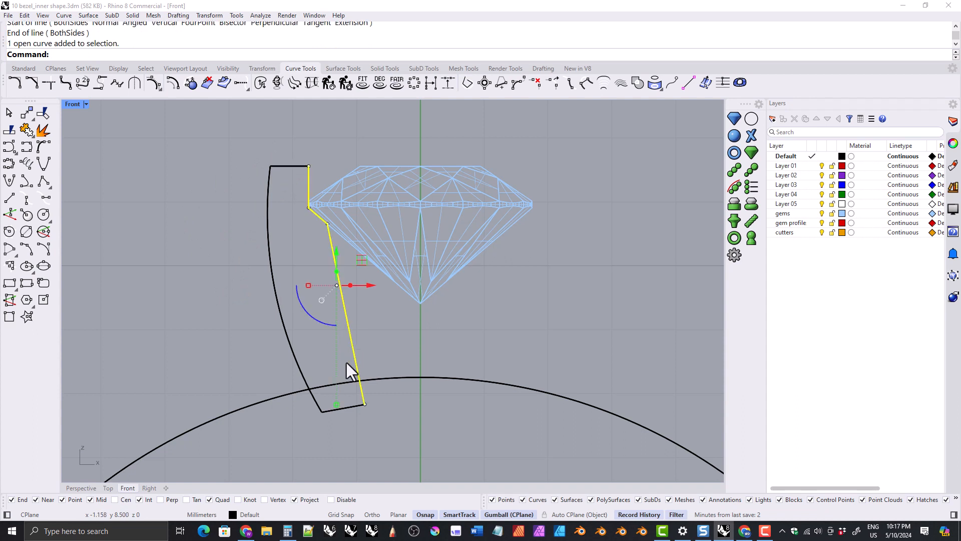
{"action": "left_click", "coordinate": [352, 407], "text": "shift"}
{"action": "left_click", "coordinate": [290, 349], "text": "shift"}
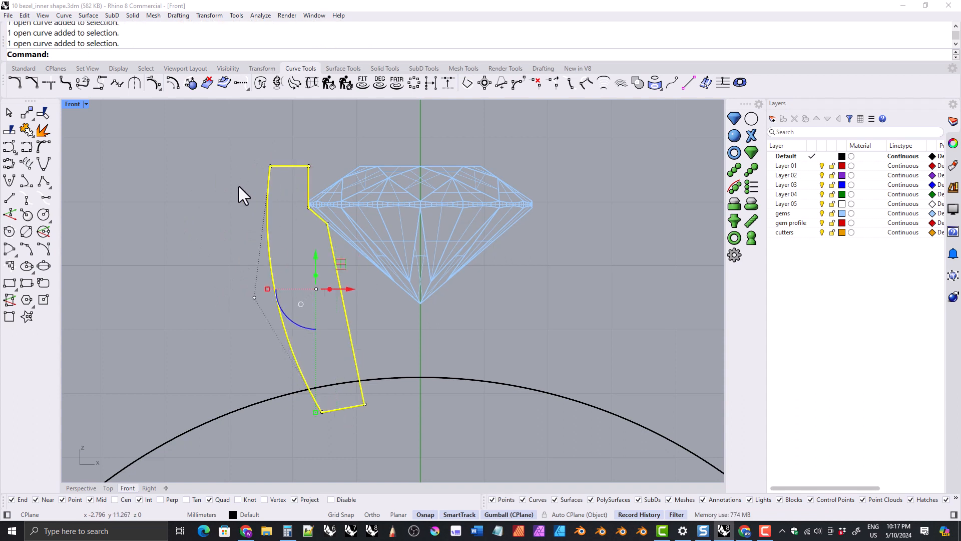
{"action": "left_click", "coordinate": [26, 130]}
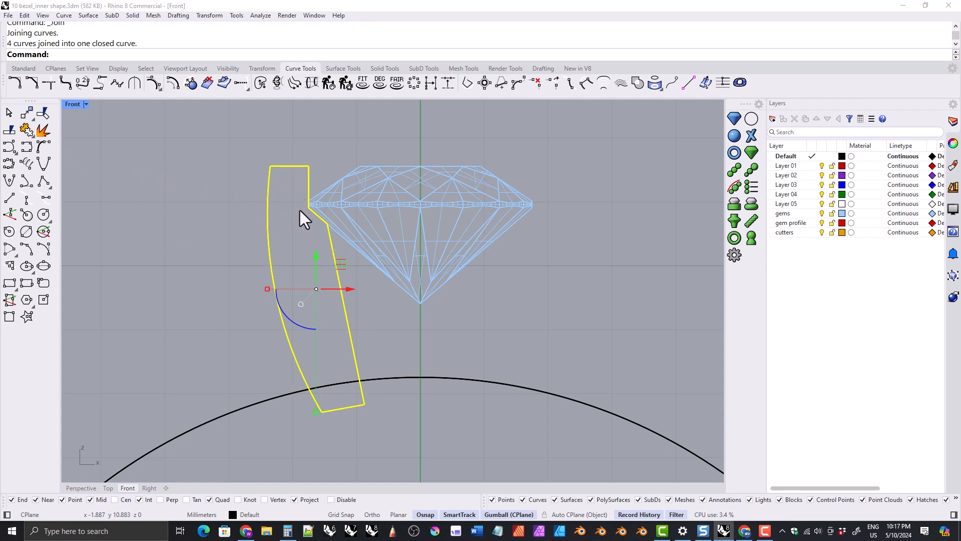
{"action": "scroll", "coordinate": [206, 264], "scroll_direction": "down", "scroll_amount": 2}
{"action": "scroll", "coordinate": [215, 264], "scroll_direction": "up", "scroll_amount": 2}
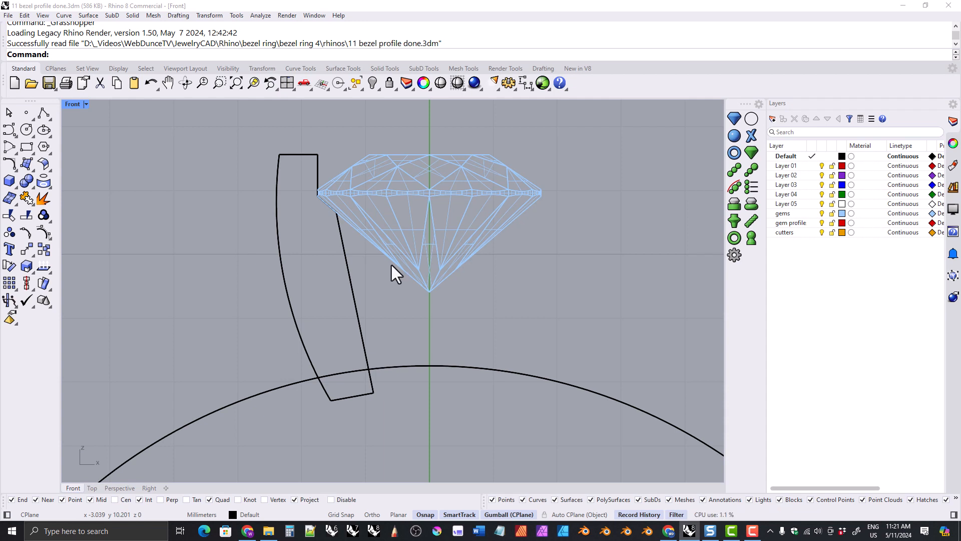
Step: Try slanting the bezel profile's top edge by raising its inner corner point and lowering its outer one, and undo both moves
{"action": "left_click", "coordinate": [349, 271]}
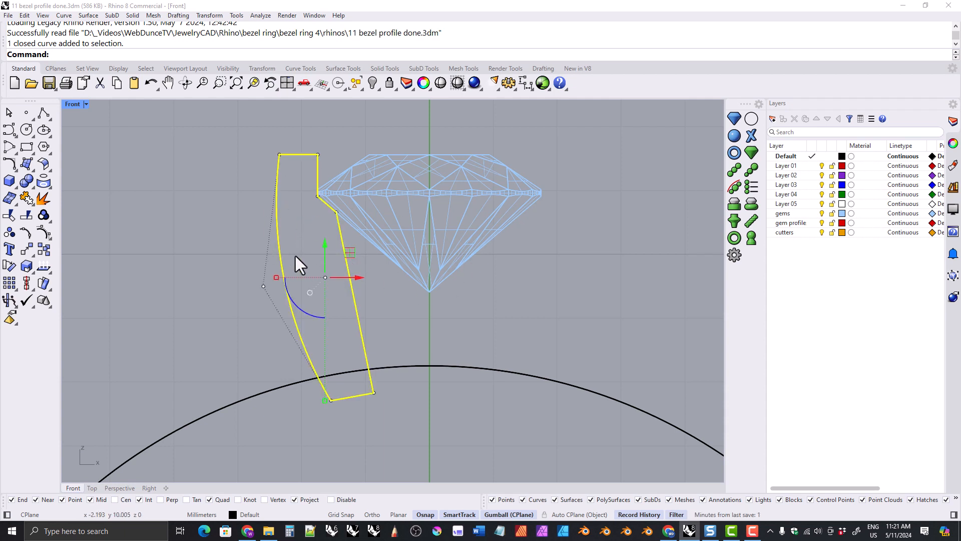
{"action": "right_click_drag", "start_coordinate": [318, 220], "coordinate": [327, 254]}
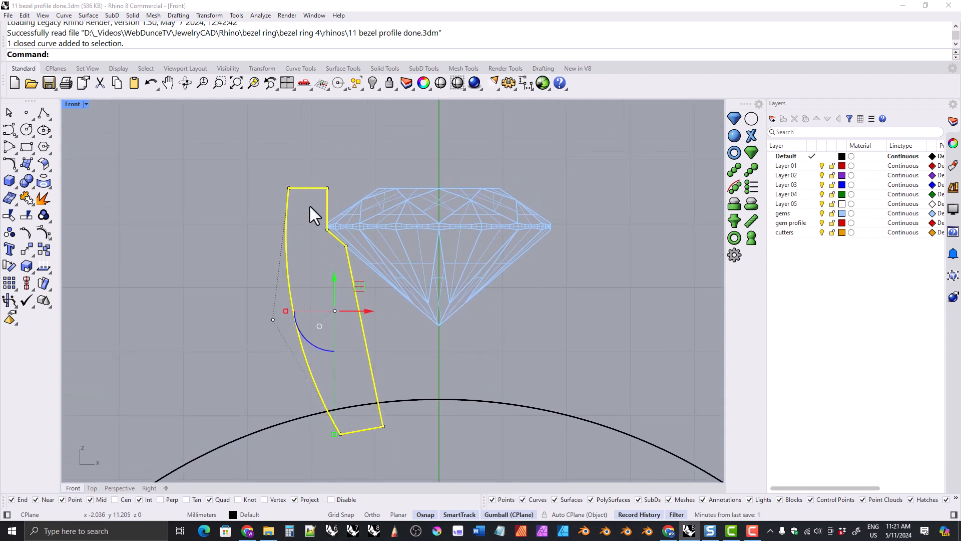
{"action": "left_click", "coordinate": [320, 179]}
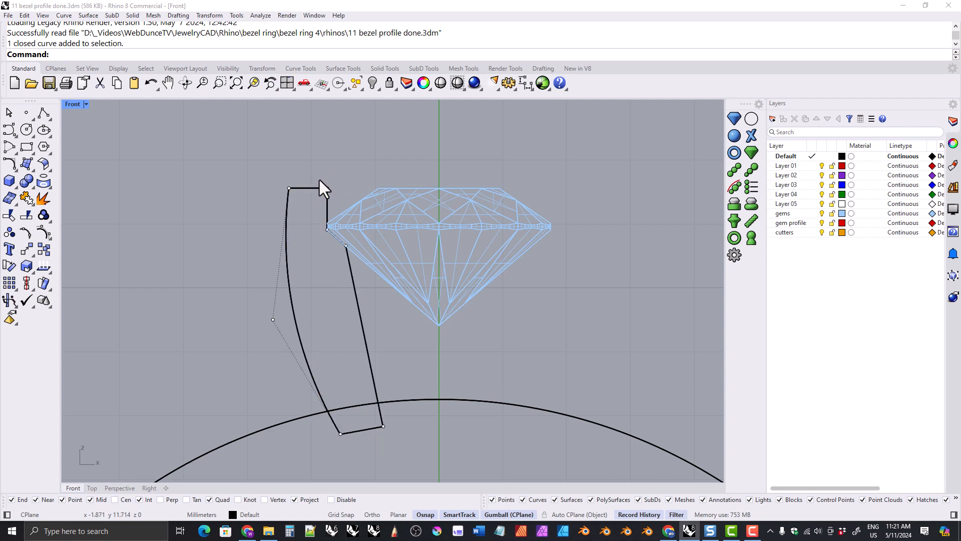
{"action": "left_click", "coordinate": [327, 189]}
{"action": "left_click_drag", "start_coordinate": [326, 166], "coordinate": [327, 146]}
{"action": "key", "text": "Escape"}
{"action": "key", "text": "Escape"}
{"action": "left_click_drag", "start_coordinate": [261, 167], "coordinate": [288, 172]}
{"action": "left_click", "coordinate": [291, 186]}
{"action": "key", "text": "F10"}
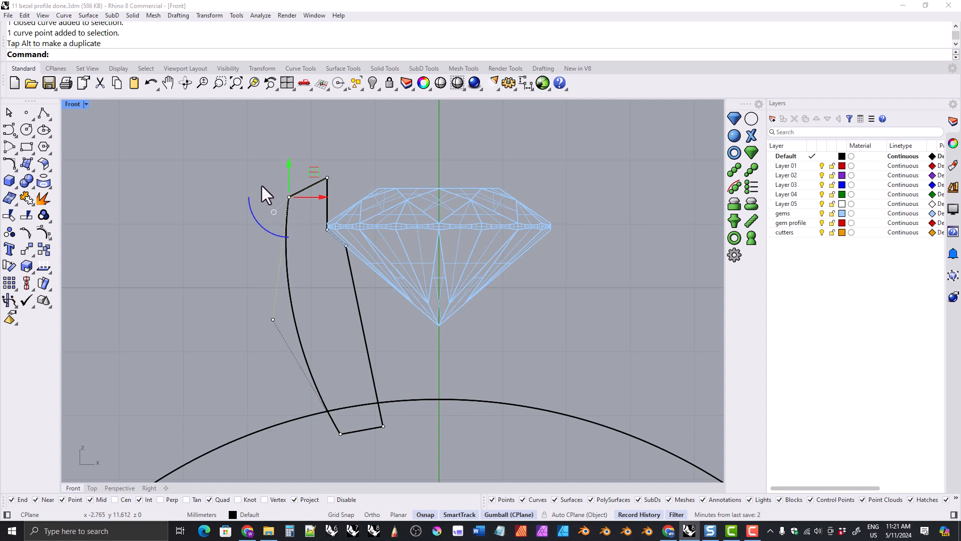
{"action": "key", "text": "ctrl+z"}
{"action": "key", "text": "ctrl+z"}
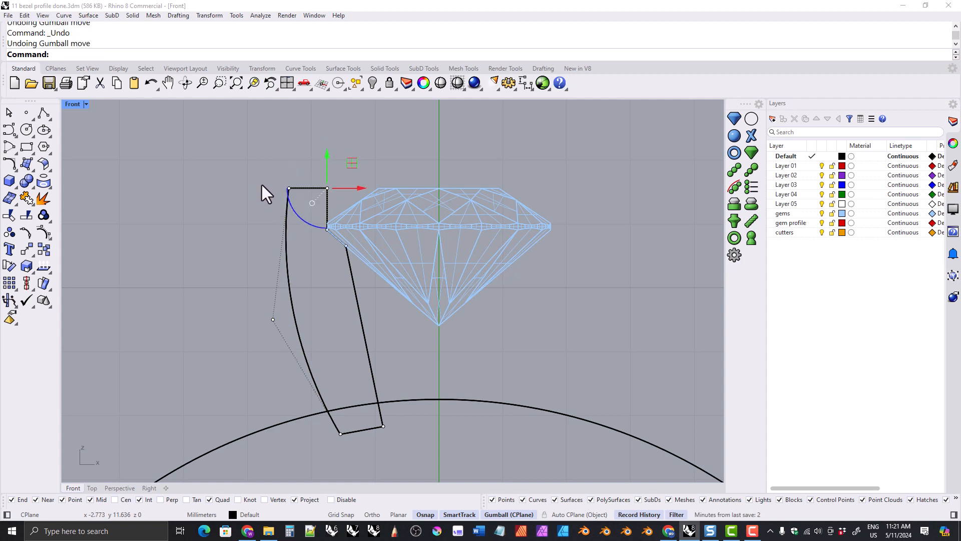
Step: Try raising the bezel profile's whole top edge and bulging the outer arc through its middle control point, and undo both moves
{"action": "left_click_drag", "start_coordinate": [269, 184], "coordinate": [308, 145]}
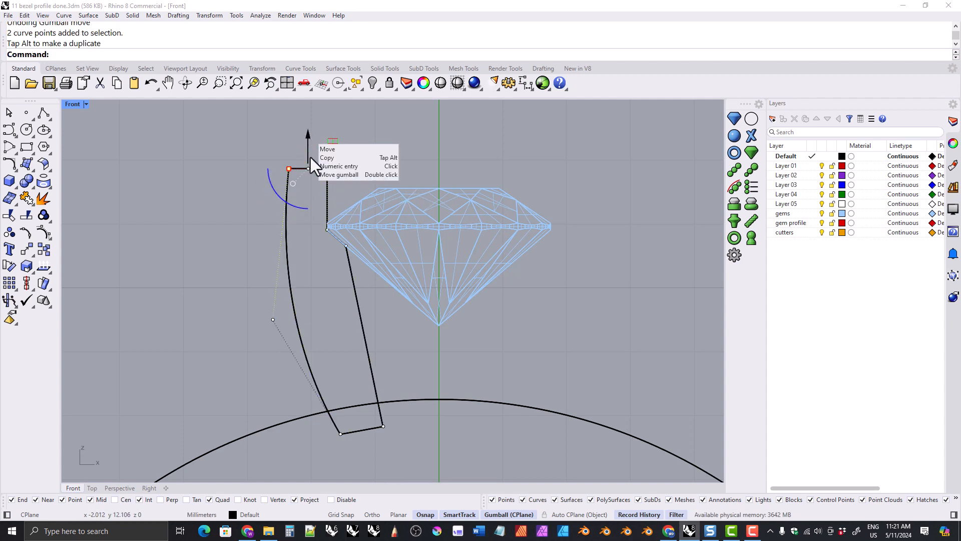
{"action": "left_click", "coordinate": [272, 320]}
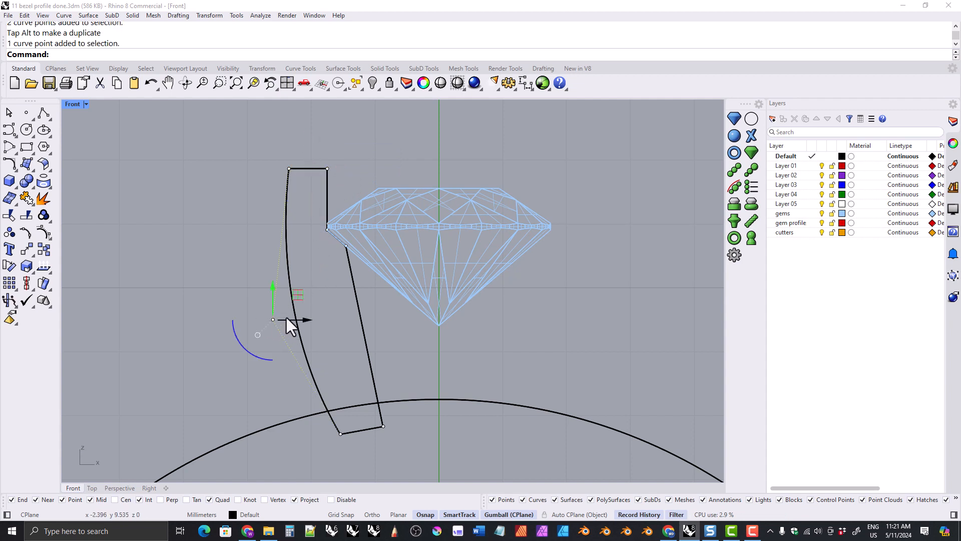
{"action": "left_click_drag", "start_coordinate": [305, 320], "coordinate": [290, 318]}
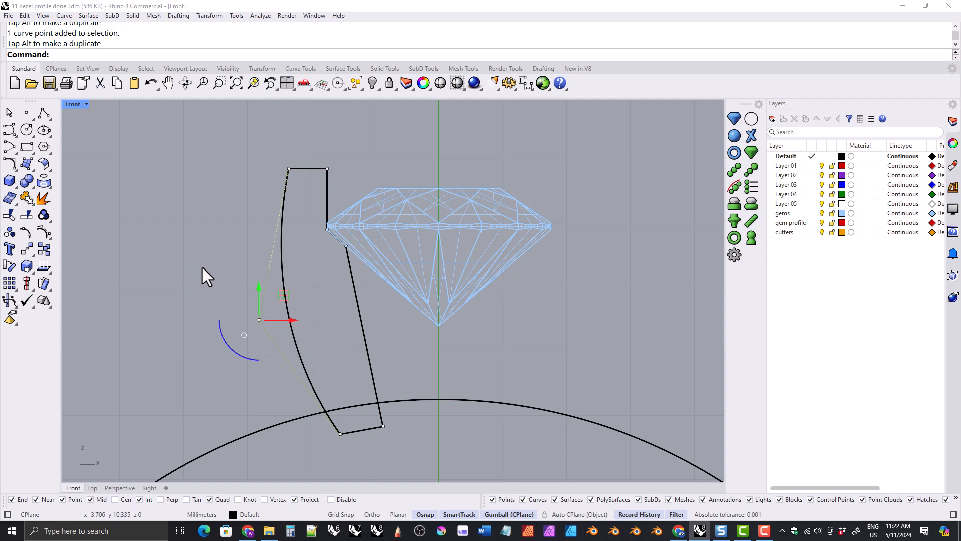
{"action": "key", "text": "ctrl+z"}
{"action": "key", "text": "ctrl+z"}
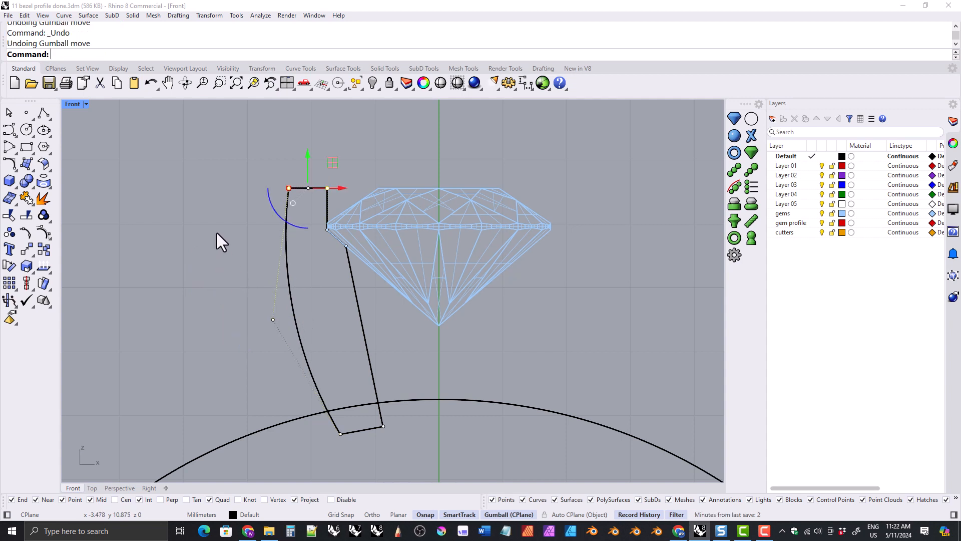
{"action": "key", "text": "Escape"}
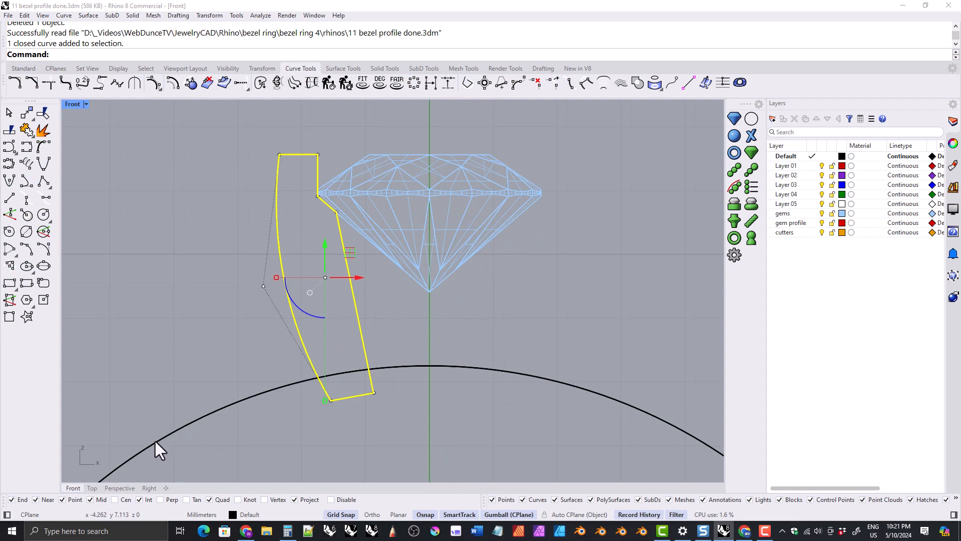
Step: Revolve the closed bezel profile a full 360° from start angle 0 about the vertical axis through the origin
{"action": "left_click", "coordinate": [119, 489]}
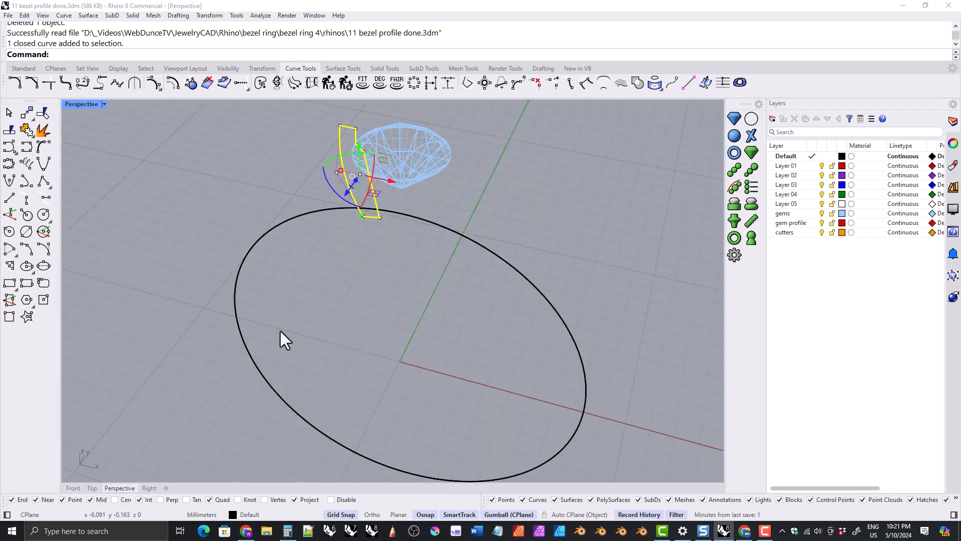
{"action": "right_click_drag", "start_coordinate": [281, 331], "coordinate": [325, 331]}
{"action": "right_click_drag", "start_coordinate": [372, 301], "coordinate": [330, 350], "text": "shift"}
{"action": "right_click_drag", "start_coordinate": [331, 351], "coordinate": [331, 318]}
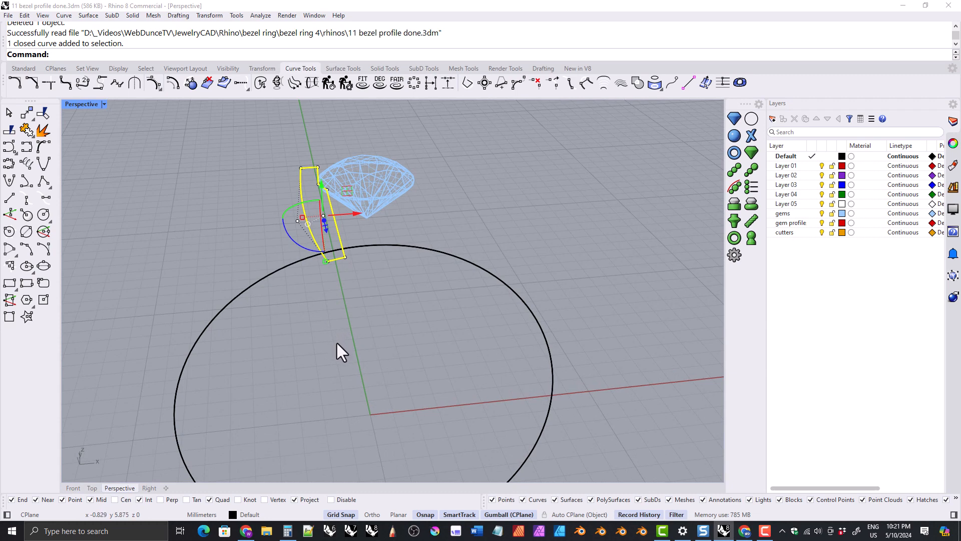
{"action": "left_click", "coordinate": [344, 70]}
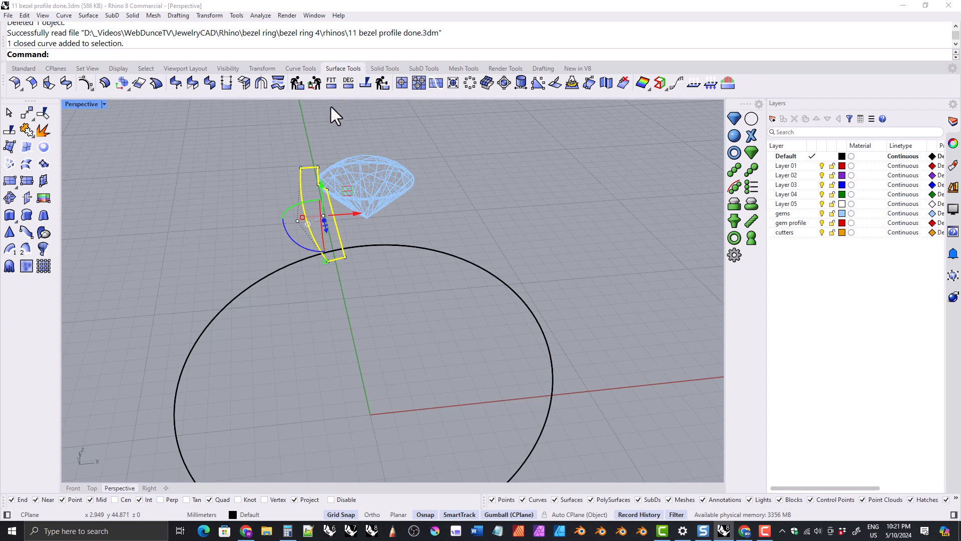
{"action": "left_click", "coordinate": [44, 251]}
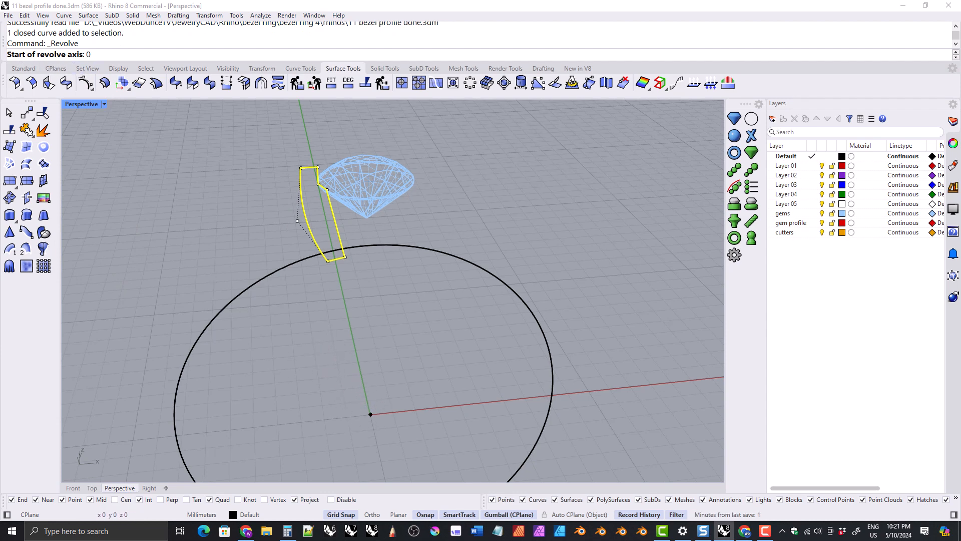
{"action": "type", "text": "0"}
{"action": "key", "text": "Return"}
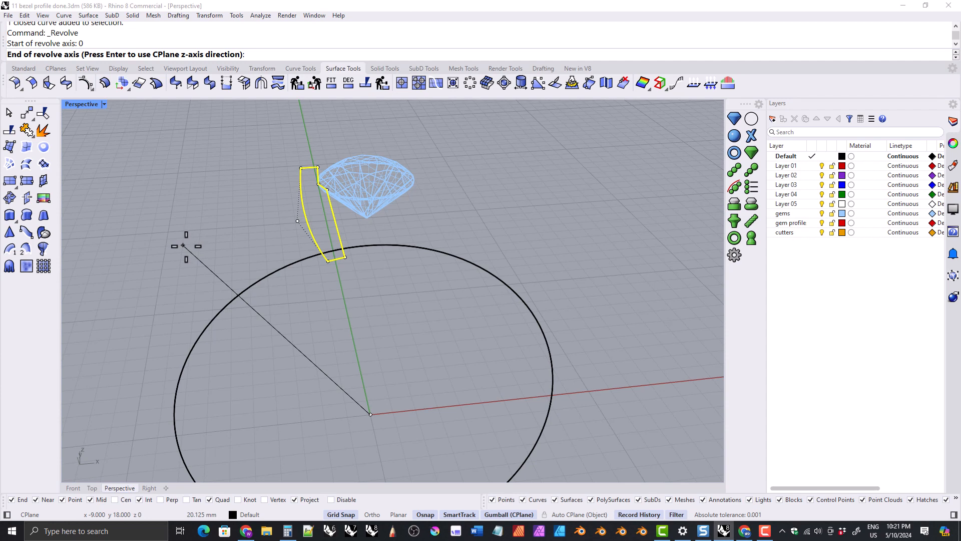
{"action": "key", "text": "Return"}
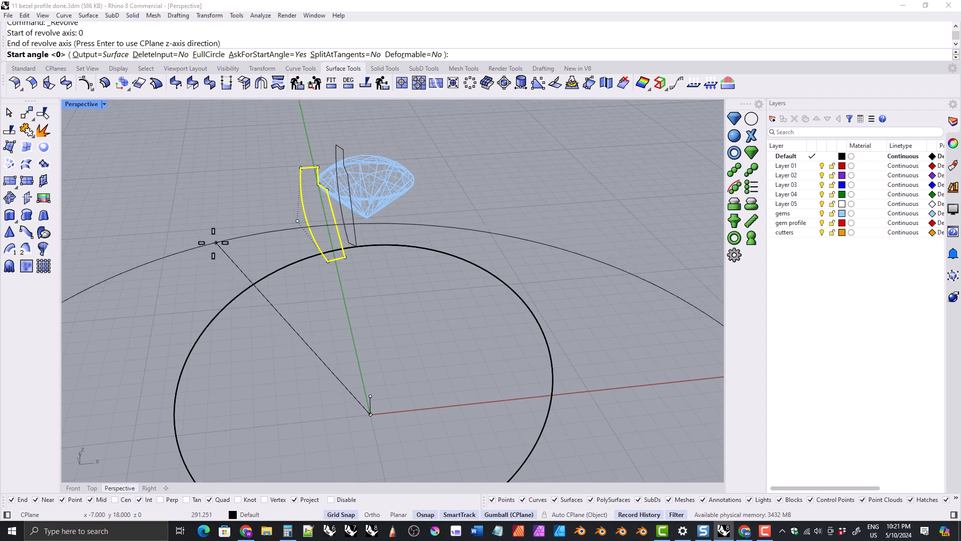
{"action": "type", "text": "0"}
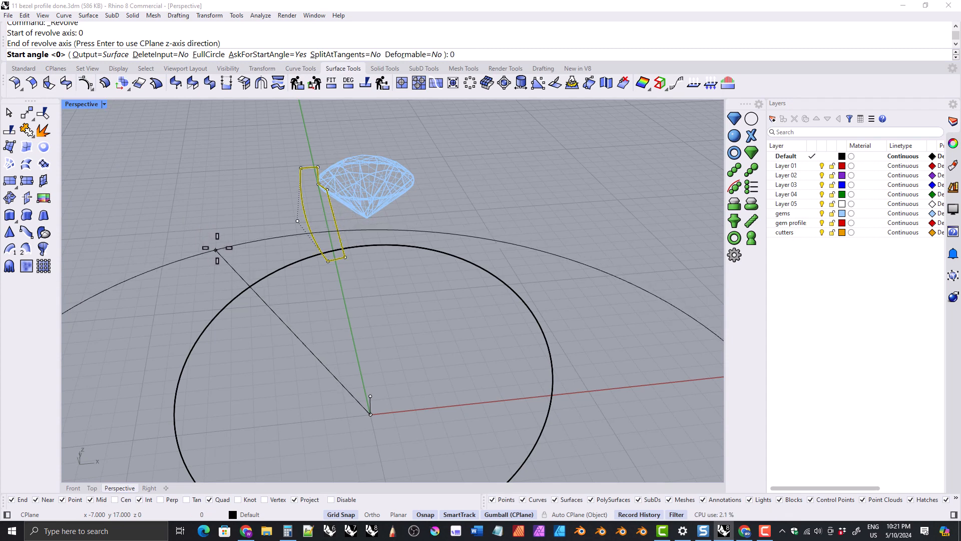
{"action": "key", "text": "Return"}
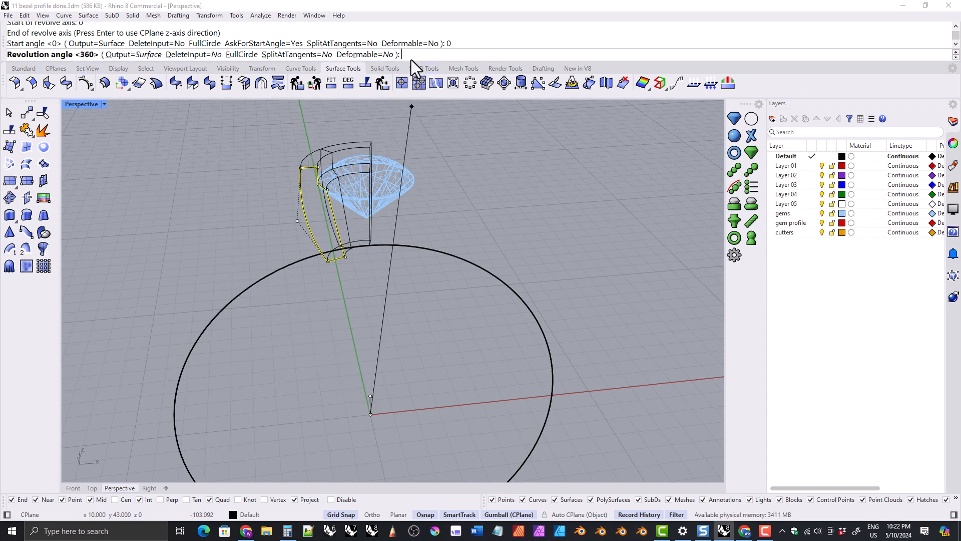
{"action": "type", "text": "360"}
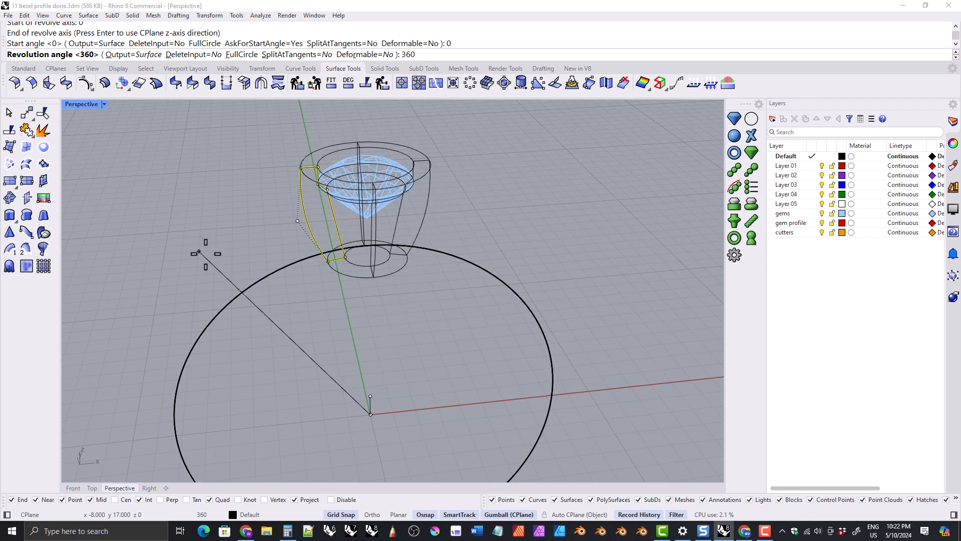
{"action": "key", "text": "Return"}
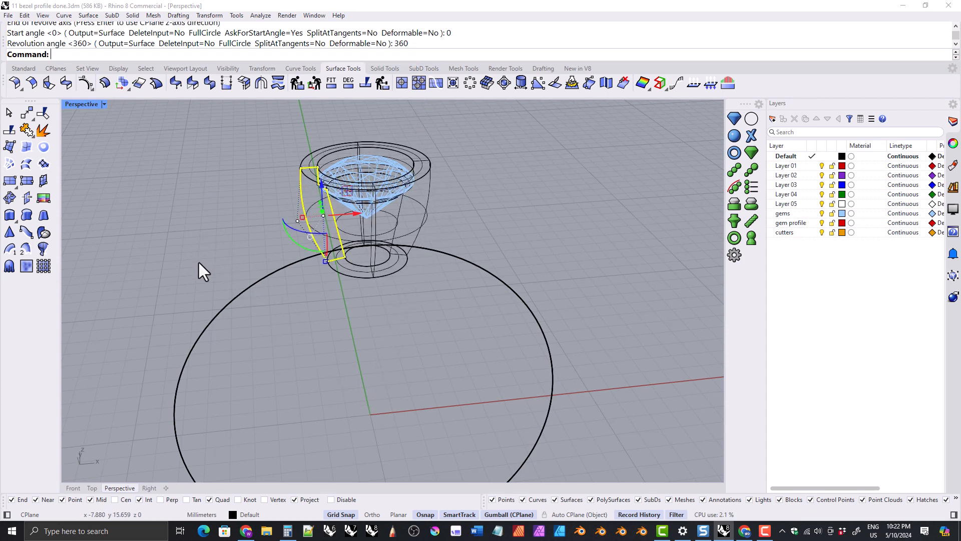
Step: Set the Perspective view to Shaded display and inspect the revolved bezel around the gem in perspective and from the front
{"action": "left_click", "coordinate": [104, 104]}
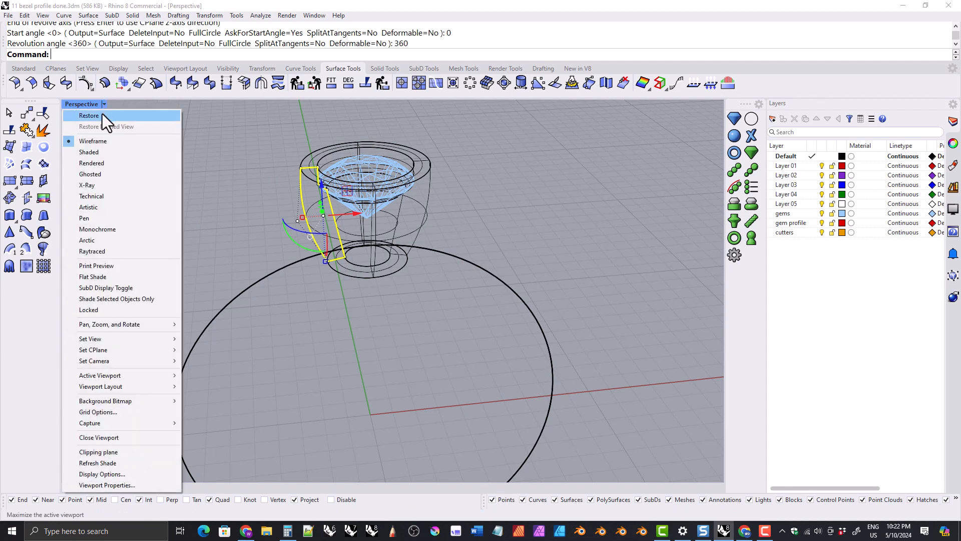
{"action": "left_click", "coordinate": [95, 156]}
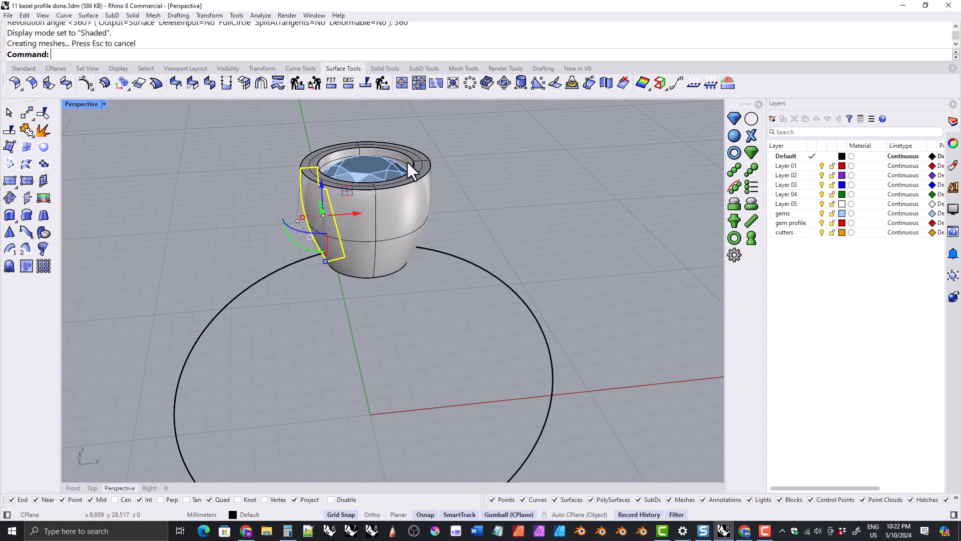
{"action": "right_click_drag", "start_coordinate": [352, 178], "coordinate": [392, 189], "text": "shift"}
{"action": "left_click", "coordinate": [288, 227]}
{"action": "right_click_drag", "start_coordinate": [288, 227], "coordinate": [351, 237]}
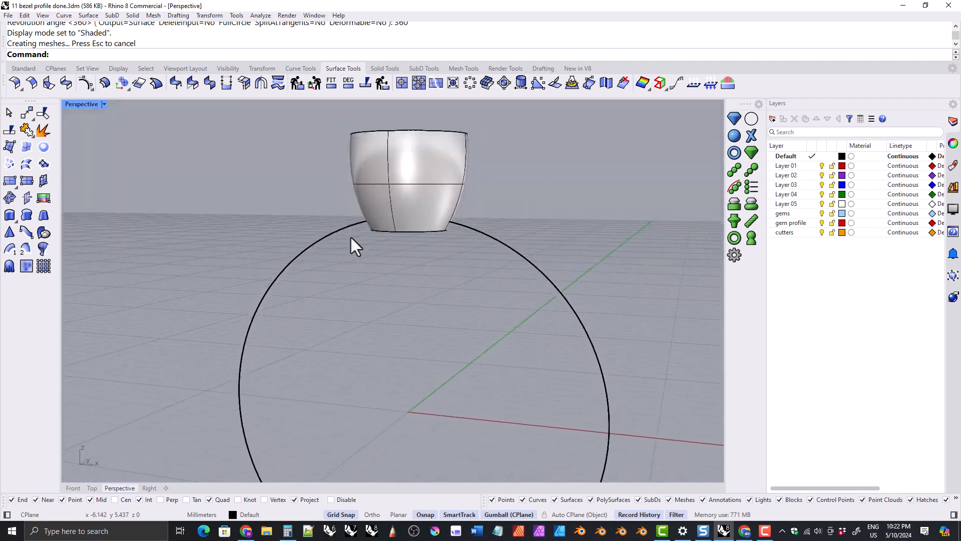
{"action": "left_click", "coordinate": [73, 488]}
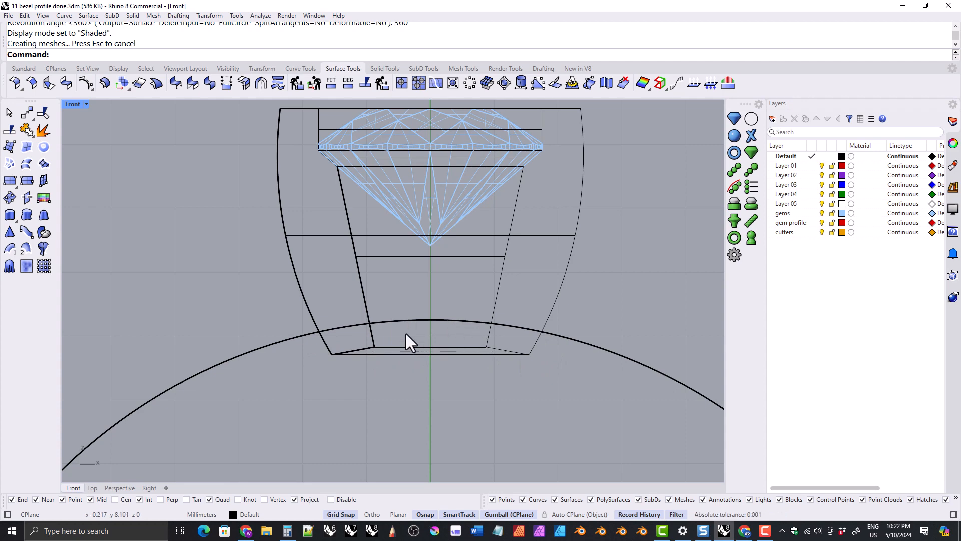
{"action": "left_click", "coordinate": [119, 488]}
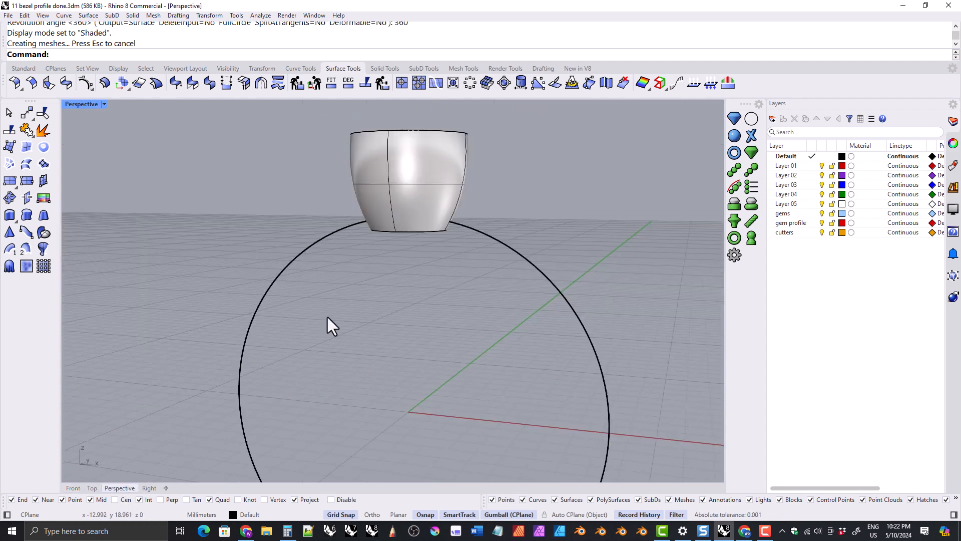
{"action": "mouse_move", "coordinate": [327, 317]}
{"action": "right_mouse_down"}
{"action": "mouse_move", "coordinate": [326, 339]}
{"action": "mouse_move", "coordinate": [373, 326]}
{"action": "mouse_move", "coordinate": [357, 318]}
{"action": "right_mouse_up"}
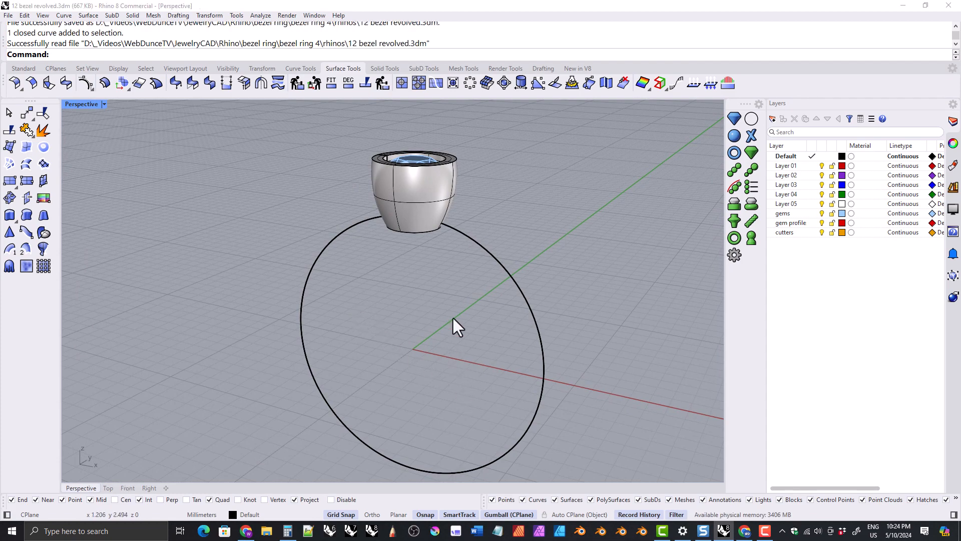
Step: Extrude the ring sizing circle as a solid 5 mm to both sides, and turn off grid snap
{"action": "left_click", "coordinate": [542, 335]}
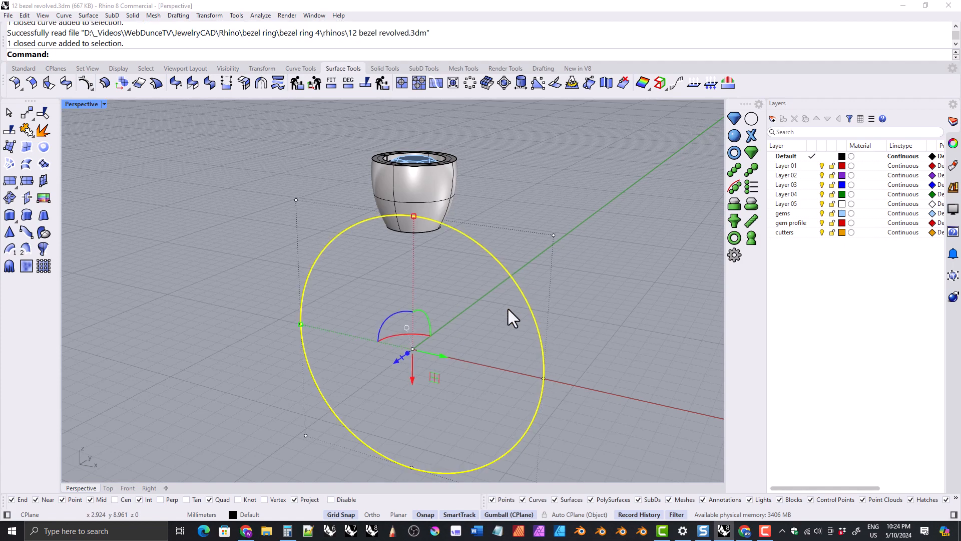
{"action": "left_click", "coordinate": [387, 70]}
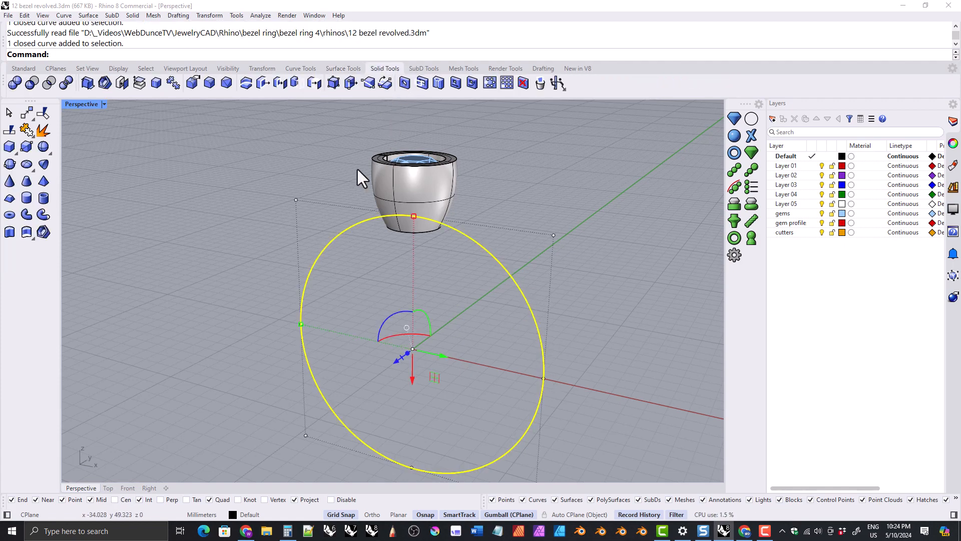
{"action": "left_click", "coordinate": [9, 232]}
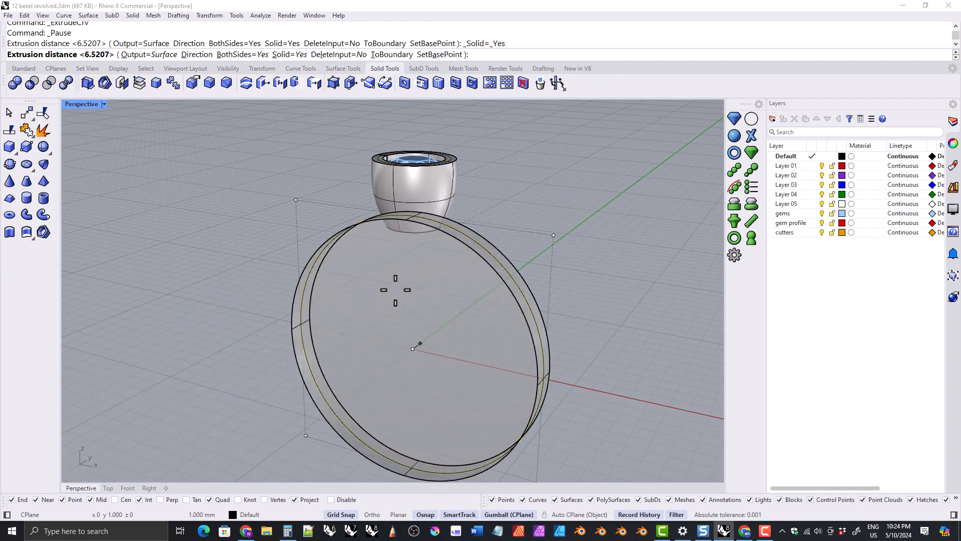
{"action": "left_click", "coordinate": [240, 58]}
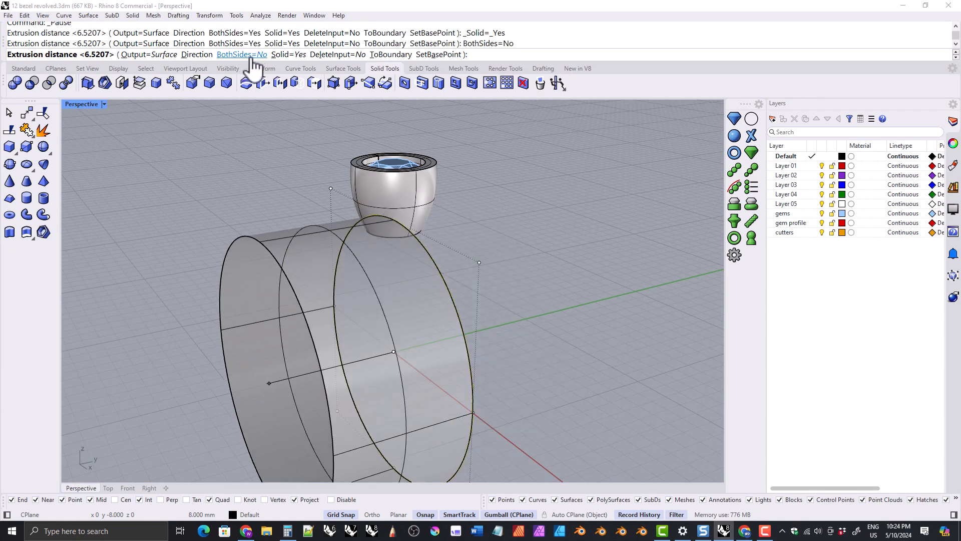
{"action": "left_click", "coordinate": [237, 58]}
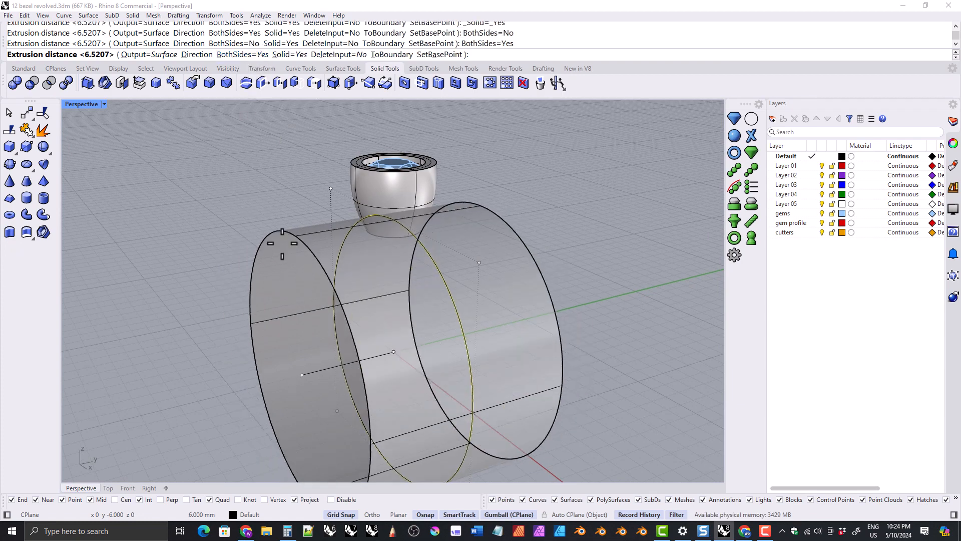
{"action": "right_click_drag", "start_coordinate": [318, 292], "coordinate": [290, 278]}
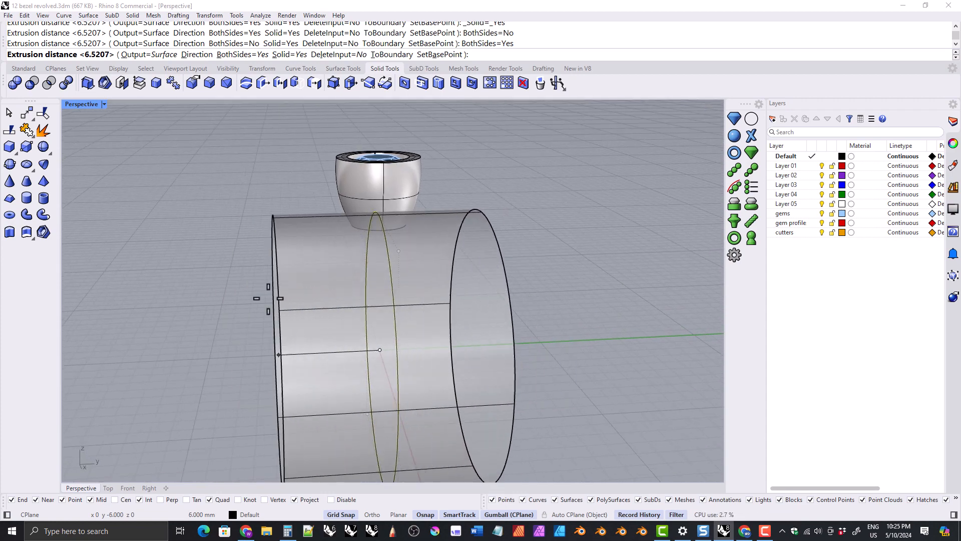
{"action": "right_click_drag", "start_coordinate": [299, 301], "coordinate": [307, 301]}
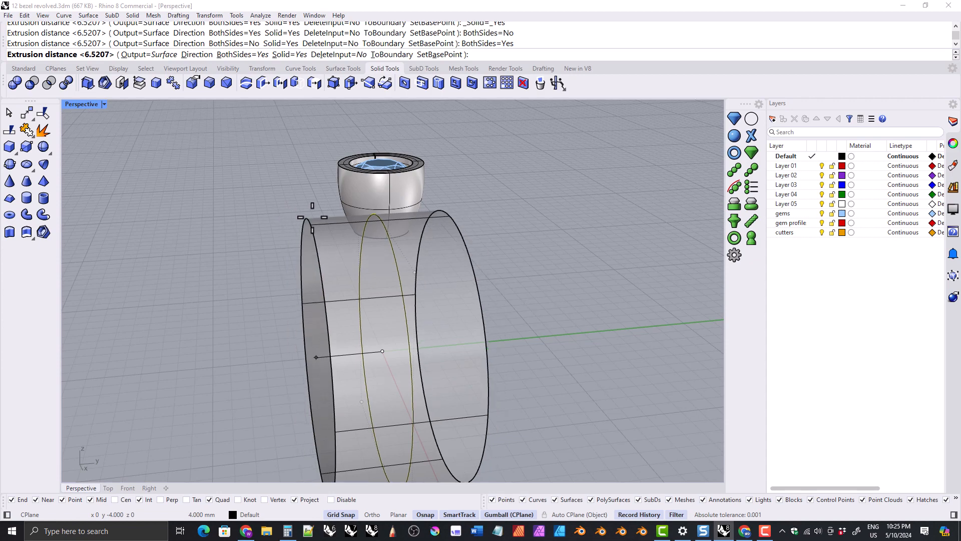
{"action": "left_click", "coordinate": [297, 231]}
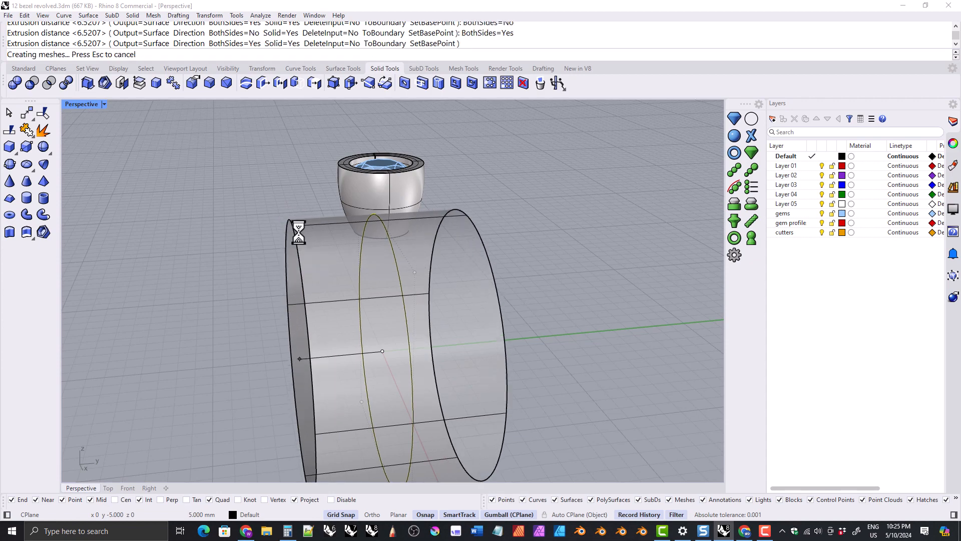
{"action": "right_click_drag", "start_coordinate": [310, 351], "coordinate": [298, 335]}
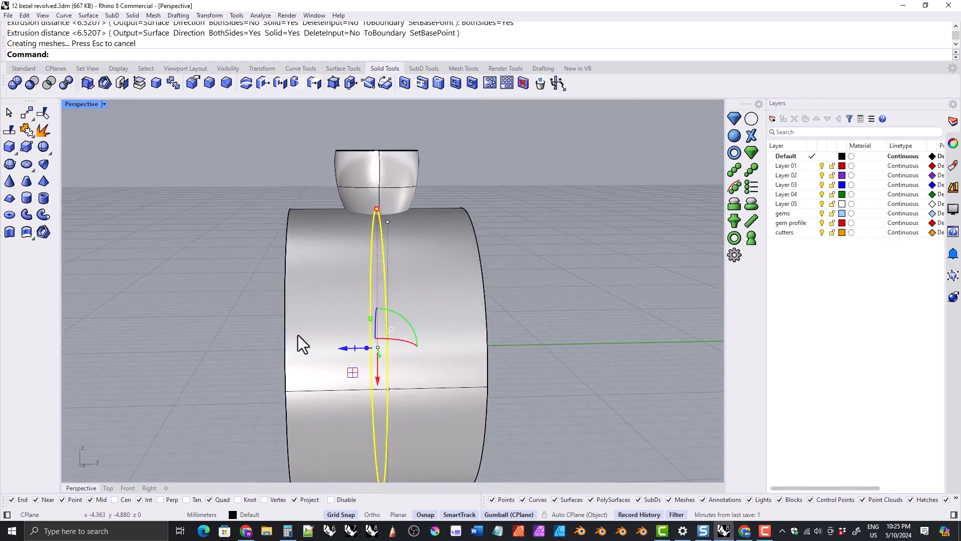
{"action": "left_click", "coordinate": [340, 515]}
{"action": "right_click_drag", "start_coordinate": [233, 356], "coordinate": [267, 329]}
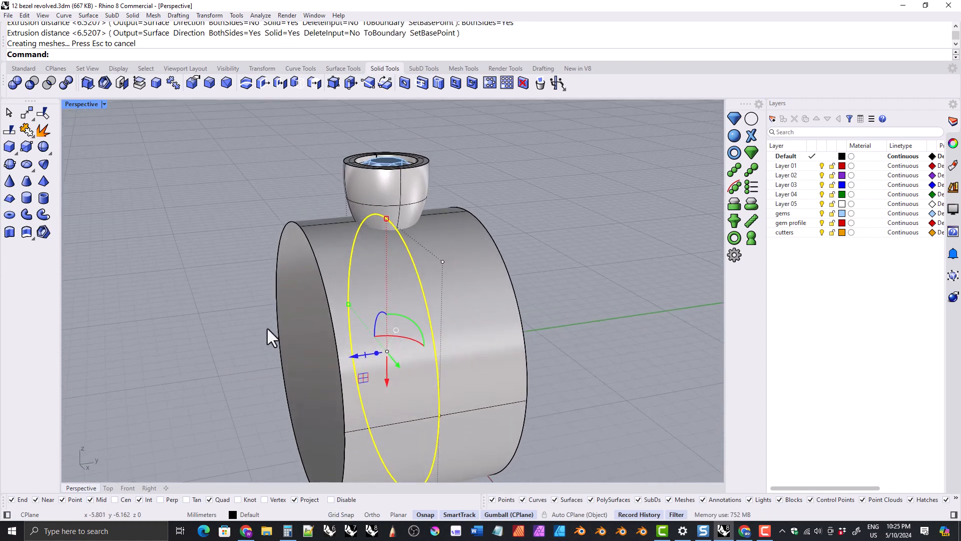
{"action": "right_click_drag", "start_coordinate": [271, 288], "coordinate": [359, 272], "text": "ctrl"}
{"action": "key", "text": "Escape"}
Step: Subtract the extruded finger-hole cylinder from the bezel with Boolean Difference, deleting the cutter, and accept the history warning
{"action": "left_click", "coordinate": [356, 317]}
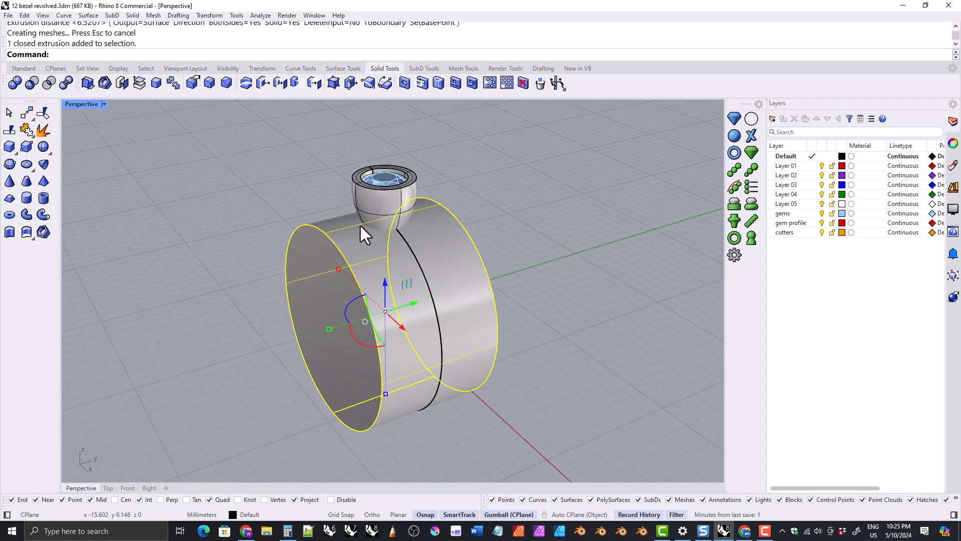
{"action": "left_click", "coordinate": [375, 202]}
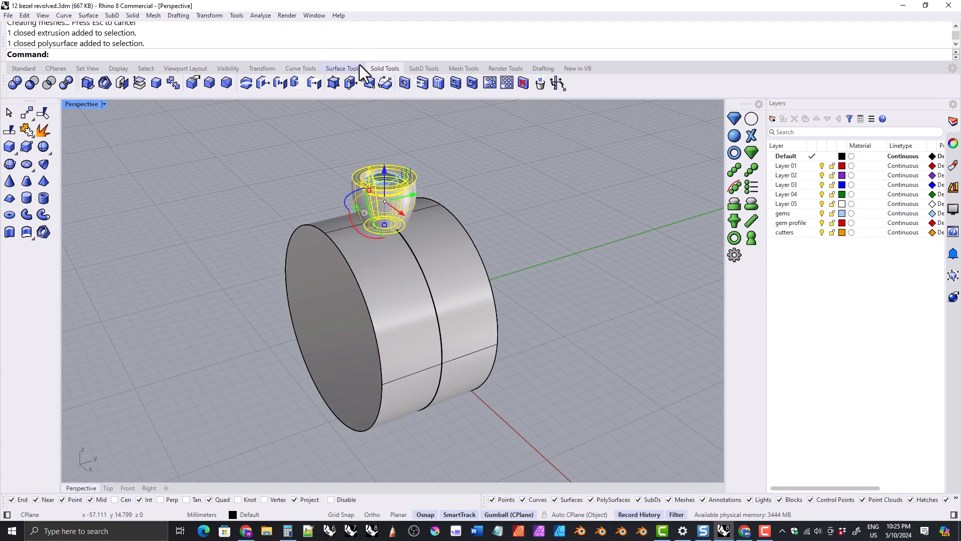
{"action": "left_click", "coordinate": [31, 82]}
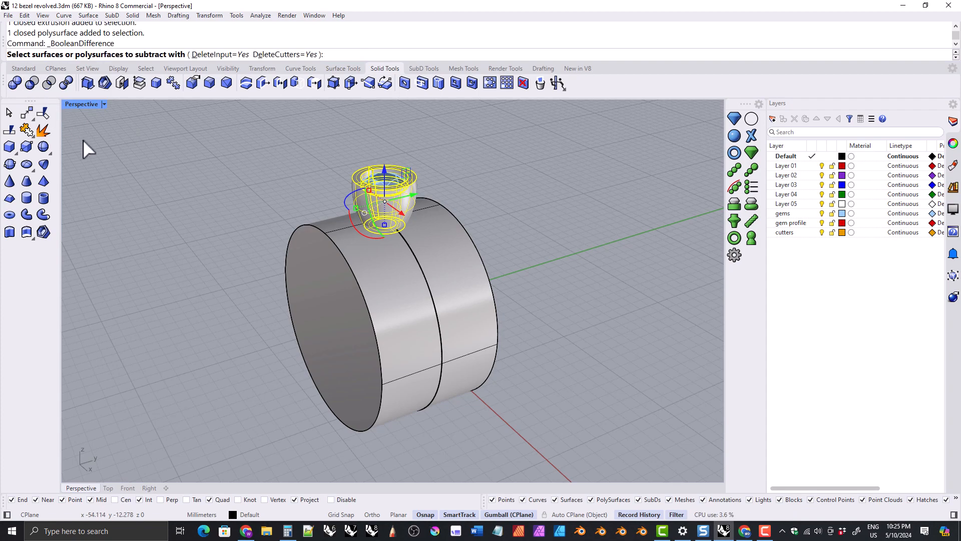
{"action": "left_click", "coordinate": [338, 299]}
{"action": "key", "text": "Return"}
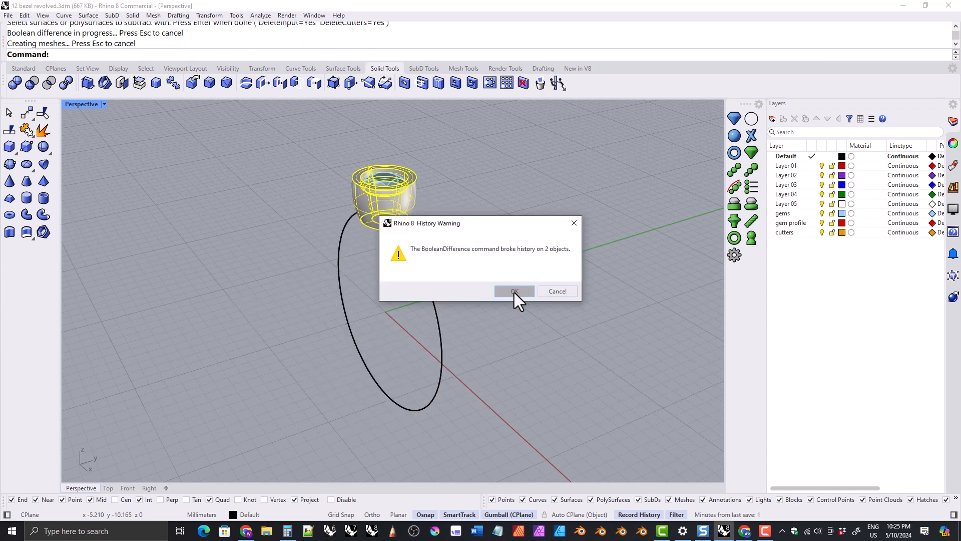
{"action": "left_click", "coordinate": [516, 293]}
{"action": "right_click_drag", "start_coordinate": [401, 279], "coordinate": [427, 224], "text": "shift"}
{"action": "scroll", "coordinate": [393, 222], "scroll_direction": "up", "scroll_amount": 5}
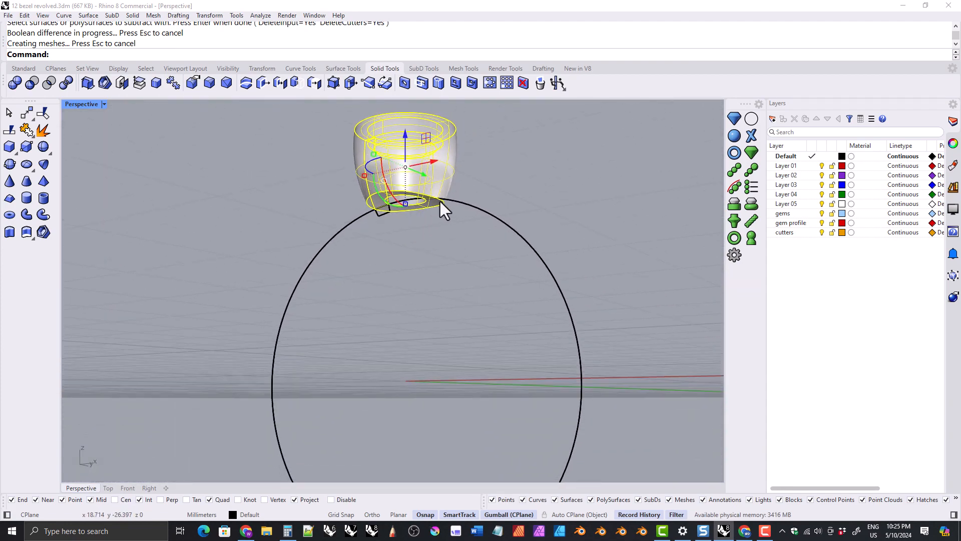
{"action": "left_click", "coordinate": [444, 262]}
{"action": "right_click_drag", "start_coordinate": [444, 262], "coordinate": [430, 328]}
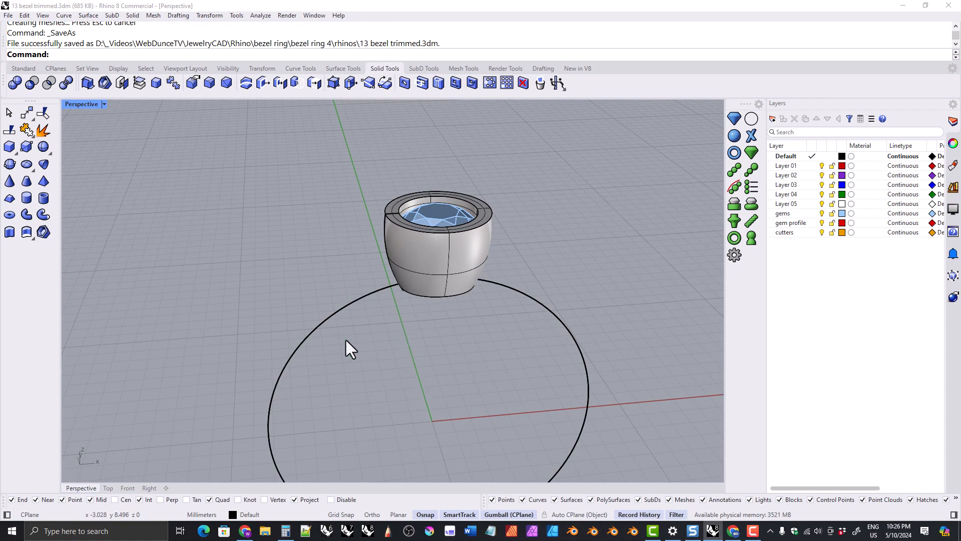
Step: Offset the ring sizing circle 1.7 mm outward in the Front view
{"action": "left_click", "coordinate": [128, 488]}
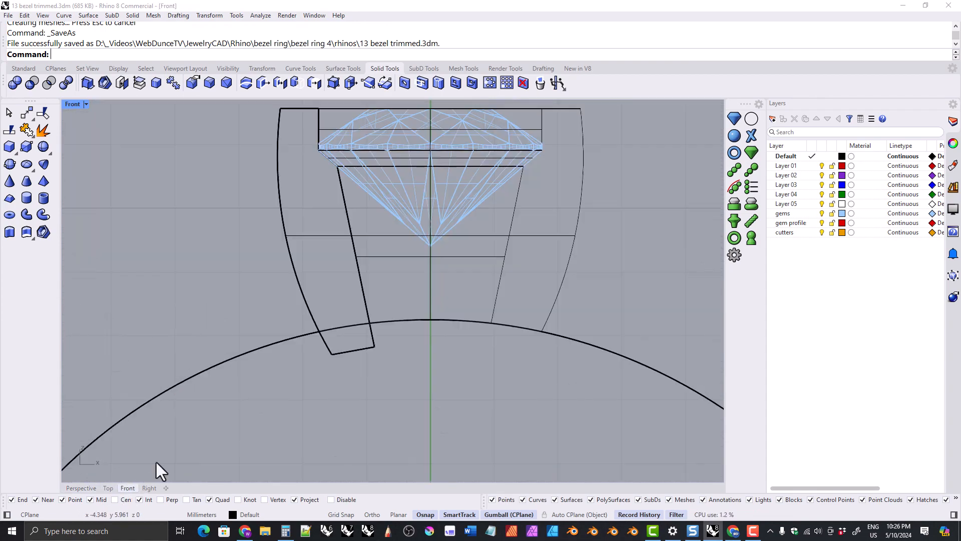
{"action": "scroll", "coordinate": [245, 245], "scroll_direction": "down", "scroll_amount": 8}
{"action": "right_click_drag", "start_coordinate": [254, 299], "coordinate": [365, 225]}
{"action": "left_click", "coordinate": [307, 231]}
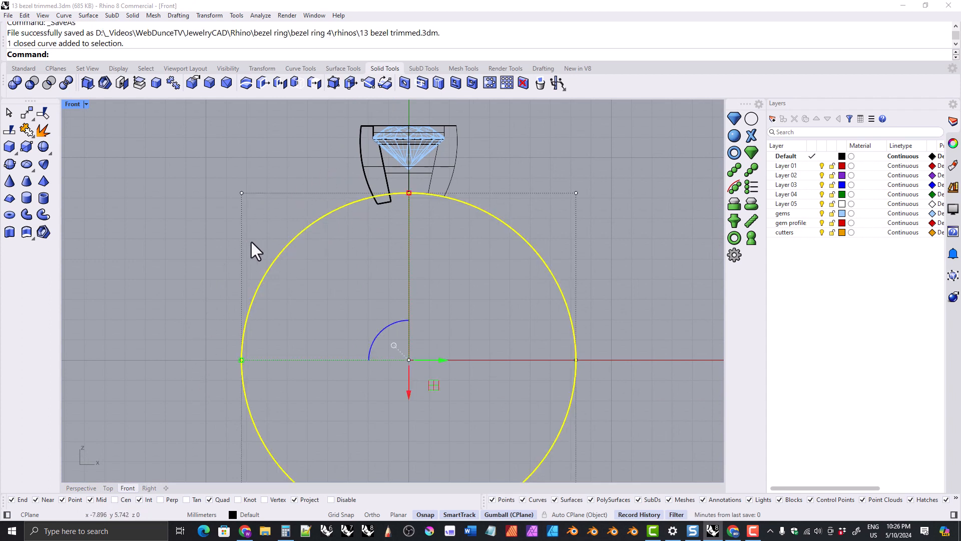
{"action": "left_click", "coordinate": [298, 68]}
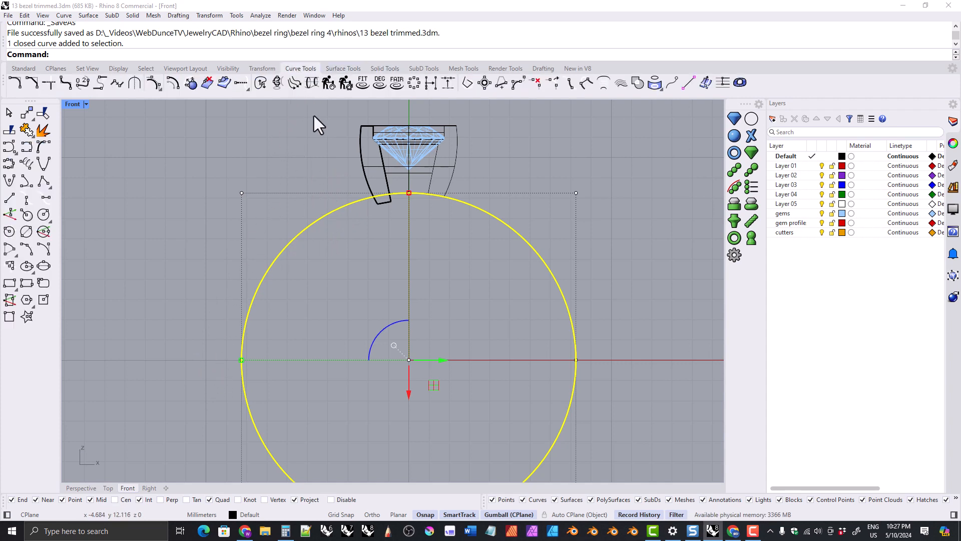
{"action": "left_click", "coordinate": [173, 83]}
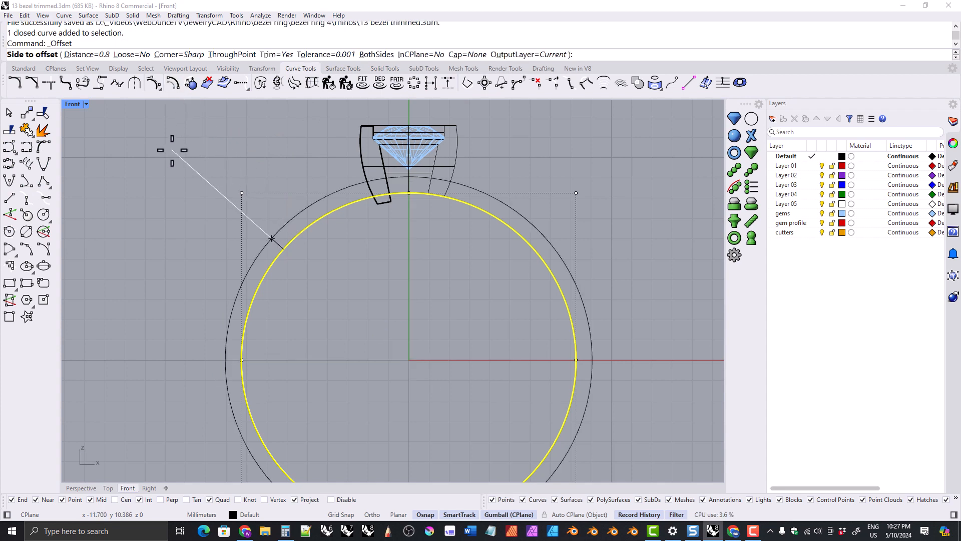
{"action": "type", "text": "1."}
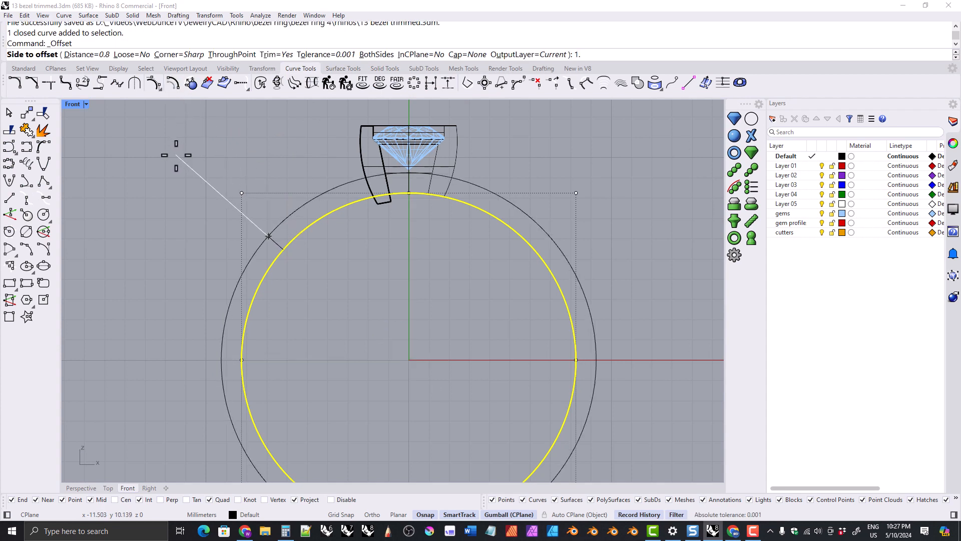
{"action": "type", "text": "7"}
{"action": "key", "text": "Return"}
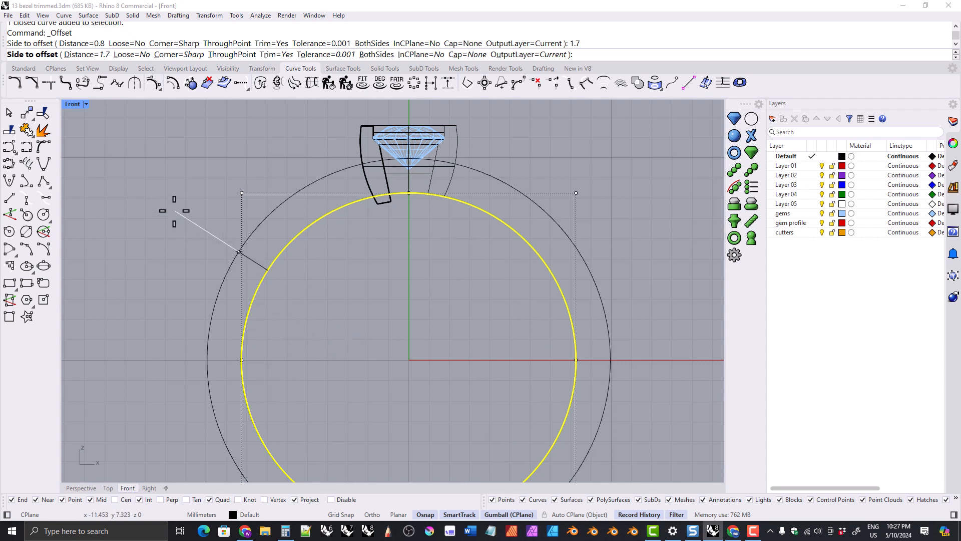
{"action": "left_click", "coordinate": [207, 250]}
{"action": "right_click_drag", "start_coordinate": [345, 269], "coordinate": [350, 259]}
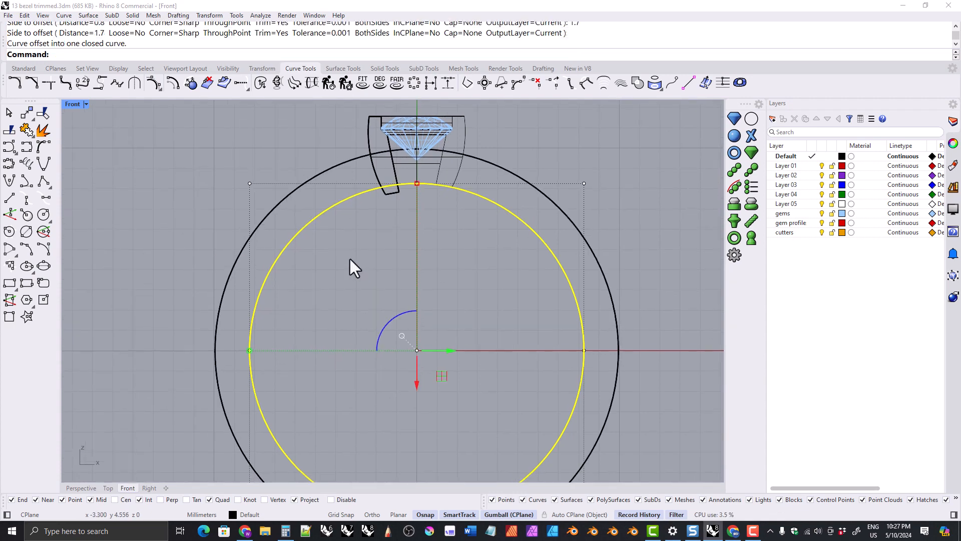
{"action": "scroll", "coordinate": [378, 229], "scroll_direction": "down", "scroll_amount": 2}
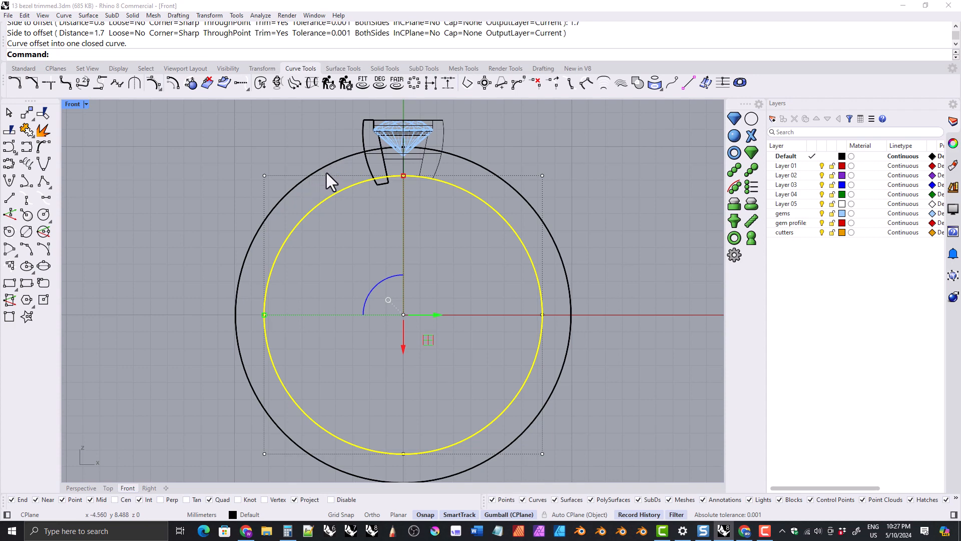
Step: Extrude the sizing circle and its outer offset together as a solid ring band, 1.1 mm to both sides
{"action": "left_click", "coordinate": [284, 198], "text": "shift"}
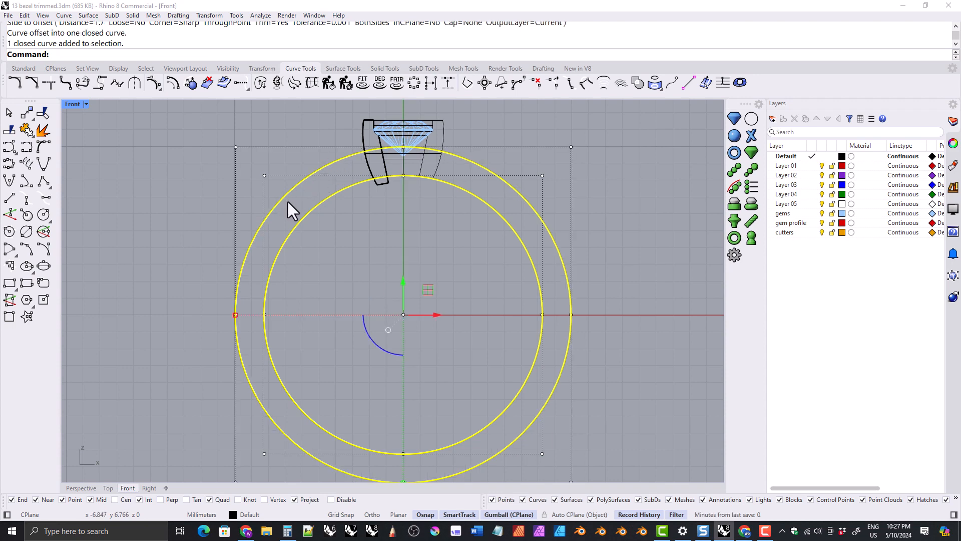
{"action": "left_click", "coordinate": [79, 488]}
{"action": "right_click_drag", "start_coordinate": [354, 339], "coordinate": [299, 230]}
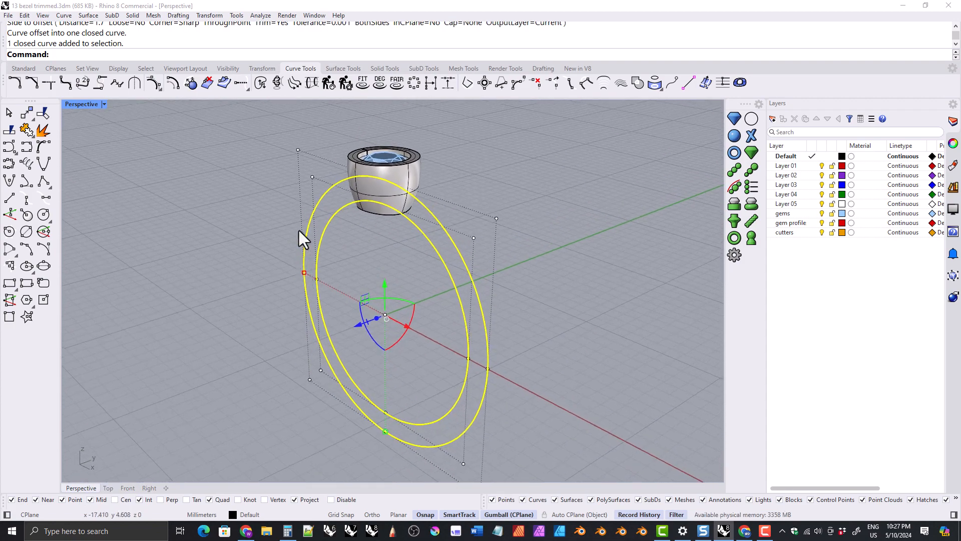
{"action": "left_click", "coordinate": [386, 70]}
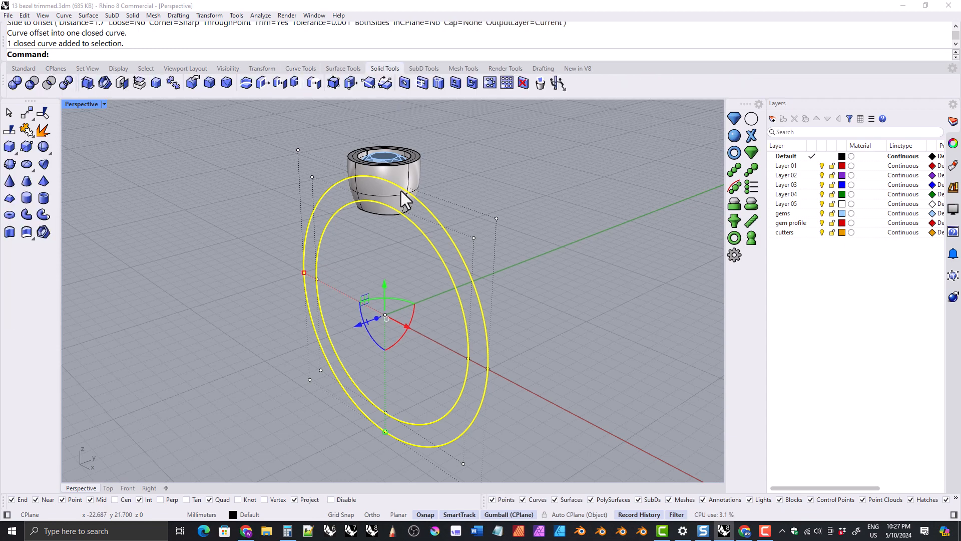
{"action": "left_click", "coordinate": [9, 232]}
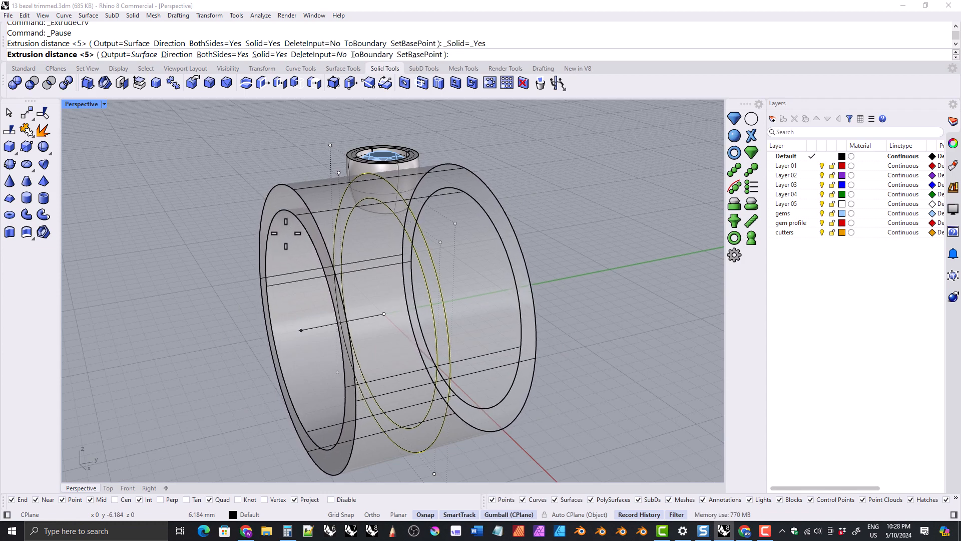
{"action": "type", "text": "1.1"}
{"action": "key", "text": "Return"}
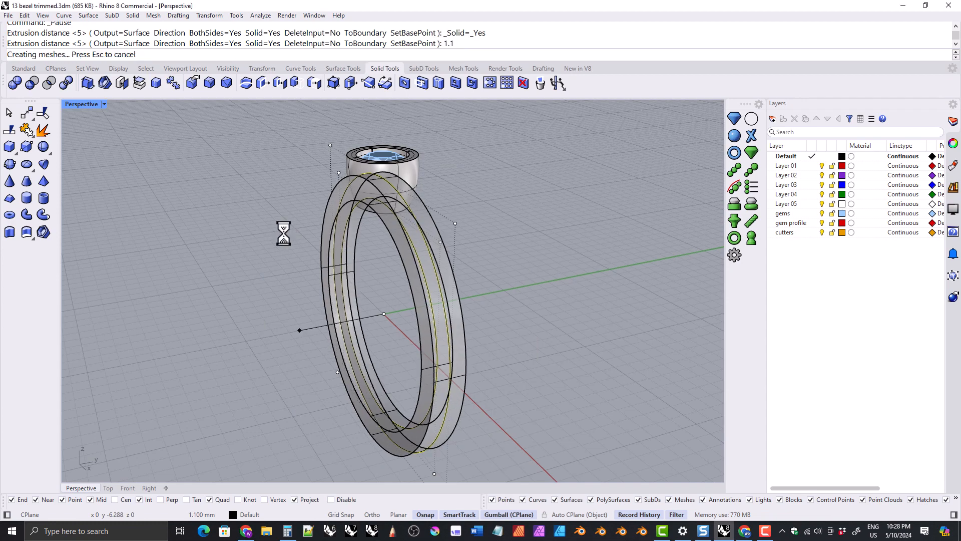
{"action": "right_click_drag", "start_coordinate": [284, 284], "coordinate": [356, 268]}
Step: Inspect the band's width from the right and examine from below where the bezel's base meets the inside of the band
{"action": "left_click", "coordinate": [149, 489]}
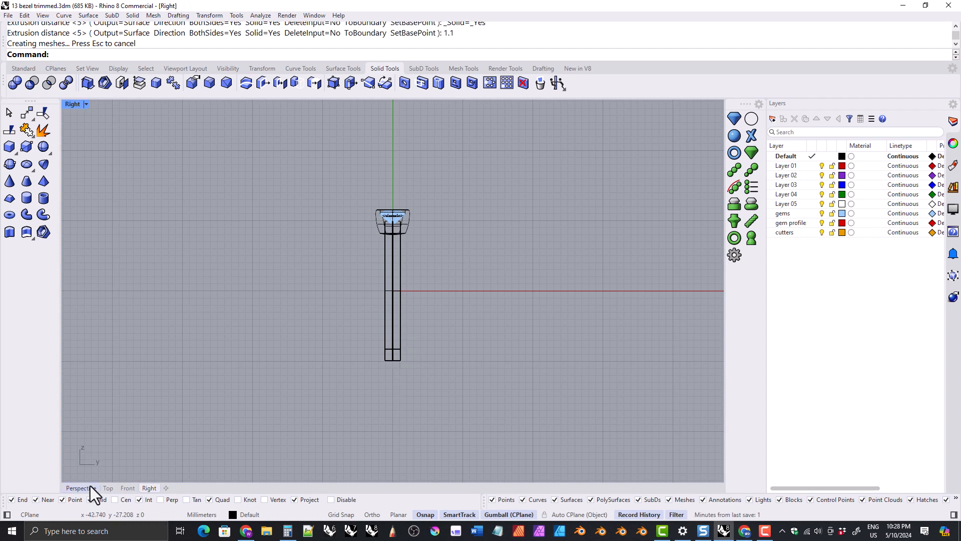
{"action": "scroll", "coordinate": [407, 309], "scroll_direction": "up", "scroll_amount": 10}
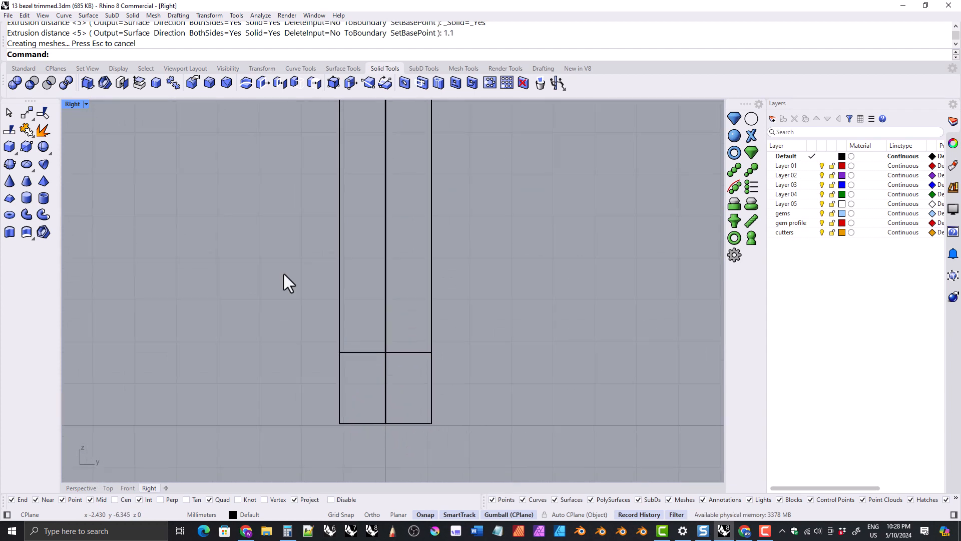
{"action": "scroll", "coordinate": [283, 274], "scroll_direction": "down", "scroll_amount": 5}
{"action": "left_click", "coordinate": [81, 488]}
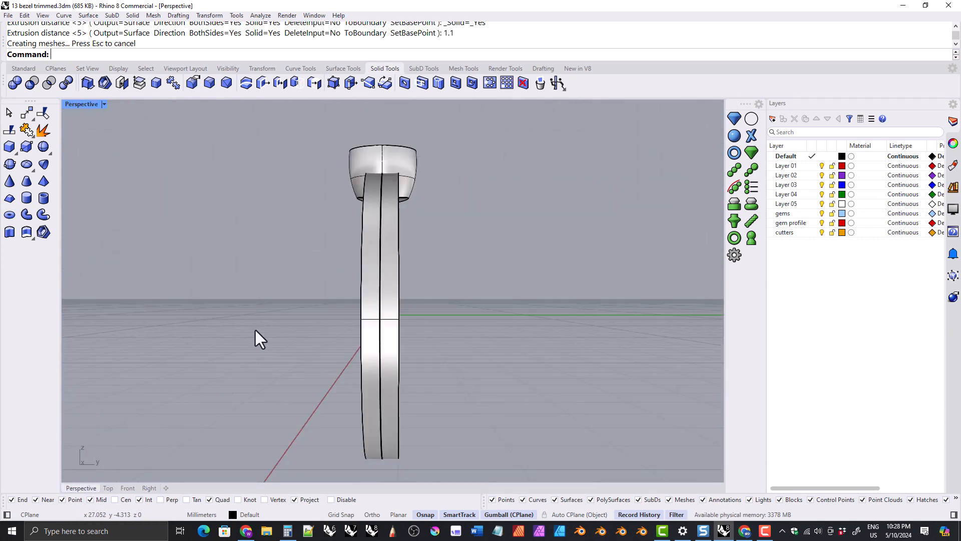
{"action": "right_click_drag", "start_coordinate": [255, 329], "coordinate": [387, 216]}
{"action": "scroll", "coordinate": [388, 219], "scroll_direction": "up", "scroll_amount": 8}
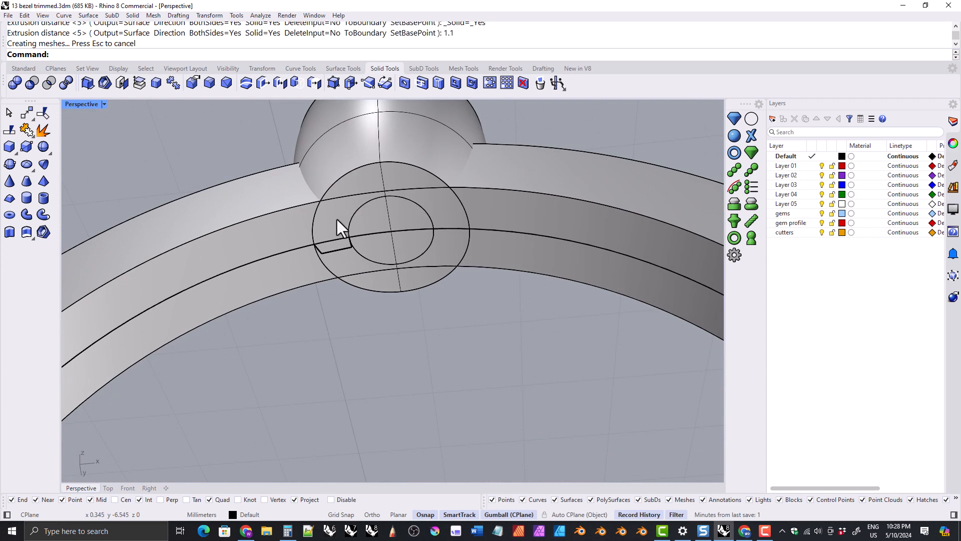
{"action": "right_click_drag", "start_coordinate": [287, 184], "coordinate": [305, 161]}
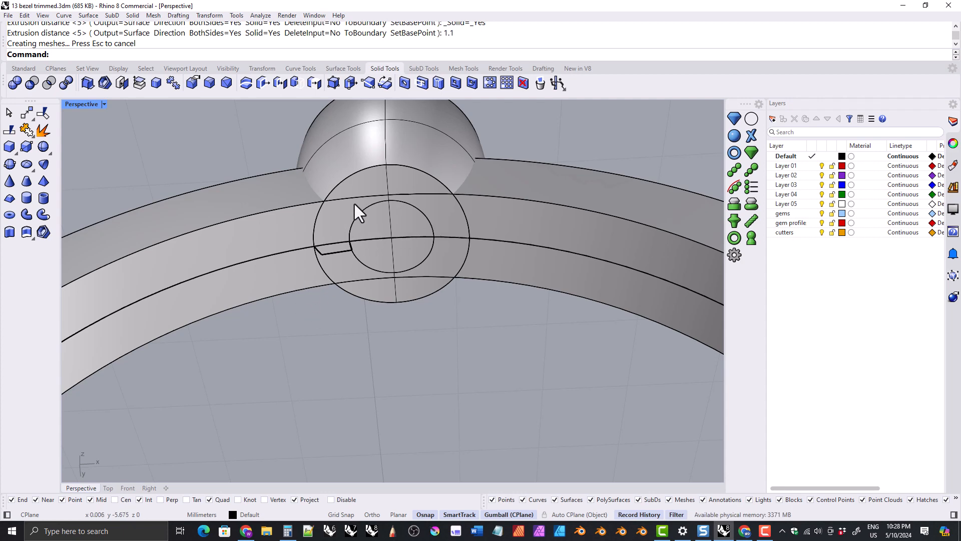
{"action": "right_click_drag", "start_coordinate": [355, 203], "coordinate": [330, 145]}
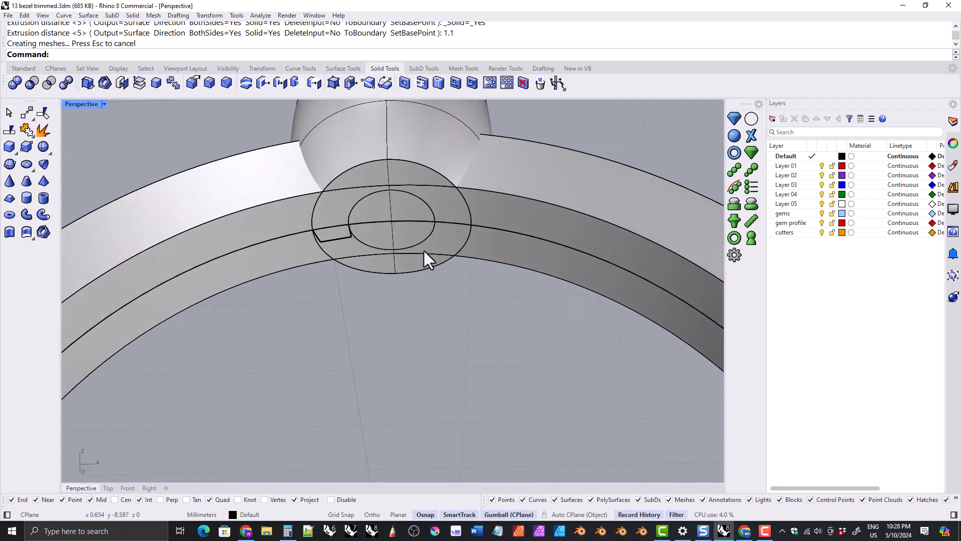
Step: Draw a slanted line in the Front view inside the bezel's wall profile, from above the band's outer circle to below the finger-hole circle
{"action": "left_click", "coordinate": [130, 487]}
{"action": "scroll", "coordinate": [399, 219], "scroll_direction": "up", "scroll_amount": 5}
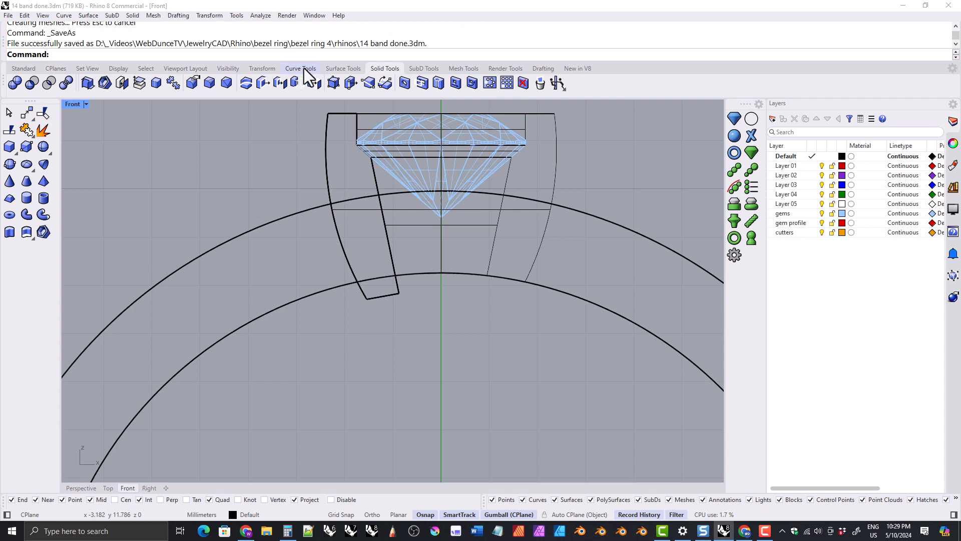
{"action": "left_click", "coordinate": [304, 68]}
{"action": "left_click", "coordinate": [9, 198]}
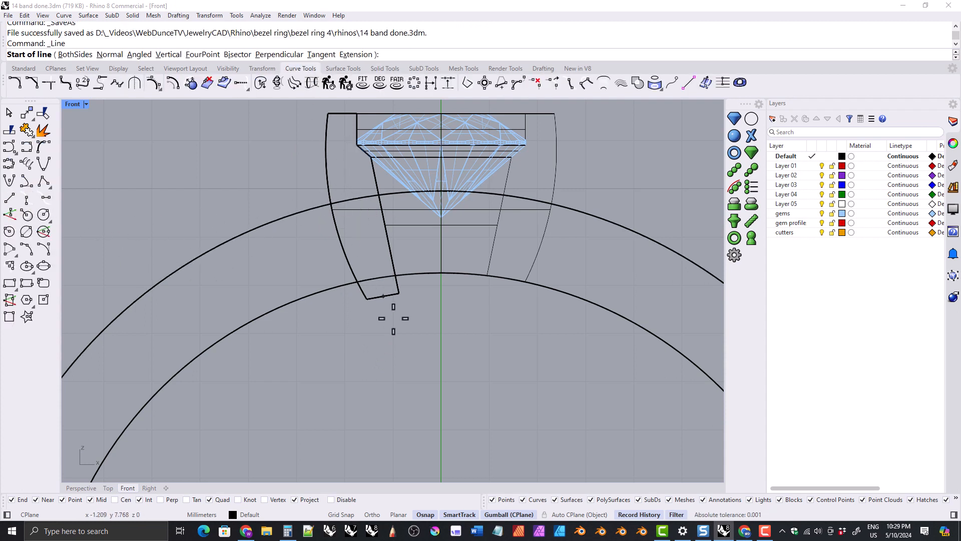
{"action": "left_click", "coordinate": [348, 164]}
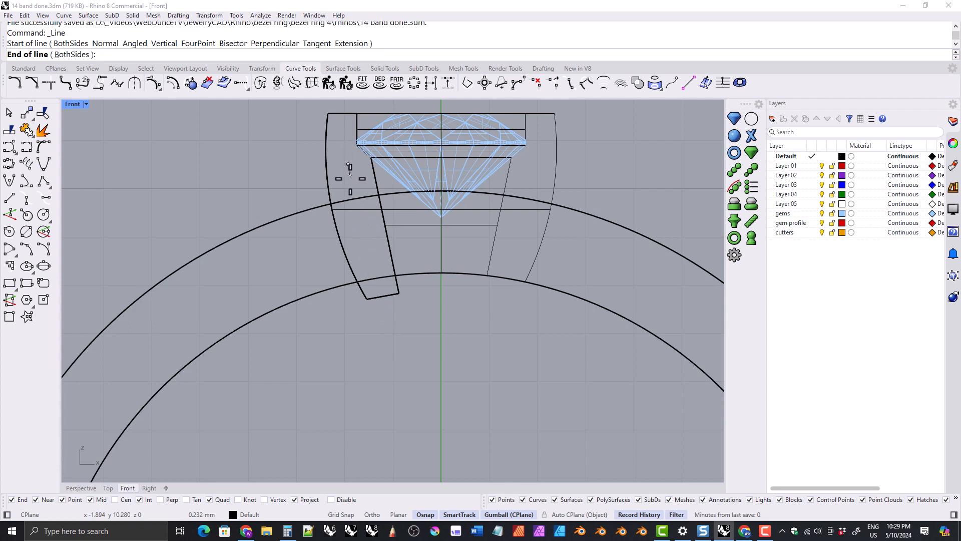
{"action": "left_click", "coordinate": [387, 323]}
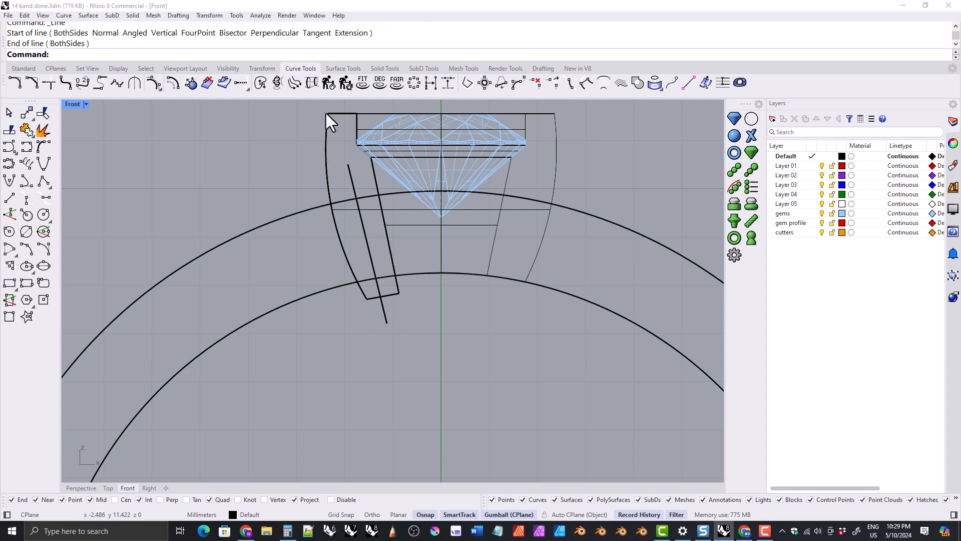
Step: Hide the revolved bezel in the Perspective view, leaving the gem, band and slanted line visible
{"action": "left_click", "coordinate": [386, 320]}
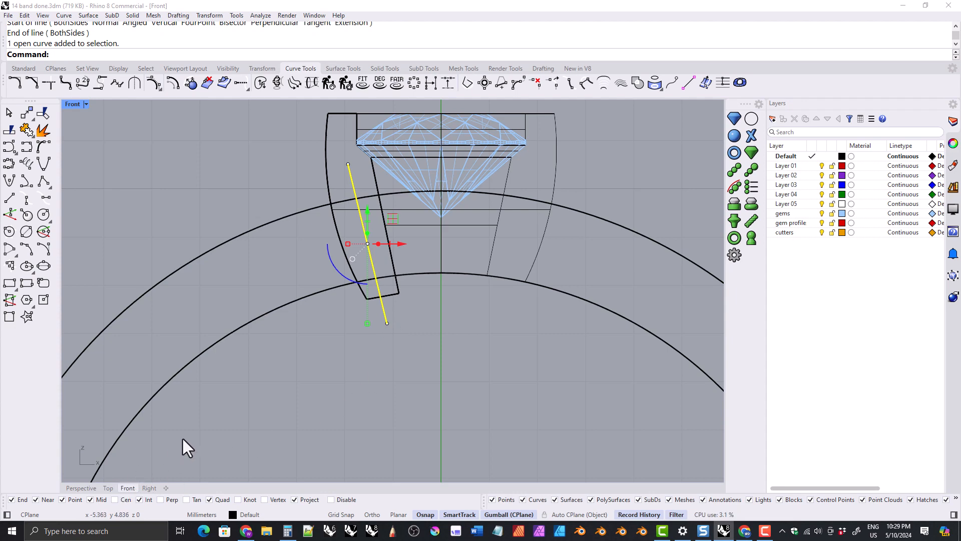
{"action": "right_click_drag", "start_coordinate": [309, 352], "coordinate": [288, 394]}
{"action": "left_click", "coordinate": [78, 488]}
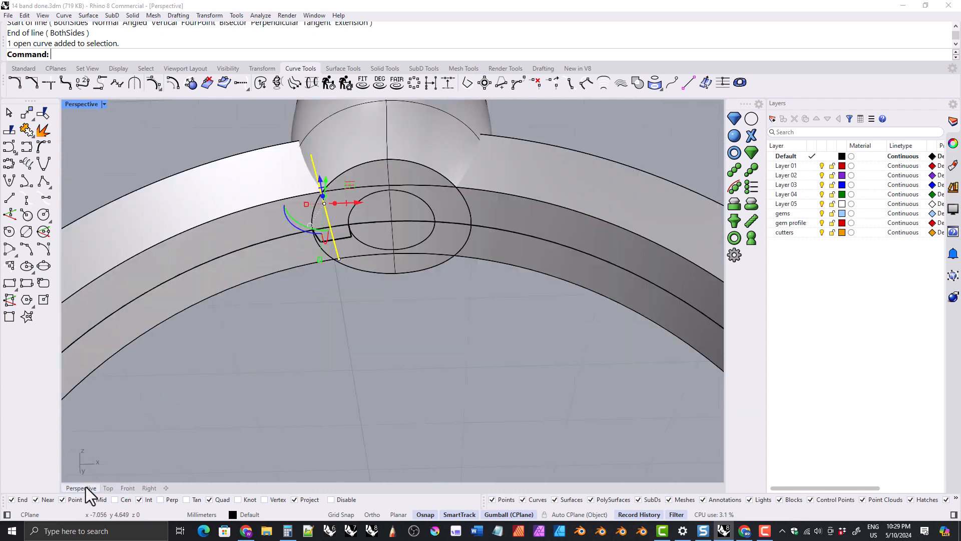
{"action": "right_click_drag", "start_coordinate": [280, 317], "coordinate": [293, 393]}
{"action": "right_click_drag", "start_coordinate": [303, 245], "coordinate": [347, 306], "text": "ctrl"}
{"action": "left_click", "coordinate": [310, 213]}
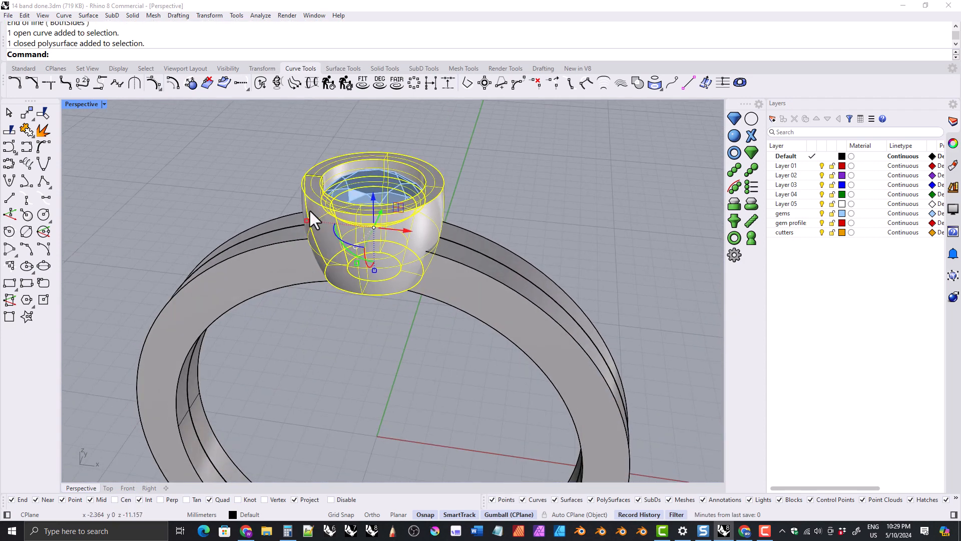
{"action": "left_click", "coordinate": [226, 70]}
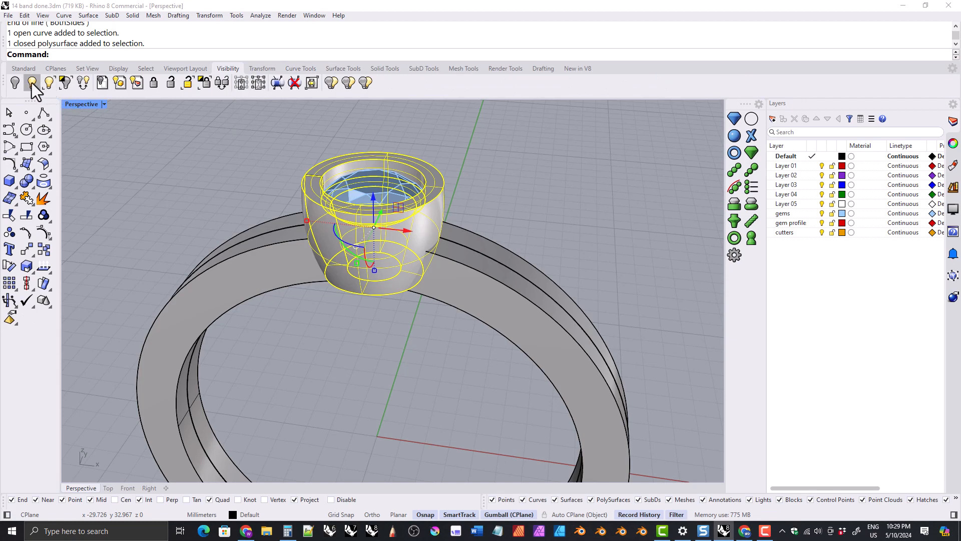
{"action": "left_click", "coordinate": [15, 83]}
Step: Revolve the slanted line 360 degrees as a surface around the vertical axis through the origin, starting at angle 0
{"action": "right_click_drag", "start_coordinate": [210, 213], "coordinate": [311, 221]}
{"action": "left_click", "coordinate": [323, 204]}
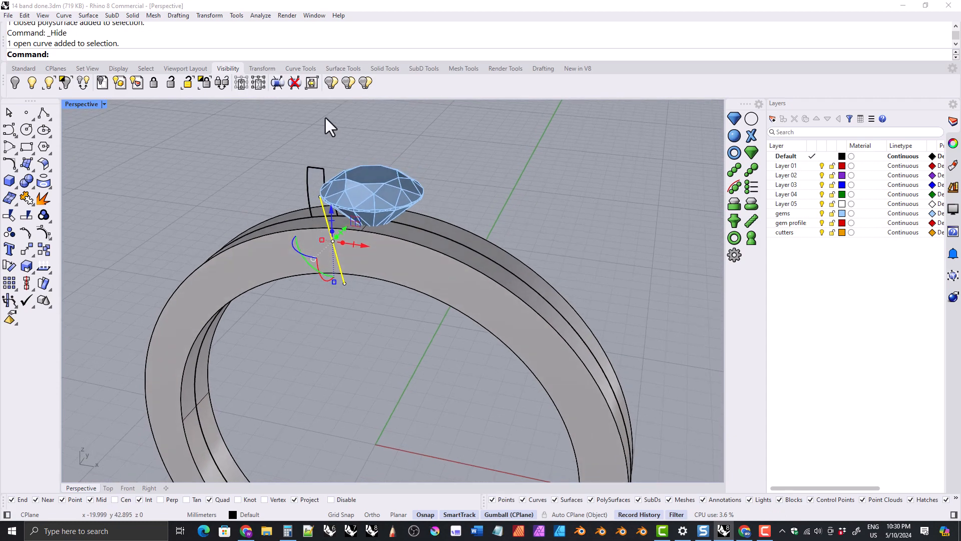
{"action": "left_click", "coordinate": [343, 68]}
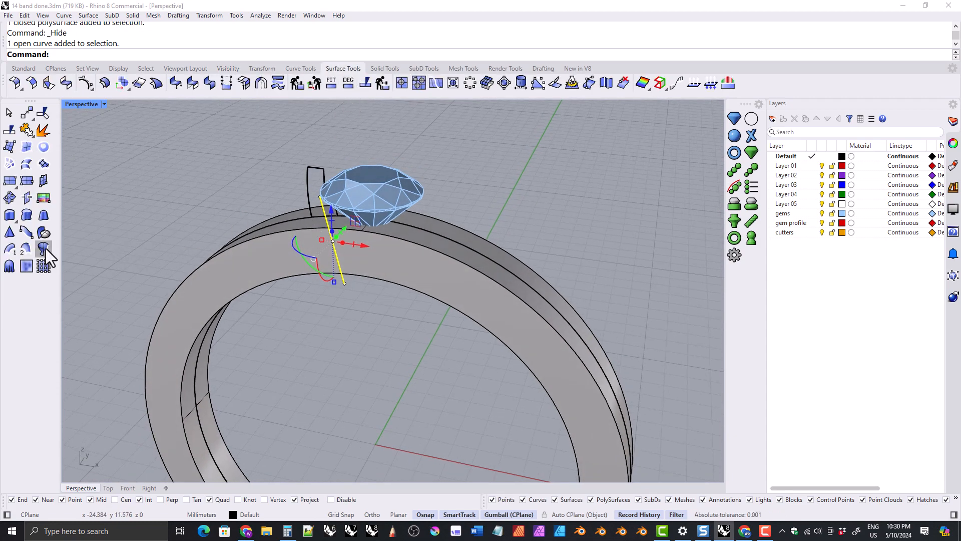
{"action": "left_click", "coordinate": [43, 249]}
{"action": "right_click_drag", "start_coordinate": [146, 217], "coordinate": [170, 146]}
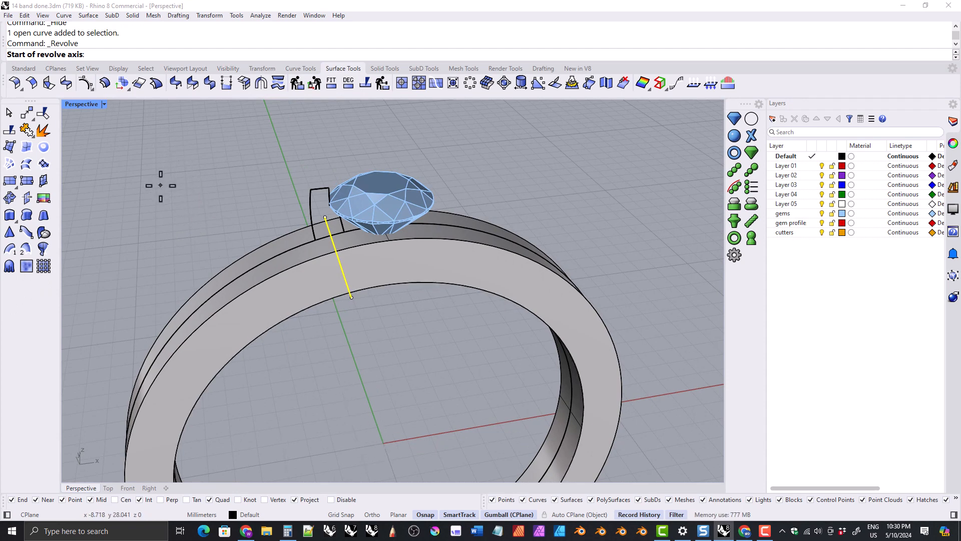
{"action": "key", "text": "Return"}
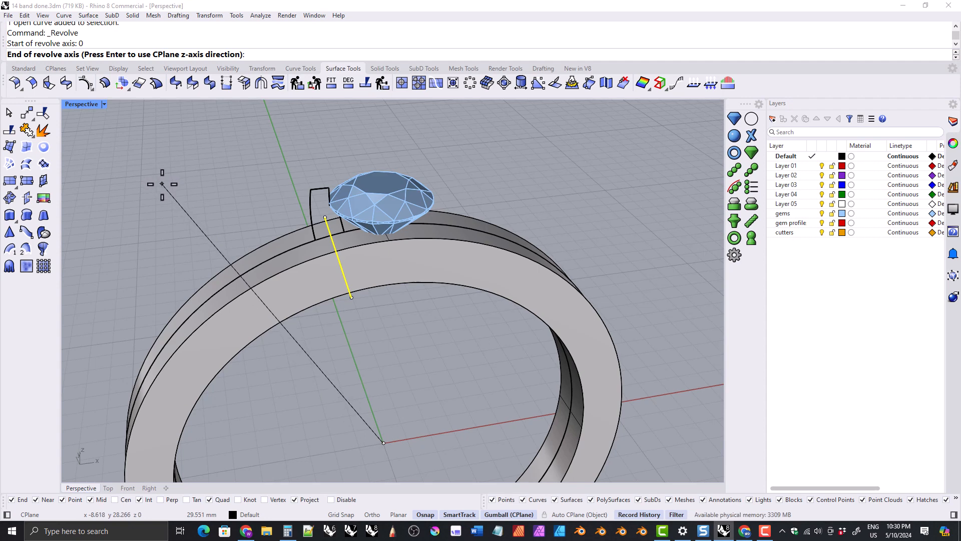
{"action": "key", "text": "Return"}
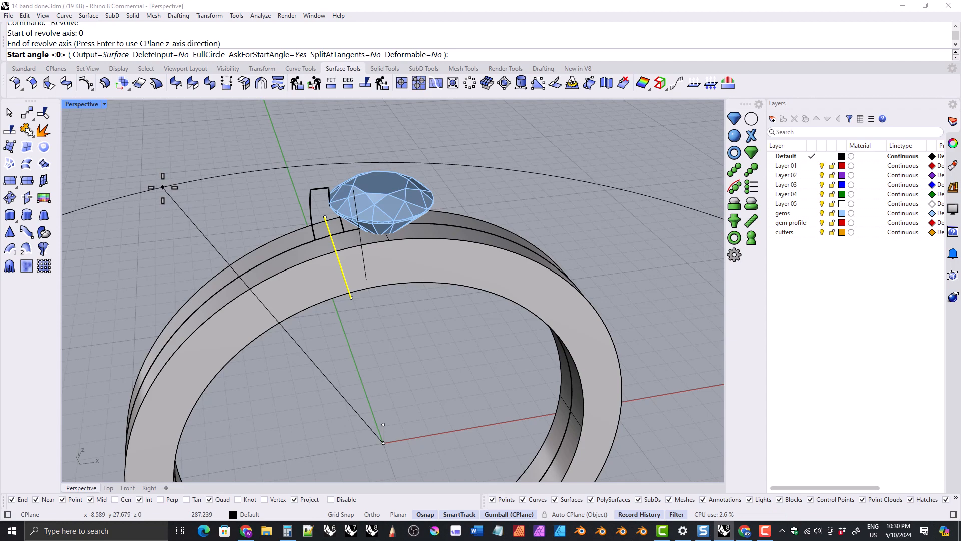
{"action": "key", "text": "Return"}
{"action": "key", "text": "Return"}
{"action": "right_click_drag", "start_coordinate": [380, 320], "coordinate": [356, 278]}
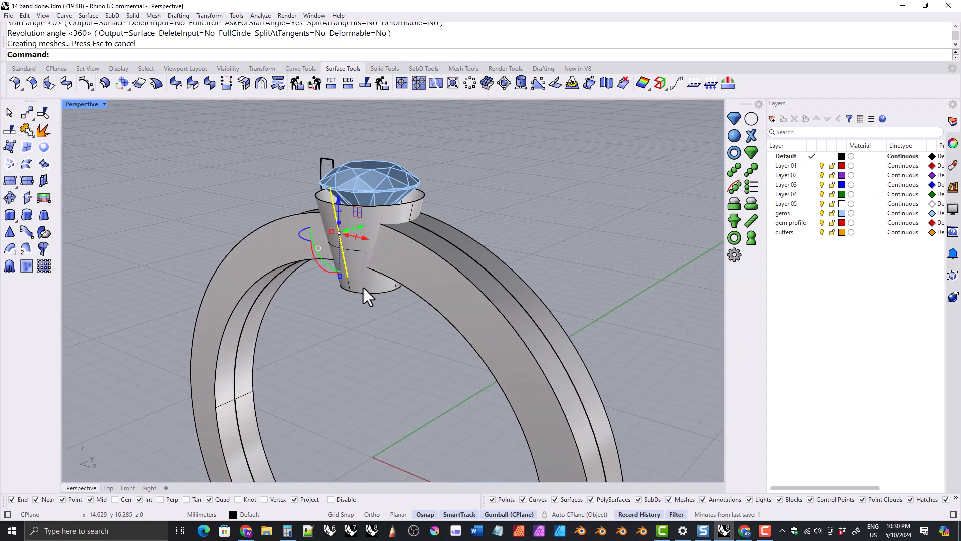
Step: Cap the revolved cone surface into a closed solid, accept the history warning, and check its underside
{"action": "left_click", "coordinate": [365, 288]}
{"action": "scroll", "coordinate": [278, 248], "scroll_direction": "up", "scroll_amount": 3}
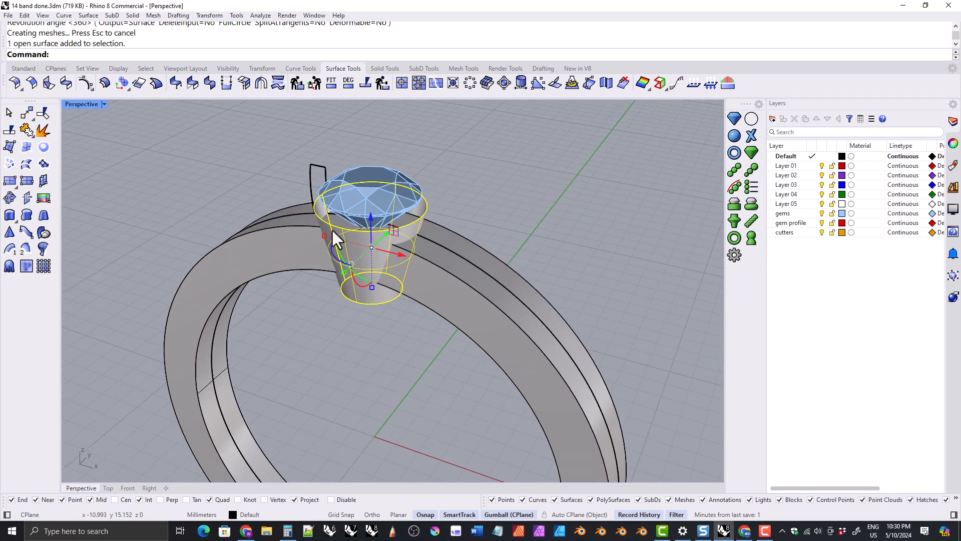
{"action": "right_click_drag", "start_coordinate": [332, 228], "coordinate": [415, 274]}
{"action": "right_click_drag", "start_coordinate": [383, 178], "coordinate": [362, 254]}
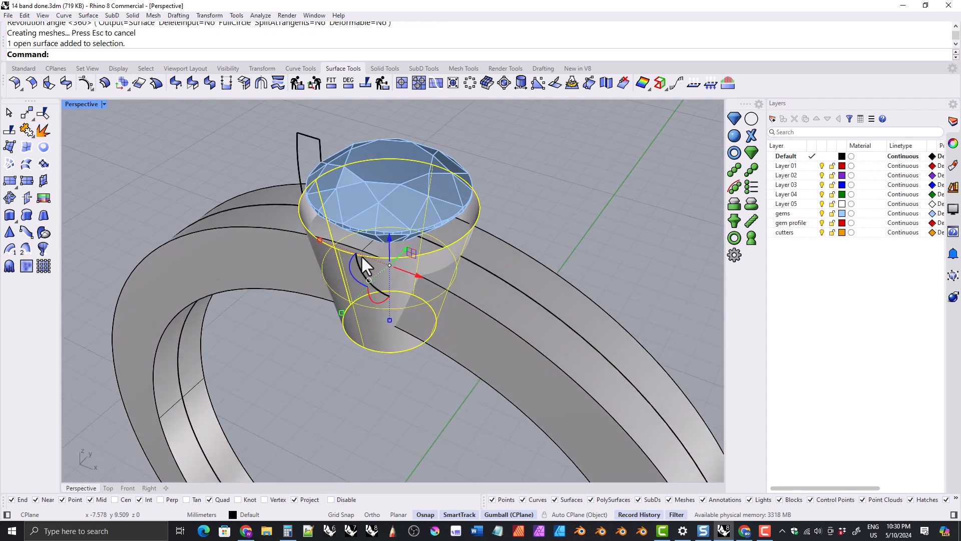
{"action": "left_click", "coordinate": [385, 68]}
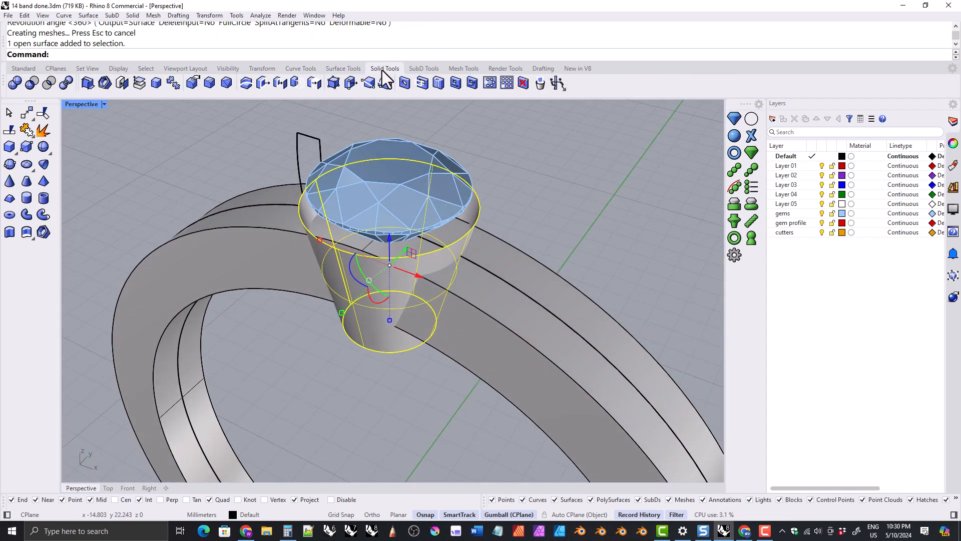
{"action": "left_click", "coordinate": [122, 83]}
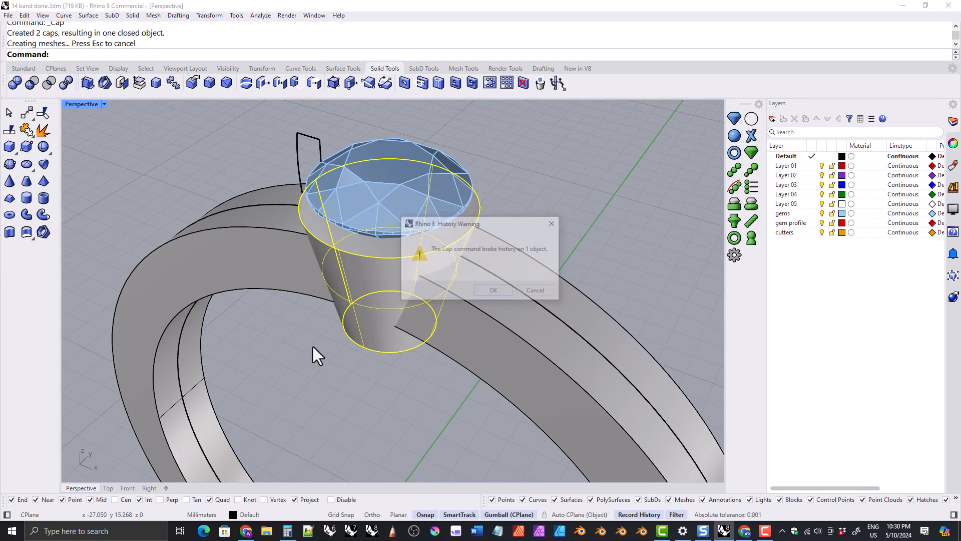
{"action": "left_click", "coordinate": [494, 291]}
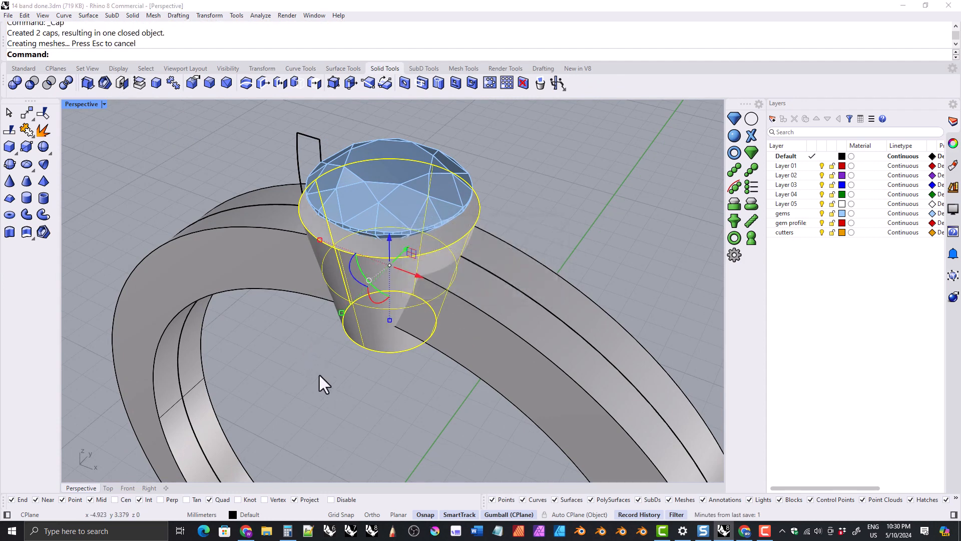
{"action": "right_click_drag", "start_coordinate": [320, 374], "coordinate": [364, 241]}
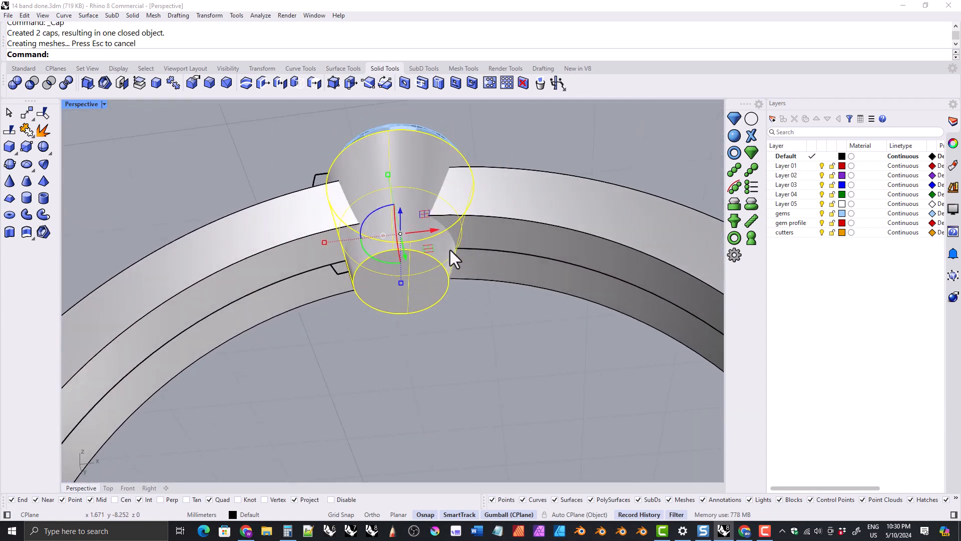
{"action": "right_click_drag", "start_coordinate": [366, 193], "coordinate": [274, 267]}
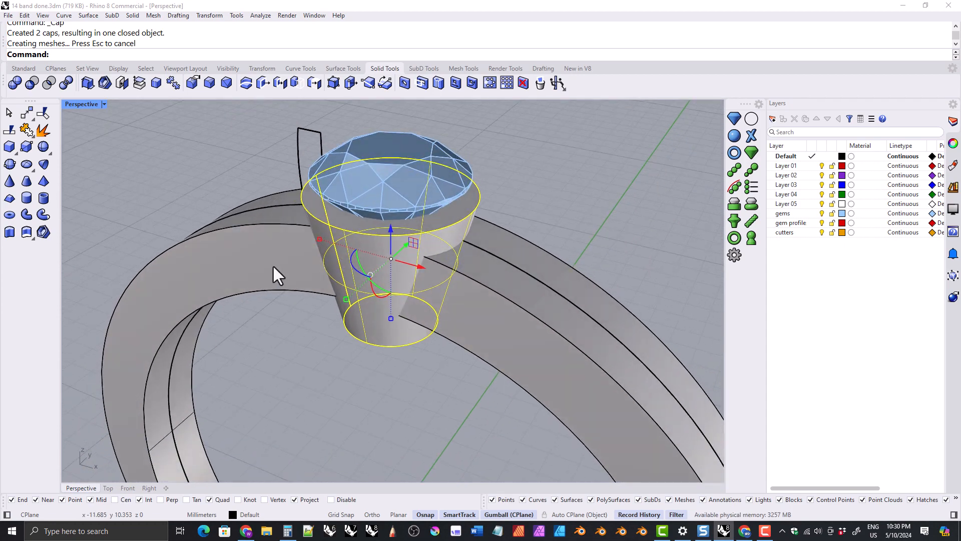
Step: Subtract the capped cone from the band with Boolean Difference, deleting the cutter, and accept the history warning
{"action": "left_click", "coordinate": [272, 265]}
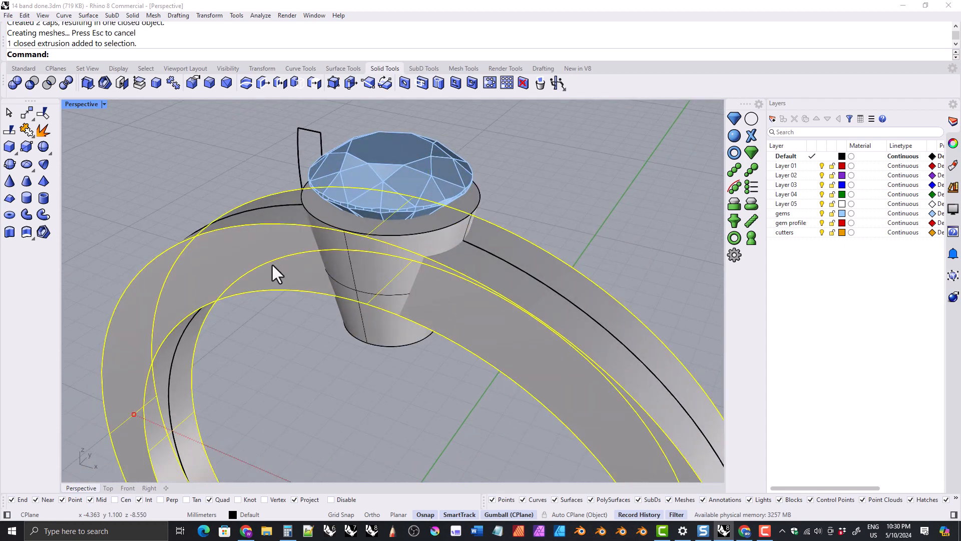
{"action": "left_click", "coordinate": [32, 83]}
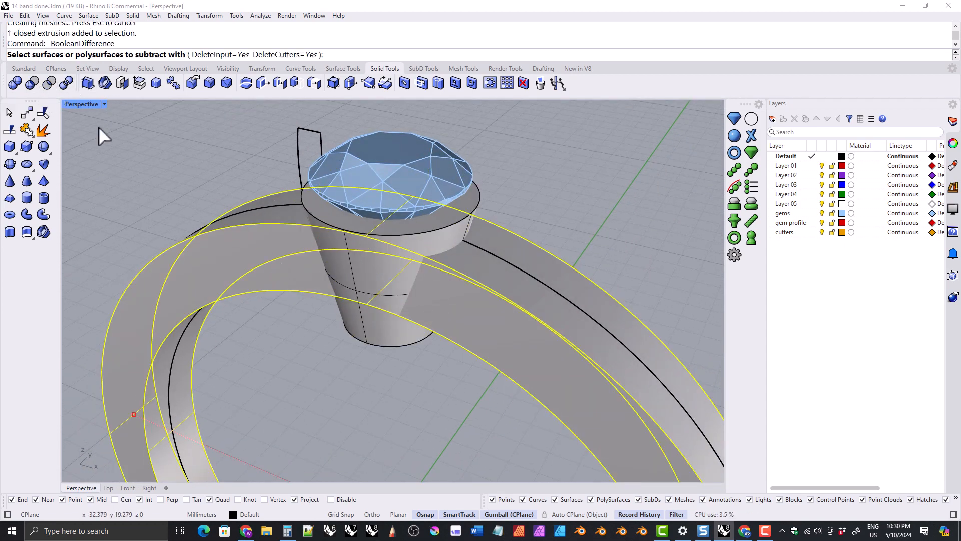
{"action": "left_click", "coordinate": [378, 331]}
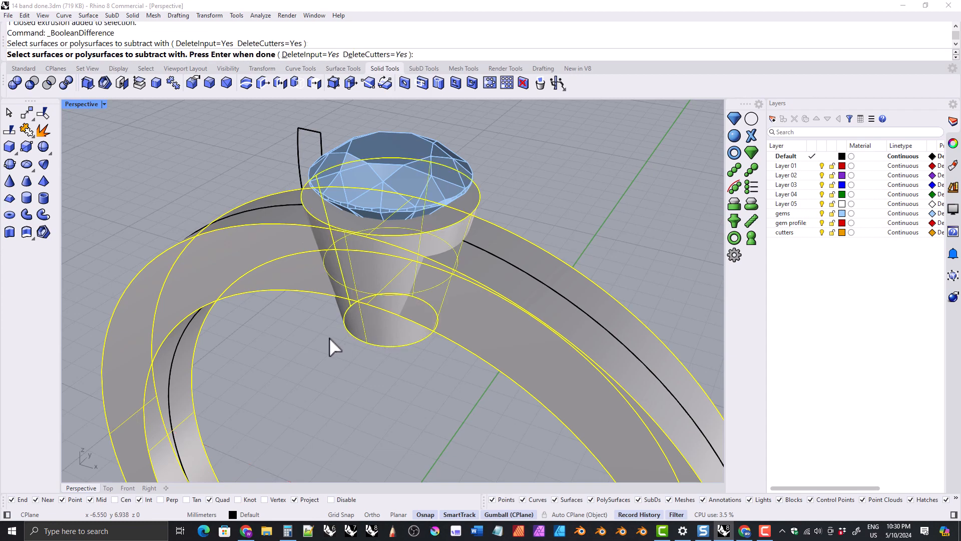
{"action": "key", "text": "Return"}
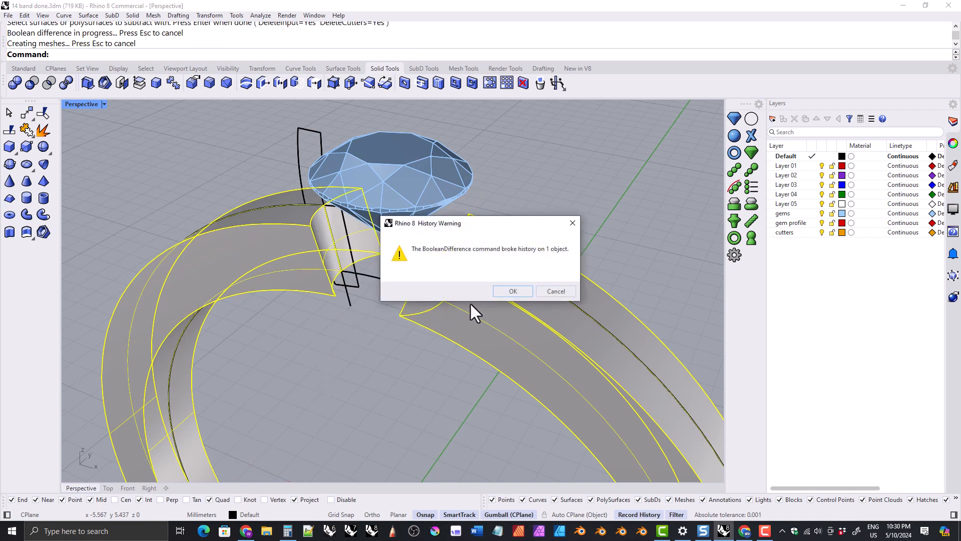
{"action": "left_click", "coordinate": [513, 292]}
{"action": "right_click_drag", "start_coordinate": [335, 311], "coordinate": [457, 254]}
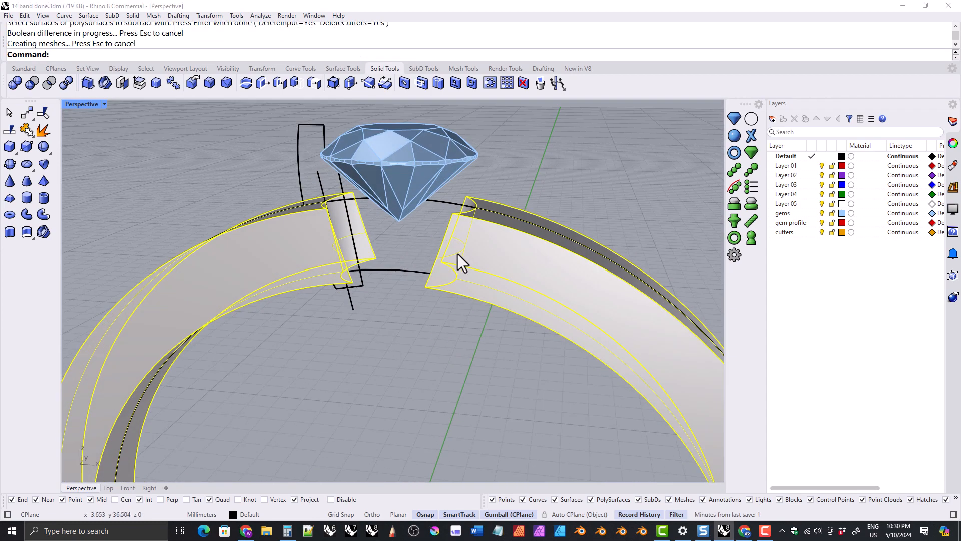
{"action": "right_click_drag", "start_coordinate": [359, 253], "coordinate": [346, 267]}
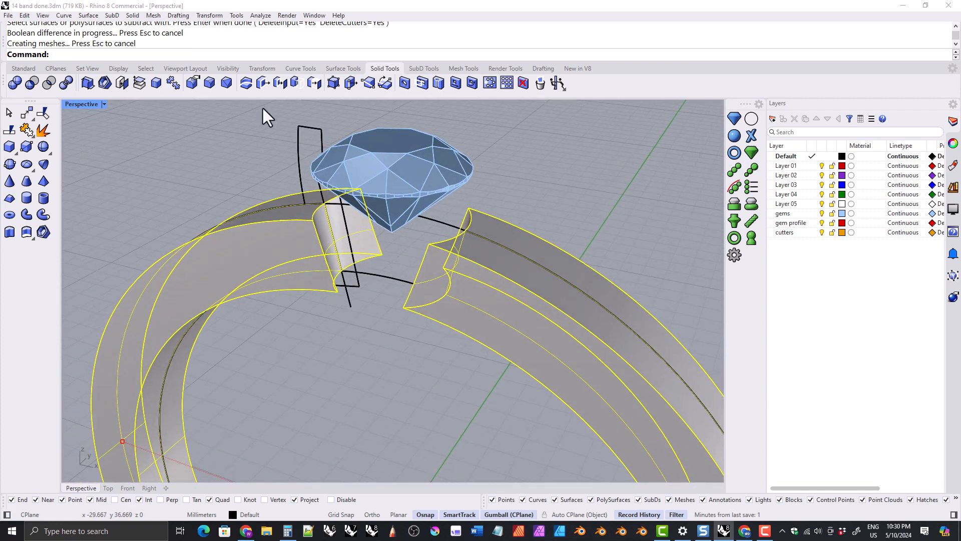
Step: Show the hidden bezel again and examine from below and above how it fits into the band's opening
{"action": "left_click", "coordinate": [228, 68]}
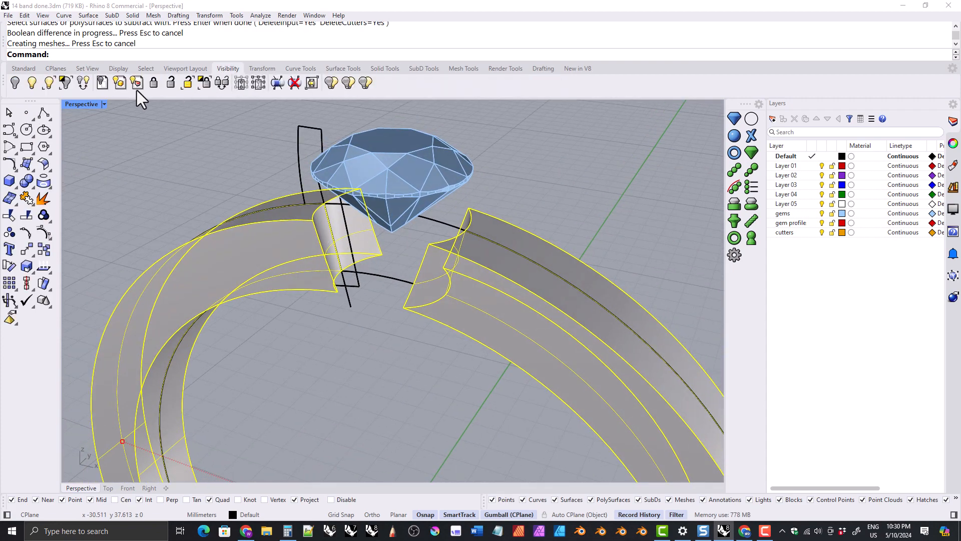
{"action": "left_click", "coordinate": [32, 83]}
{"action": "left_click", "coordinate": [311, 346]}
{"action": "right_click_drag", "start_coordinate": [311, 346], "coordinate": [361, 219]}
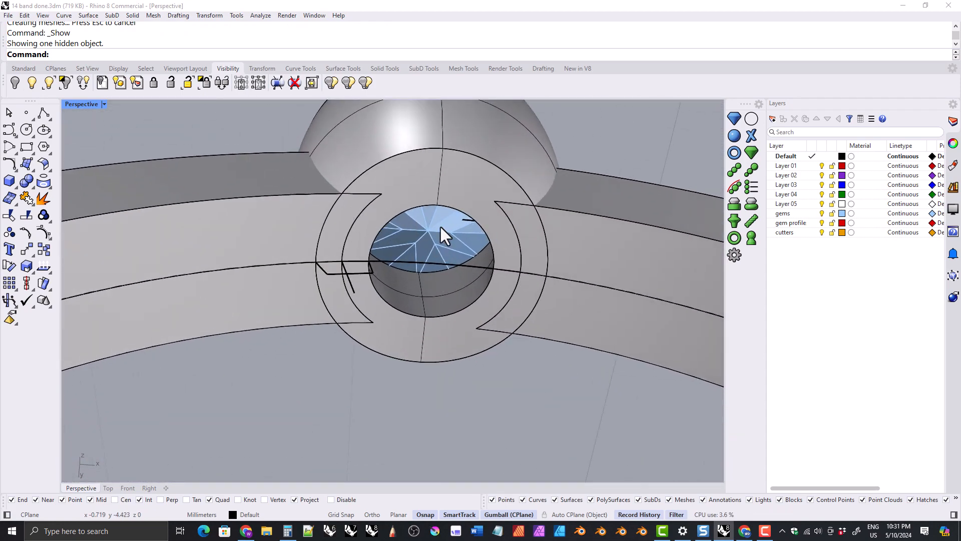
{"action": "right_click_drag", "start_coordinate": [440, 227], "coordinate": [396, 211]}
{"action": "scroll", "coordinate": [365, 151], "scroll_direction": "down", "scroll_amount": 5}
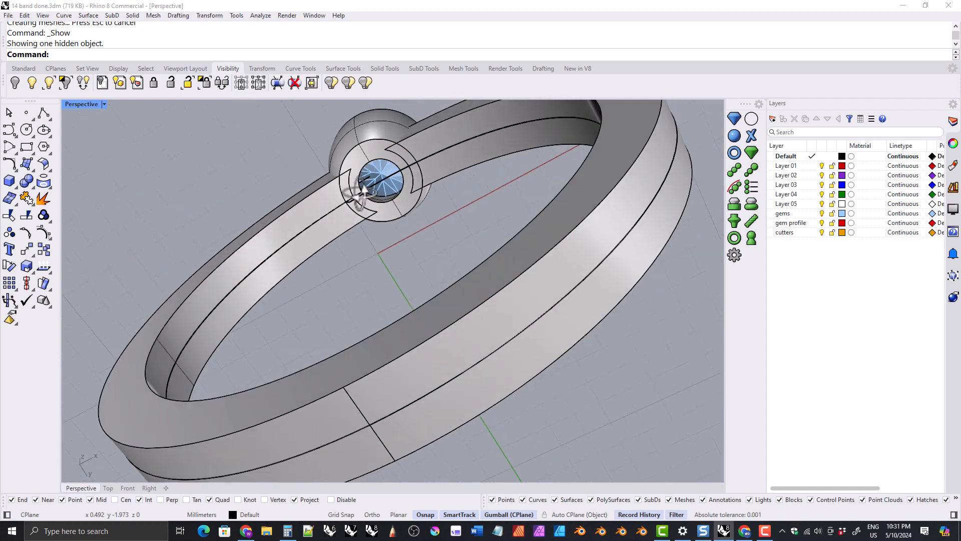
{"action": "right_click_drag", "start_coordinate": [365, 151], "coordinate": [455, 245]}
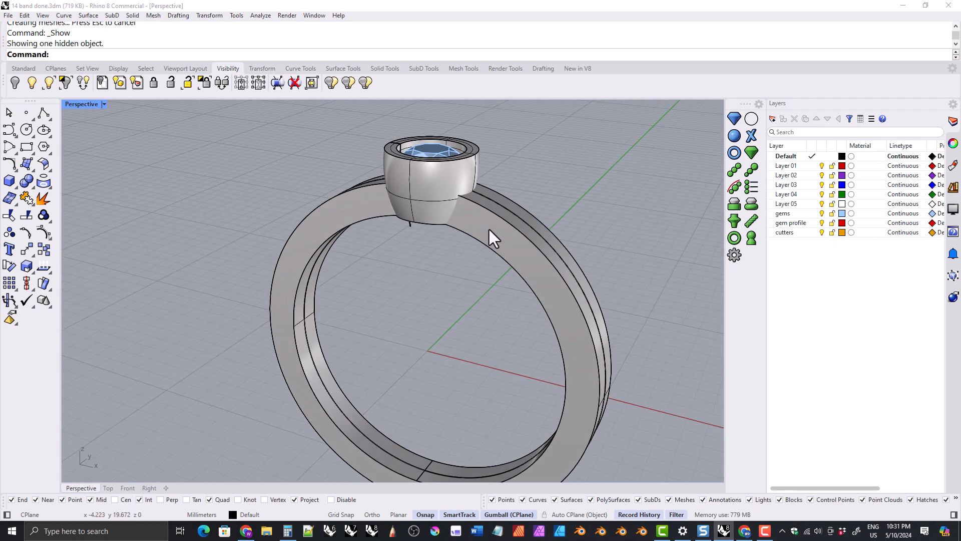
{"action": "scroll", "coordinate": [446, 206], "scroll_direction": "up", "scroll_amount": 4}
{"action": "right_click_drag", "start_coordinate": [446, 206], "coordinate": [400, 260], "text": "shift"}
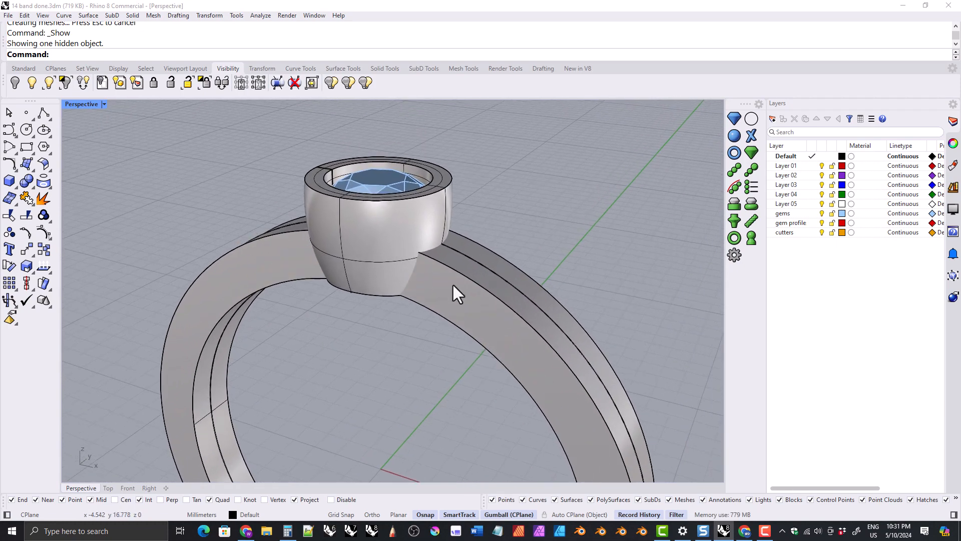
Step: Join the cut band and the bezel into one solid with Boolean Union
{"action": "left_click", "coordinate": [458, 290]}
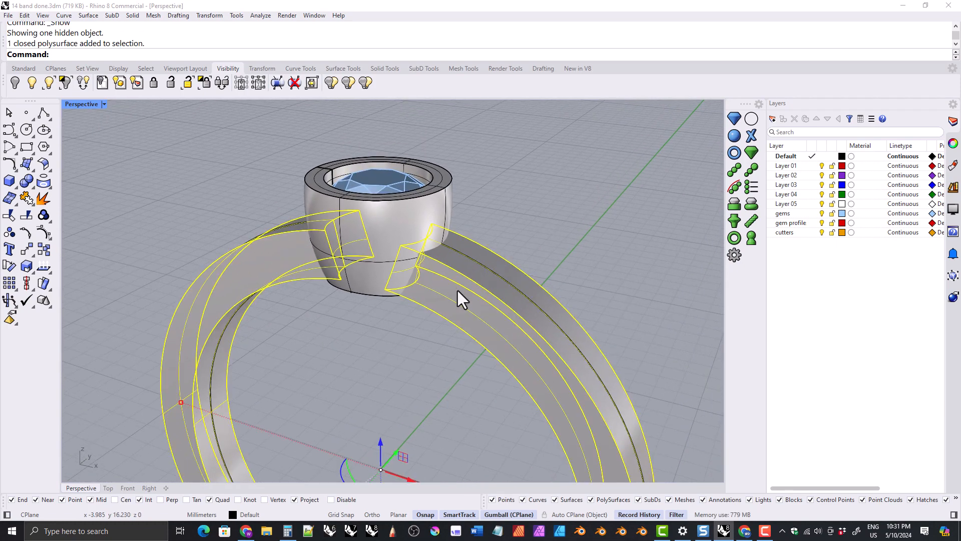
{"action": "left_click", "coordinate": [382, 231], "text": "shift"}
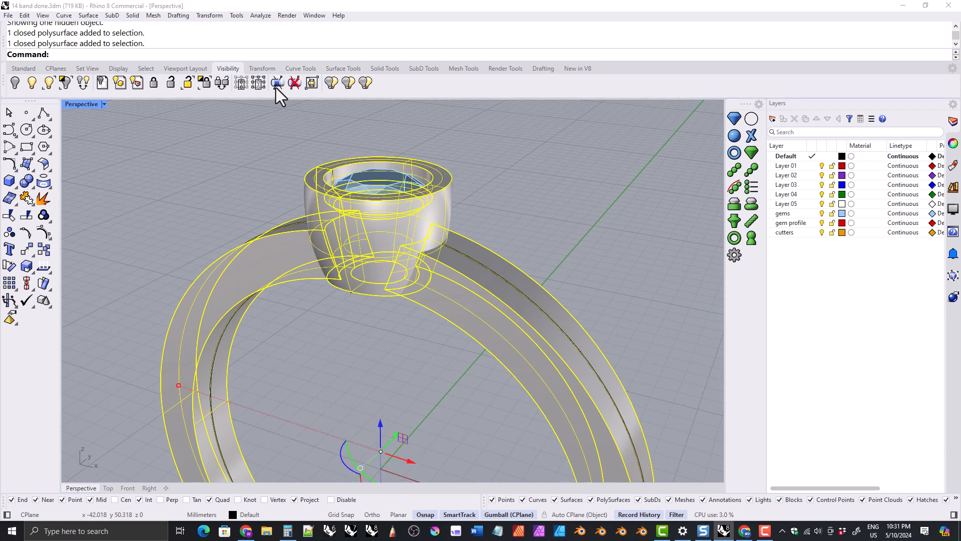
{"action": "left_click", "coordinate": [384, 69]}
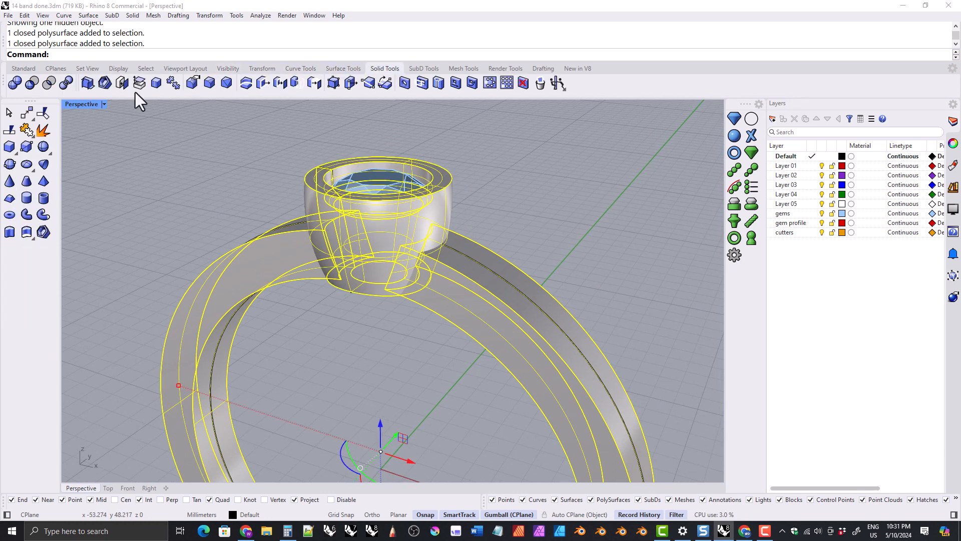
{"action": "left_click", "coordinate": [15, 83]}
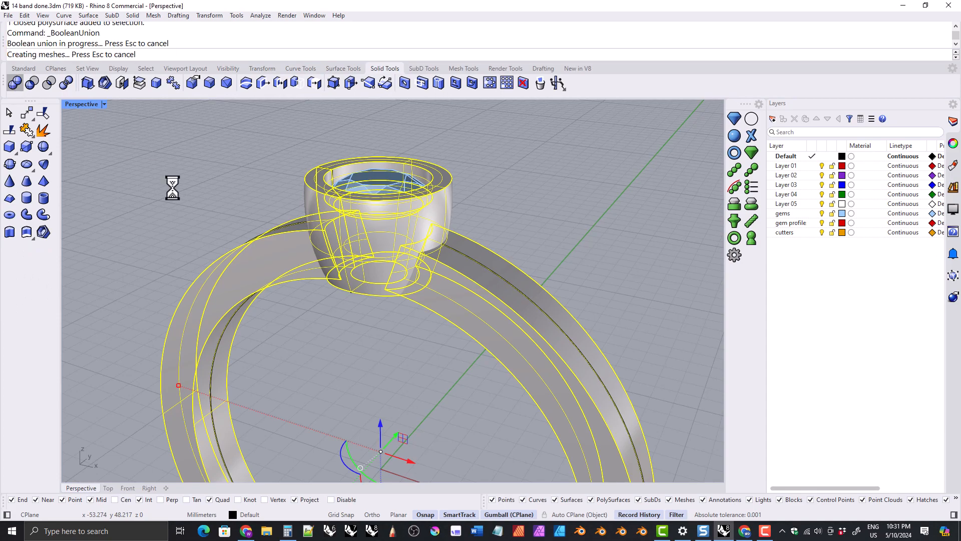
Step: Start an edge fillet with a 0.7 mm radius and select the band's two outer edges on one side of the bezel
{"action": "right_click_drag", "start_coordinate": [376, 174], "coordinate": [361, 257]}
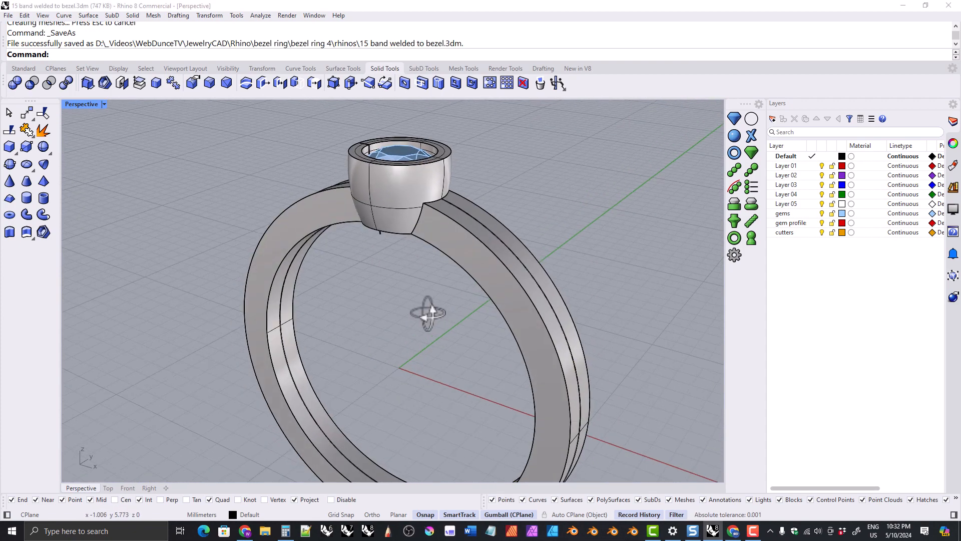
{"action": "right_click_drag", "start_coordinate": [425, 315], "coordinate": [397, 315]}
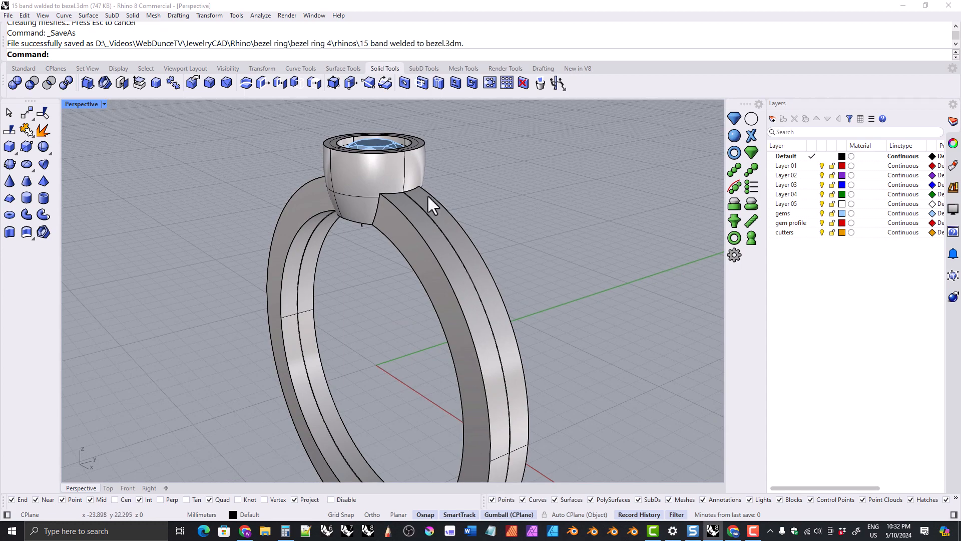
{"action": "right_click_drag", "start_coordinate": [462, 319], "coordinate": [397, 217]}
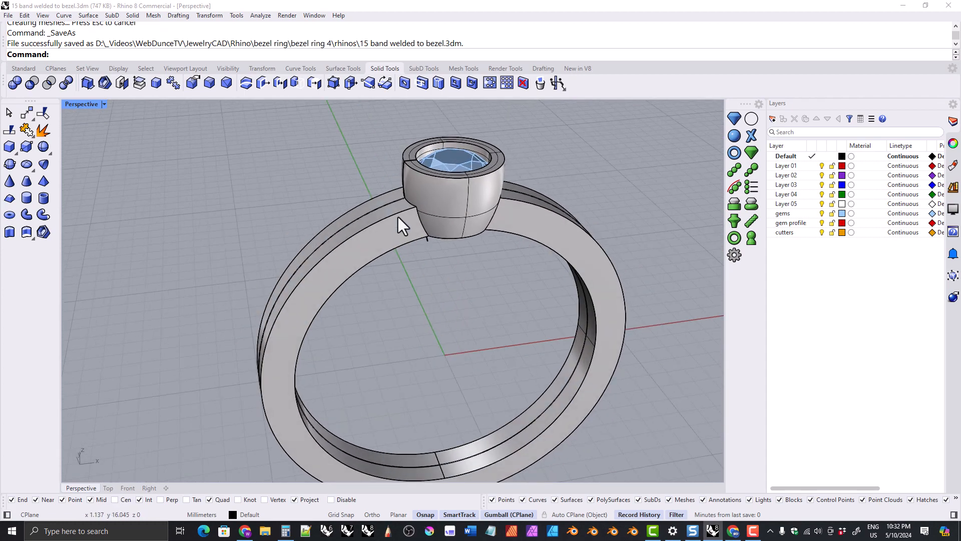
{"action": "right_click_drag", "start_coordinate": [426, 335], "coordinate": [355, 349]}
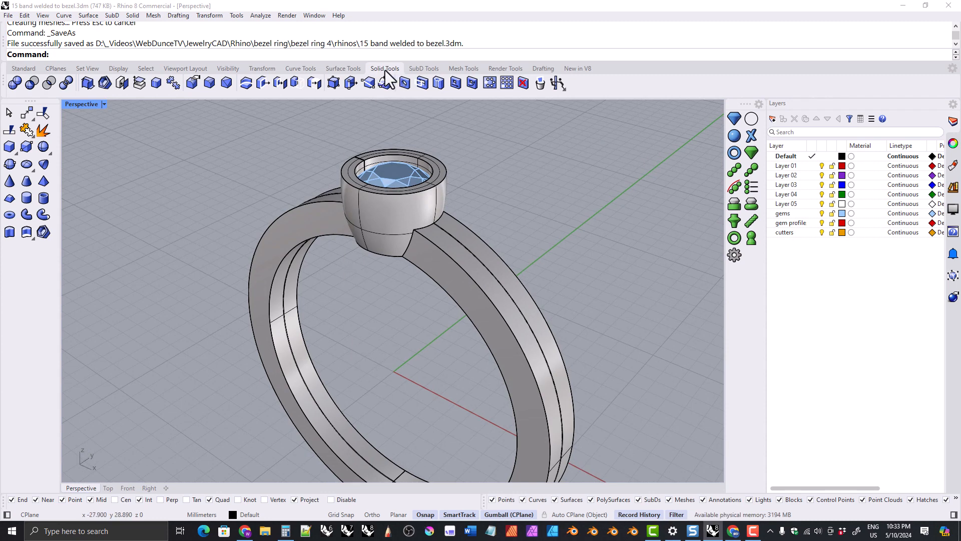
{"action": "left_click", "coordinate": [209, 86]}
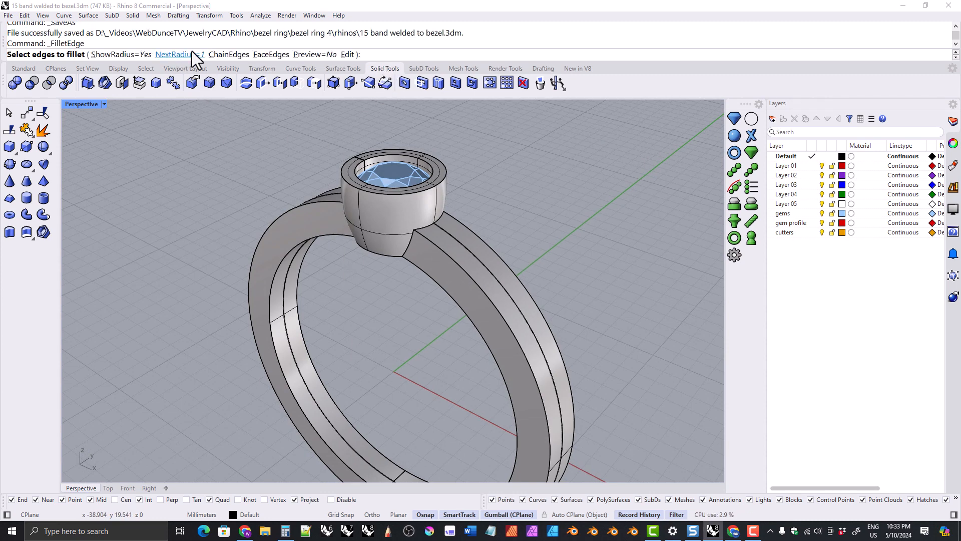
{"action": "left_click", "coordinate": [180, 55]}
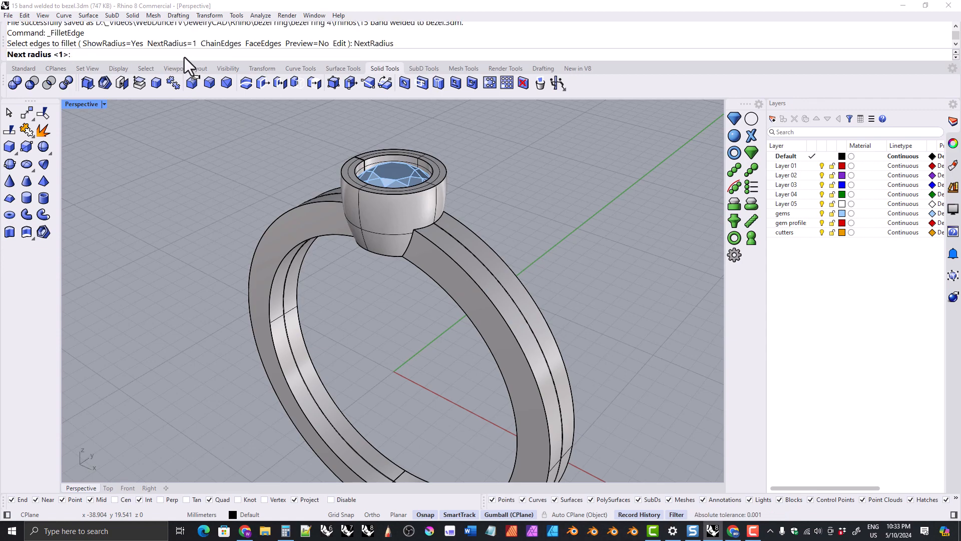
{"action": "type", "text": "0.7"}
{"action": "key", "text": "Return"}
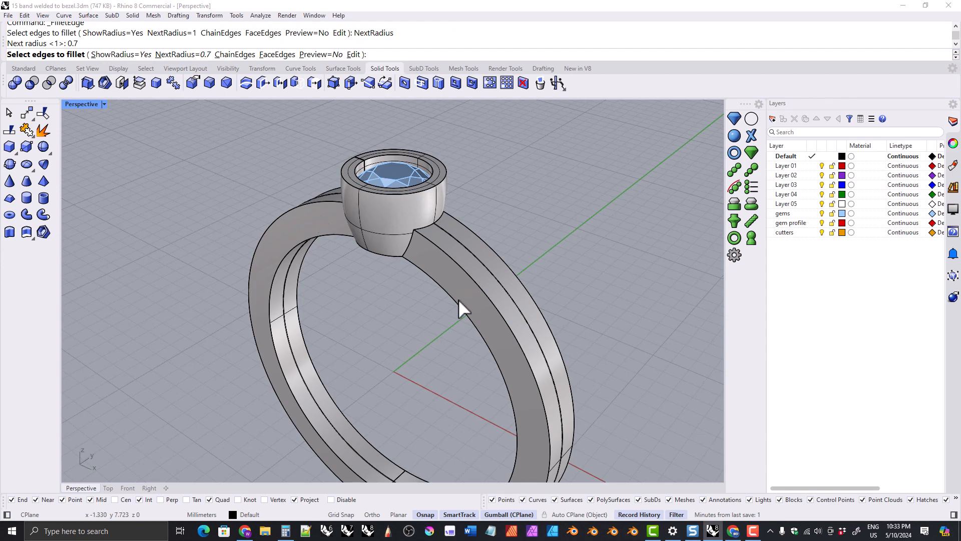
{"action": "left_click", "coordinate": [494, 305]}
{"action": "left_click", "coordinate": [510, 280]}
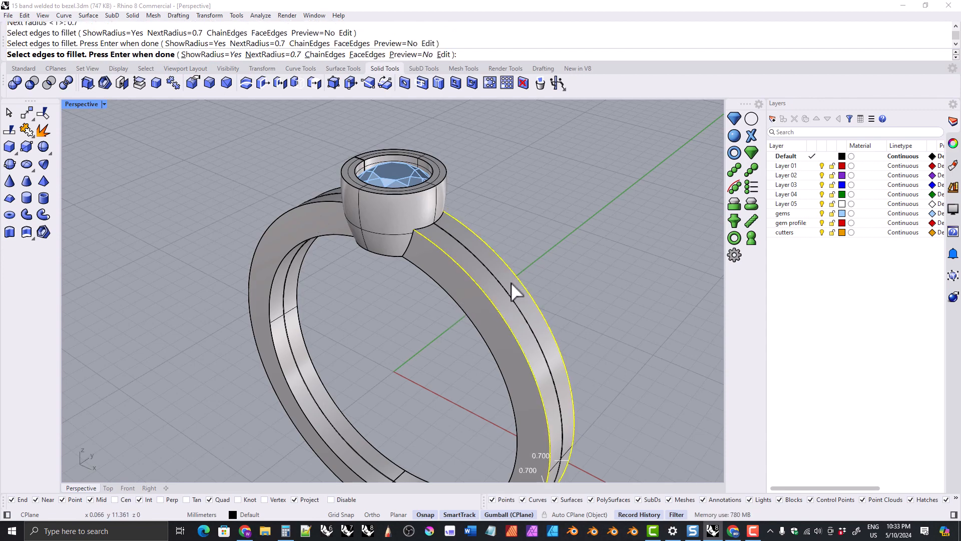
Step: Add the band's two outer edges on the opposite side of the bezel and apply the 0.7 mm fillets
{"action": "right_click_drag", "start_coordinate": [311, 290], "coordinate": [412, 287]}
{"action": "left_click", "coordinate": [376, 280]}
{"action": "left_click", "coordinate": [355, 256]}
{"action": "right_click_drag", "start_coordinate": [388, 405], "coordinate": [406, 304]}
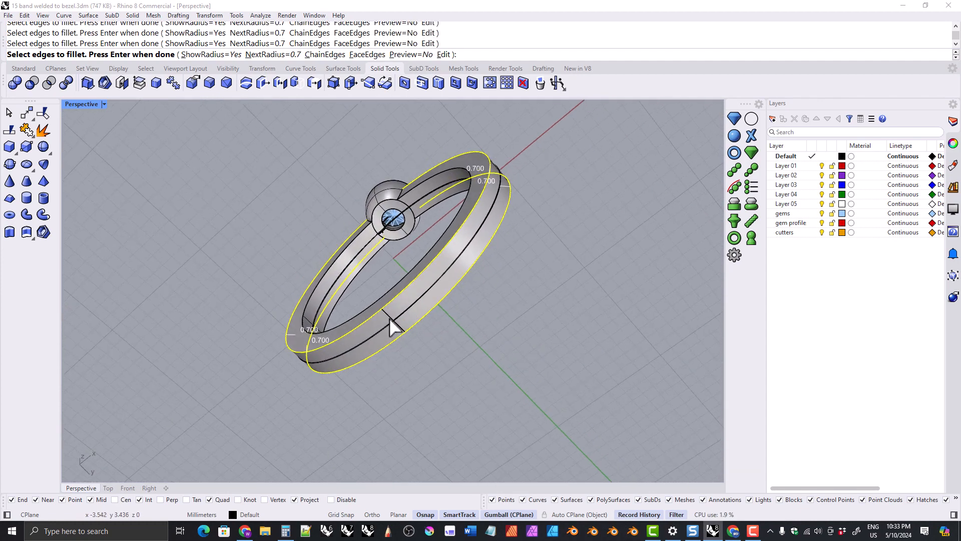
{"action": "right_click_drag", "start_coordinate": [386, 273], "coordinate": [392, 215]}
{"action": "key", "text": "Return"}
{"action": "key", "text": "Return"}
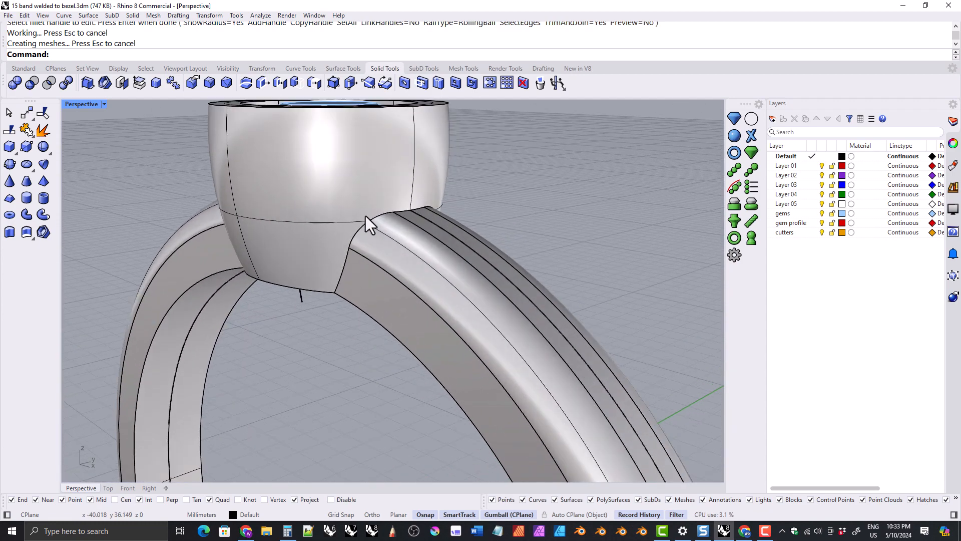
Step: Start an edge fillet with a 0.3 mm radius and select the inner band edges and bezel base edge along one face of the ring
{"action": "right_click_drag", "start_coordinate": [299, 283], "coordinate": [316, 305]}
{"action": "right_click_drag", "start_coordinate": [426, 271], "coordinate": [420, 230], "text": "ctrl"}
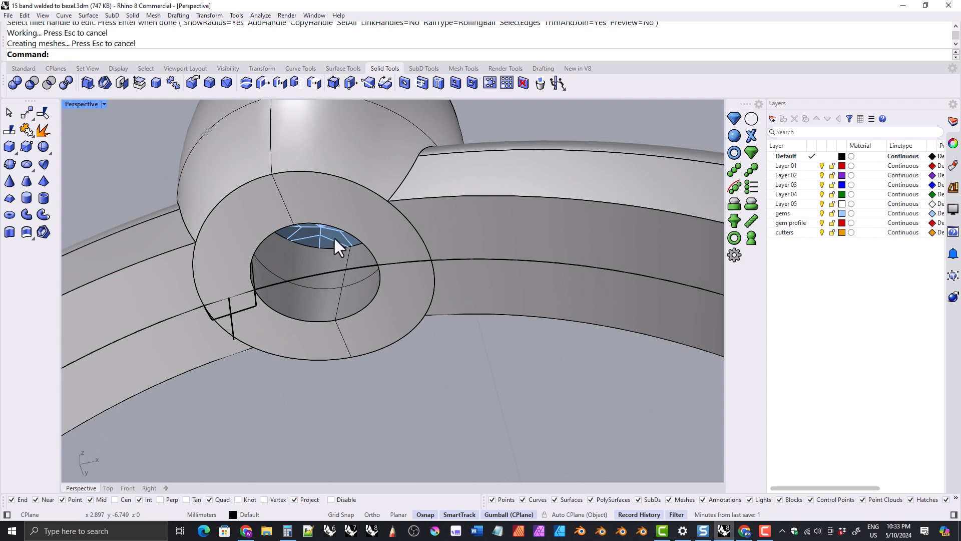
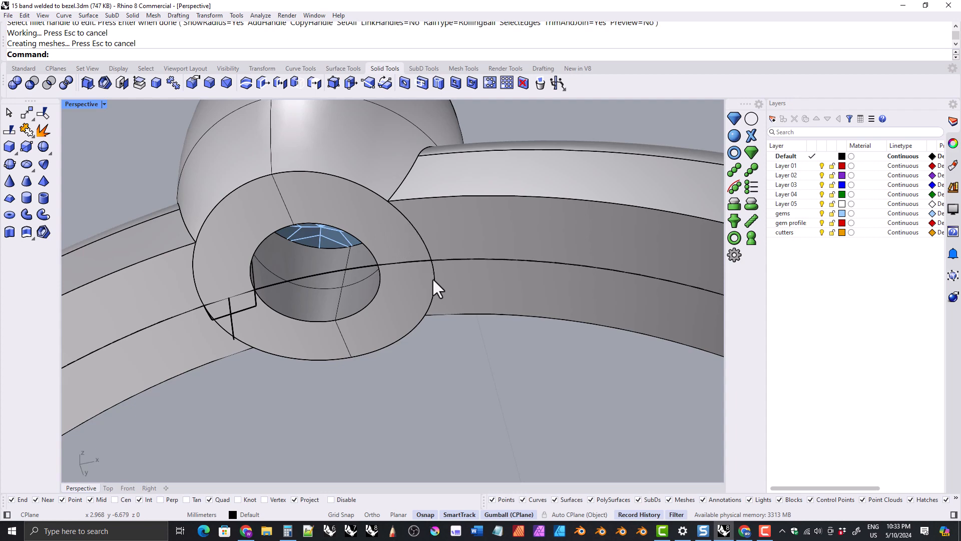
{"action": "scroll", "coordinate": [337, 166], "scroll_direction": "down", "scroll_amount": 9}
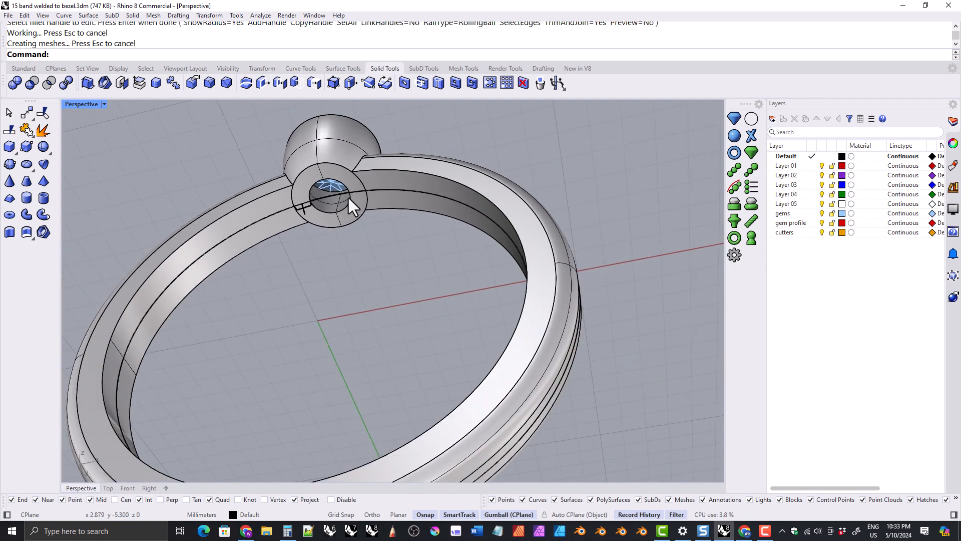
{"action": "right_click_drag", "start_coordinate": [347, 196], "coordinate": [207, 110]}
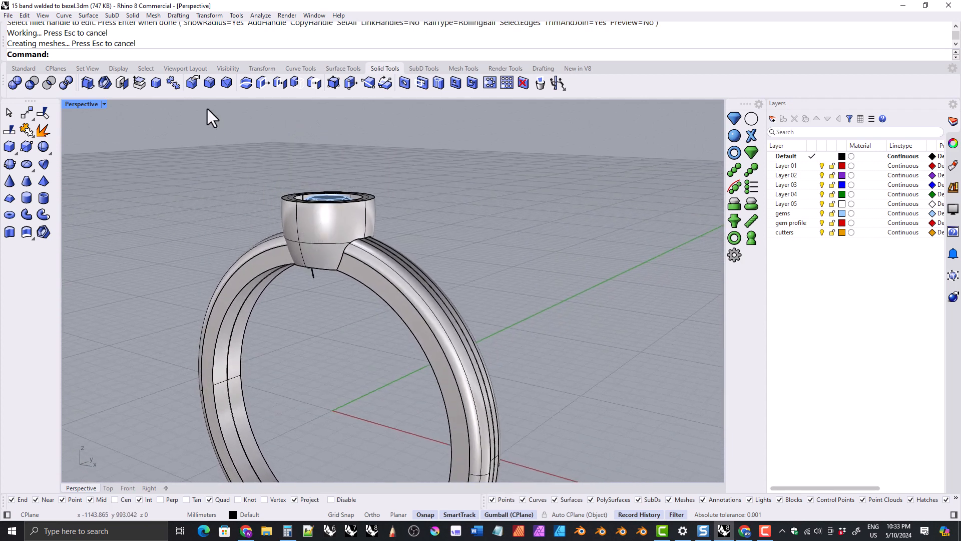
{"action": "left_click", "coordinate": [209, 83]}
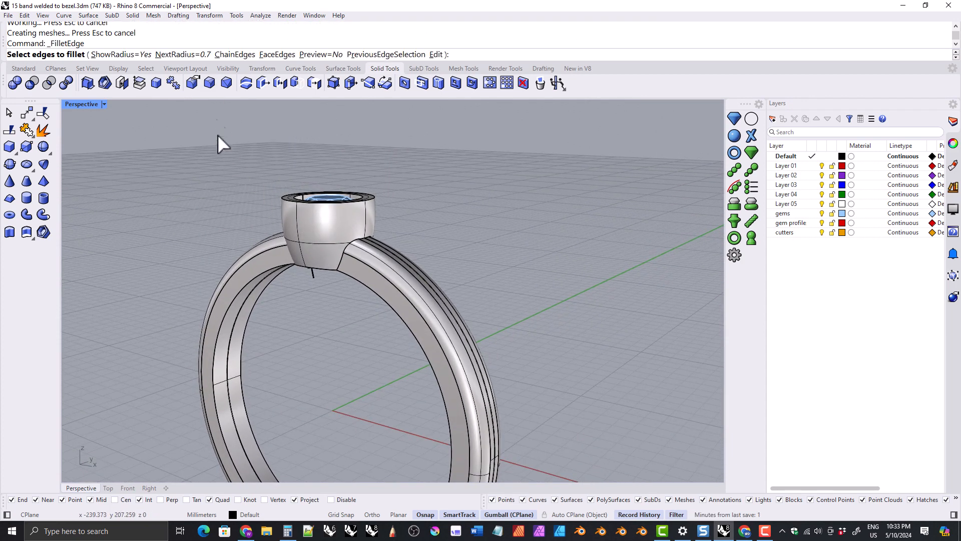
{"action": "left_click", "coordinate": [179, 54]}
{"action": "type", "text": "0.3"}
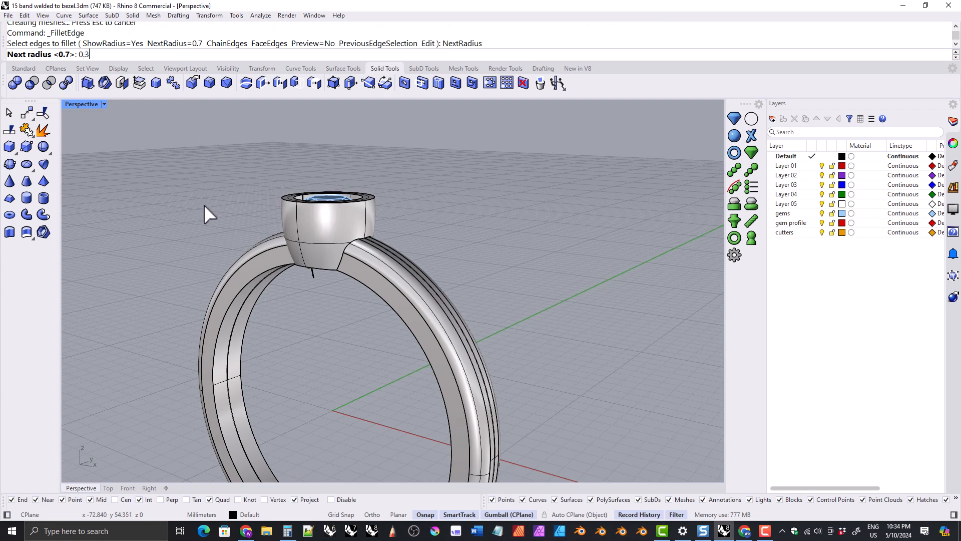
{"action": "key", "text": "Return"}
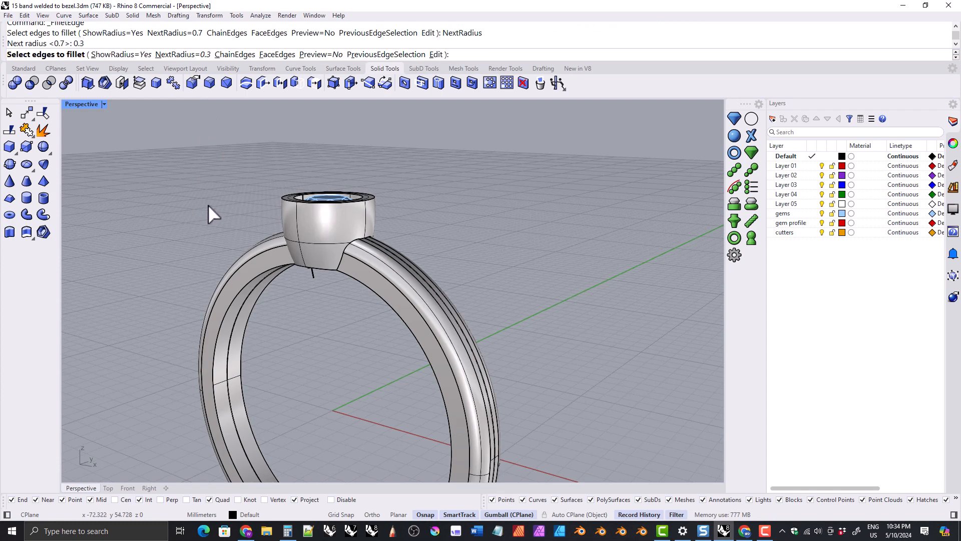
{"action": "left_click", "coordinate": [357, 285]}
{"action": "right_click_drag", "start_coordinate": [355, 287], "coordinate": [335, 164]}
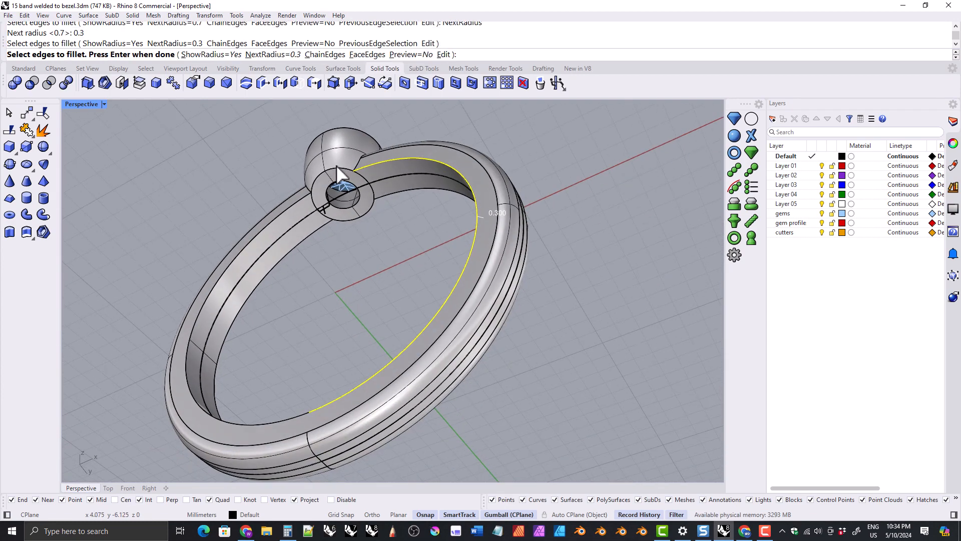
{"action": "left_click", "coordinate": [336, 179]}
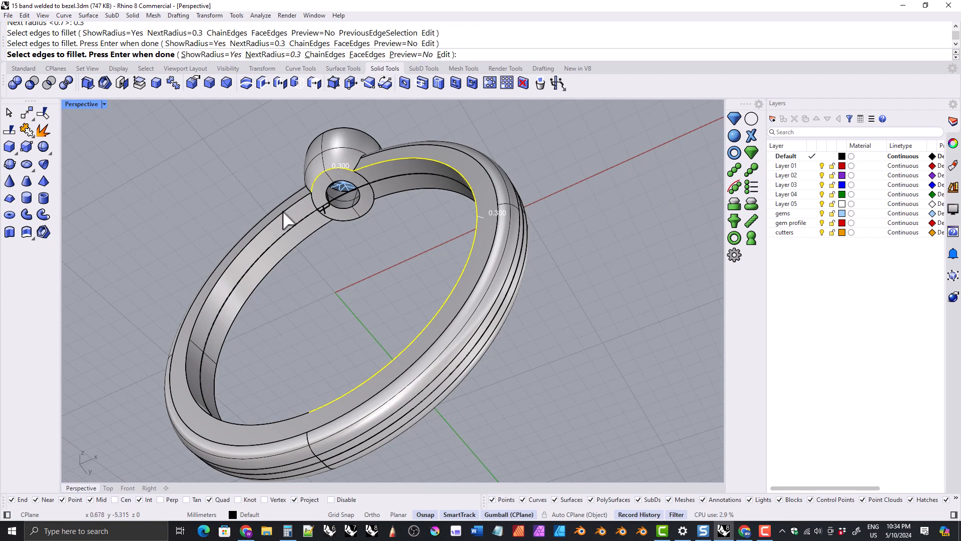
{"action": "left_click", "coordinate": [293, 220]}
Step: Add the inner band edges and bezel base edge along the opposite face of the ring to the fillet selection
{"action": "right_click_drag", "start_coordinate": [332, 285], "coordinate": [232, 248]}
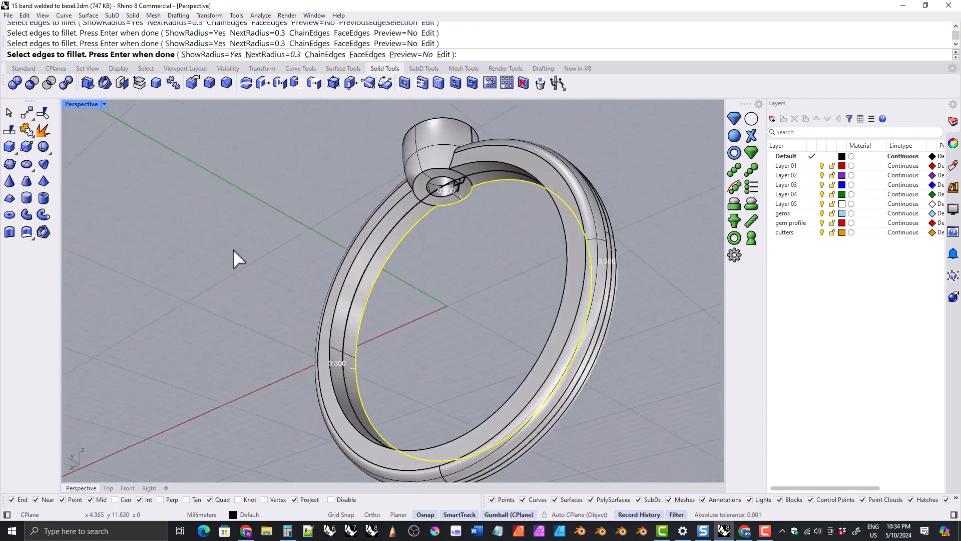
{"action": "scroll", "coordinate": [456, 170], "scroll_direction": "up", "scroll_amount": 3}
{"action": "left_click", "coordinate": [467, 159]}
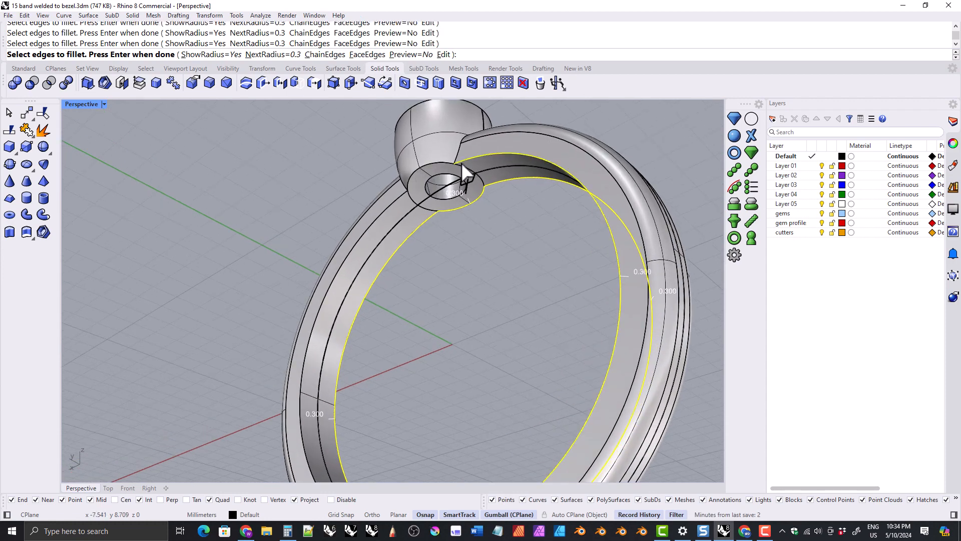
{"action": "left_click", "coordinate": [392, 201]}
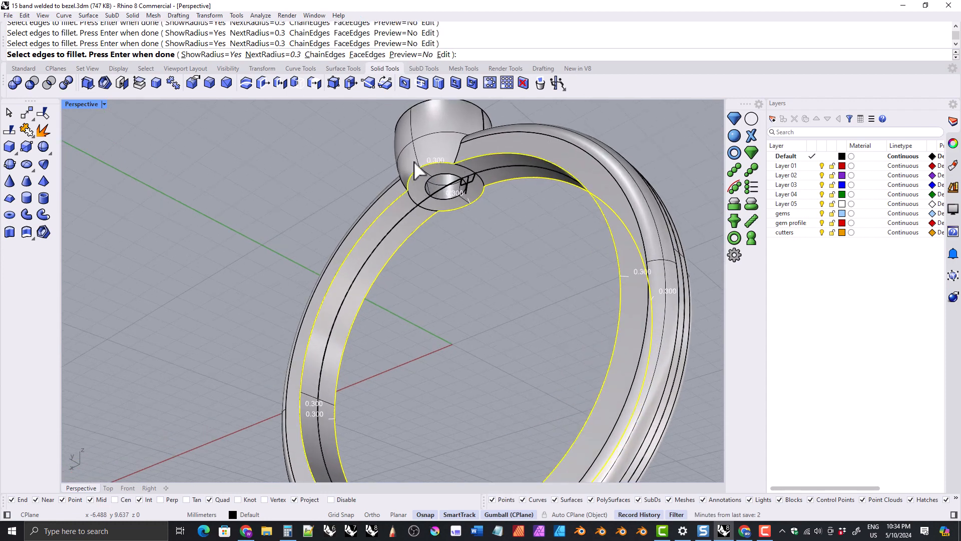
Step: Add the edges where the band meets the bezel on both sides and try to apply the 0.3 mm fillets
{"action": "right_click_drag", "start_coordinate": [414, 161], "coordinate": [370, 258]}
{"action": "scroll", "coordinate": [400, 222], "scroll_direction": "up", "scroll_amount": 2}
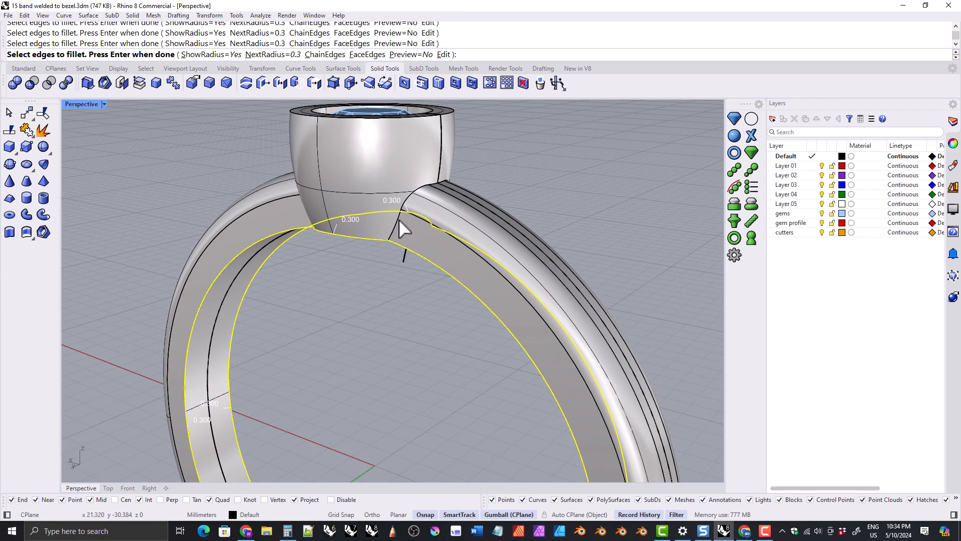
{"action": "left_click", "coordinate": [398, 231]}
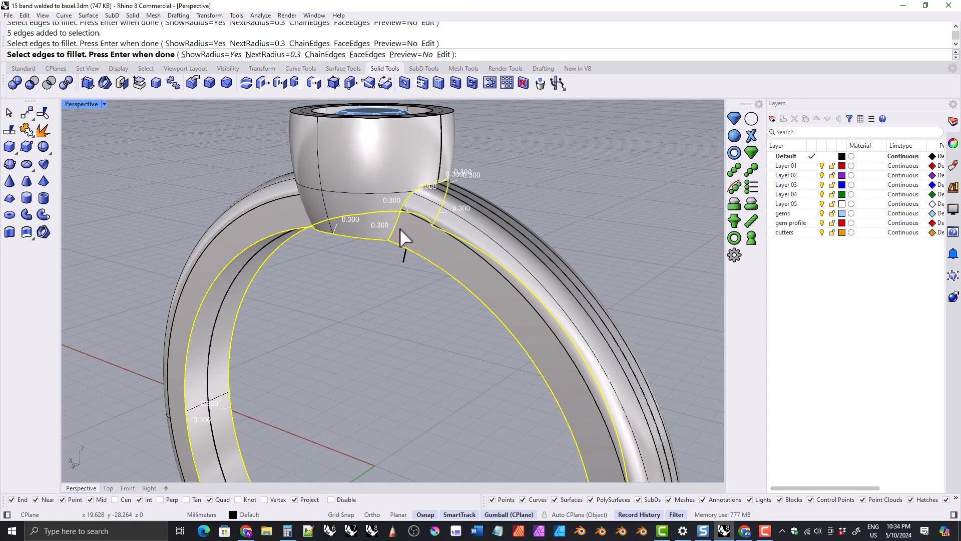
{"action": "right_click_drag", "start_coordinate": [399, 234], "coordinate": [306, 227]}
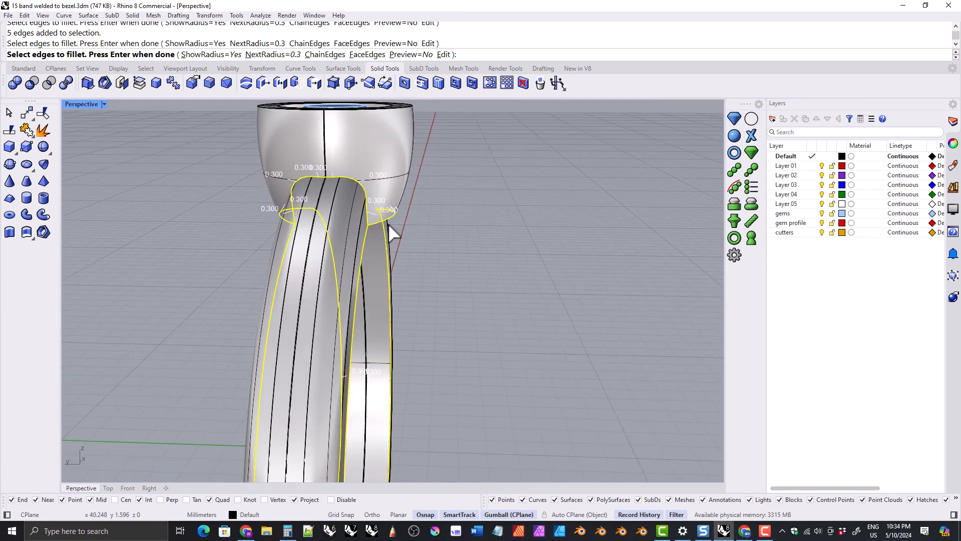
{"action": "right_click_drag", "start_coordinate": [388, 223], "coordinate": [225, 209]}
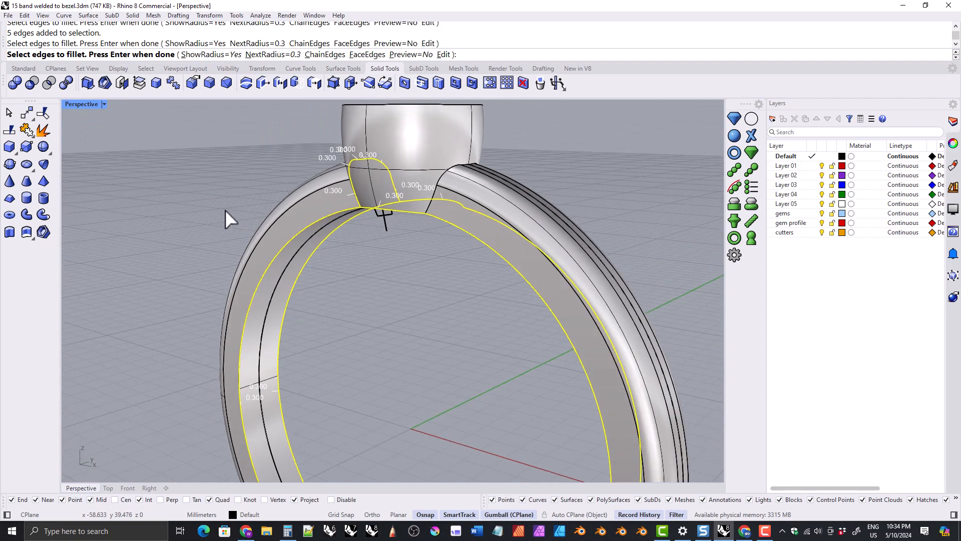
{"action": "left_click", "coordinate": [434, 208]}
{"action": "right_click_drag", "start_coordinate": [430, 206], "coordinate": [457, 234]}
{"action": "scroll", "coordinate": [421, 245], "scroll_direction": "down", "scroll_amount": 5}
{"action": "right_click_drag", "start_coordinate": [398, 300], "coordinate": [371, 300], "text": "shift"}
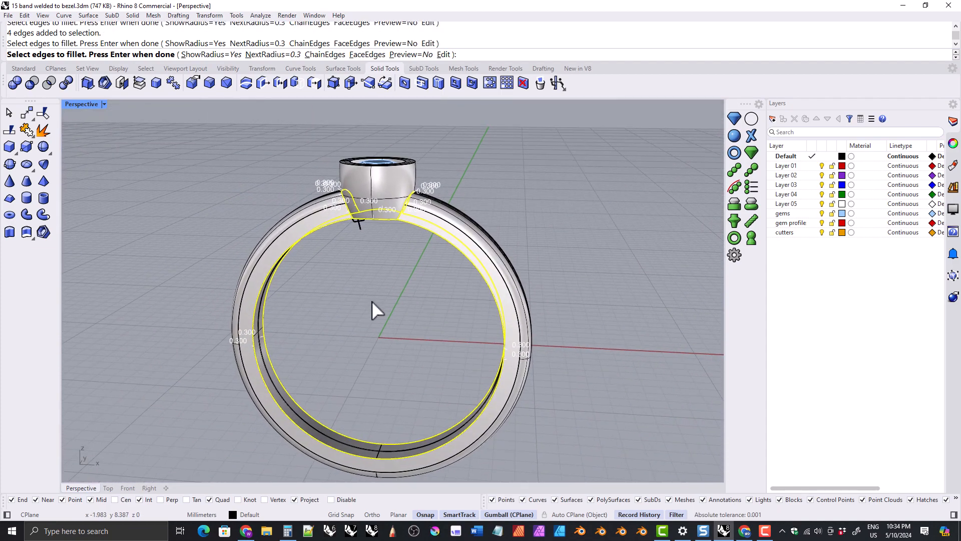
{"action": "key", "text": "Return"}
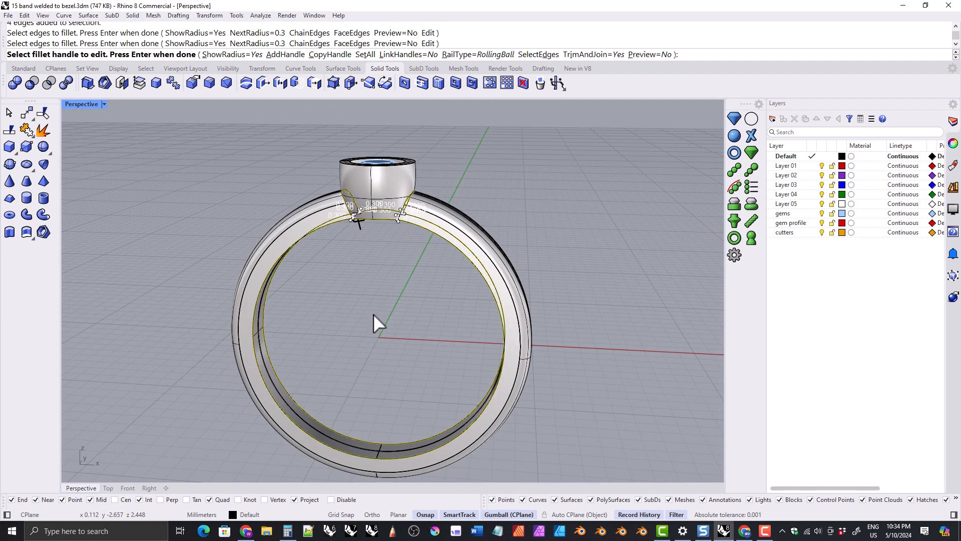
{"action": "key", "text": "Return"}
{"action": "right_click_drag", "start_coordinate": [382, 323], "coordinate": [392, 265]}
{"action": "scroll", "coordinate": [387, 205], "scroll_direction": "up", "scroll_amount": 8}
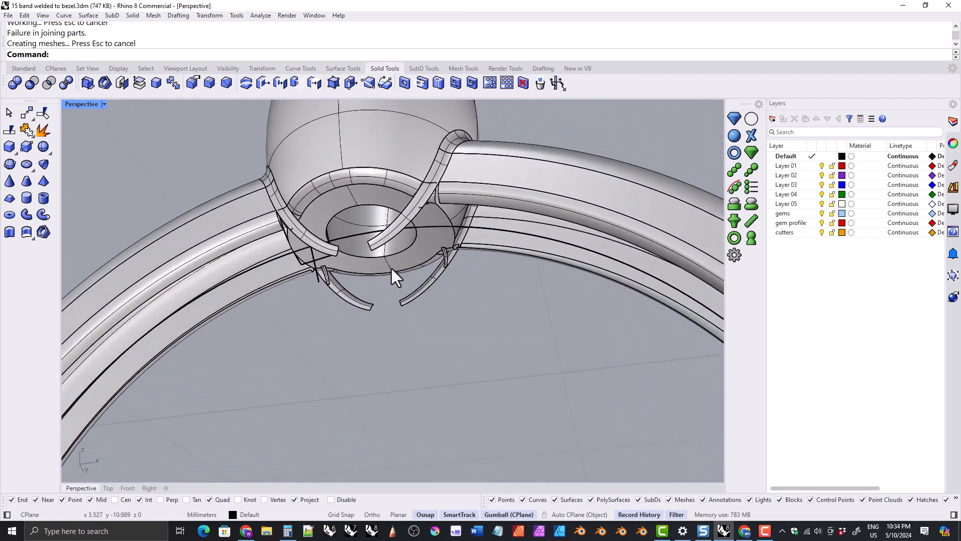
Step: Undo the 0.3 mm edge fillet on the ring
{"action": "key", "text": "ctrl+z"}
{"action": "left_click", "coordinate": [434, 325]}
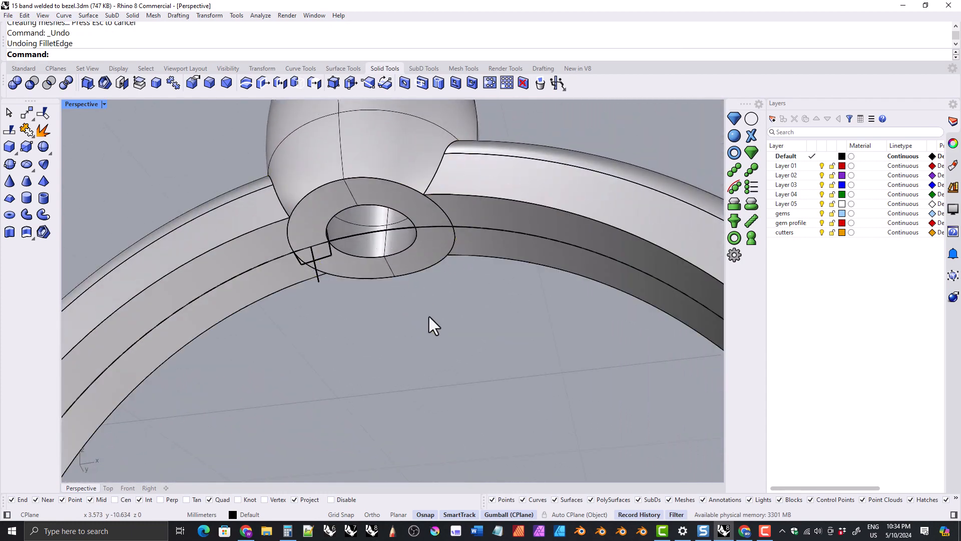
{"action": "right_click_drag", "start_coordinate": [429, 317], "coordinate": [430, 215]}
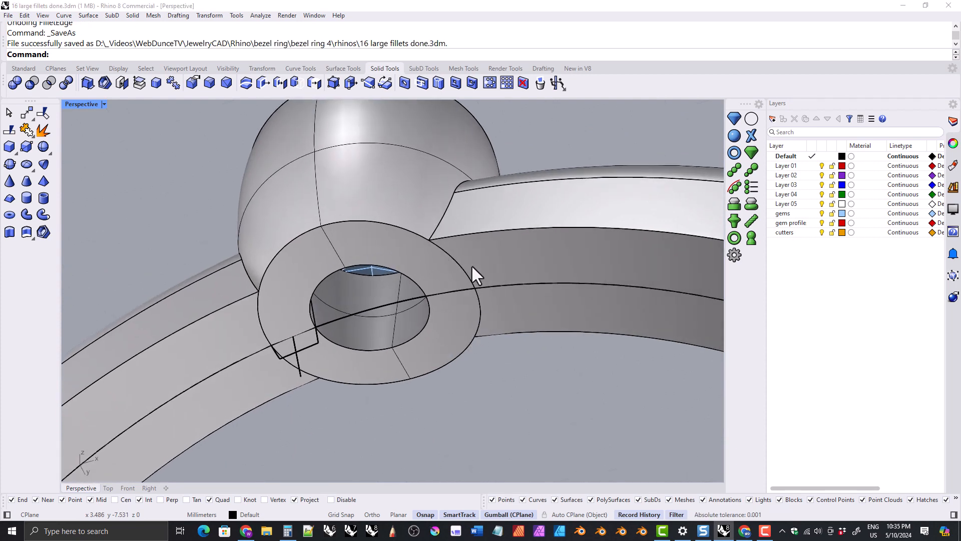
Step: Extract copies of the band's two inner surfaces and the bezel's flat base surface with the Copy option set to Yes
{"action": "scroll", "coordinate": [472, 267], "scroll_direction": "down", "scroll_amount": 4}
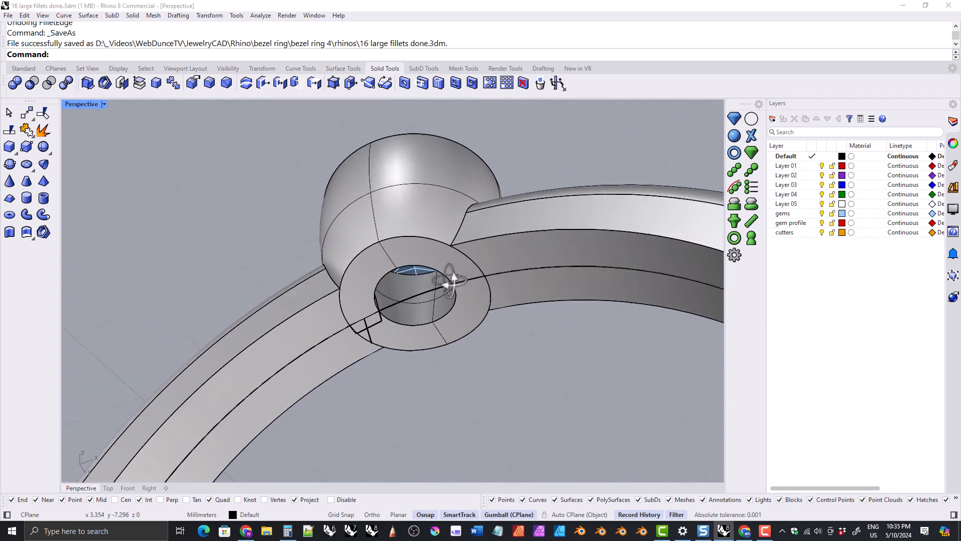
{"action": "right_click_drag", "start_coordinate": [448, 279], "coordinate": [440, 274]}
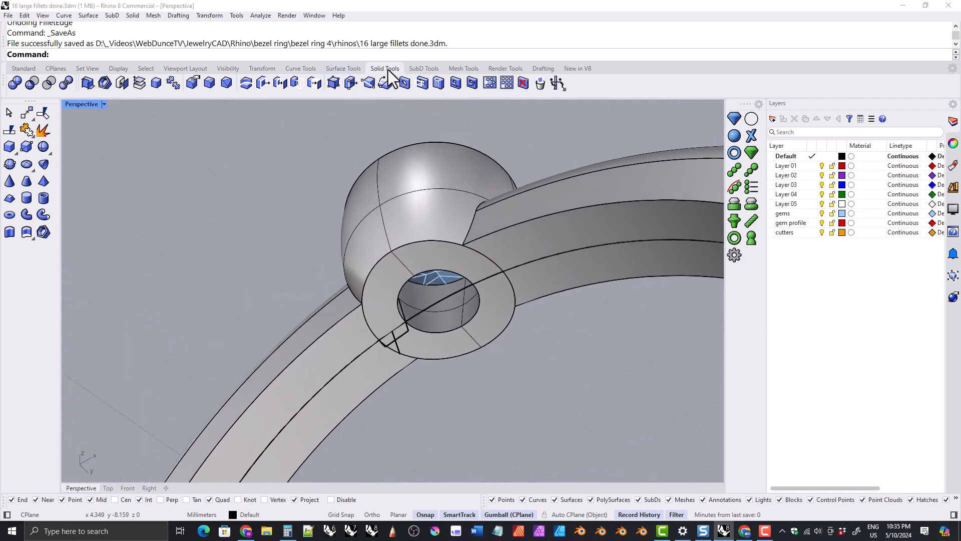
{"action": "left_click", "coordinate": [139, 83]}
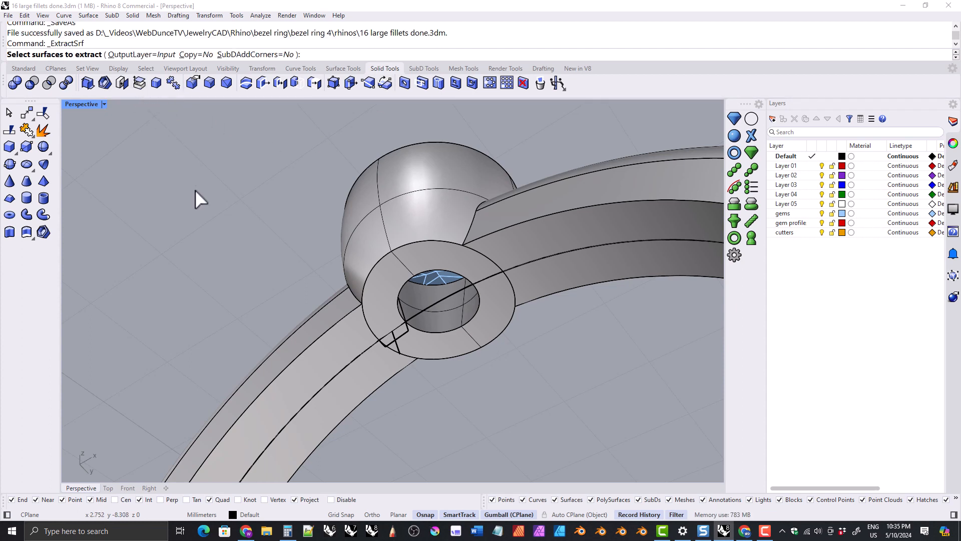
{"action": "left_click", "coordinate": [188, 55]}
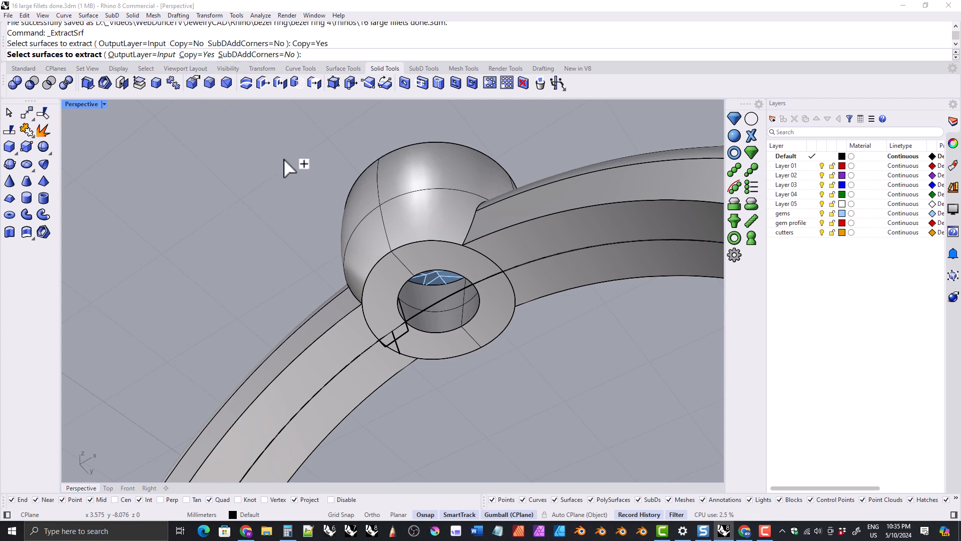
{"action": "scroll", "coordinate": [285, 169], "scroll_direction": "down", "scroll_amount": 2}
{"action": "right_click_drag", "start_coordinate": [284, 169], "coordinate": [292, 196]}
{"action": "left_click", "coordinate": [337, 260]}
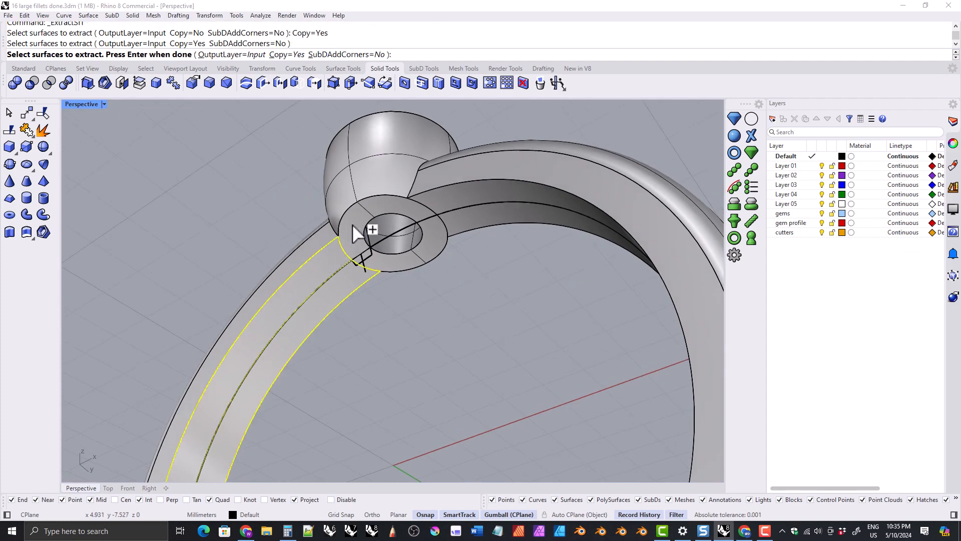
{"action": "left_click", "coordinate": [408, 212]}
{"action": "left_click", "coordinate": [440, 212]}
{"action": "scroll", "coordinate": [353, 193], "scroll_direction": "down", "scroll_amount": 6}
{"action": "right_click_drag", "start_coordinate": [365, 207], "coordinate": [339, 224]}
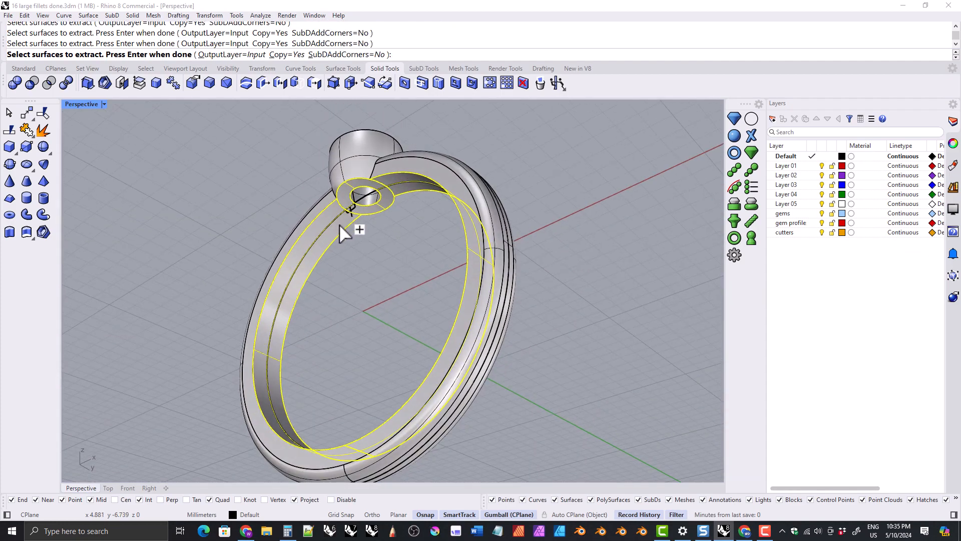
{"action": "right_click", "coordinate": [340, 224]}
Step: Move the copied inner surfaces away from the ring to inspect them, and delete the copies
{"action": "left_click_drag", "start_coordinate": [385, 324], "coordinate": [272, 279]}
{"action": "mouse_move", "coordinate": [279, 237]}
{"action": "right_mouse_down", "text": "shift"}
{"action": "mouse_move", "coordinate": [299, 254]}
{"action": "mouse_move", "coordinate": [255, 249]}
{"action": "mouse_move", "coordinate": [275, 234]}
{"action": "right_mouse_up", "text": "shift"}
{"action": "scroll", "coordinate": [423, 210], "scroll_direction": "up", "scroll_amount": 4}
{"action": "scroll", "coordinate": [424, 210], "scroll_direction": "up", "scroll_amount": 2}
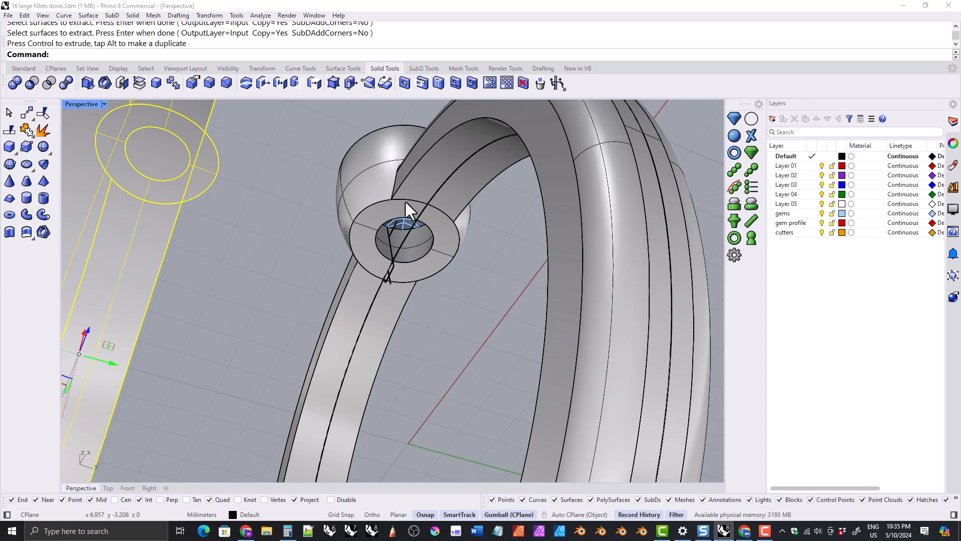
{"action": "scroll", "coordinate": [320, 185], "scroll_direction": "down", "scroll_amount": 5}
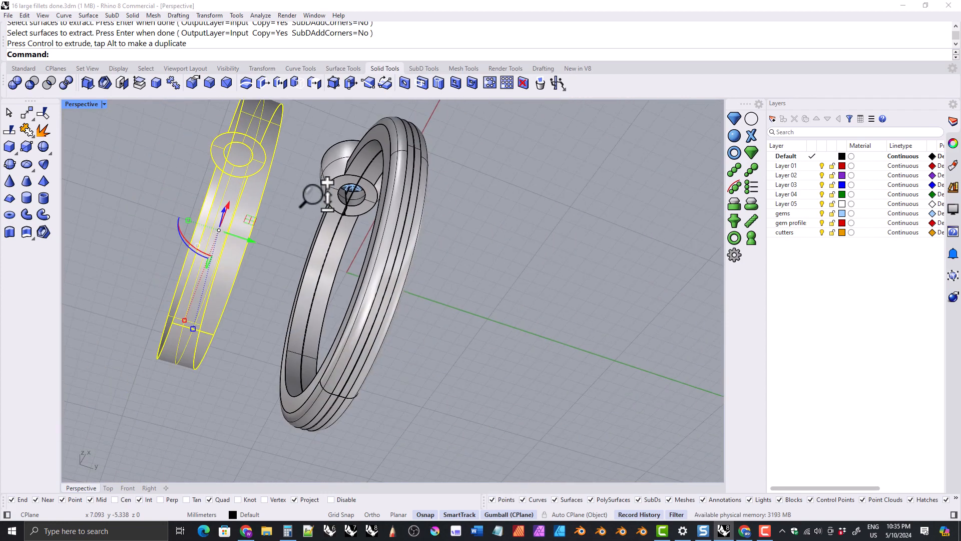
{"action": "mouse_move", "coordinate": [318, 193]}
{"action": "right_mouse_down"}
{"action": "mouse_move", "coordinate": [315, 242]}
{"action": "mouse_move", "coordinate": [303, 248]}
{"action": "mouse_move", "coordinate": [328, 205]}
{"action": "right_mouse_up"}
{"action": "key", "text": "Delete"}
Step: Extract the band's two inner surfaces and the bezel's base surface with Copy set to No, and delete them from the ring
{"action": "scroll", "coordinate": [329, 205], "scroll_direction": "up", "scroll_amount": 2}
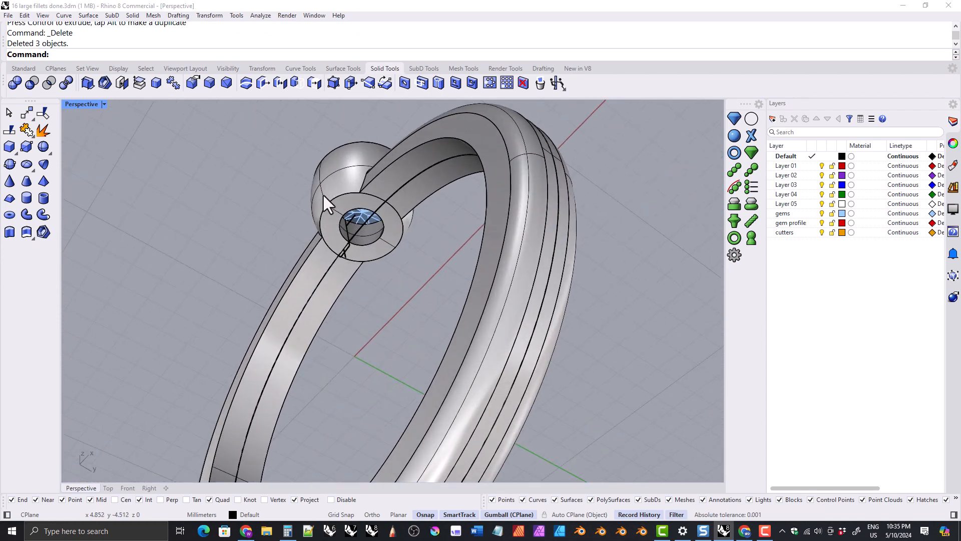
{"action": "left_click", "coordinate": [139, 83]}
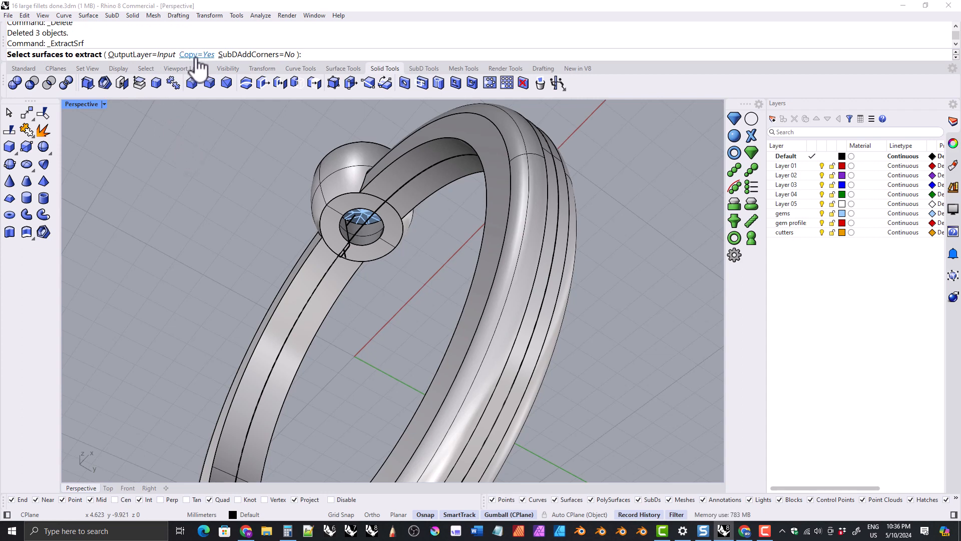
{"action": "left_click", "coordinate": [198, 55]}
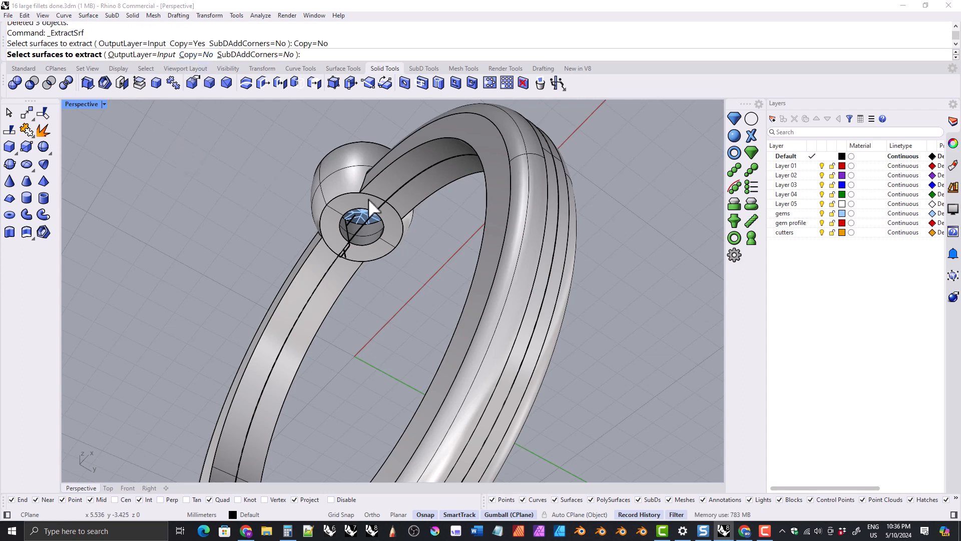
{"action": "left_click", "coordinate": [385, 186]}
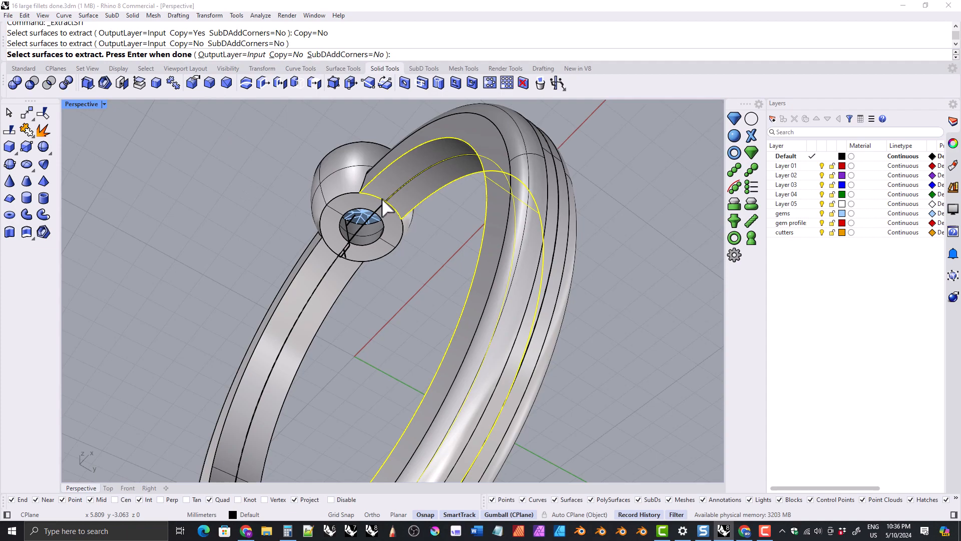
{"action": "left_click", "coordinate": [321, 258]}
{"action": "right_click_drag", "start_coordinate": [320, 258], "coordinate": [352, 212]}
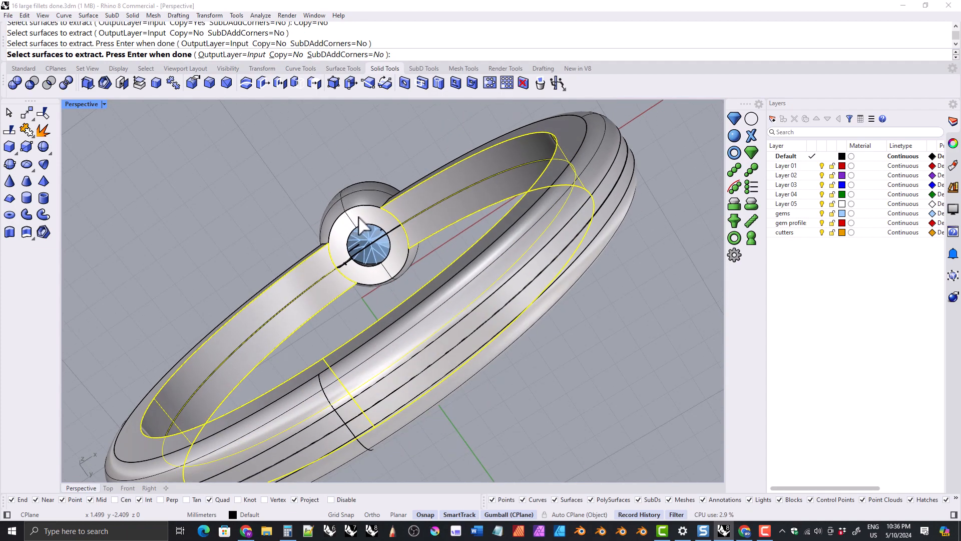
{"action": "left_click", "coordinate": [359, 217]}
{"action": "right_click_drag", "start_coordinate": [295, 167], "coordinate": [284, 295]}
{"action": "key", "text": "Return"}
{"action": "key", "text": "Delete"}
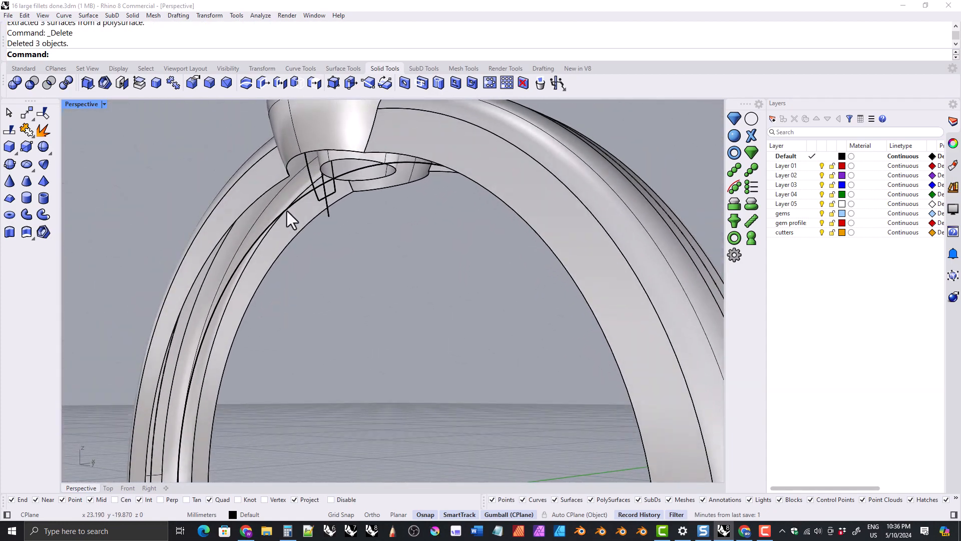
Step: Extrude the ring's inner circle curve as a solid on both sides, extending well beyond the width of the band
{"action": "left_click", "coordinate": [291, 207]}
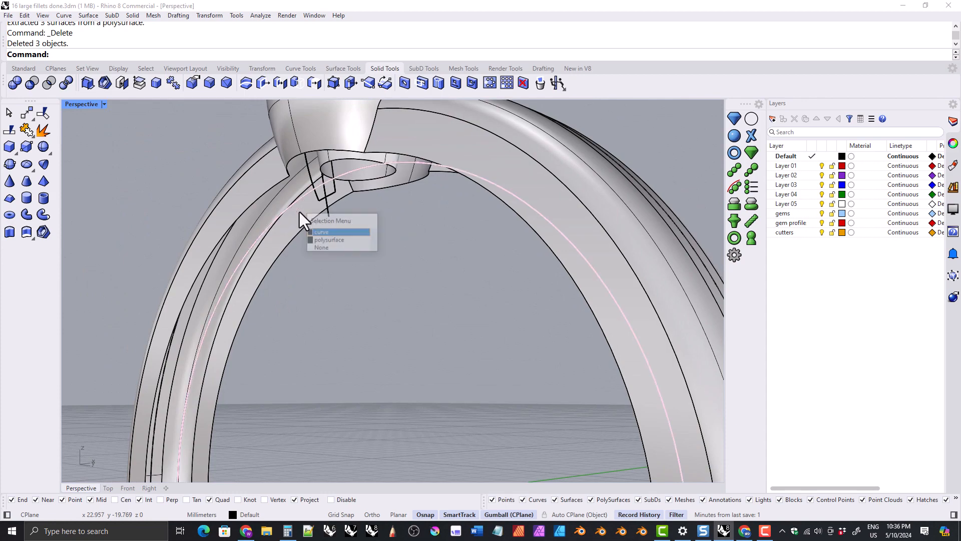
{"action": "left_click", "coordinate": [335, 232]}
{"action": "scroll", "coordinate": [357, 213], "scroll_direction": "down", "scroll_amount": 6}
{"action": "right_click_drag", "start_coordinate": [356, 215], "coordinate": [338, 301]}
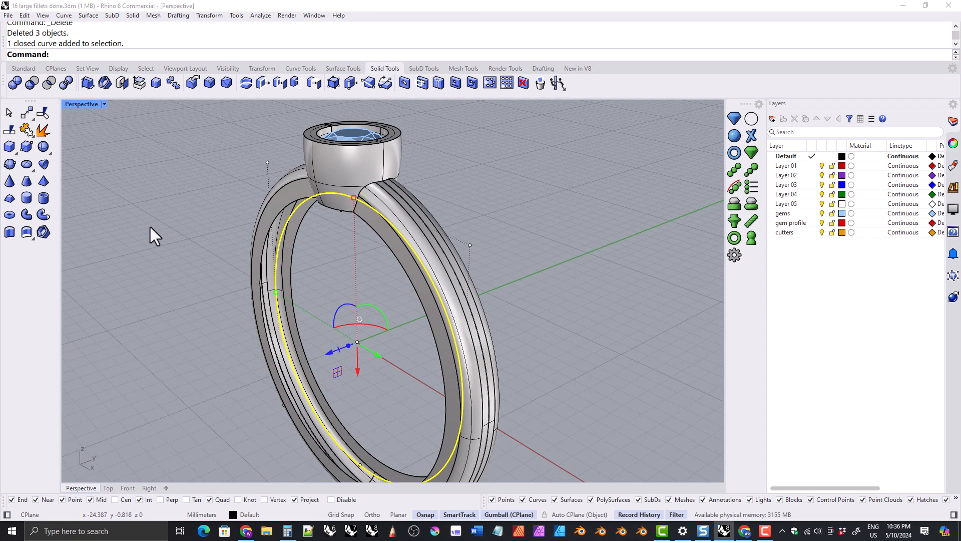
{"action": "left_click", "coordinate": [9, 231]}
{"action": "right_click_drag", "start_coordinate": [200, 237], "coordinate": [203, 221]}
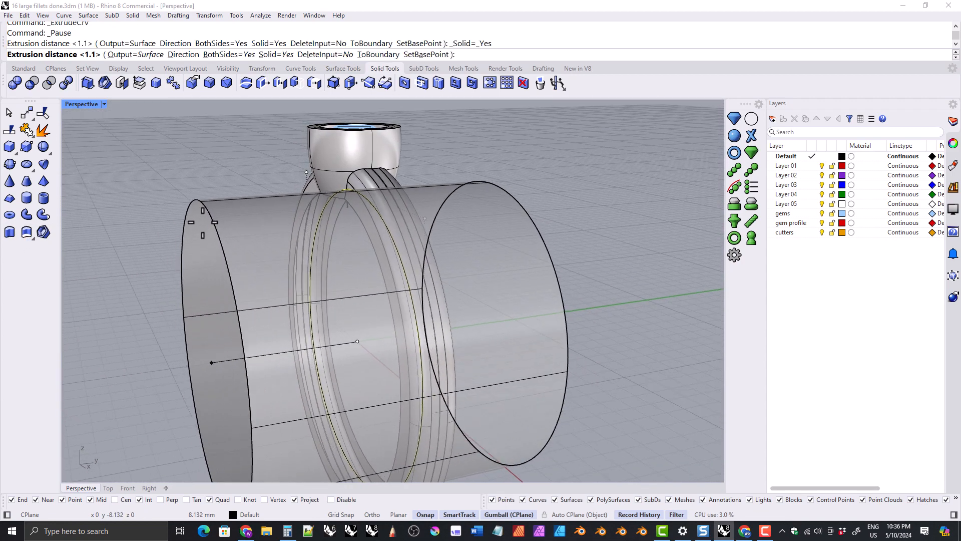
{"action": "left_click", "coordinate": [228, 221]}
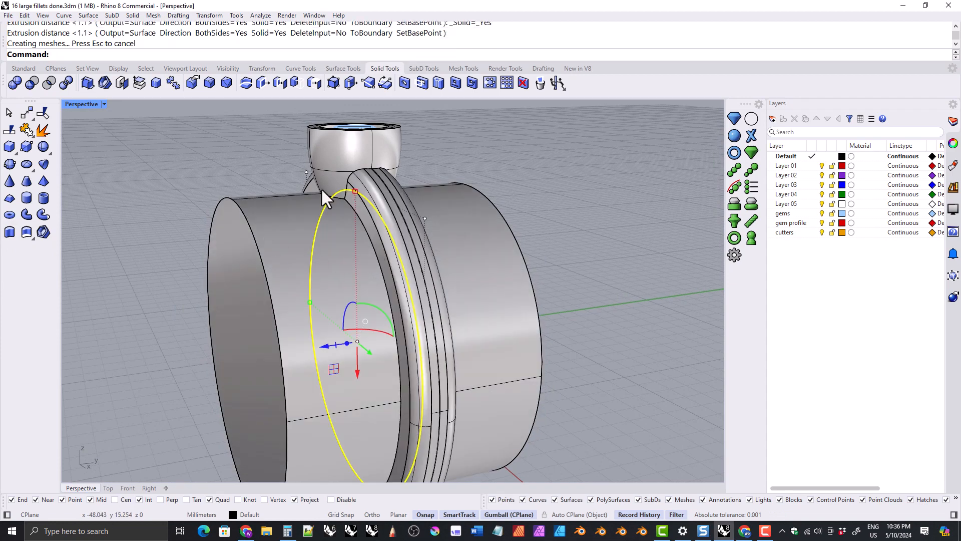
Step: Split the extruded finger-hole cylinder using the ring polysurface as the cutting object and accept the broken history
{"action": "right_click_drag", "start_coordinate": [322, 191], "coordinate": [337, 188]}
{"action": "right_click_drag", "start_coordinate": [390, 230], "coordinate": [362, 229]}
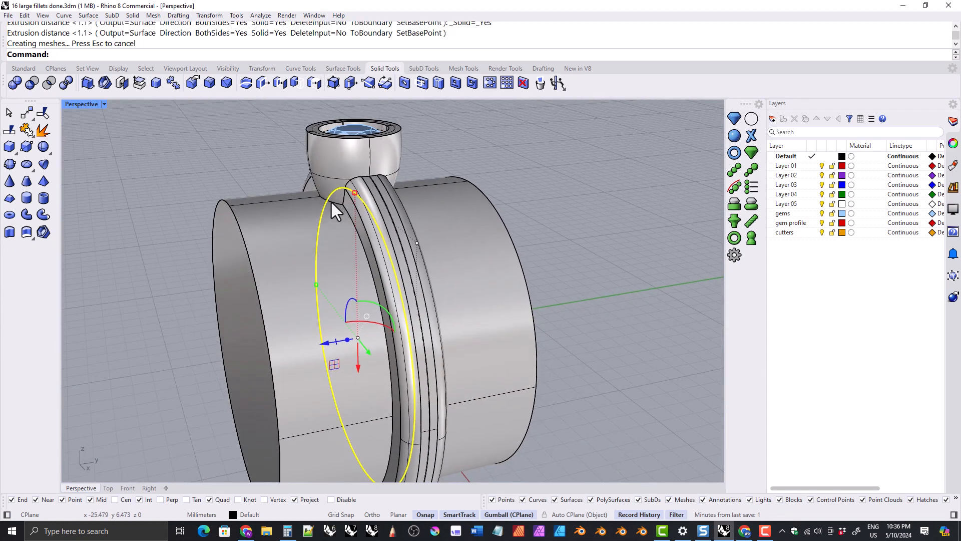
{"action": "right_click_drag", "start_coordinate": [330, 200], "coordinate": [353, 237]}
{"action": "left_click", "coordinate": [257, 227]}
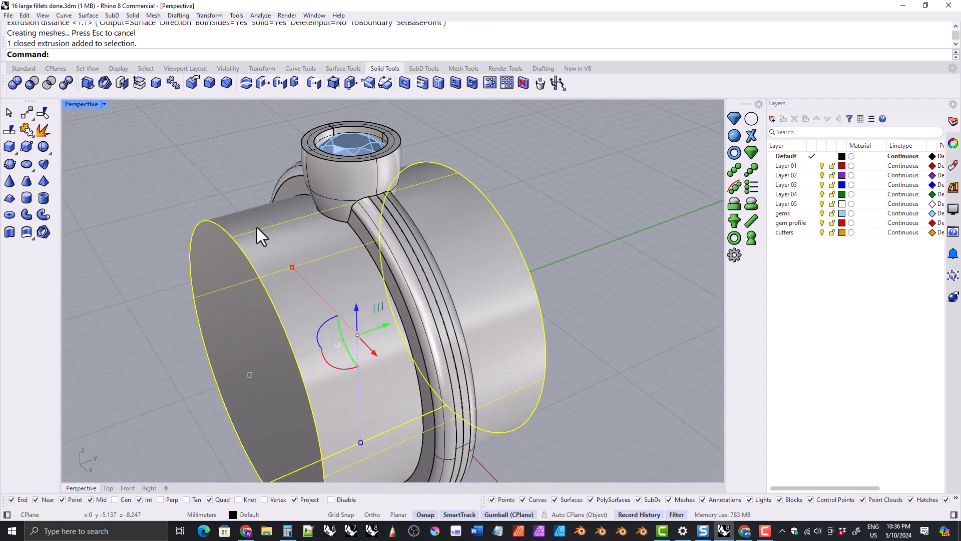
{"action": "right_click_drag", "start_coordinate": [257, 227], "coordinate": [365, 238]}
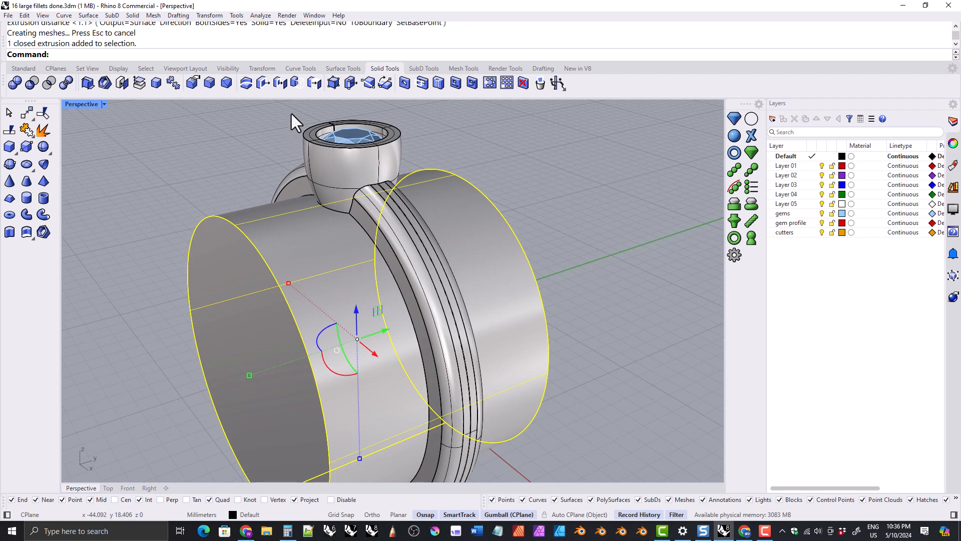
{"action": "left_click", "coordinate": [11, 131]}
{"action": "left_click", "coordinate": [368, 221]}
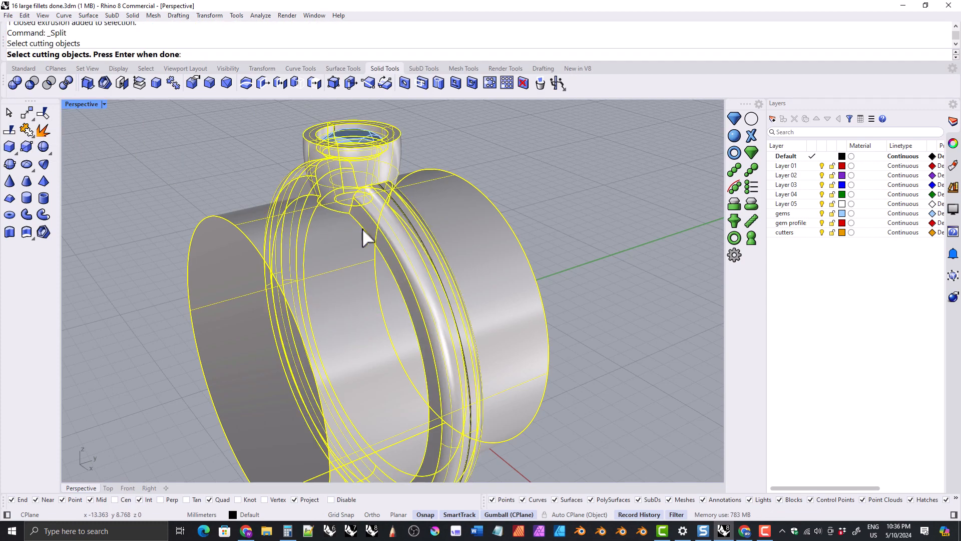
{"action": "key", "text": "Return"}
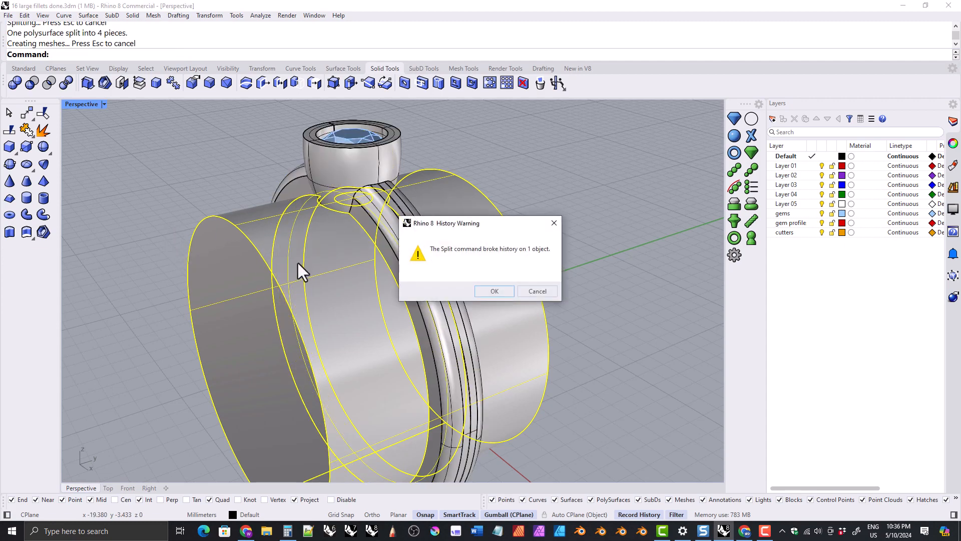
{"action": "left_click", "coordinate": [494, 292]}
Step: Delete the two outer cylinder pieces beyond the band and the small piece covering the bezel's hole
{"action": "right_click_drag", "start_coordinate": [330, 251], "coordinate": [193, 198]}
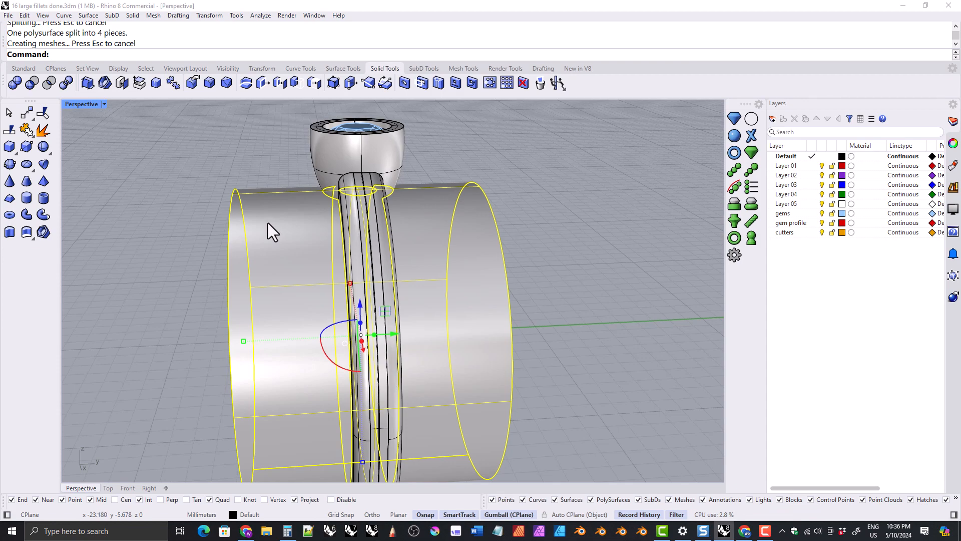
{"action": "right_click_drag", "start_coordinate": [266, 259], "coordinate": [319, 254]}
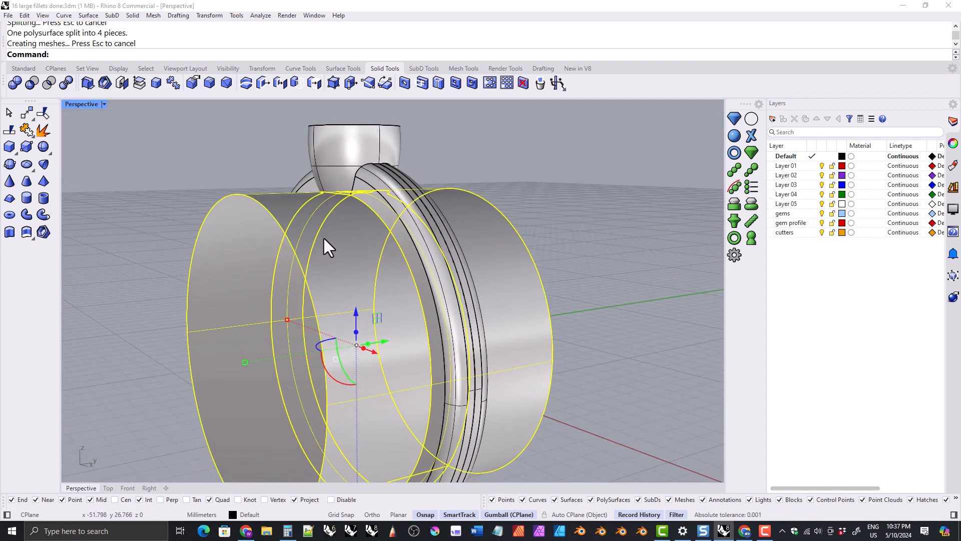
{"action": "right_click_drag", "start_coordinate": [333, 239], "coordinate": [299, 281]}
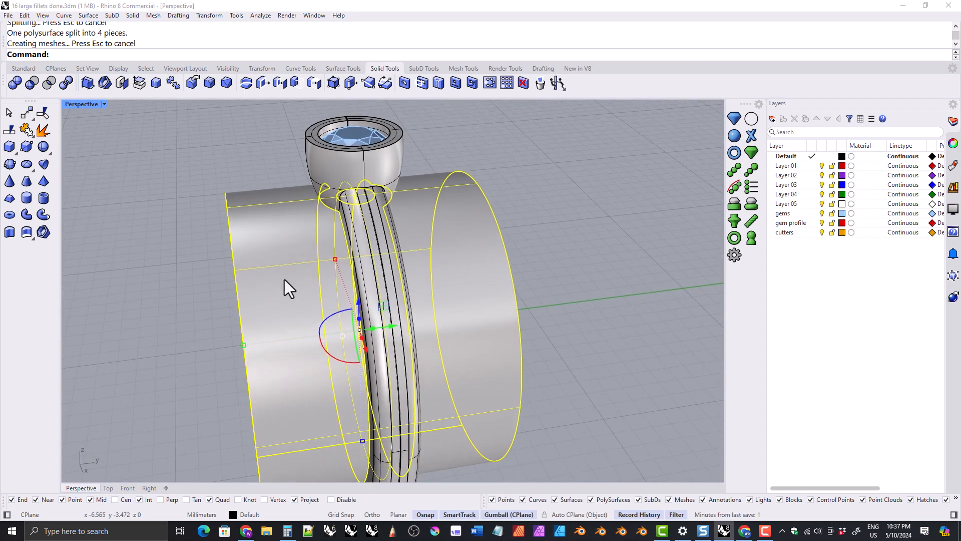
{"action": "left_click", "coordinate": [270, 256]}
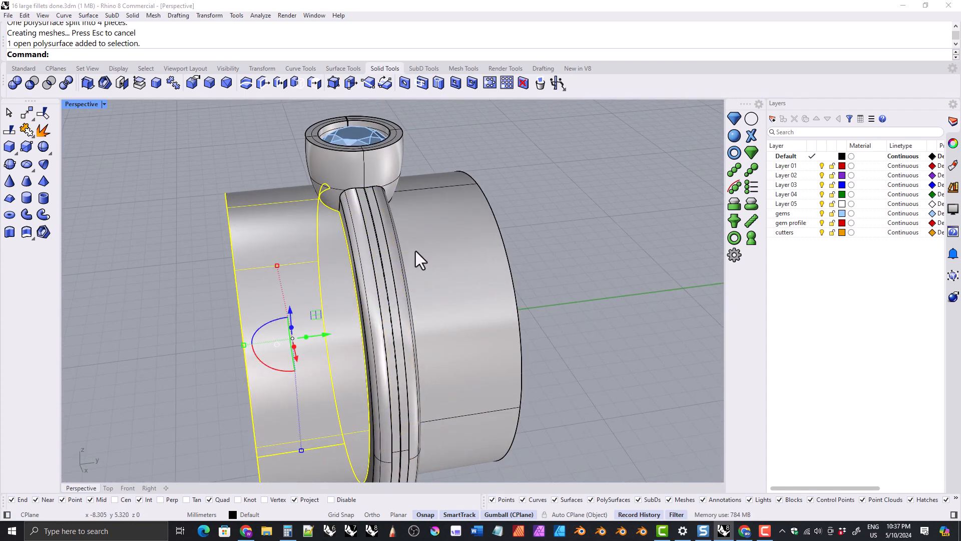
{"action": "key", "text": "Delete"}
{"action": "left_click", "coordinate": [422, 264]}
{"action": "key", "text": "Delete"}
{"action": "right_click_drag", "start_coordinate": [227, 310], "coordinate": [290, 251]}
{"action": "scroll", "coordinate": [356, 207], "scroll_direction": "up", "scroll_amount": 5}
{"action": "left_click", "coordinate": [361, 230]}
{"action": "key", "text": "Delete"}
Step: Join the remaining inner band surface with the open ring polysurface into one object
{"action": "scroll", "coordinate": [313, 224], "scroll_direction": "down", "scroll_amount": 5}
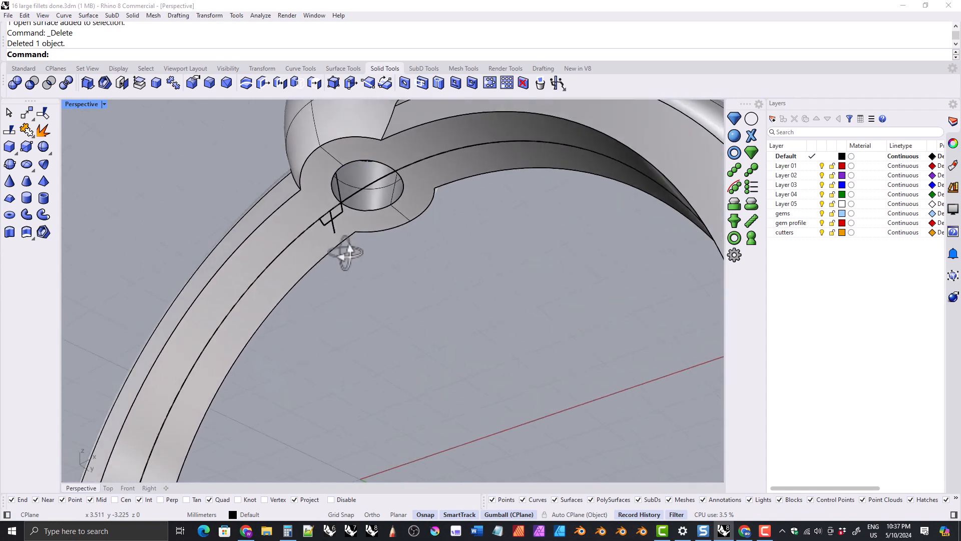
{"action": "left_click", "coordinate": [296, 224]}
{"action": "right_click_drag", "start_coordinate": [316, 219], "coordinate": [357, 215]}
{"action": "scroll", "coordinate": [331, 215], "scroll_direction": "up", "scroll_amount": 4}
{"action": "scroll", "coordinate": [299, 171], "scroll_direction": "down", "scroll_amount": 6}
{"action": "left_click", "coordinate": [365, 169], "text": "shift"}
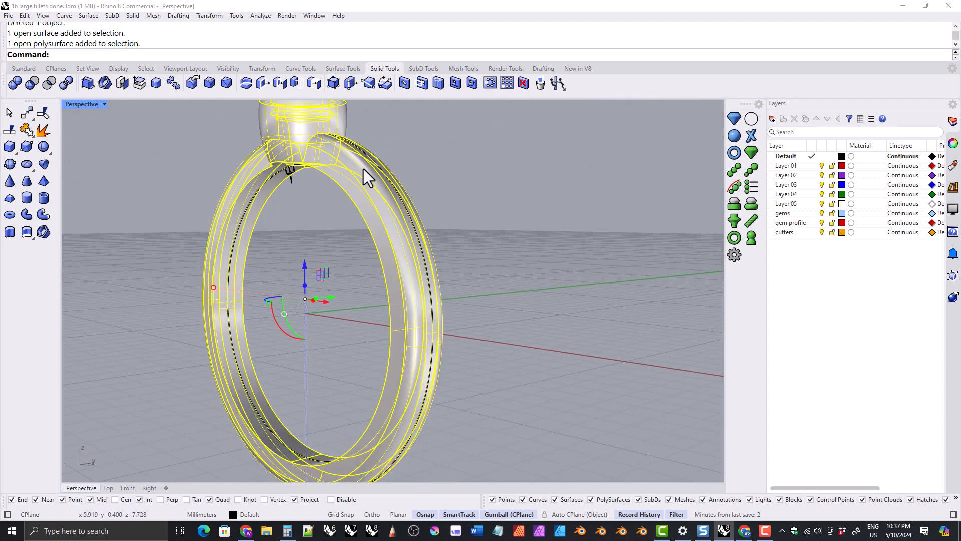
{"action": "right_click_drag", "start_coordinate": [364, 169], "coordinate": [290, 210]}
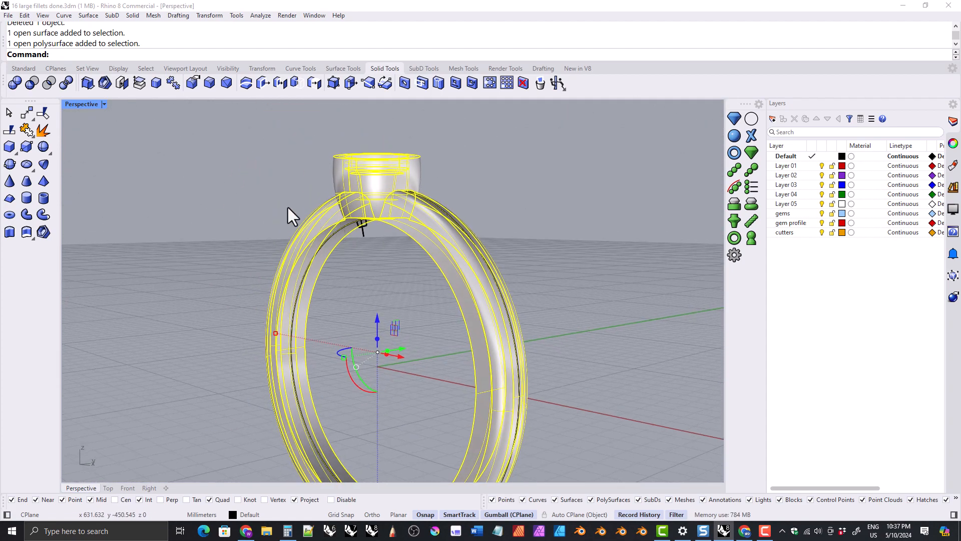
{"action": "left_click", "coordinate": [26, 130]}
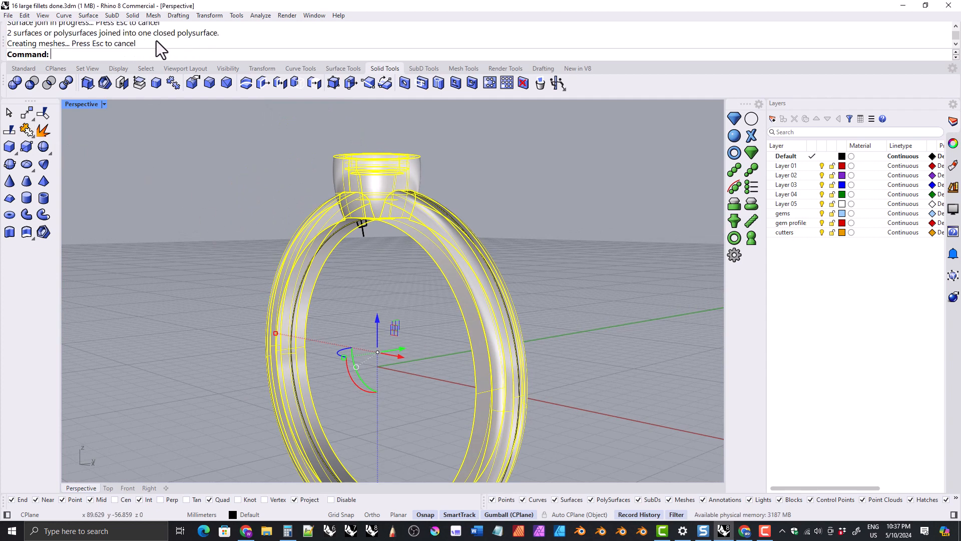
{"action": "left_click", "coordinate": [250, 223]}
{"action": "right_click_drag", "start_coordinate": [250, 226], "coordinate": [241, 163]}
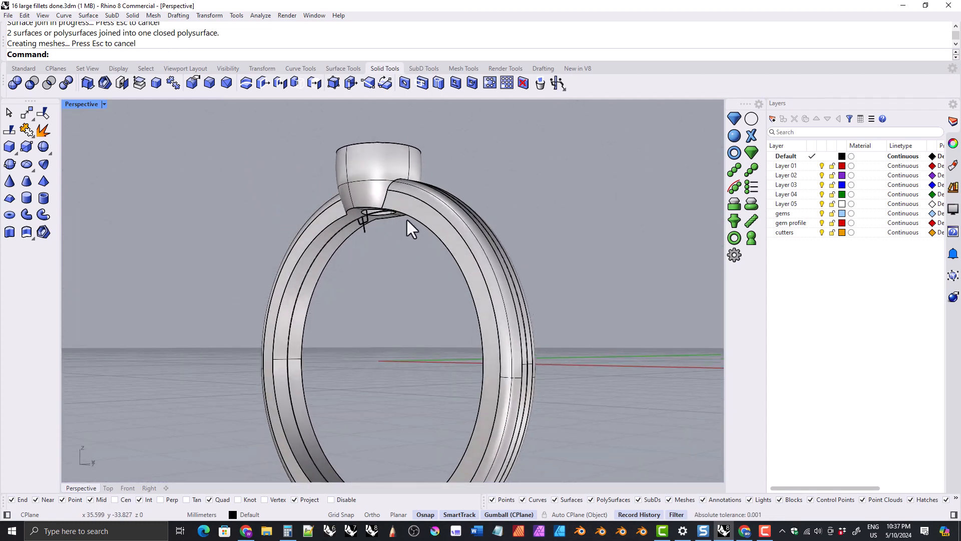
Step: Fillet both inner edges of the band and the seams where it meets the bezel with a 0.3 mm radius
{"action": "right_click_drag", "start_coordinate": [384, 222], "coordinate": [364, 212], "text": "shift"}
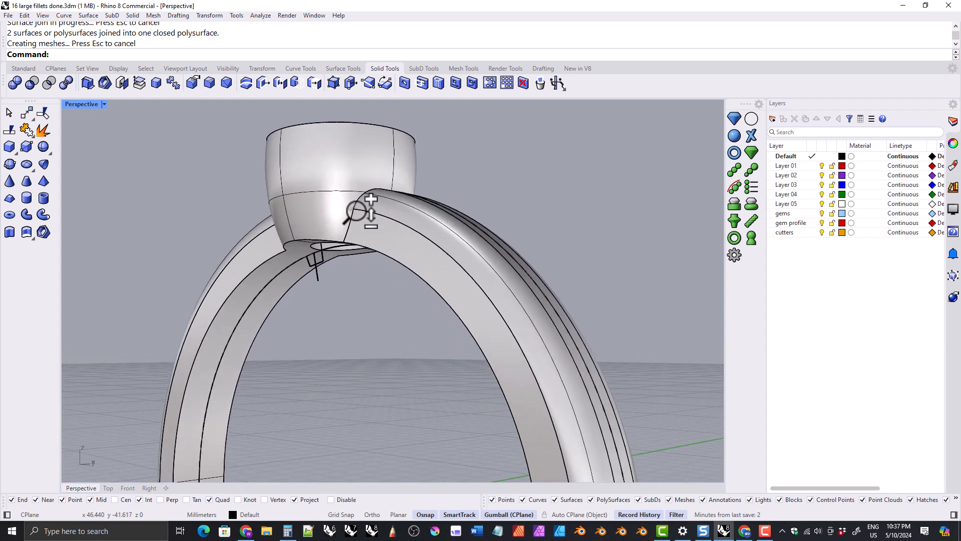
{"action": "left_click", "coordinate": [209, 82]}
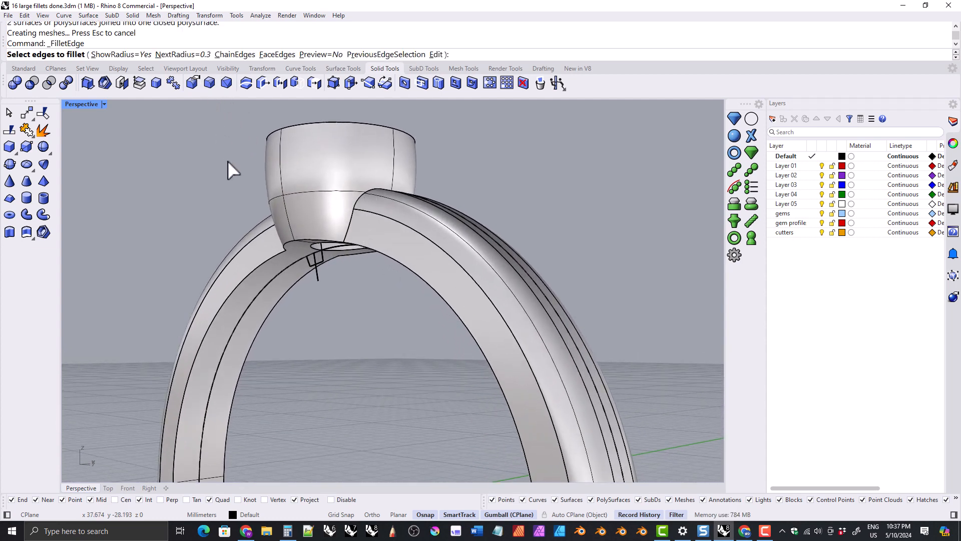
{"action": "left_click", "coordinate": [401, 266]}
{"action": "left_click", "coordinate": [270, 258]}
{"action": "right_click_drag", "start_coordinate": [269, 259], "coordinate": [350, 210]}
{"action": "left_click", "coordinate": [395, 172]}
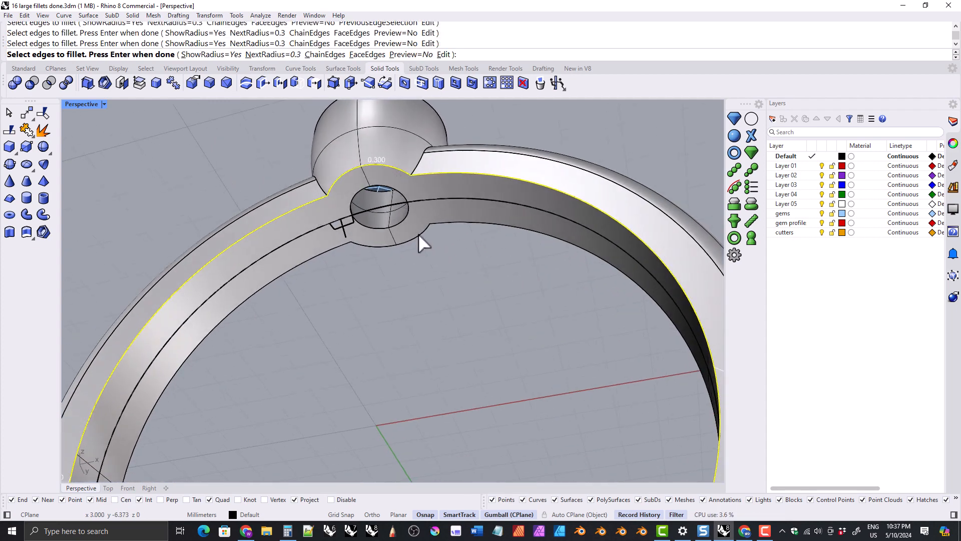
{"action": "left_click", "coordinate": [418, 233]}
{"action": "left_click", "coordinate": [445, 224]}
{"action": "left_click", "coordinate": [356, 253]}
{"action": "right_click_drag", "start_coordinate": [356, 252], "coordinate": [398, 191]}
{"action": "double_click", "coordinate": [399, 206]}
{"action": "right_click_drag", "start_coordinate": [275, 240], "coordinate": [306, 249]}
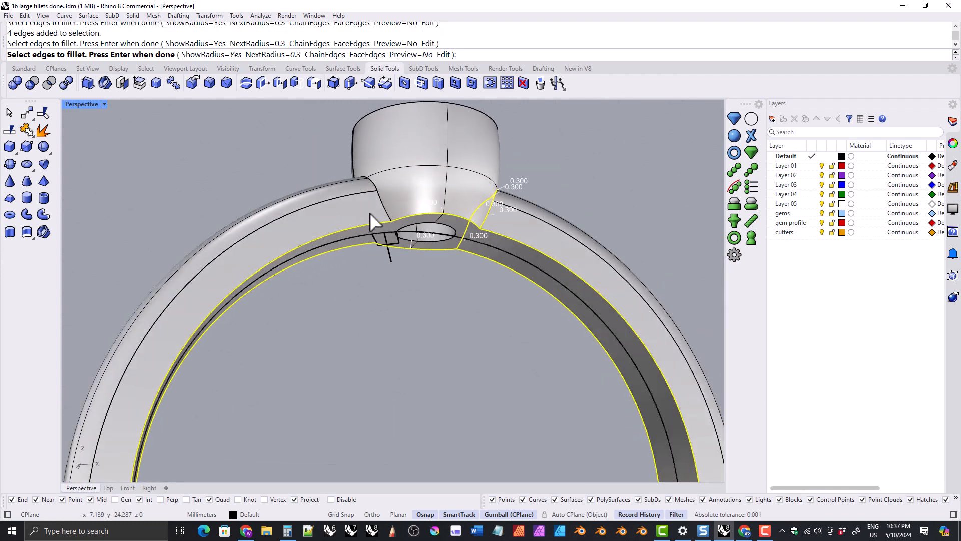
{"action": "left_click", "coordinate": [391, 215]}
{"action": "scroll", "coordinate": [410, 228], "scroll_direction": "down", "scroll_amount": 5}
{"action": "right_click_drag", "start_coordinate": [411, 229], "coordinate": [399, 183]}
{"action": "right_click", "coordinate": [308, 317]}
{"action": "right_click", "coordinate": [308, 316]}
{"action": "scroll", "coordinate": [406, 179], "scroll_direction": "up", "scroll_amount": 5}
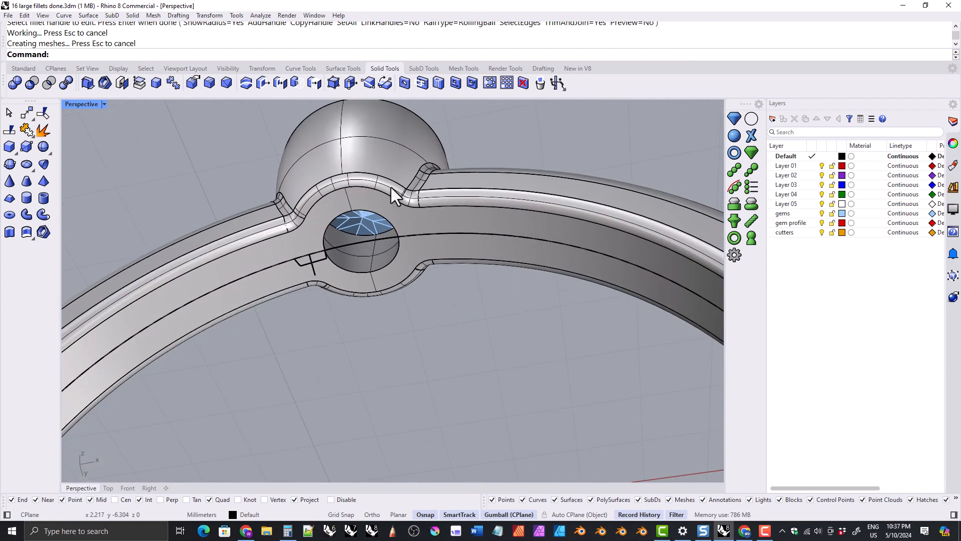
Step: Fillet the rim of the hole beneath the bezel, on the band's inner surface, with a 0.2 mm radius
{"action": "right_click_drag", "start_coordinate": [339, 212], "coordinate": [328, 251]}
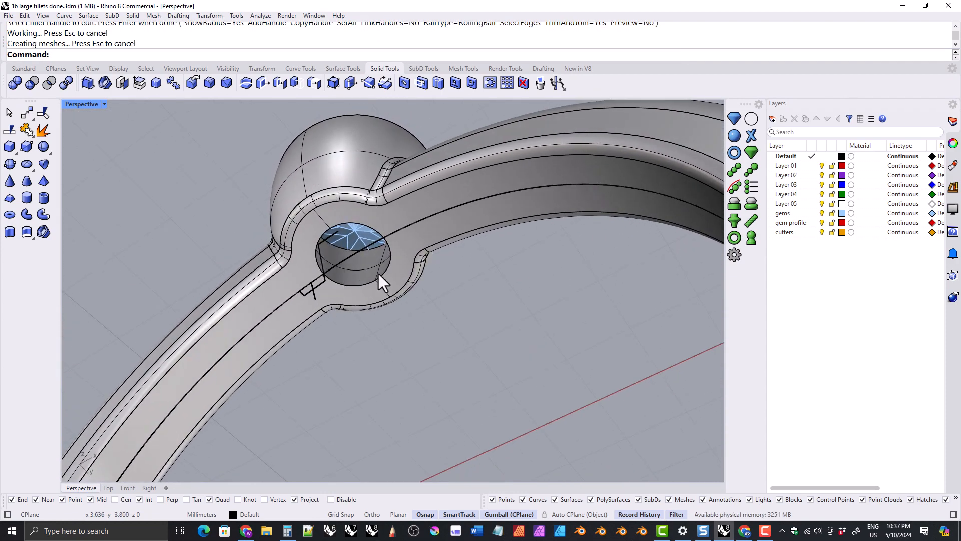
{"action": "left_click", "coordinate": [209, 83]}
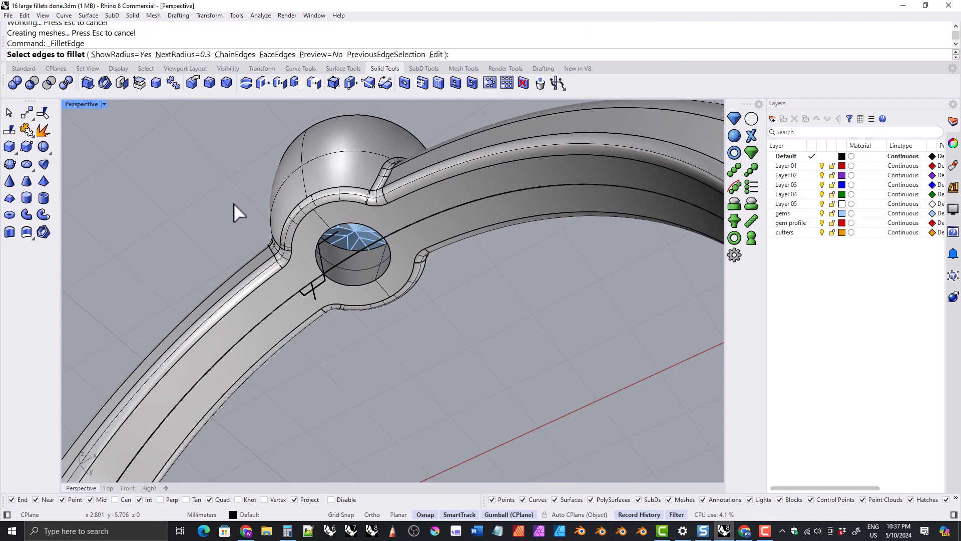
{"action": "type", "text": "0.2"}
{"action": "key", "text": "Return"}
{"action": "left_click", "coordinate": [318, 243]}
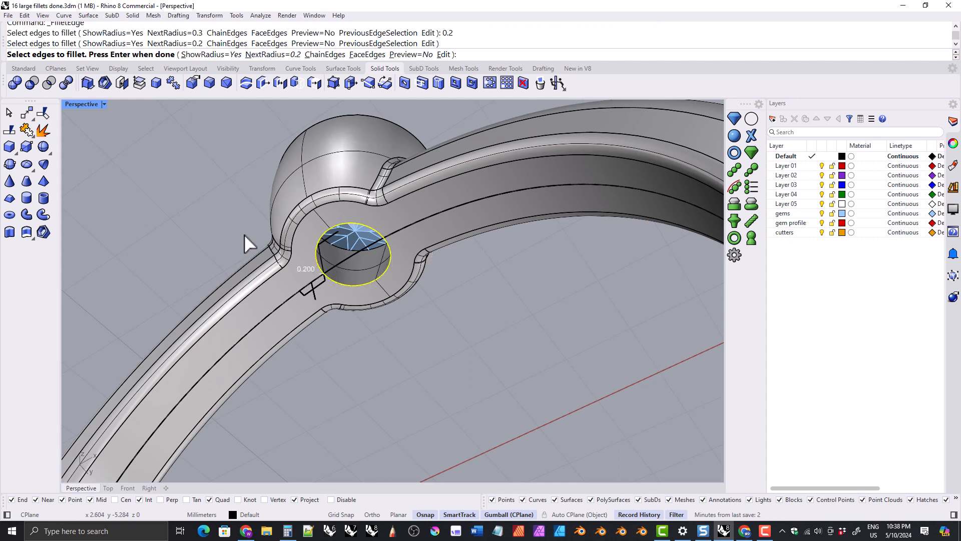
{"action": "key", "text": "Return"}
{"action": "key", "text": "Return"}
{"action": "scroll", "coordinate": [322, 175], "scroll_direction": "down", "scroll_amount": 3}
{"action": "right_click_drag", "start_coordinate": [323, 175], "coordinate": [342, 275]}
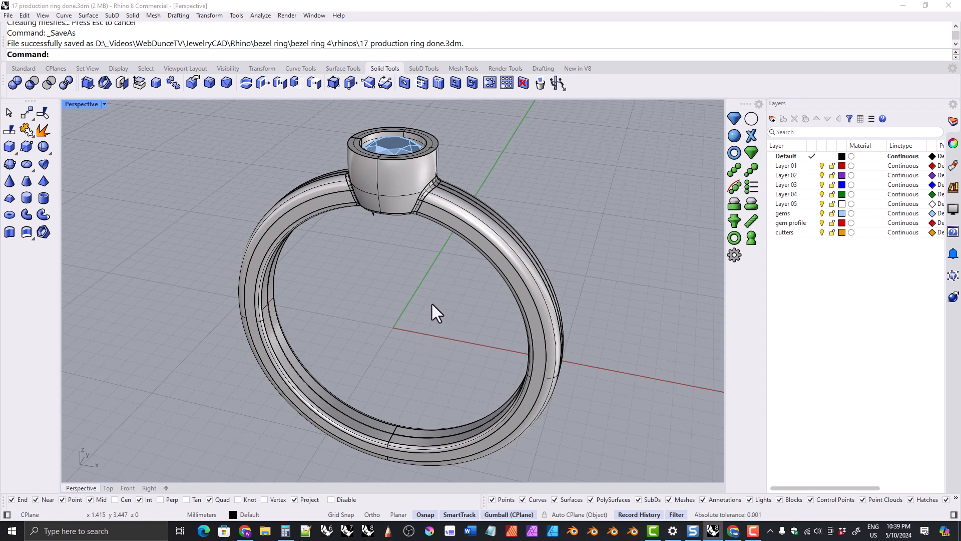
Step: Copy the finished ring to Layer 01 and rename that layer production
{"action": "mouse_move", "coordinate": [431, 311]}
{"action": "right_mouse_down"}
{"action": "mouse_move", "coordinate": [395, 279]}
{"action": "mouse_move", "coordinate": [425, 296]}
{"action": "mouse_move", "coordinate": [432, 321]}
{"action": "right_mouse_up"}
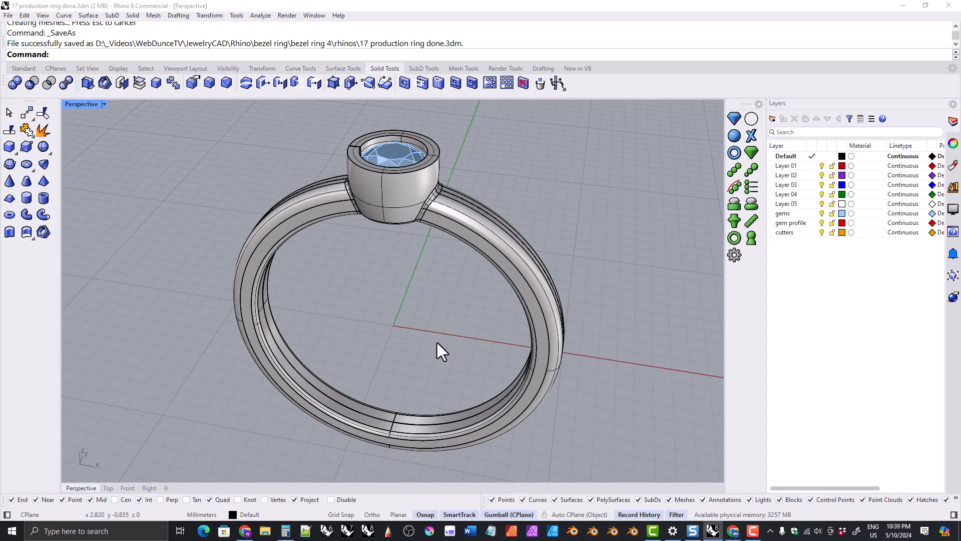
{"action": "left_click", "coordinate": [532, 296]}
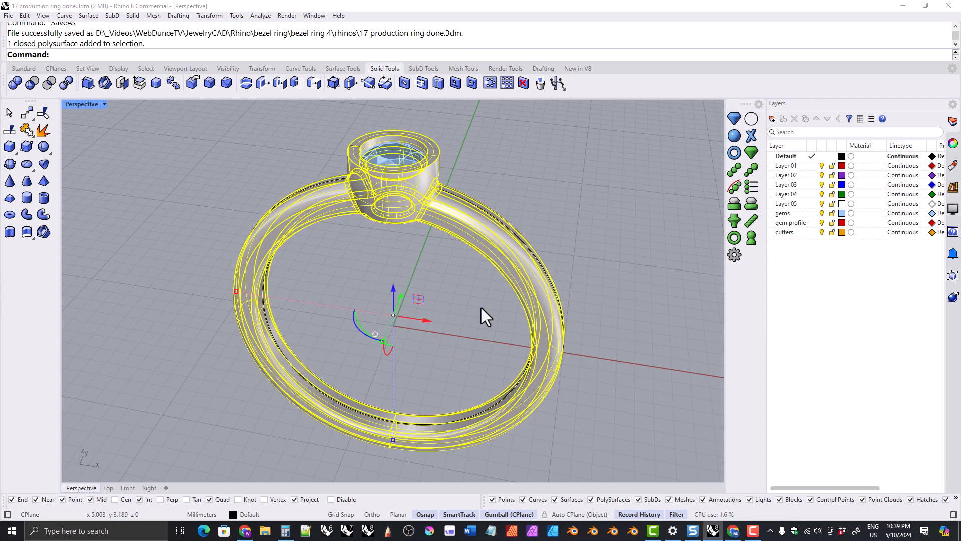
{"action": "mouse_move", "coordinate": [482, 308]}
{"action": "right_mouse_down"}
{"action": "mouse_move", "coordinate": [472, 285]}
{"action": "mouse_move", "coordinate": [470, 298]}
{"action": "right_mouse_up"}
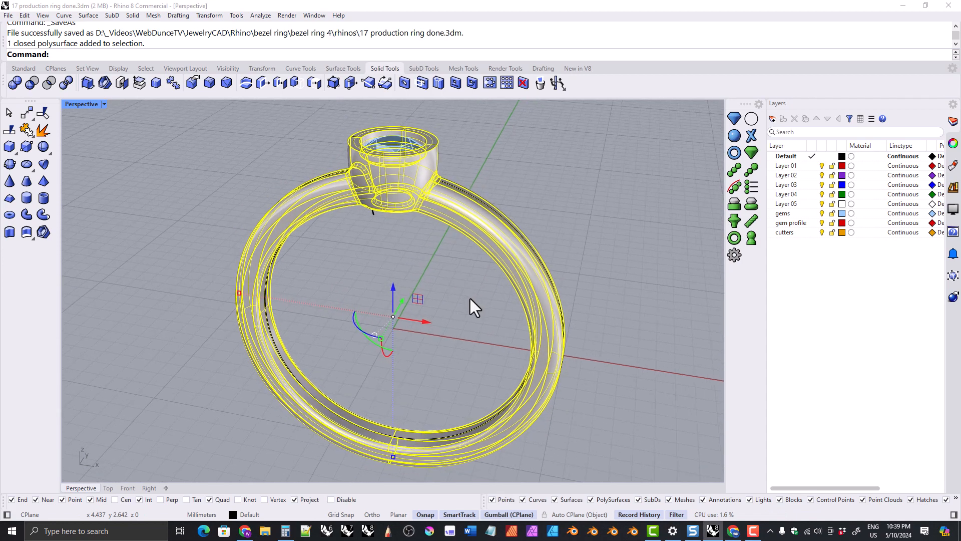
{"action": "right_click", "coordinate": [789, 167]}
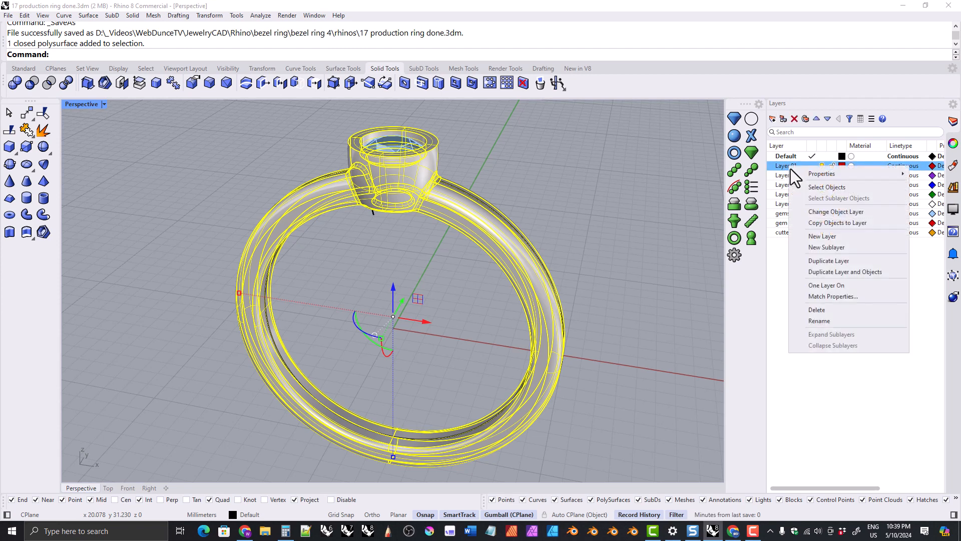
{"action": "left_click", "coordinate": [833, 223]}
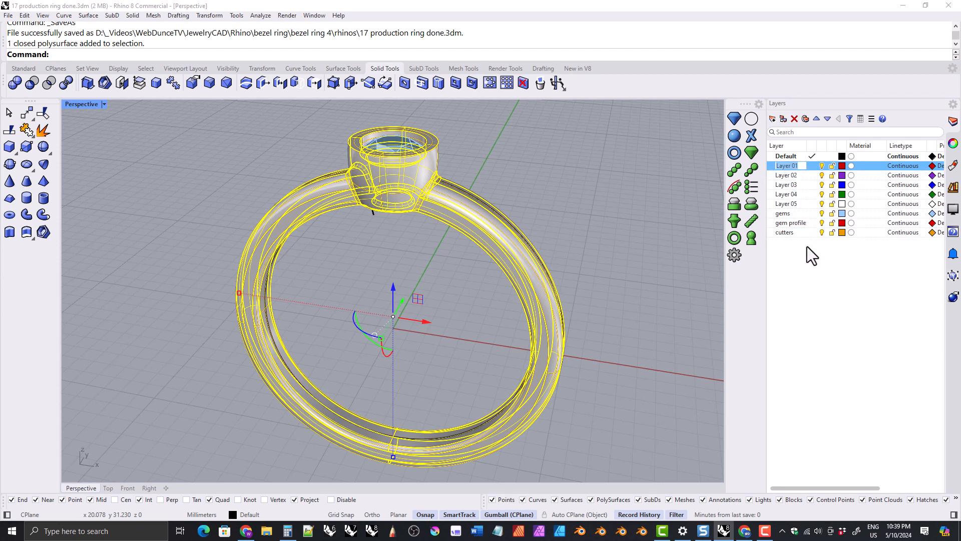
{"action": "type", "text": "production"}
{"action": "key", "text": "Return"}
{"action": "left_click", "coordinate": [600, 260]}
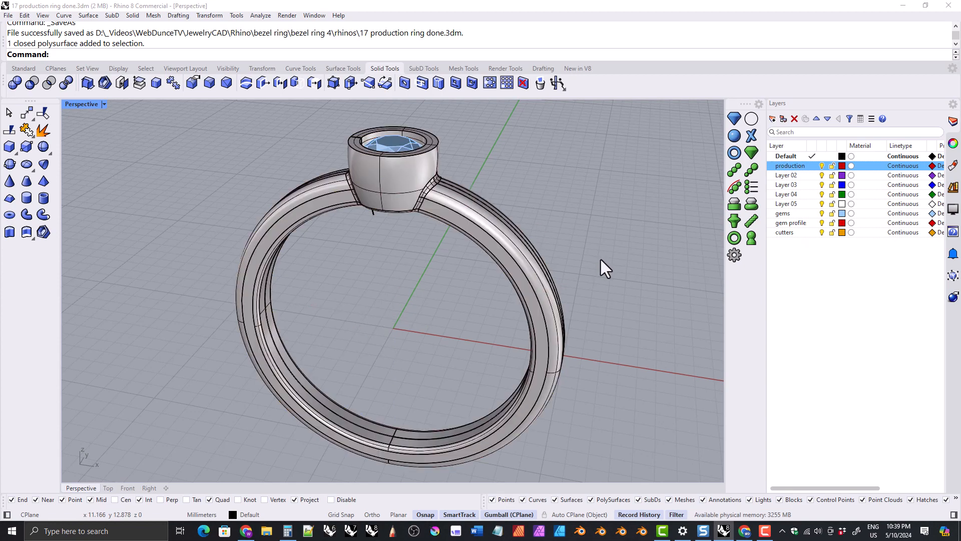
Step: Move one of the two overlapping ring polysurfaces to Layer 02 and rename that layer render
{"action": "right_click_drag", "start_coordinate": [435, 227], "coordinate": [392, 200]}
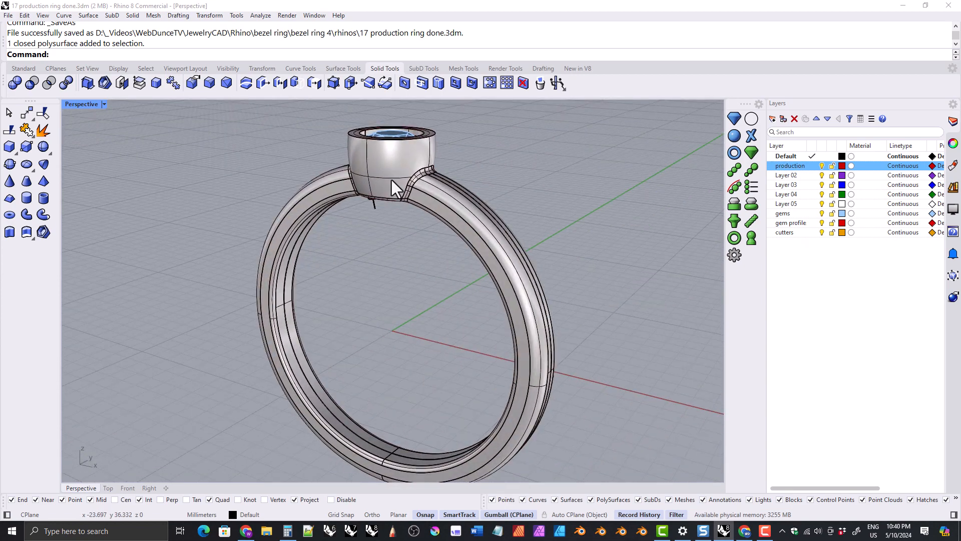
{"action": "left_click", "coordinate": [391, 179]}
{"action": "left_click", "coordinate": [424, 213]}
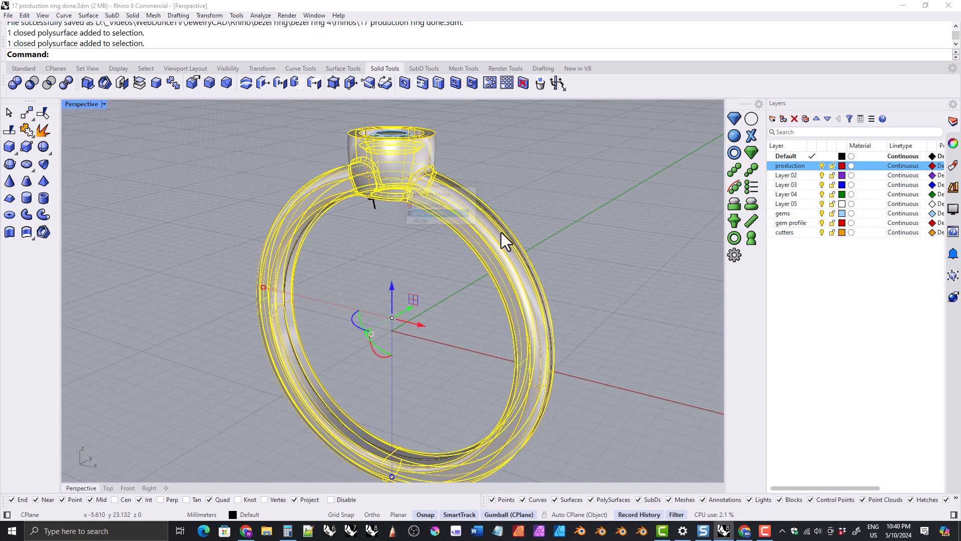
{"action": "right_click", "coordinate": [789, 176]}
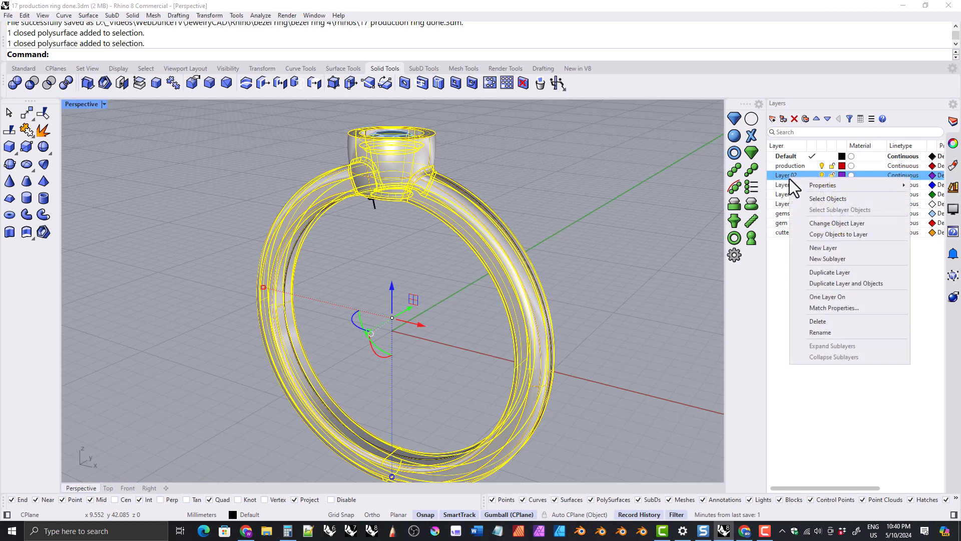
{"action": "left_click", "coordinate": [824, 224]}
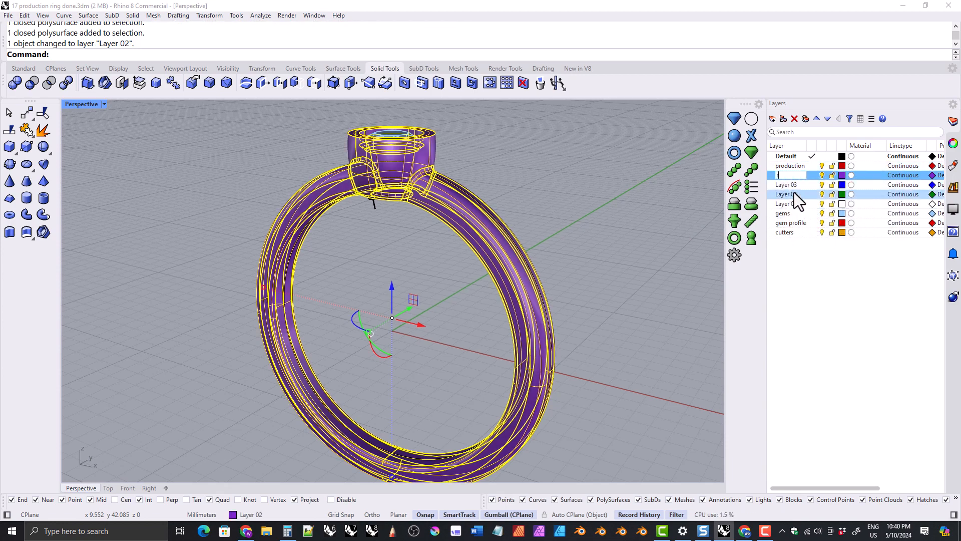
{"action": "type", "text": "ender"}
{"action": "key", "text": "Return"}
Step: Check the two overlapping ring copies through the selection choices and hide the production layer
{"action": "left_click", "coordinate": [450, 204]}
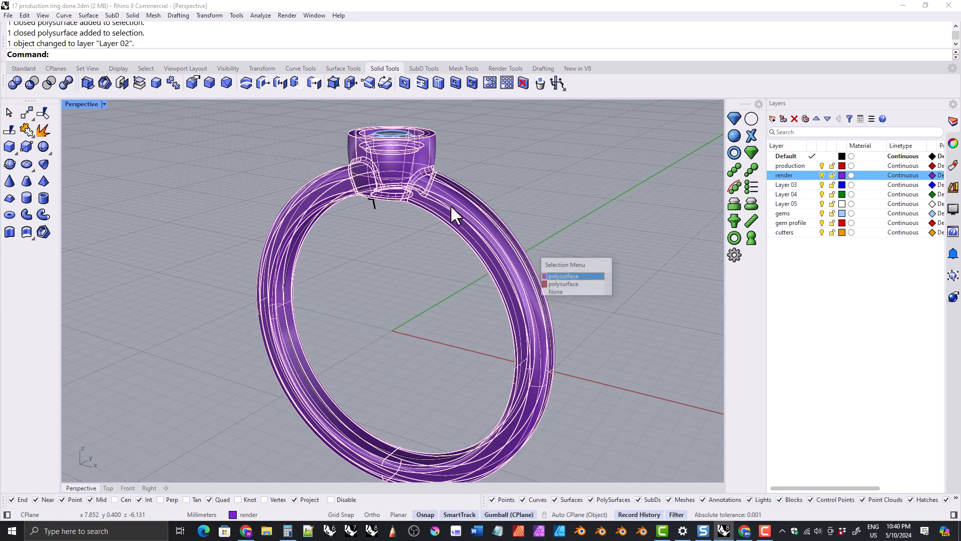
{"action": "left_click", "coordinate": [419, 245]}
{"action": "right_click_drag", "start_coordinate": [420, 245], "coordinate": [407, 218]}
{"action": "left_click", "coordinate": [425, 242]}
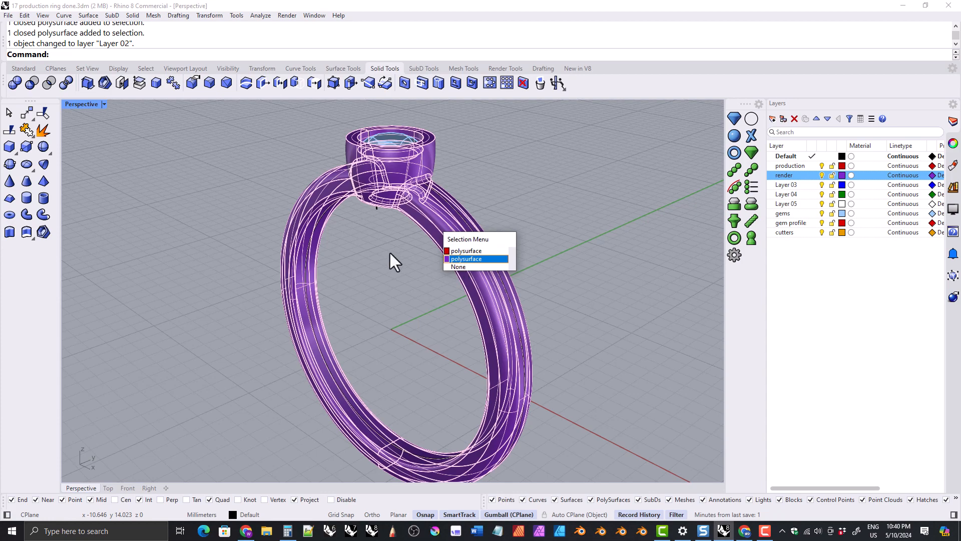
{"action": "left_click", "coordinate": [346, 248]}
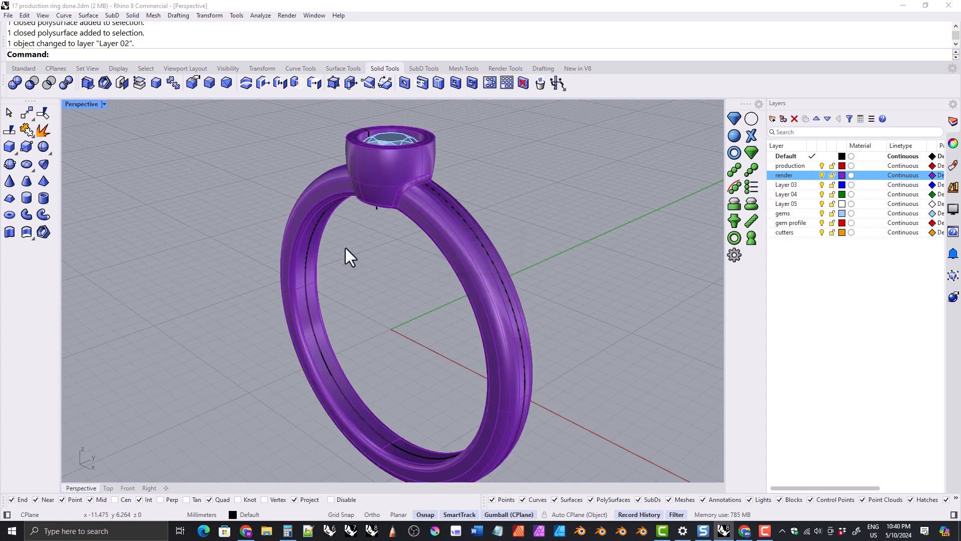
{"action": "left_click", "coordinate": [821, 166]}
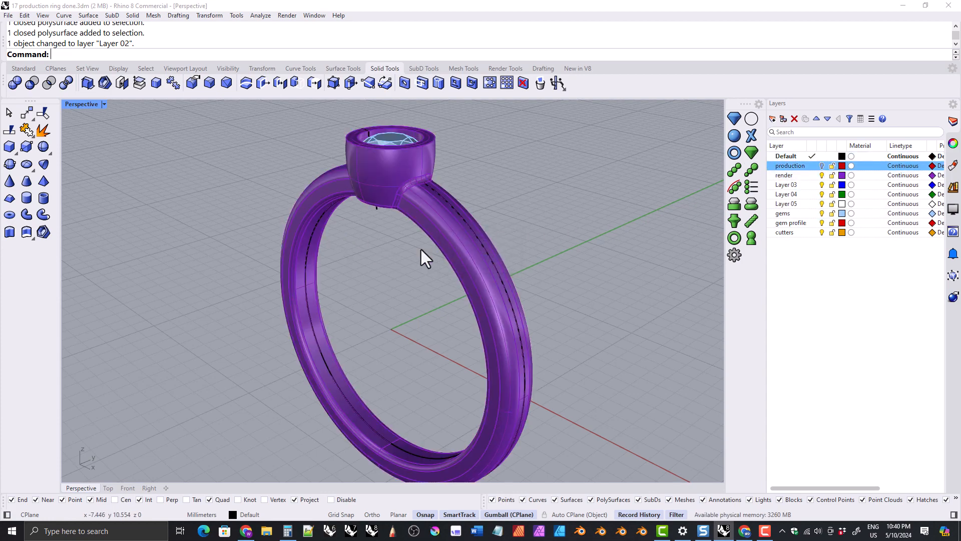
Step: Isolate the render ring and its gem to hide the leftover construction curves
{"action": "right_click_drag", "start_coordinate": [422, 252], "coordinate": [443, 260]}
{"action": "right_click_drag", "start_coordinate": [440, 365], "coordinate": [474, 314]}
{"action": "right_click_drag", "start_coordinate": [425, 279], "coordinate": [421, 331]}
{"action": "right_click_drag", "start_coordinate": [391, 193], "coordinate": [383, 143]}
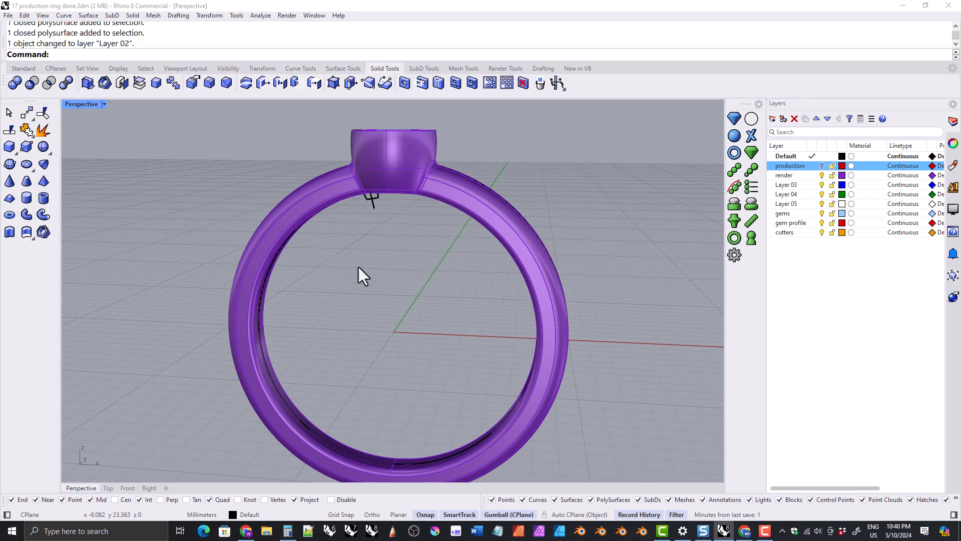
{"action": "left_click", "coordinate": [128, 487]}
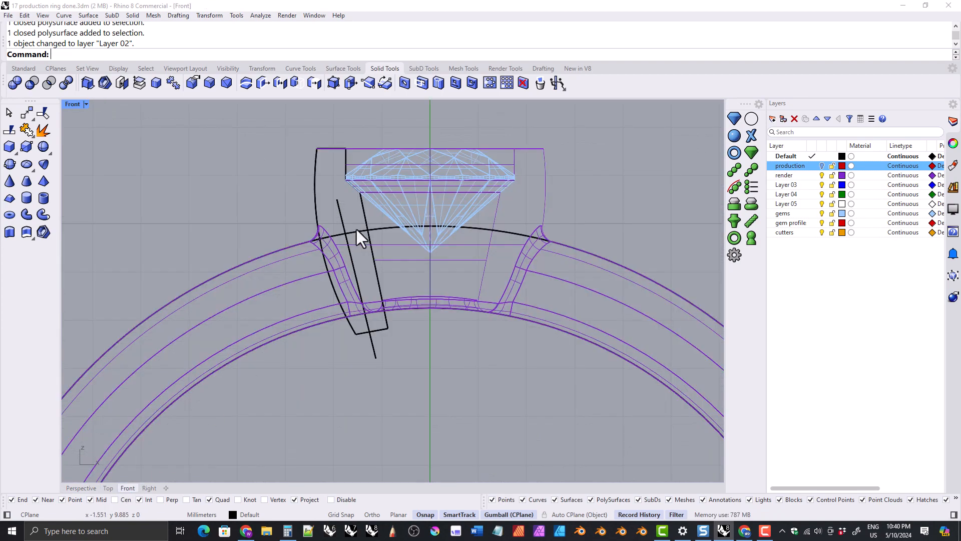
{"action": "right_click_drag", "start_coordinate": [356, 229], "coordinate": [349, 269]}
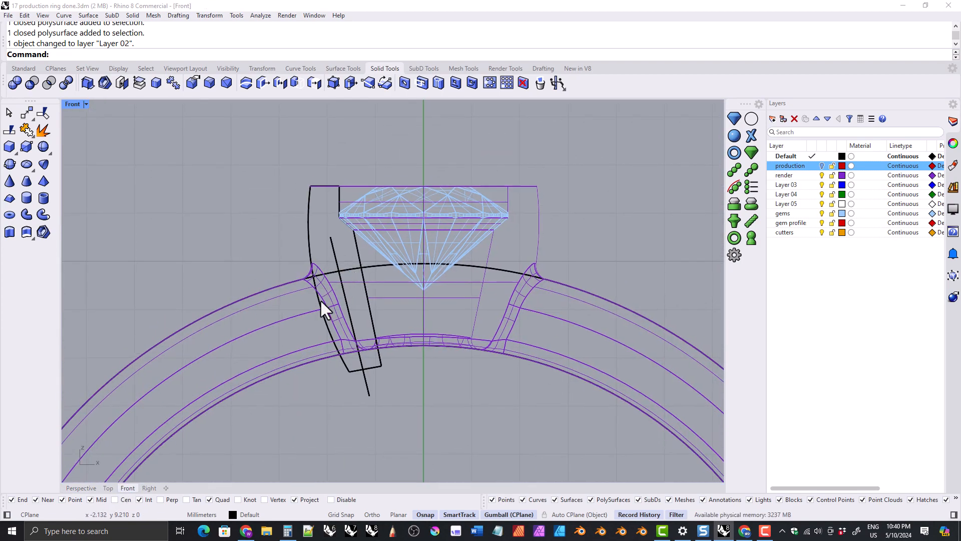
{"action": "left_click", "coordinate": [80, 487]}
{"action": "left_click", "coordinate": [371, 192]}
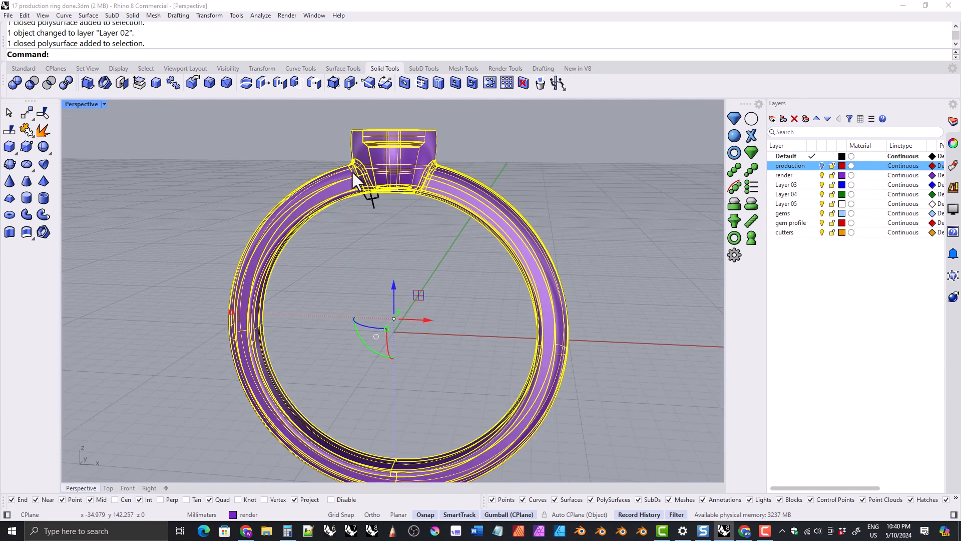
{"action": "right_click_drag", "start_coordinate": [371, 193], "coordinate": [354, 241]}
{"action": "left_click", "coordinate": [392, 205]}
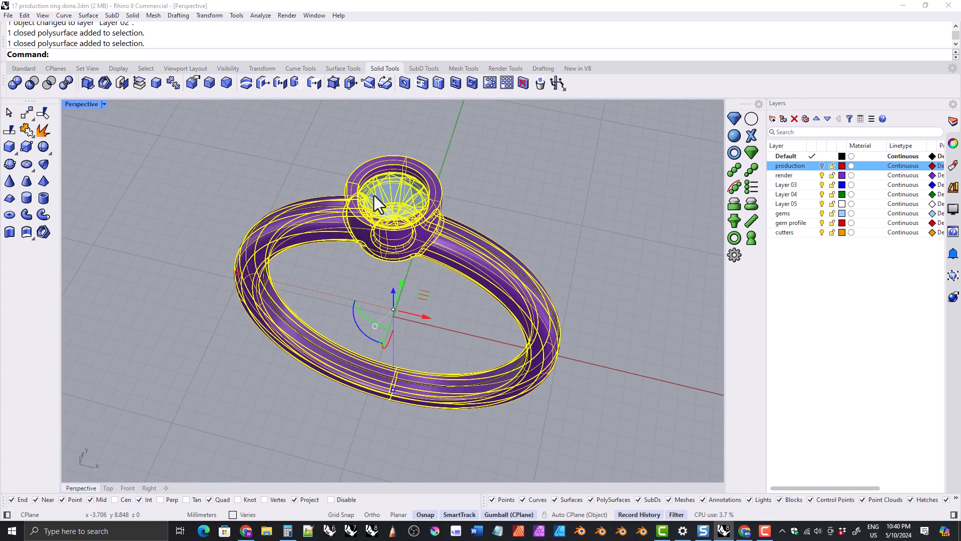
{"action": "left_click", "coordinate": [228, 68]}
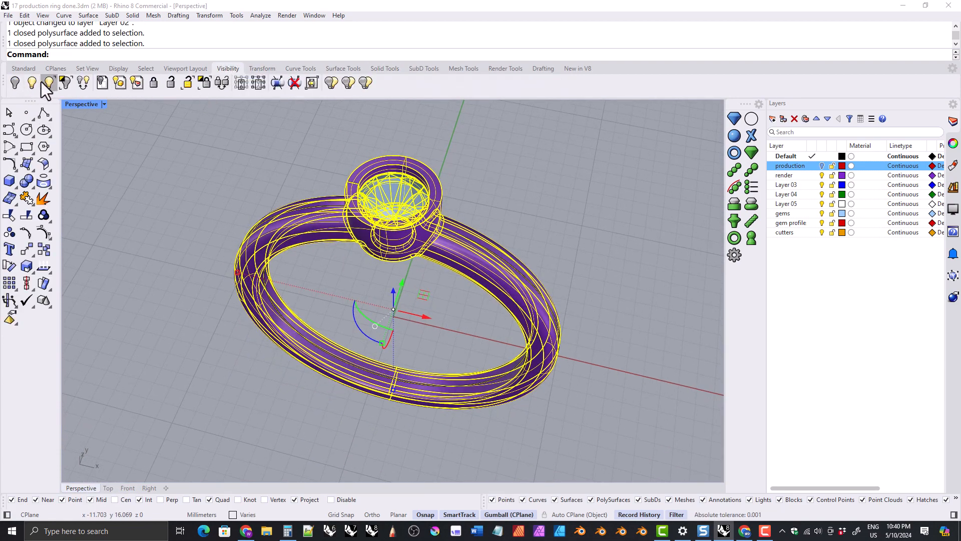
{"action": "left_click", "coordinate": [65, 83]}
Step: Examine in the Front view how the render ring's bezel wall sits around the gem's girdle and crown
{"action": "right_click_drag", "start_coordinate": [270, 383], "coordinate": [367, 291]}
{"action": "left_click", "coordinate": [338, 265]}
{"action": "left_click", "coordinate": [127, 488]}
{"action": "scroll", "coordinate": [403, 253], "scroll_direction": "up", "scroll_amount": 3}
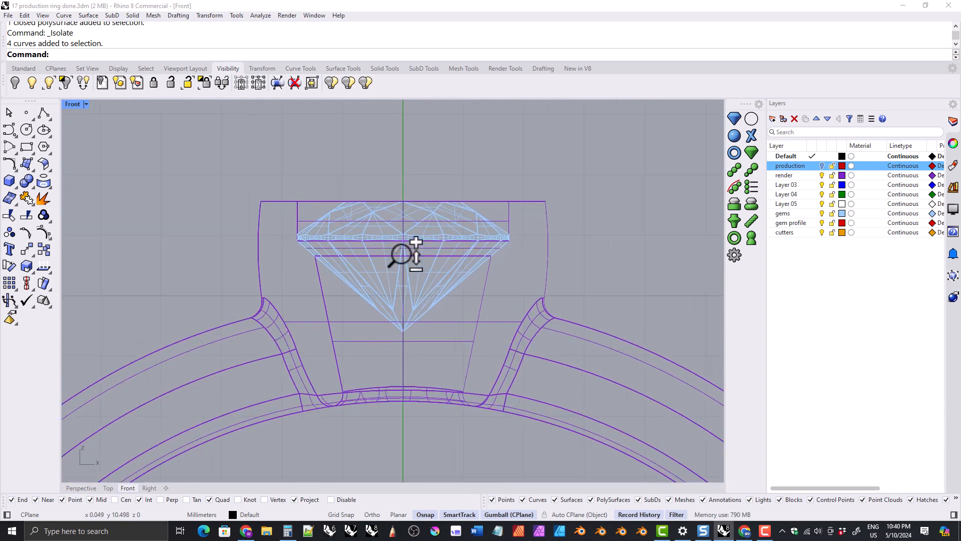
{"action": "scroll", "coordinate": [379, 246], "scroll_direction": "up", "scroll_amount": 3}
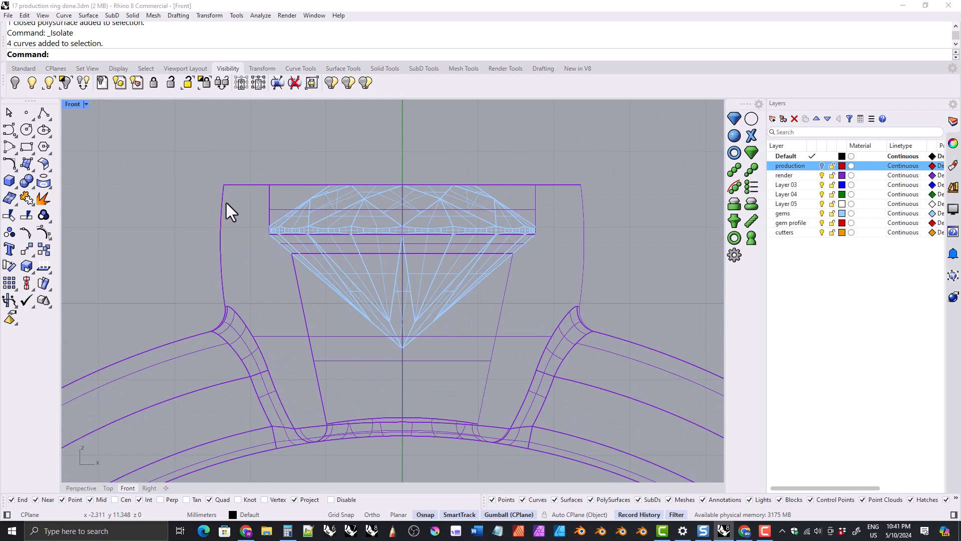
{"action": "right_click_drag", "start_coordinate": [226, 203], "coordinate": [226, 210]}
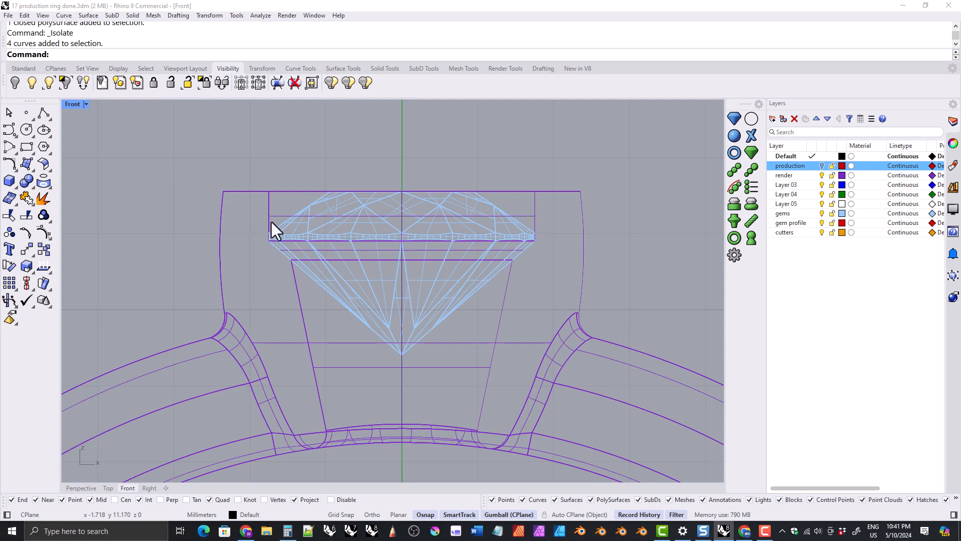
{"action": "scroll", "coordinate": [265, 236], "scroll_direction": "up", "scroll_amount": 5}
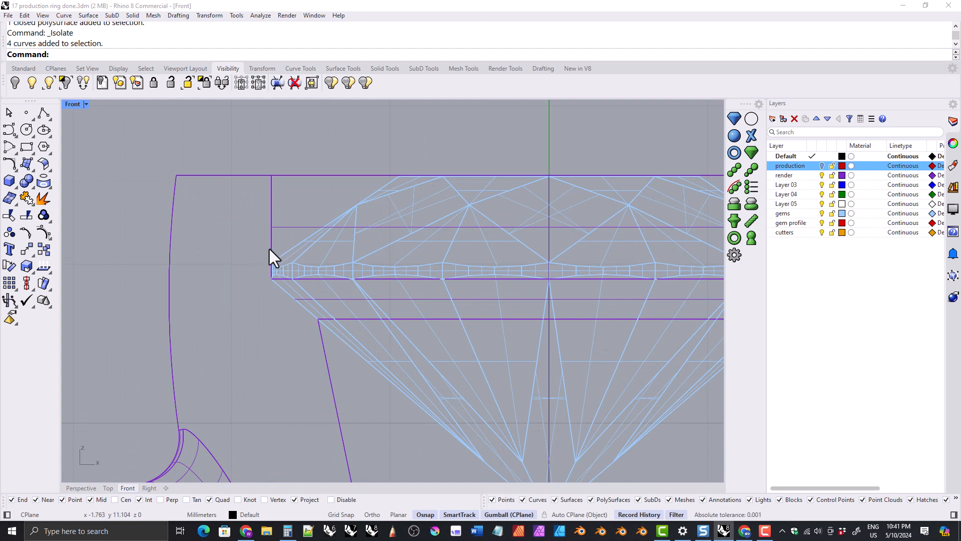
{"action": "scroll", "coordinate": [270, 250], "scroll_direction": "down", "scroll_amount": 4}
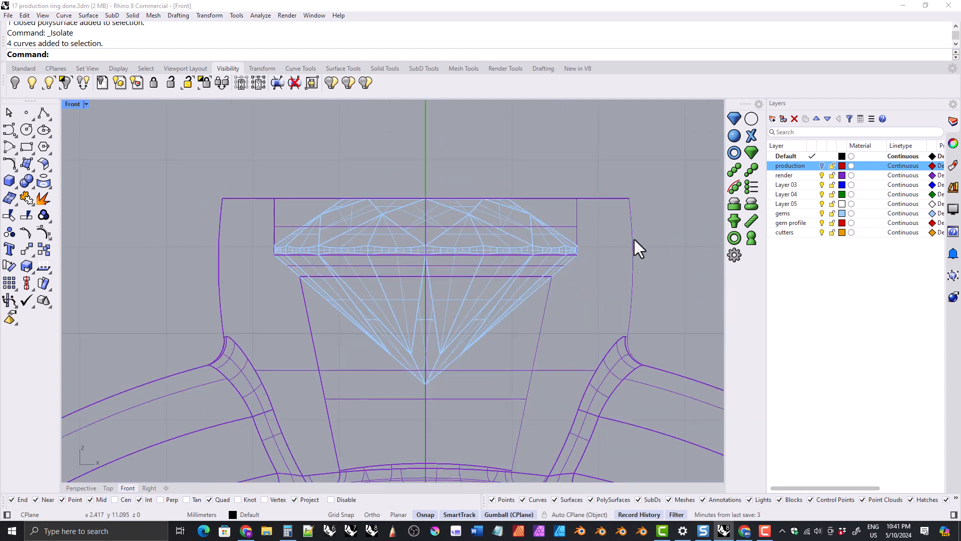
Step: Draw a straight horizontal line across the full width of the bezel just above the gem's girdle and fine-tune its height
{"action": "left_click", "coordinate": [300, 68]}
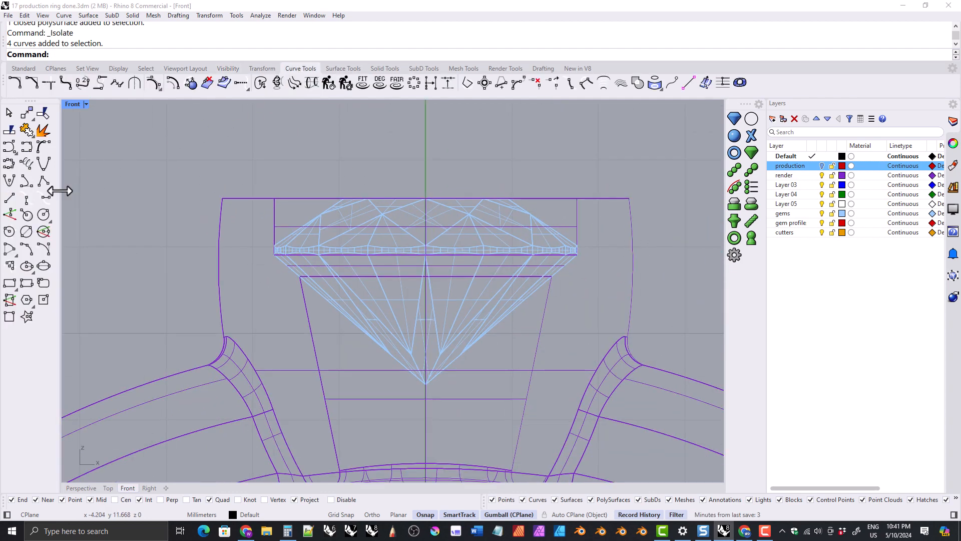
{"action": "left_click", "coordinate": [9, 198]}
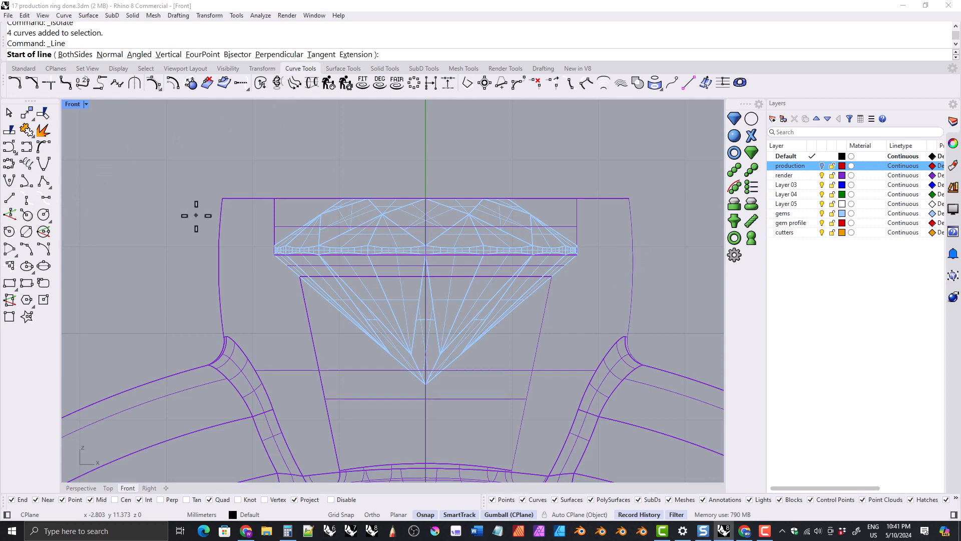
{"action": "left_click", "coordinate": [666, 234]}
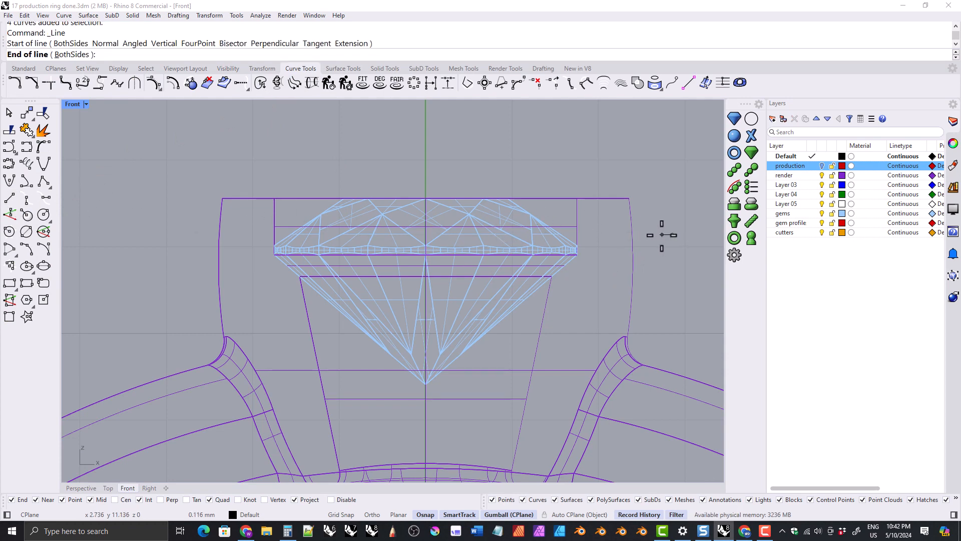
{"action": "key", "text": "F8"}
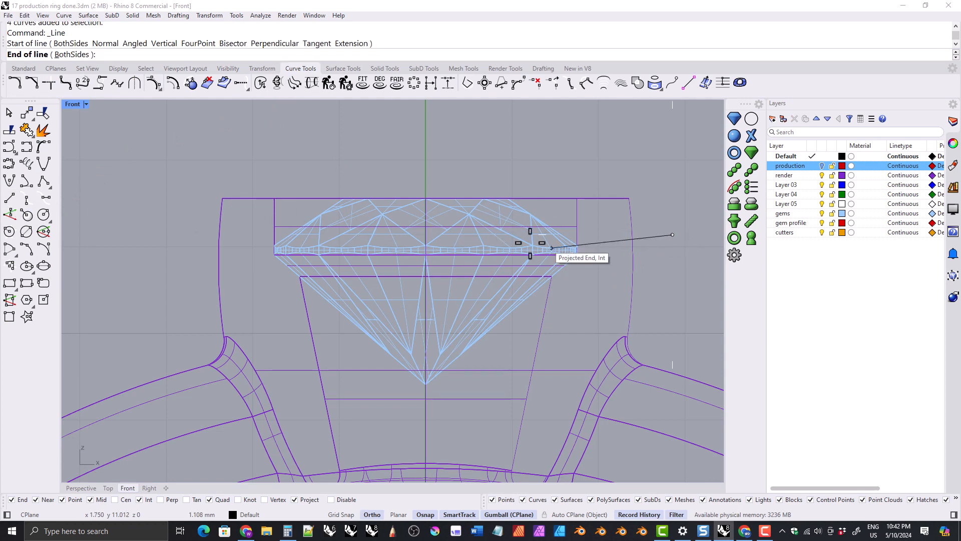
{"action": "left_click", "coordinate": [162, 234], "text": "shift"}
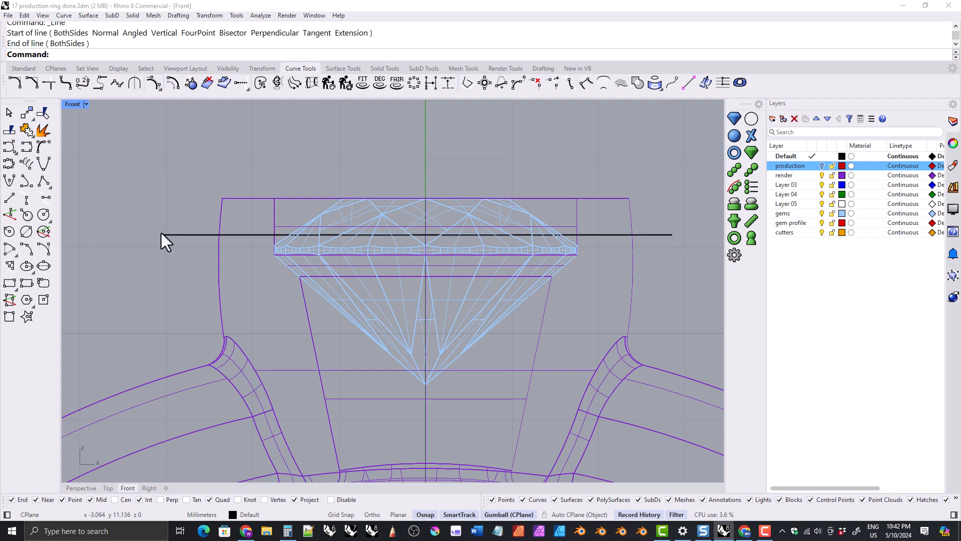
{"action": "left_click", "coordinate": [191, 235]}
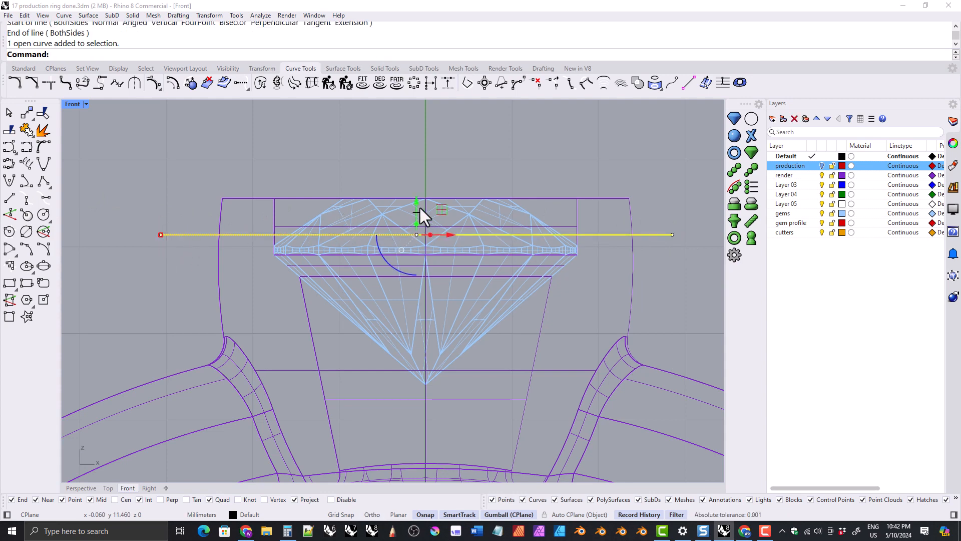
{"action": "left_click_drag", "start_coordinate": [416, 205], "coordinate": [417, 204]}
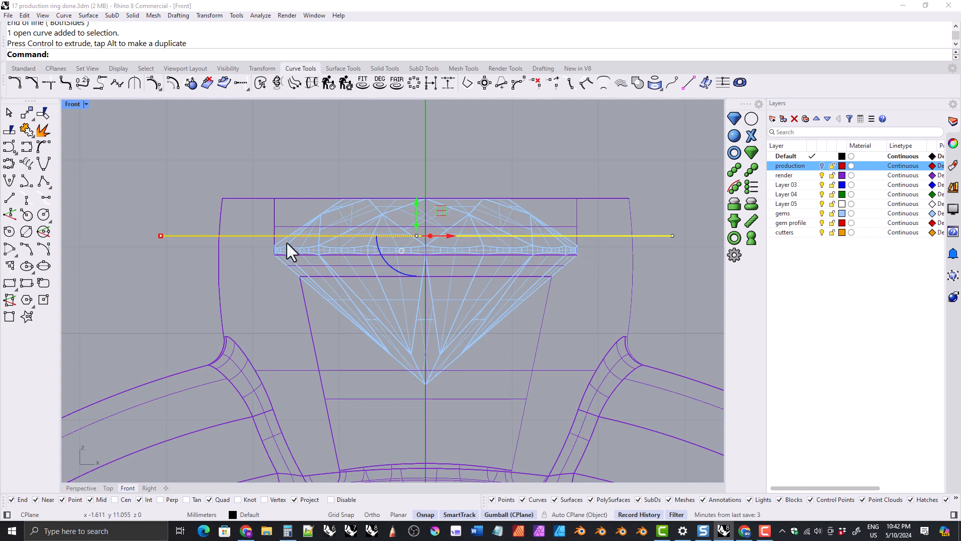
Step: Split the render ring polysurface using the horizontal line as the cutting object
{"action": "left_click", "coordinate": [220, 274]}
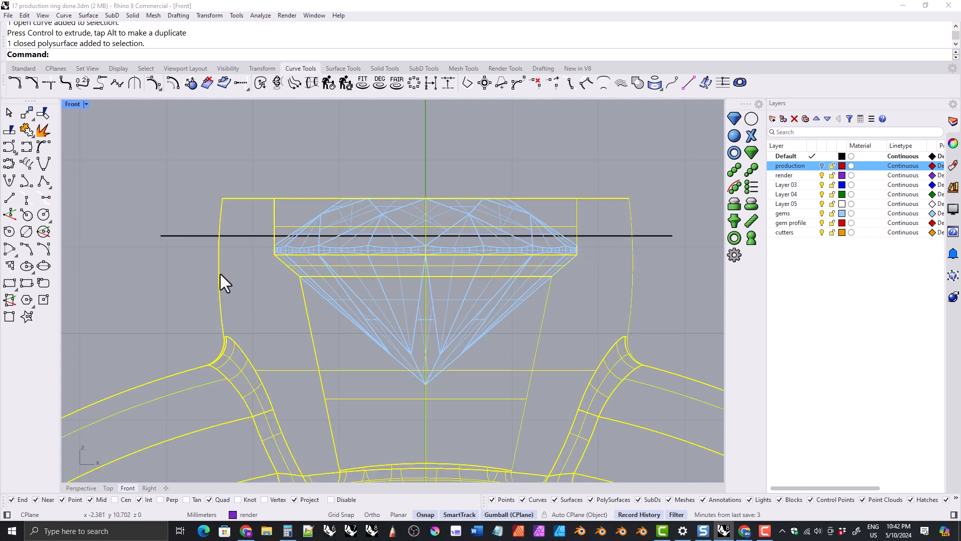
{"action": "left_click", "coordinate": [10, 132]}
{"action": "left_click", "coordinate": [187, 235]}
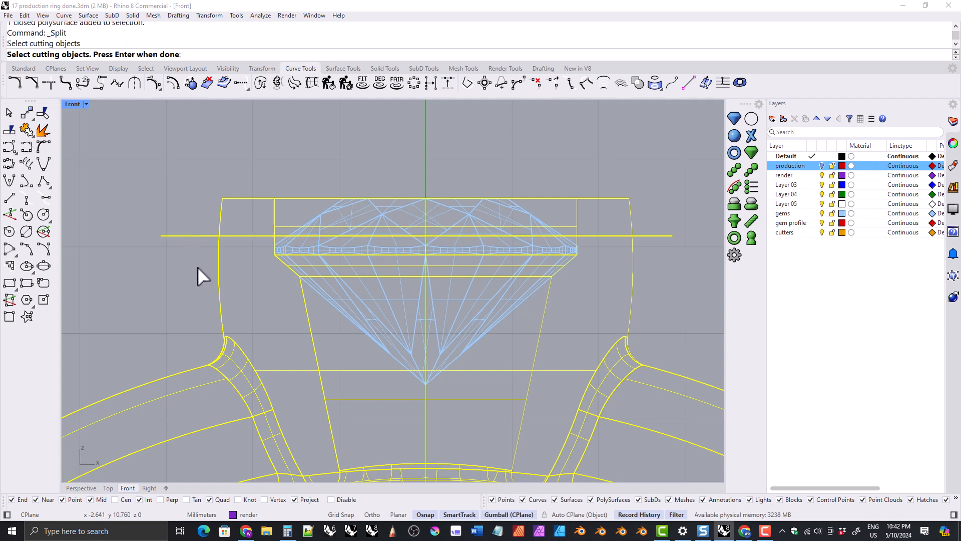
{"action": "key", "text": "Return"}
Step: Delete the split-off bezel piece above the line together with the cutting line
{"action": "left_click", "coordinate": [221, 219]}
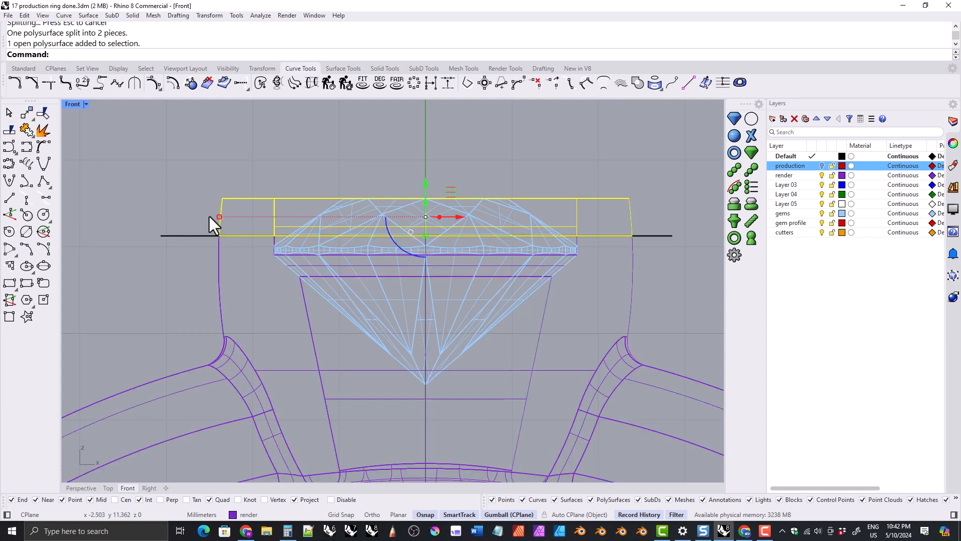
{"action": "key", "text": "Delete"}
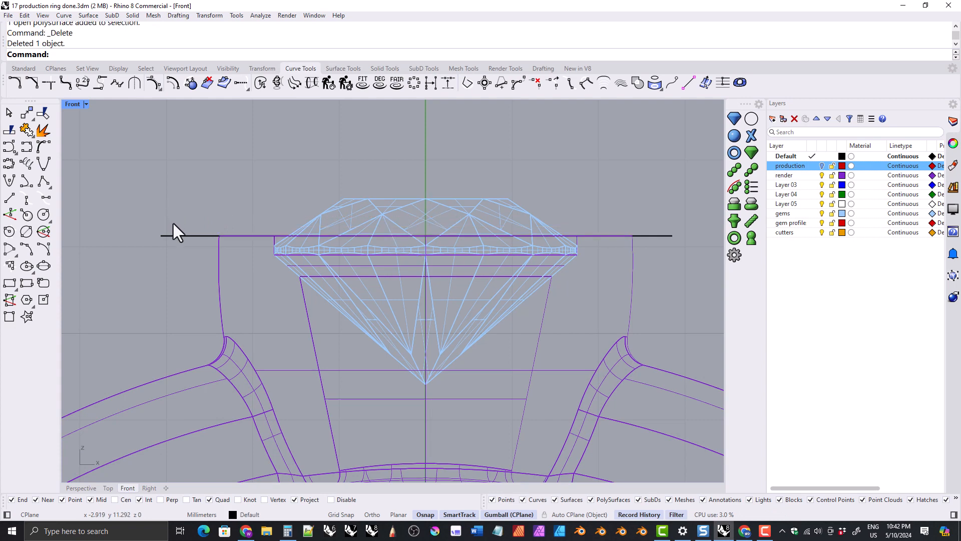
{"action": "left_click", "coordinate": [176, 235]}
{"action": "key", "text": "Delete"}
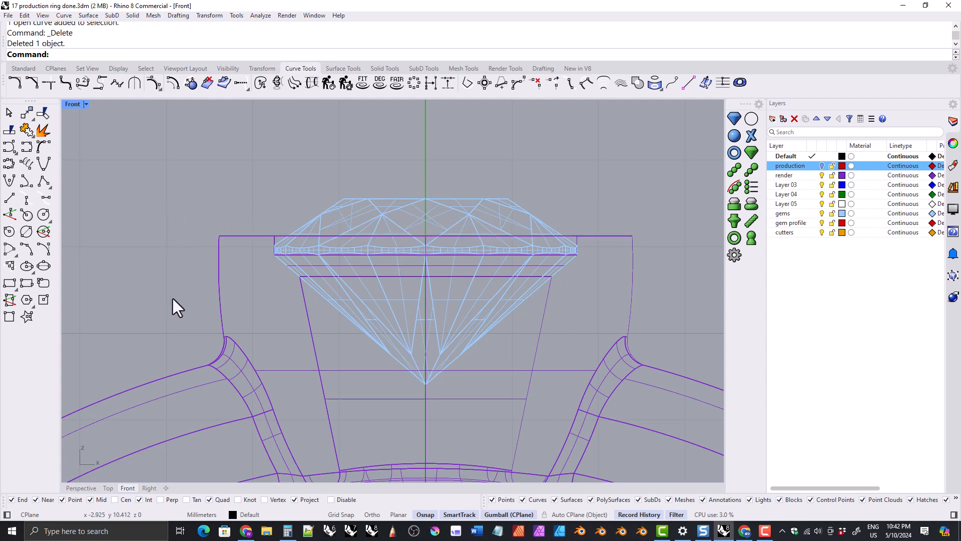
Step: Inspect the trimmed bezel rim up close in Perspective, with the gems layer hidden and shown again
{"action": "left_click", "coordinate": [81, 488]}
{"action": "right_click_drag", "start_coordinate": [215, 247], "coordinate": [150, 246]}
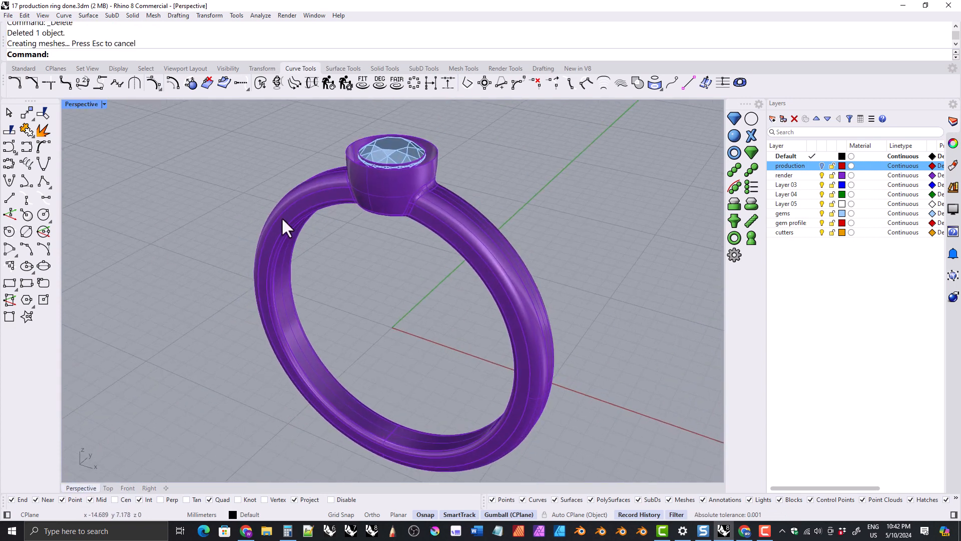
{"action": "right_click_drag", "start_coordinate": [373, 160], "coordinate": [335, 222], "text": "shift"}
{"action": "scroll", "coordinate": [335, 220], "scroll_direction": "up", "scroll_amount": 11}
{"action": "right_click_drag", "start_coordinate": [280, 205], "coordinate": [347, 218]}
{"action": "left_click", "coordinate": [784, 214]}
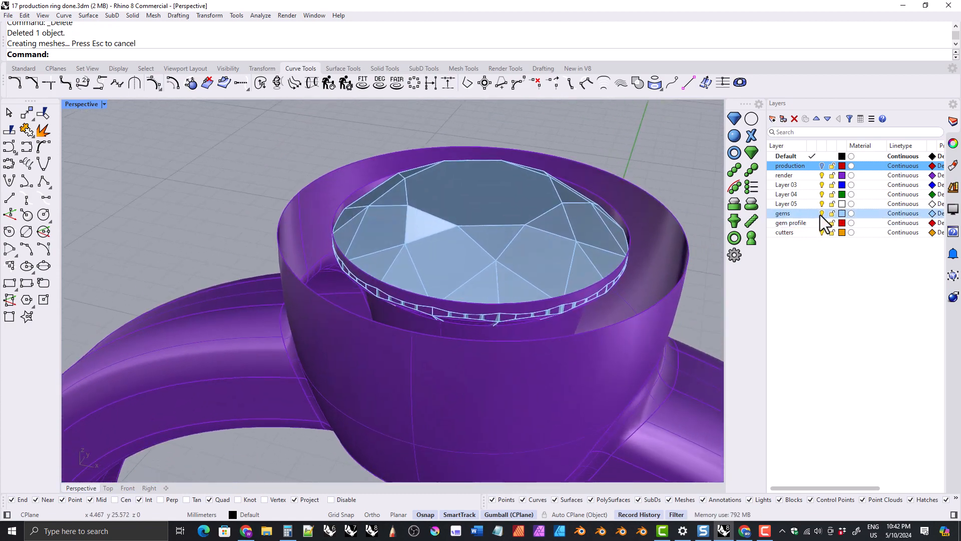
{"action": "left_click", "coordinate": [821, 213]}
{"action": "right_click_drag", "start_coordinate": [326, 223], "coordinate": [306, 238]}
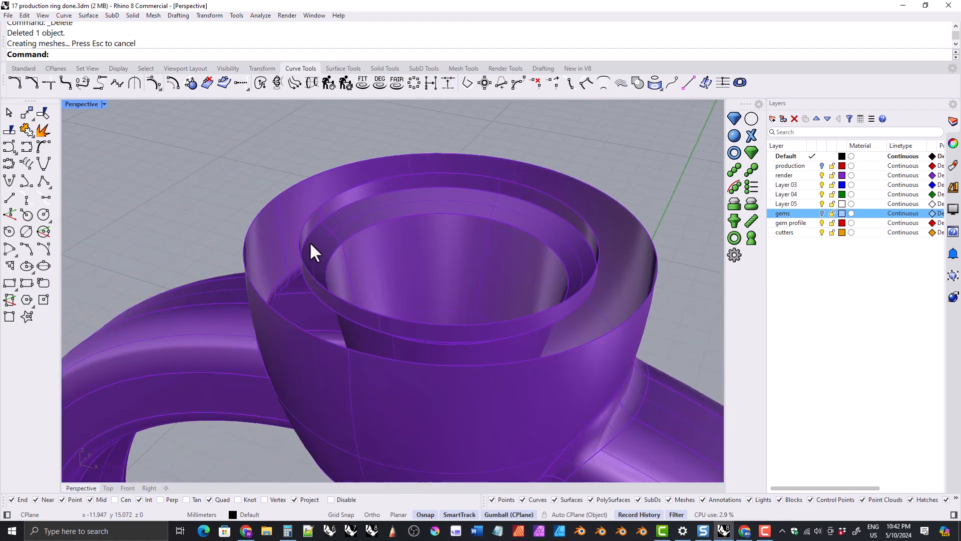
{"action": "left_click", "coordinate": [822, 213]}
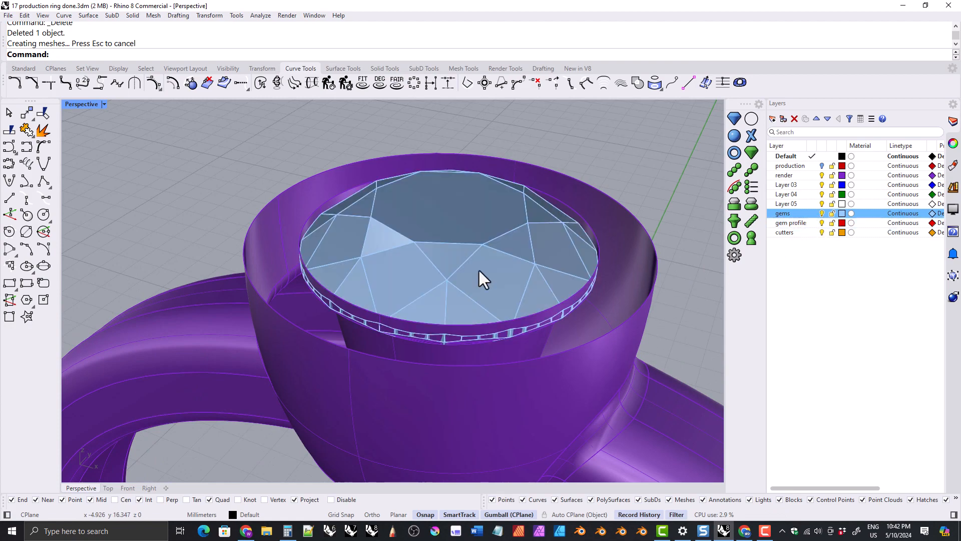
{"action": "mouse_move", "coordinate": [358, 290]}
{"action": "right_mouse_down"}
{"action": "mouse_move", "coordinate": [369, 269]}
{"action": "mouse_move", "coordinate": [362, 281]}
{"action": "right_mouse_up"}
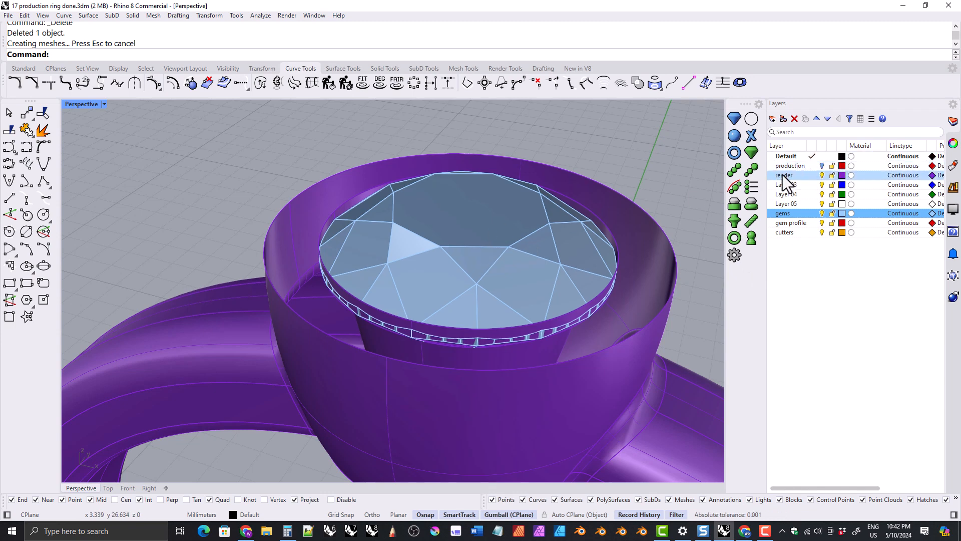
{"action": "left_click", "coordinate": [468, 250]}
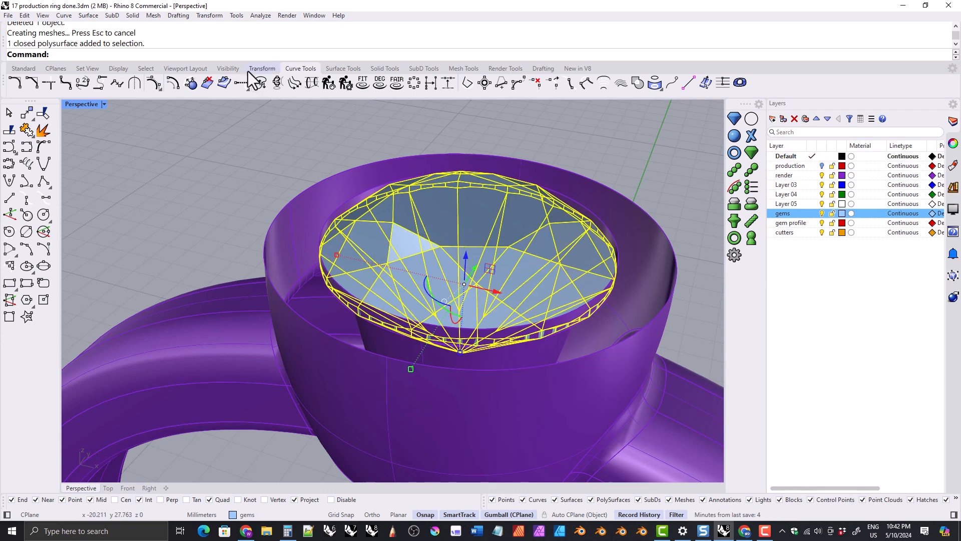
{"action": "left_click", "coordinate": [229, 69]}
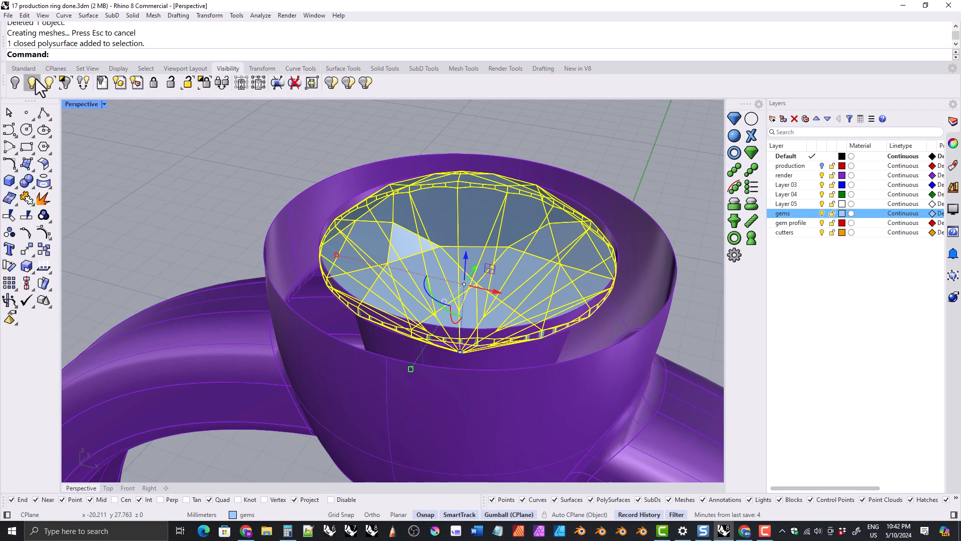
{"action": "left_click", "coordinate": [158, 152]}
Step: Hide the gems layer and start a surface blend between the bezel's inner and outer open rim edges, keeping the seam points
{"action": "left_click", "coordinate": [821, 214]}
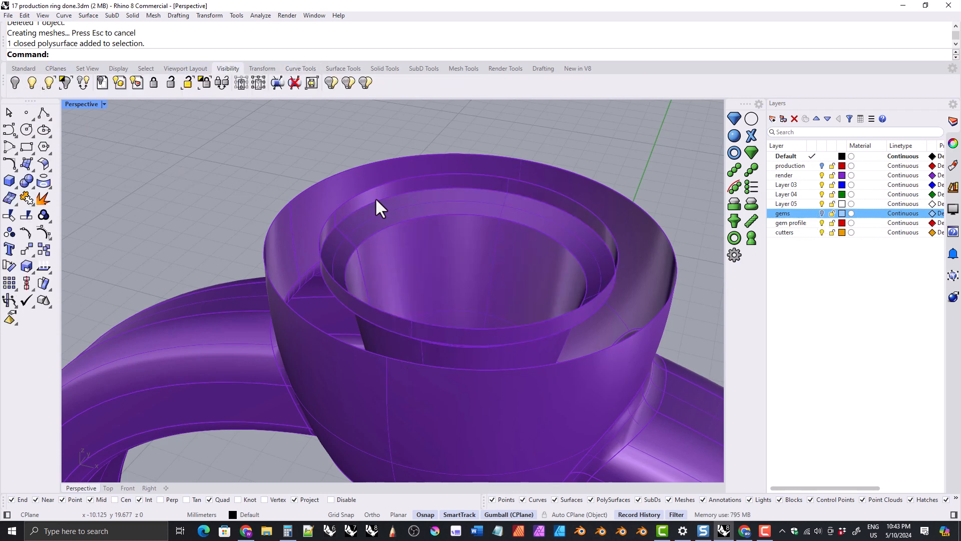
{"action": "right_click_drag", "start_coordinate": [375, 198], "coordinate": [323, 167]}
{"action": "left_click", "coordinate": [345, 69]}
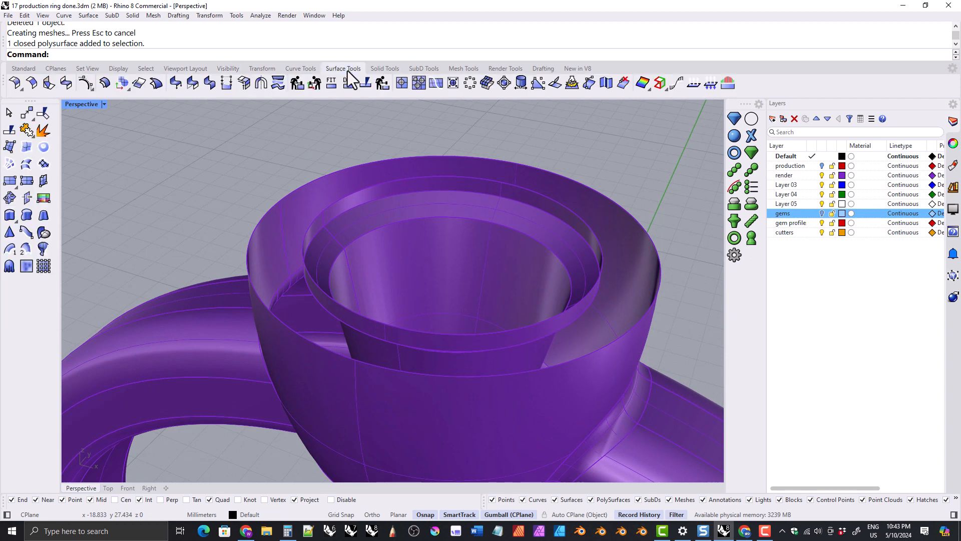
{"action": "left_click", "coordinate": [66, 84]}
{"action": "left_click", "coordinate": [311, 229]}
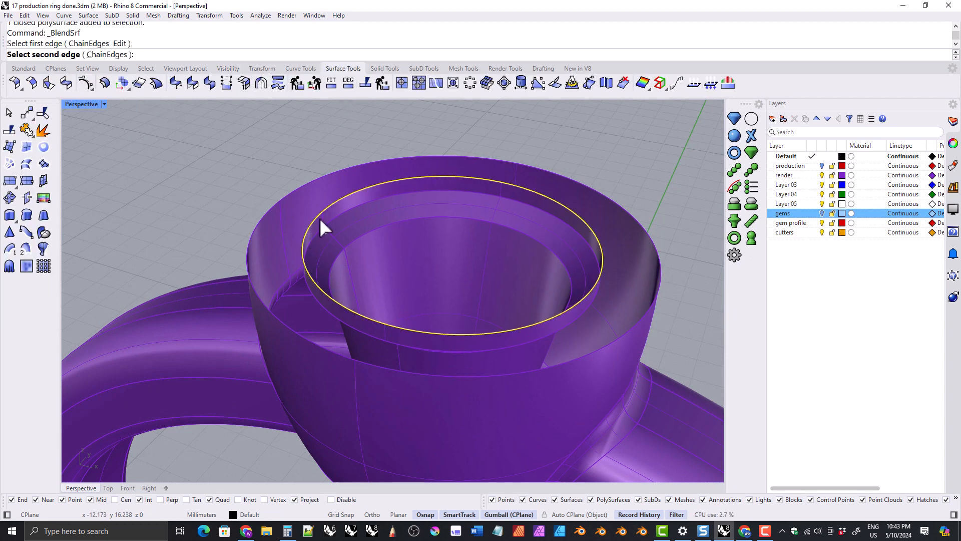
{"action": "left_click", "coordinate": [266, 215]}
{"action": "right_click_drag", "start_coordinate": [197, 223], "coordinate": [215, 210]}
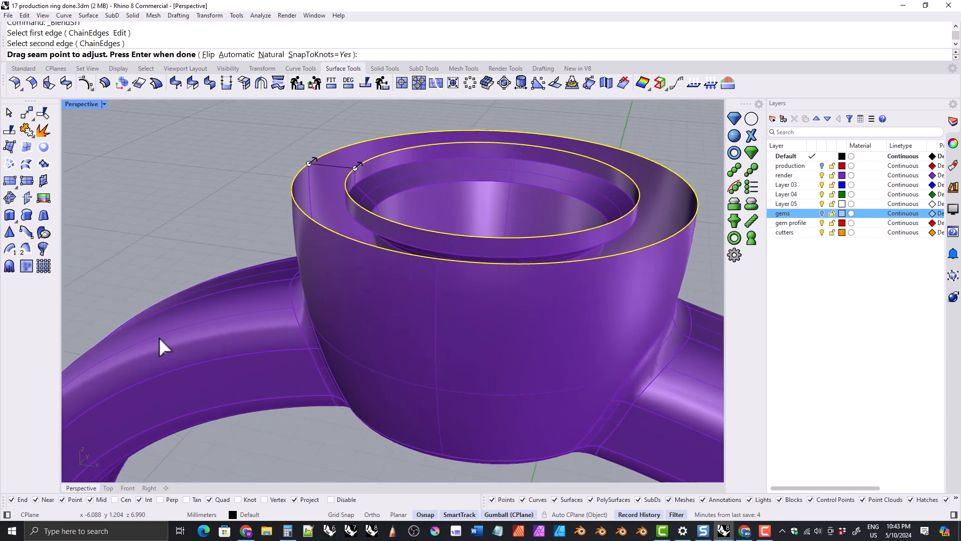
{"action": "key", "text": "Return"}
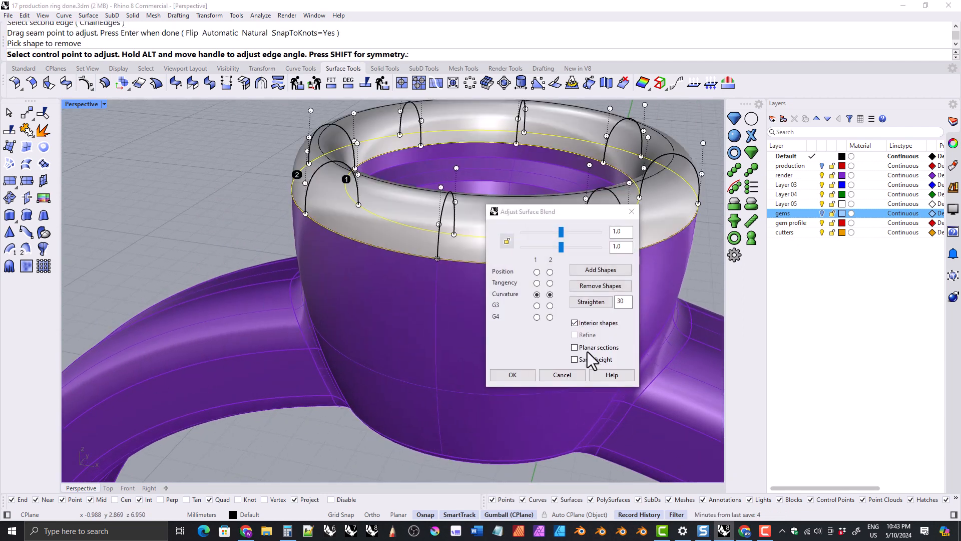
Step: Show the gems layer and set both edges of the rim blend to Tangency continuity
{"action": "left_click", "coordinate": [821, 213]}
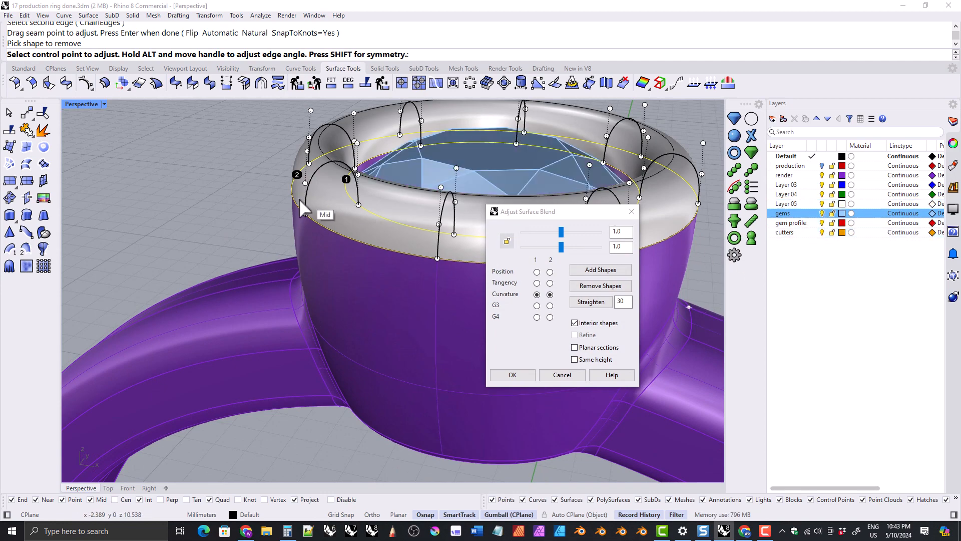
{"action": "right_click_drag", "start_coordinate": [242, 206], "coordinate": [162, 226], "text": "shift"}
{"action": "right_click_drag", "start_coordinate": [130, 181], "coordinate": [143, 192]}
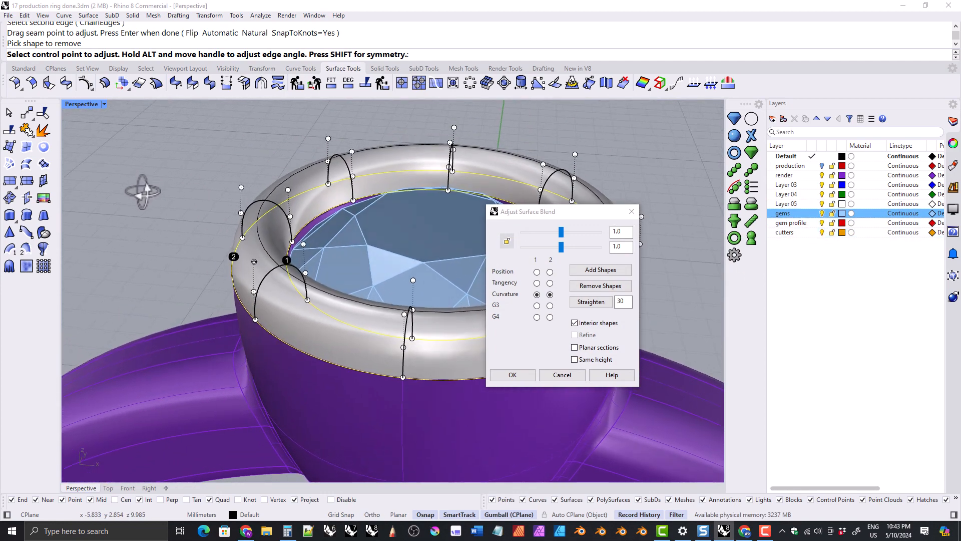
{"action": "left_click", "coordinate": [537, 283]}
{"action": "left_click", "coordinate": [550, 284]}
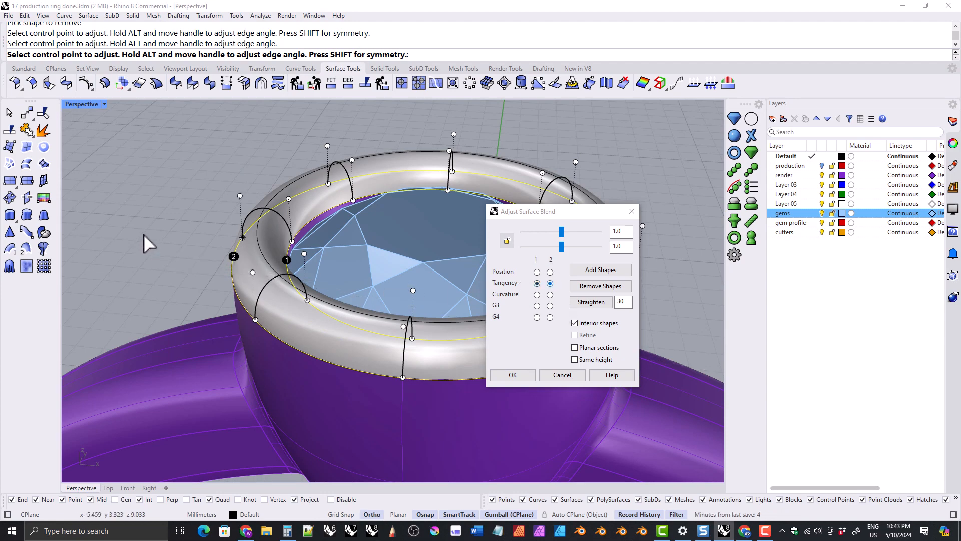
Step: Link the rim blend's two bulge values, lower both to 0.717, and create the blend surface
{"action": "right_click_drag", "start_coordinate": [145, 242], "coordinate": [121, 235], "text": "shift"}
{"action": "scroll", "coordinate": [103, 246], "scroll_direction": "down", "scroll_amount": 3}
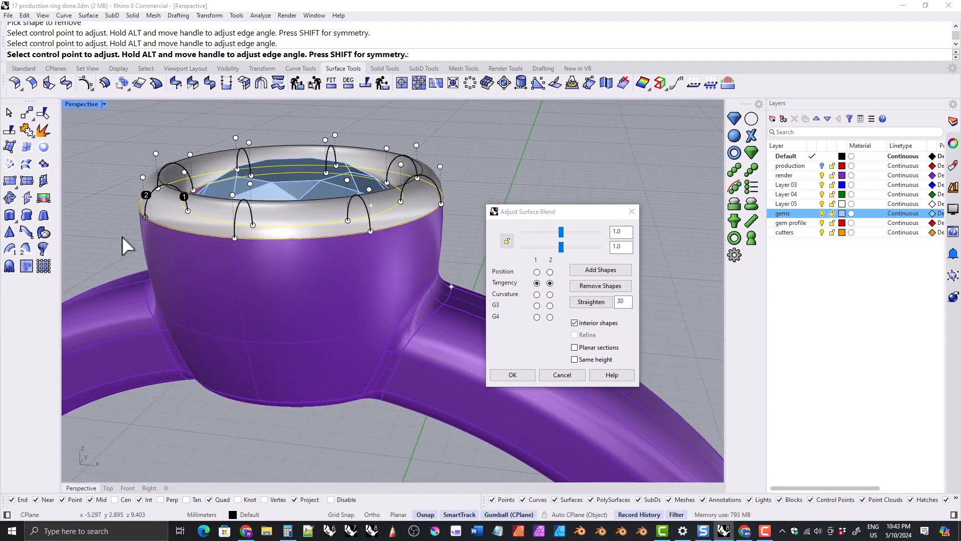
{"action": "left_click", "coordinate": [506, 244]}
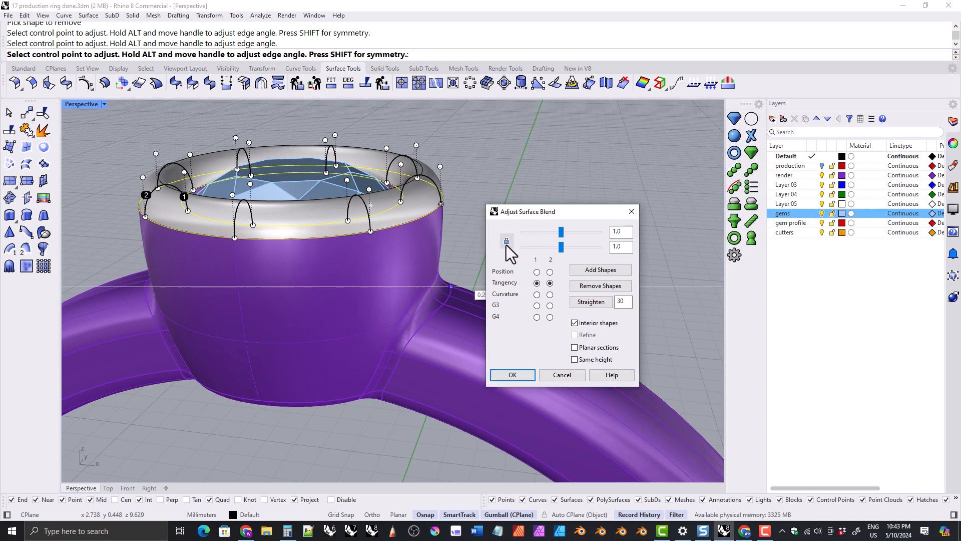
{"action": "left_click_drag", "start_coordinate": [560, 248], "coordinate": [552, 250]}
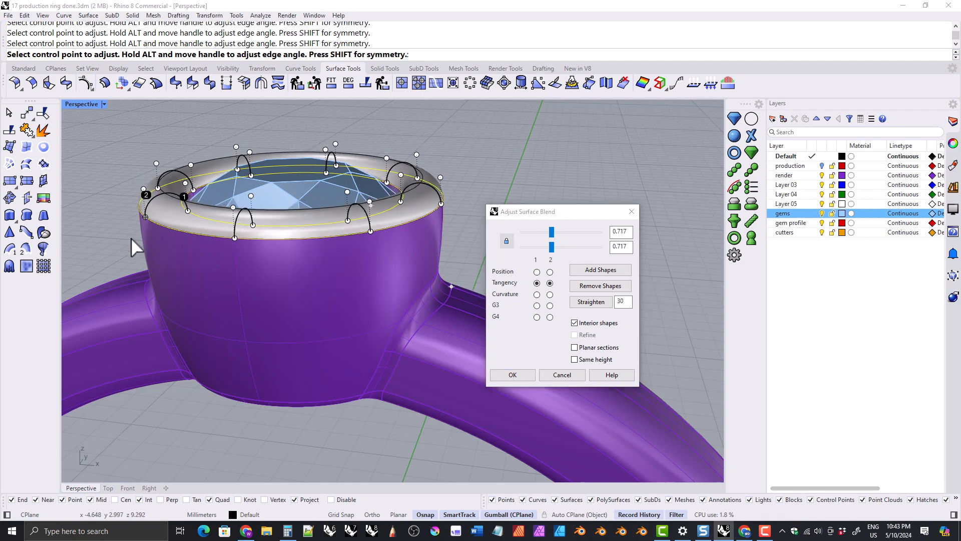
{"action": "right_click_drag", "start_coordinate": [131, 238], "coordinate": [323, 274]}
{"action": "left_click", "coordinate": [513, 375]}
Step: Join the blended rim surface with the ring body into one closed polysurface on the render layer
{"action": "left_click", "coordinate": [289, 265]}
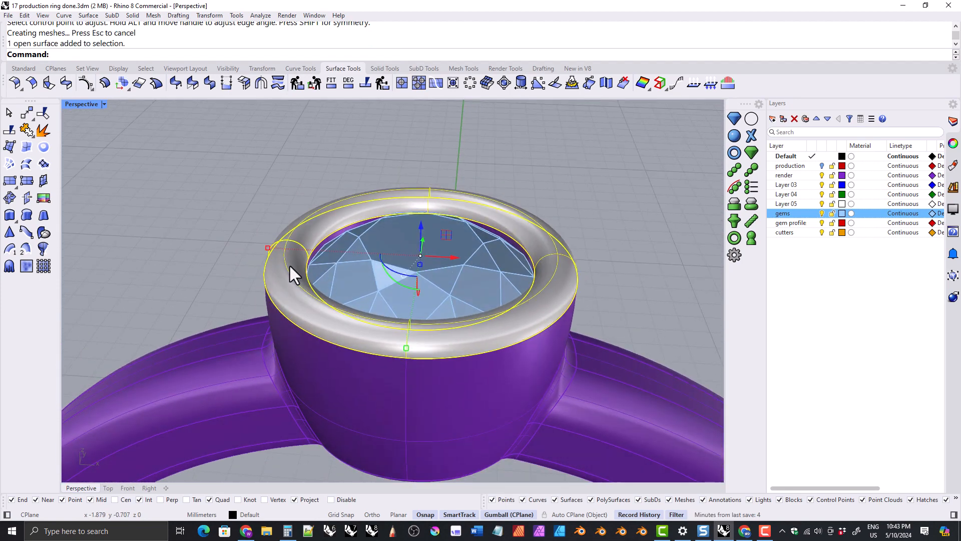
{"action": "left_click", "coordinate": [319, 376], "text": "shift"}
{"action": "left_click", "coordinate": [28, 131]}
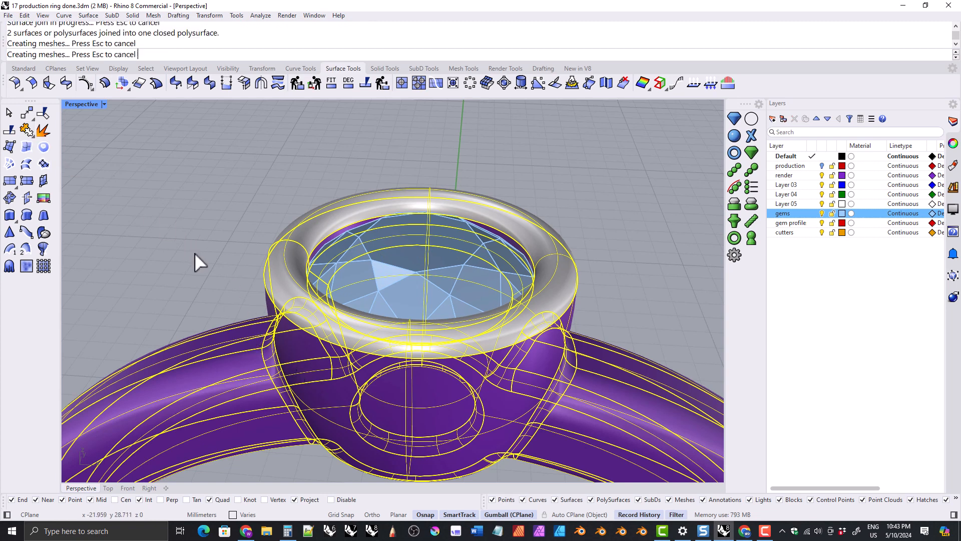
{"action": "left_click", "coordinate": [495, 291]}
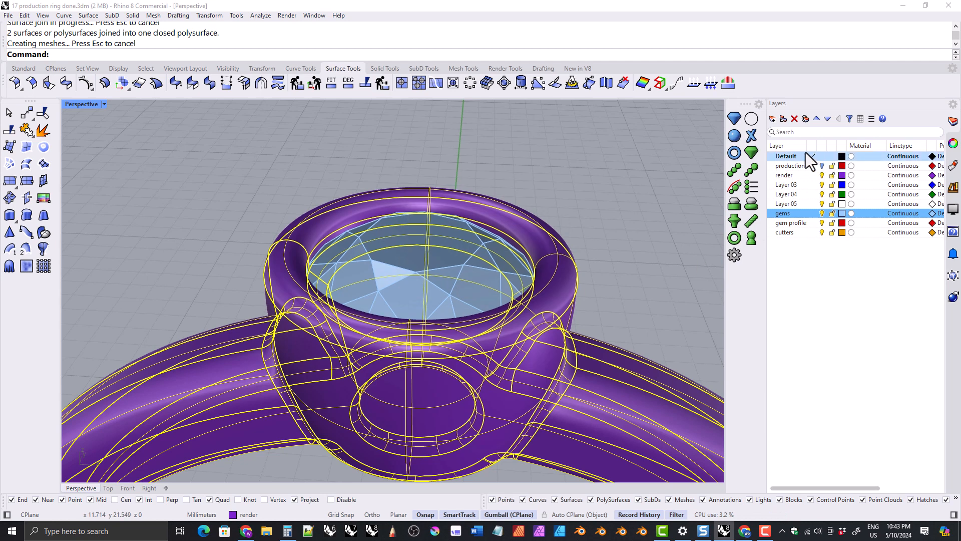
{"action": "right_click", "coordinate": [795, 175]}
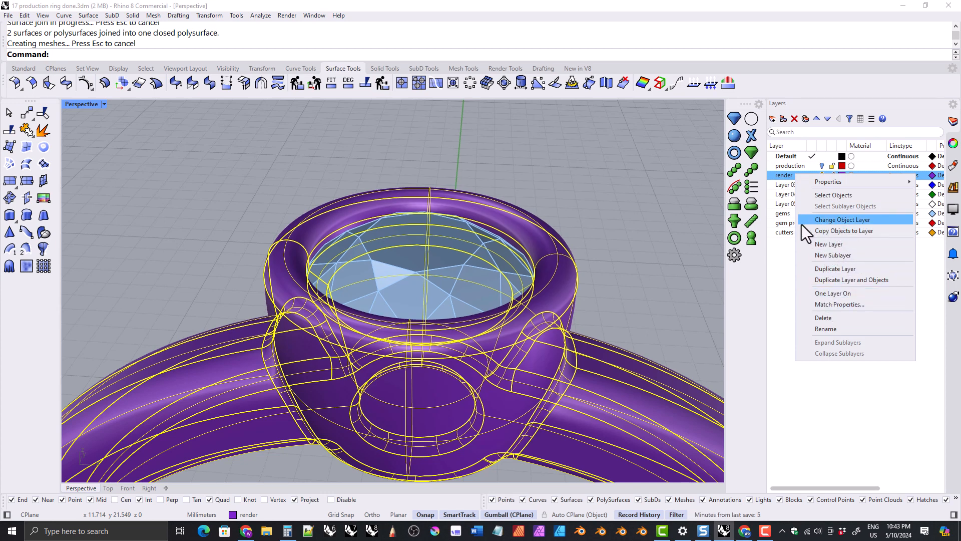
{"action": "left_click", "coordinate": [269, 157]}
{"action": "left_click", "coordinate": [230, 215]}
Step: Examine the complete render version of the ring from several angles in Perspective
{"action": "right_click_drag", "start_coordinate": [230, 215], "coordinate": [294, 223]}
{"action": "scroll", "coordinate": [295, 226], "scroll_direction": "down", "scroll_amount": 6}
{"action": "right_click_drag", "start_coordinate": [302, 262], "coordinate": [379, 278]}
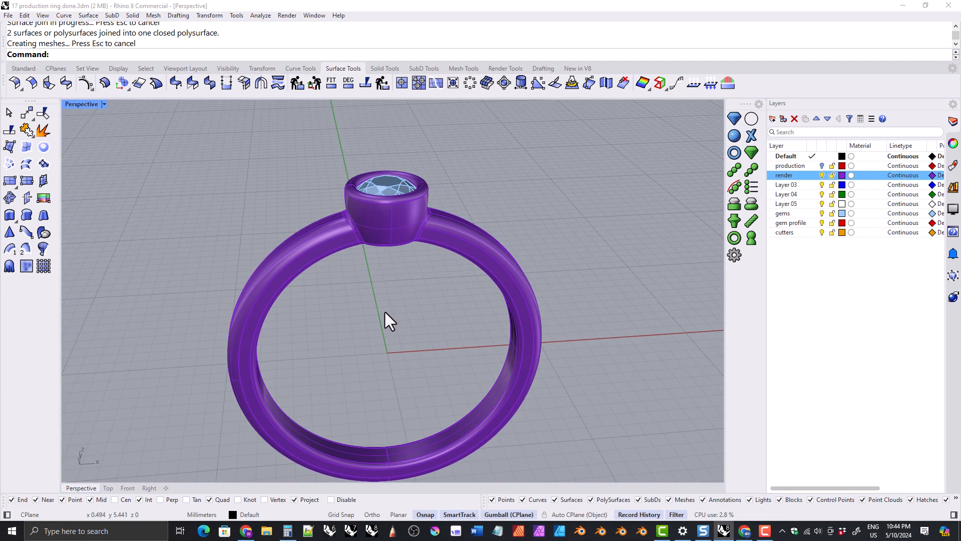
{"action": "mouse_move", "coordinate": [386, 320]}
{"action": "right_mouse_down", "text": "shift"}
{"action": "mouse_move", "coordinate": [408, 300]}
{"action": "mouse_move", "coordinate": [399, 307]}
{"action": "right_mouse_up", "text": "shift"}
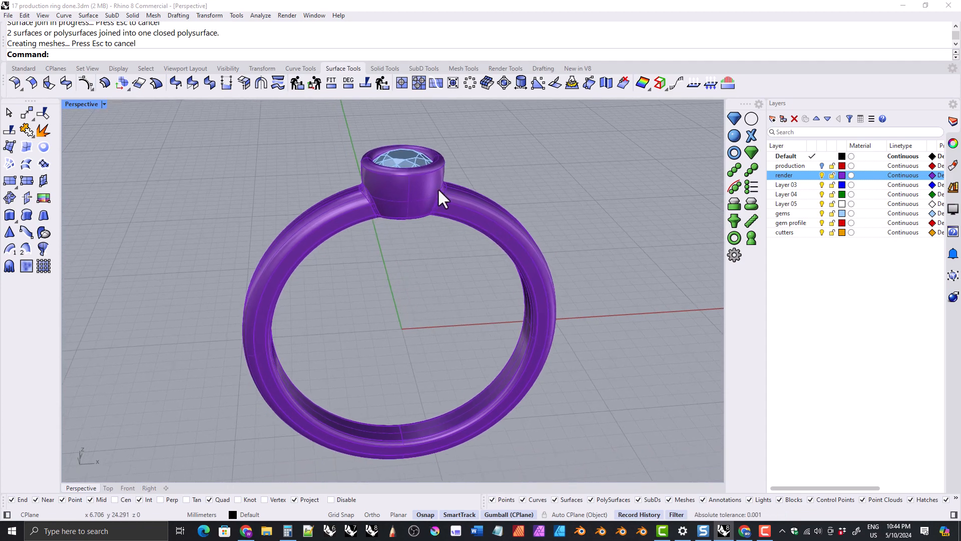
{"action": "right_click_drag", "start_coordinate": [438, 192], "coordinate": [407, 185]}
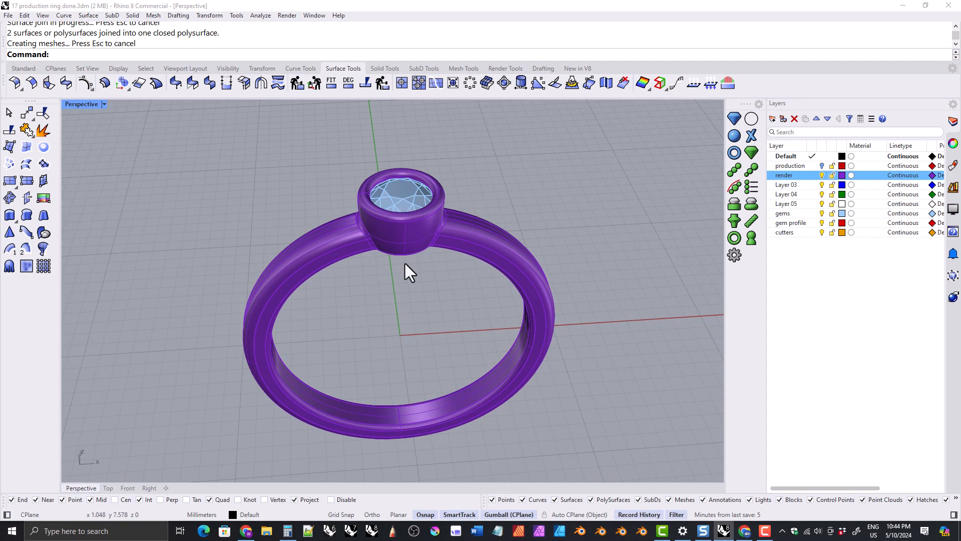
{"action": "right_click_drag", "start_coordinate": [405, 268], "coordinate": [426, 301]}
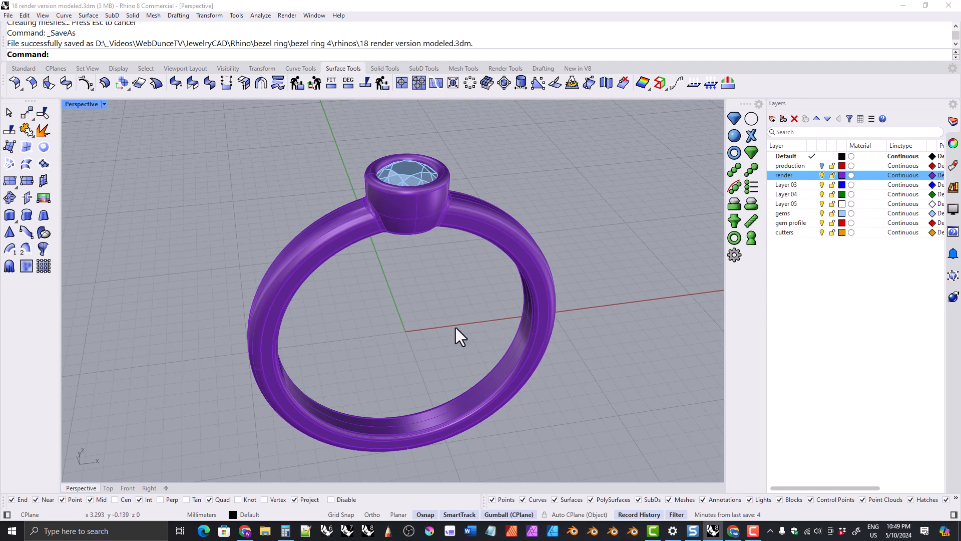
Step: Set the Perspective viewport to the Rendered display mode and check the ring's appearance
{"action": "left_click", "coordinate": [103, 103]}
{"action": "left_click", "coordinate": [96, 164]}
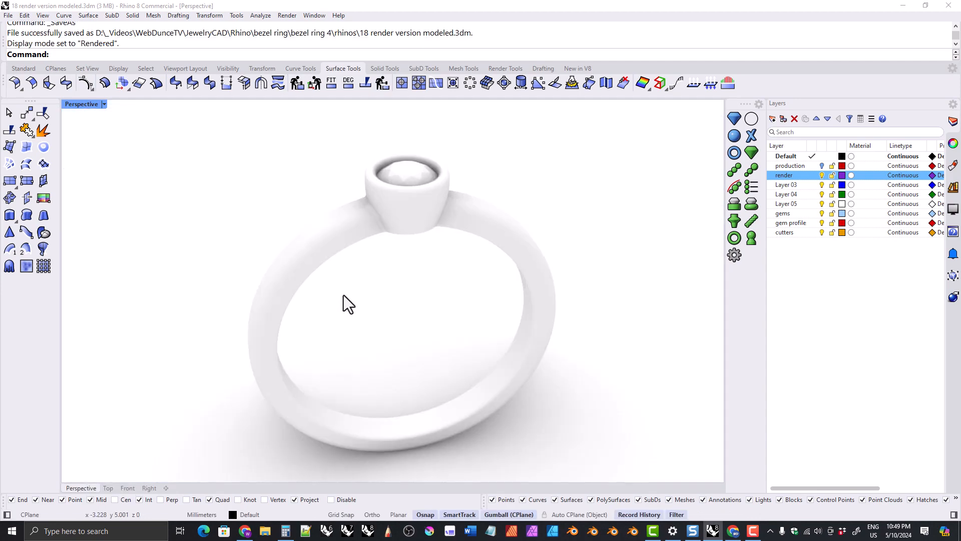
{"action": "right_click_drag", "start_coordinate": [416, 333], "coordinate": [374, 311]}
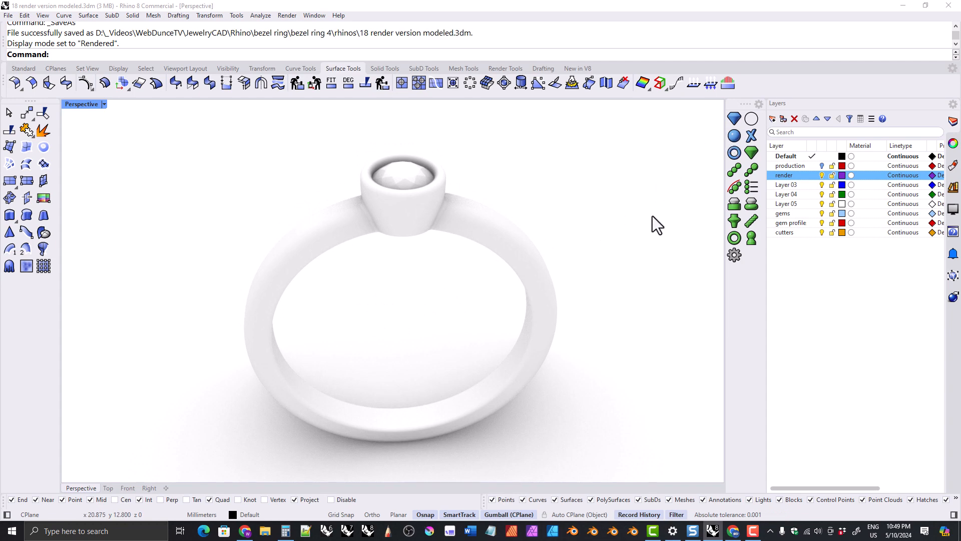
Step: Show the model's Materials list and check that Materials is enabled among the available panels
{"action": "left_click", "coordinate": [953, 168]}
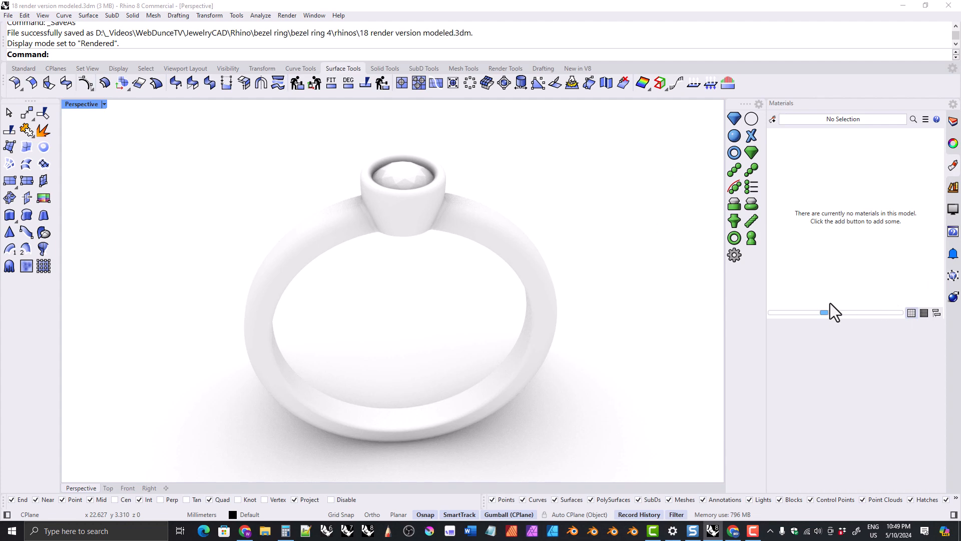
{"action": "left_click", "coordinate": [314, 16]}
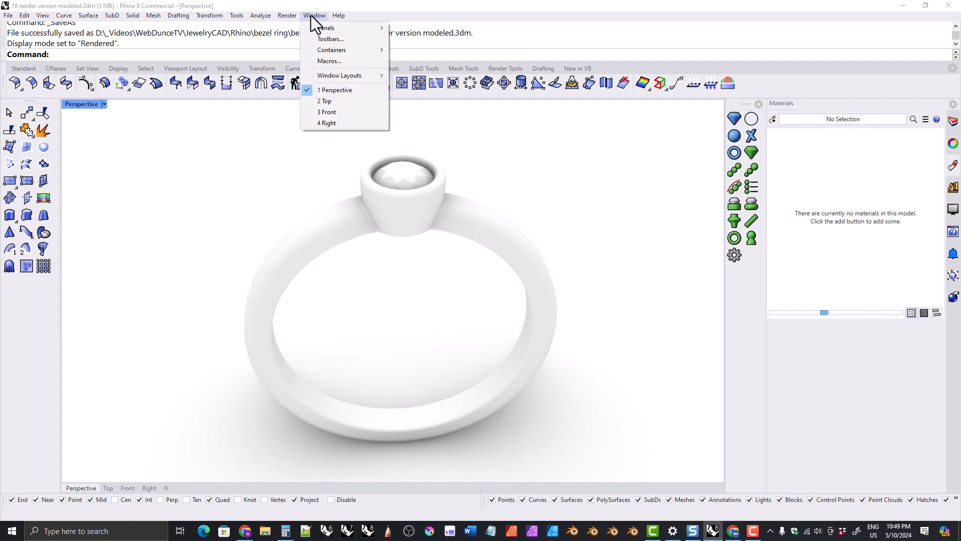
{"action": "mouse_move", "coordinate": [318, 27]}
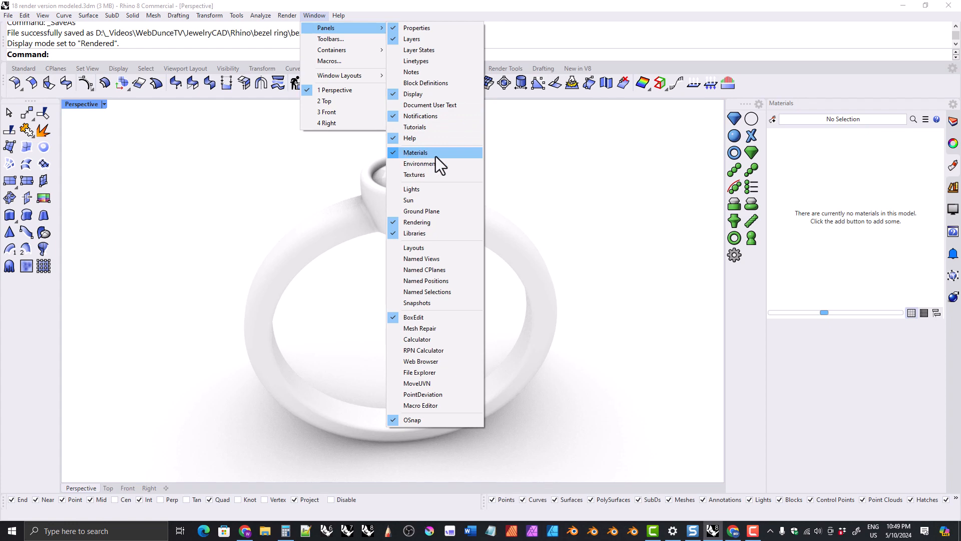
{"action": "left_click", "coordinate": [701, 178]}
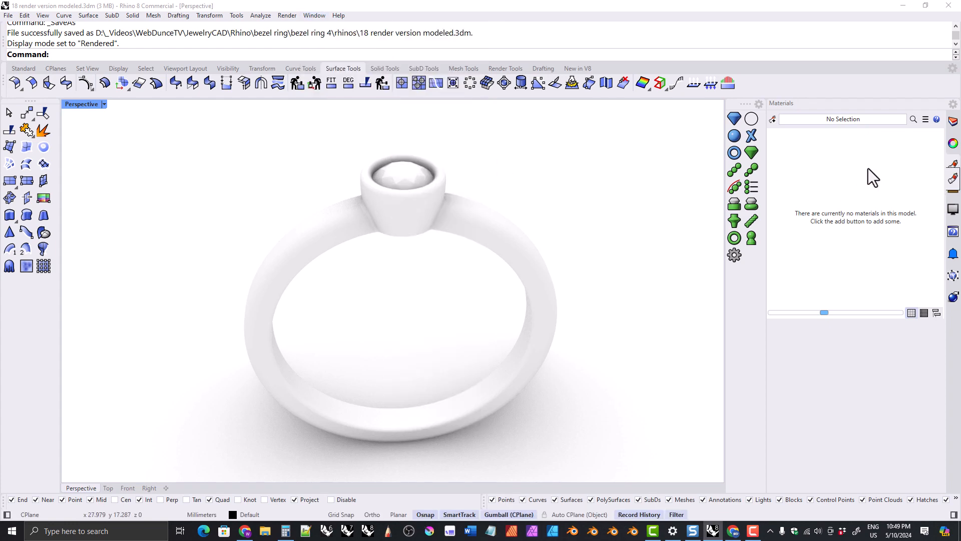
Step: Float the Materials panel over the viewport and dock it back with the other side panels
{"action": "left_click_drag", "start_coordinate": [781, 103], "coordinate": [419, 124]}
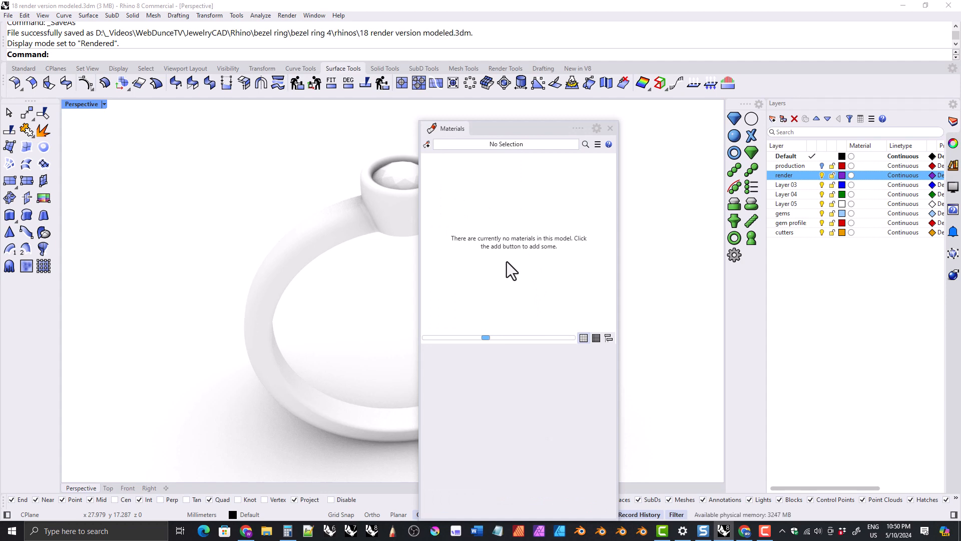
{"action": "left_click_drag", "start_coordinate": [487, 127], "coordinate": [874, 166]}
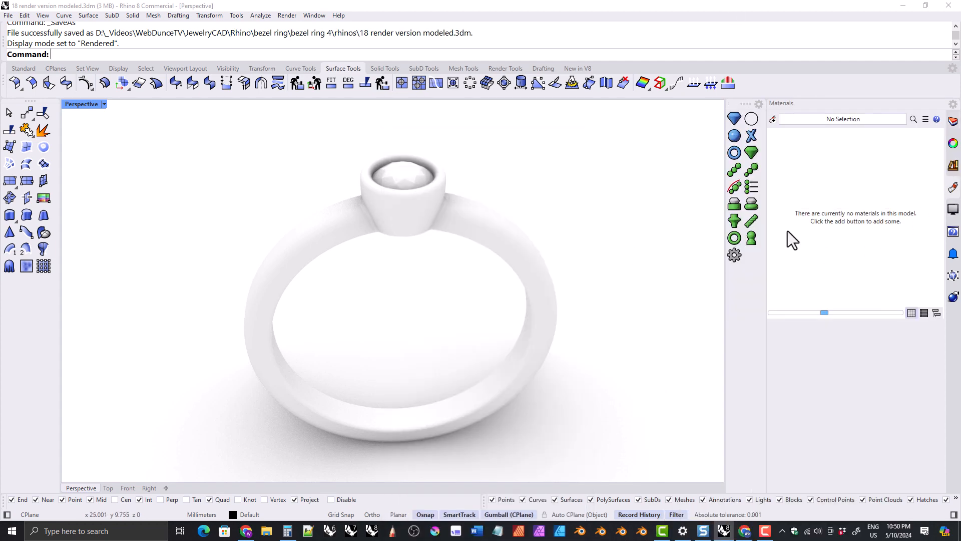
{"action": "left_click_drag", "start_coordinate": [953, 187], "coordinate": [495, 157]}
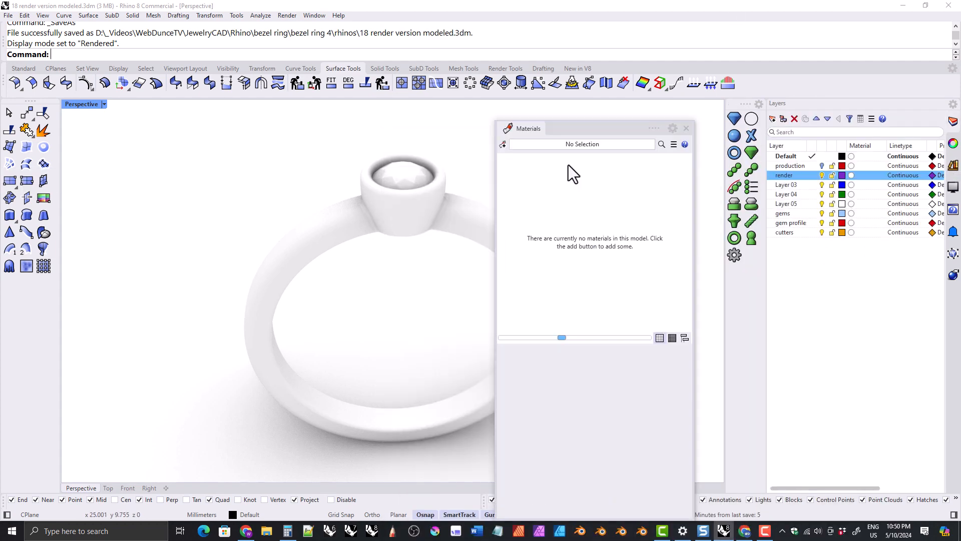
{"action": "left_click_drag", "start_coordinate": [585, 125], "coordinate": [545, 152]}
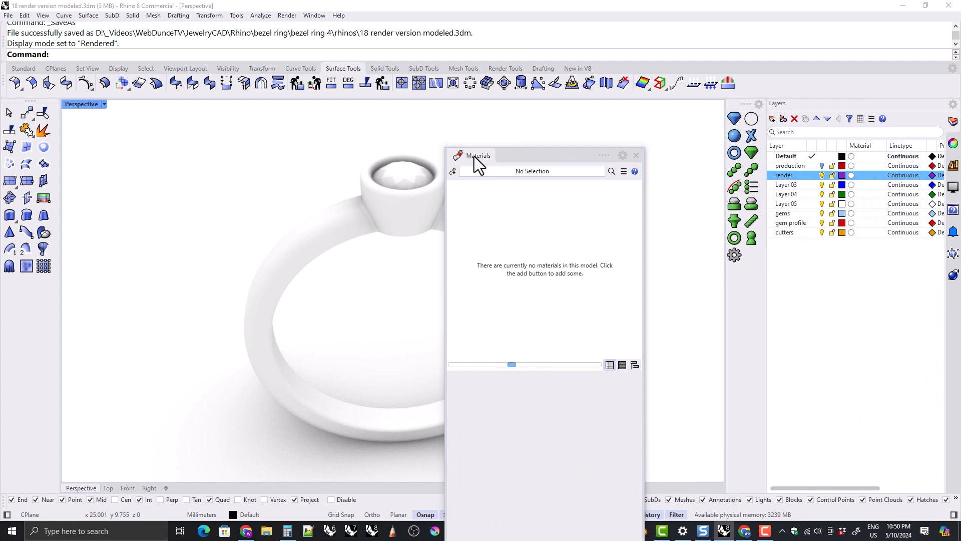
{"action": "left_click_drag", "start_coordinate": [474, 156], "coordinate": [860, 155]}
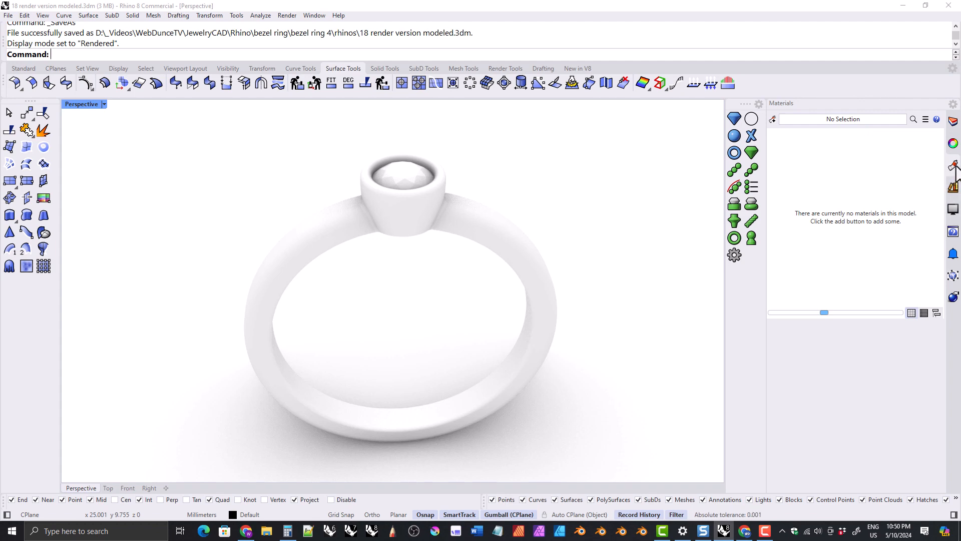
Step: Load the Polished White Metal material from the jewelry kit's Metals category into the model
{"action": "left_click", "coordinate": [733, 140]}
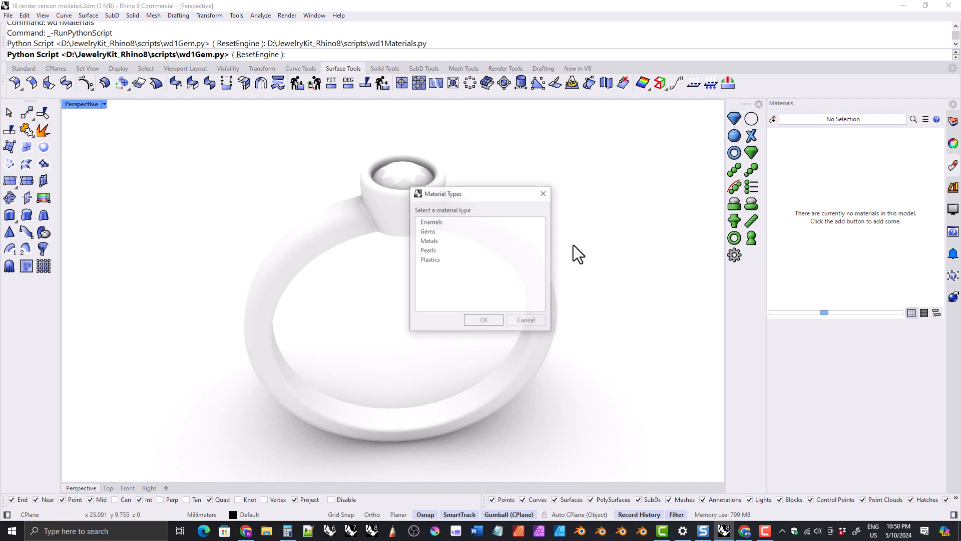
{"action": "left_click", "coordinate": [435, 242]}
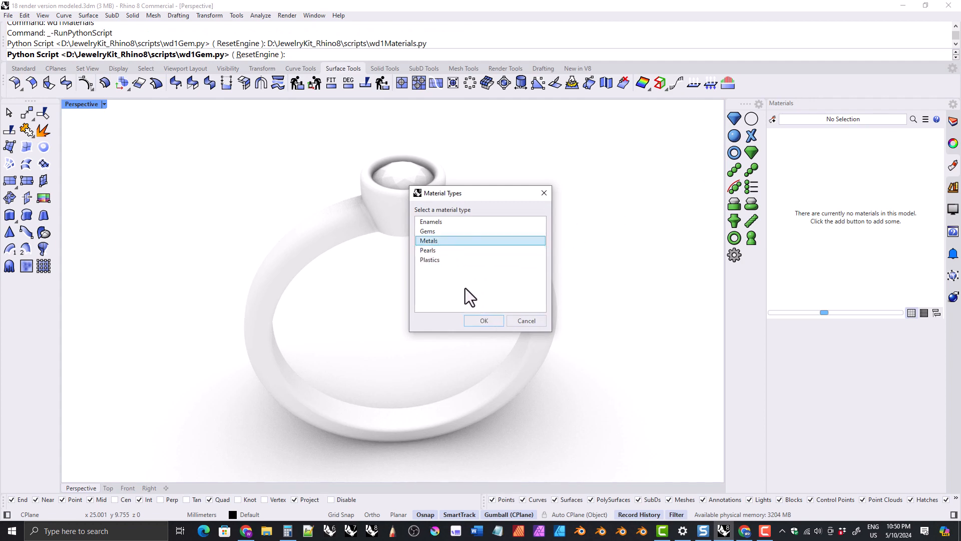
{"action": "left_click", "coordinate": [481, 320]}
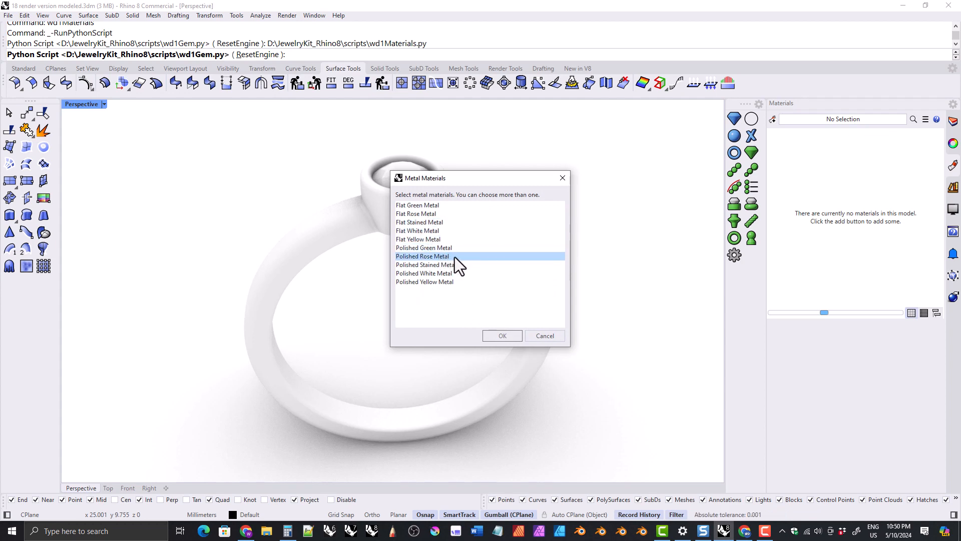
{"action": "left_click", "coordinate": [425, 275]}
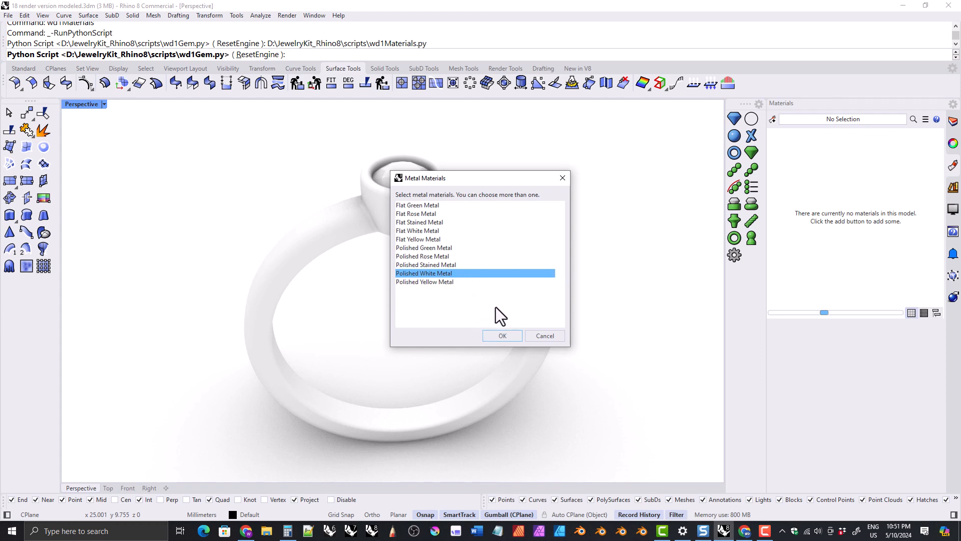
{"action": "left_click", "coordinate": [503, 336]}
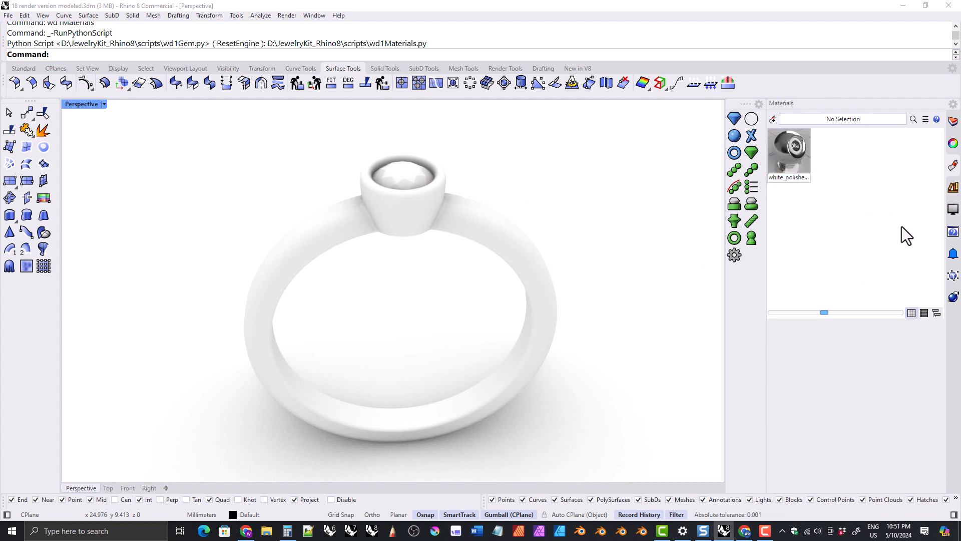
Step: Apply the white_polished_metal material to the ring body
{"action": "left_click", "coordinate": [794, 149]}
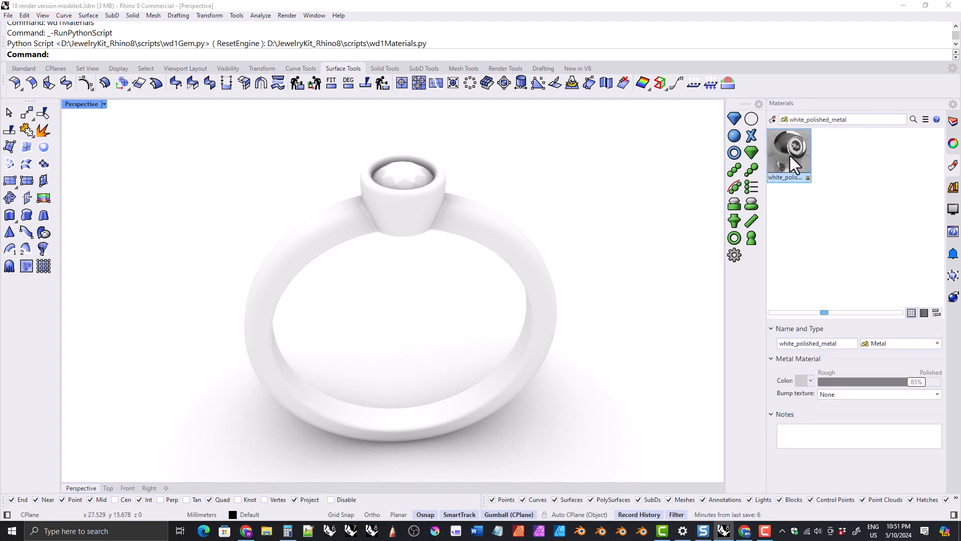
{"action": "left_click_drag", "start_coordinate": [791, 155], "coordinate": [674, 138]}
{"action": "left_click_drag", "start_coordinate": [560, 164], "coordinate": [490, 253]}
{"action": "left_click", "coordinate": [407, 275]}
{"action": "right_click_drag", "start_coordinate": [407, 276], "coordinate": [381, 287]}
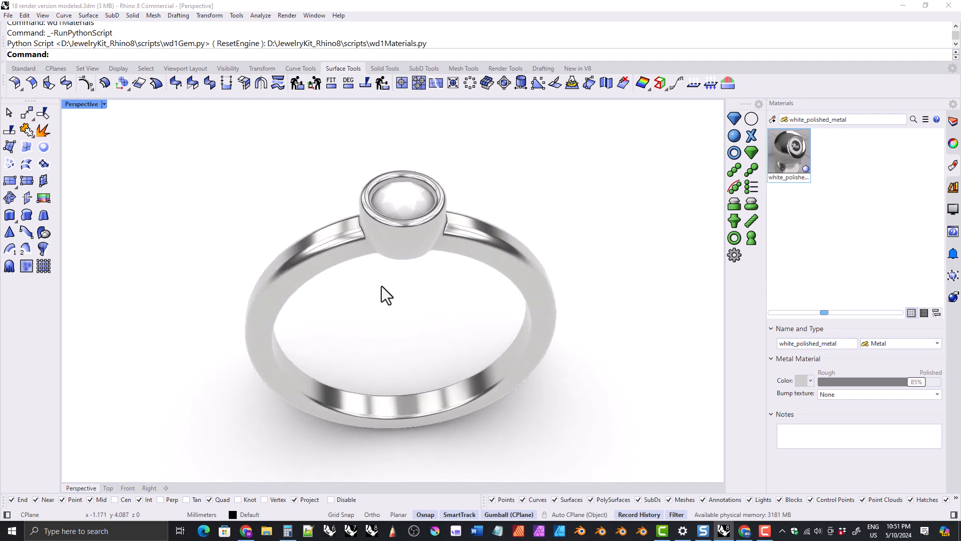
Step: Load the Sapphire material from the jewelry kit's Stylized gem category and apply it to the center gem
{"action": "left_click", "coordinate": [732, 142]}
{"action": "left_click", "coordinate": [427, 232]}
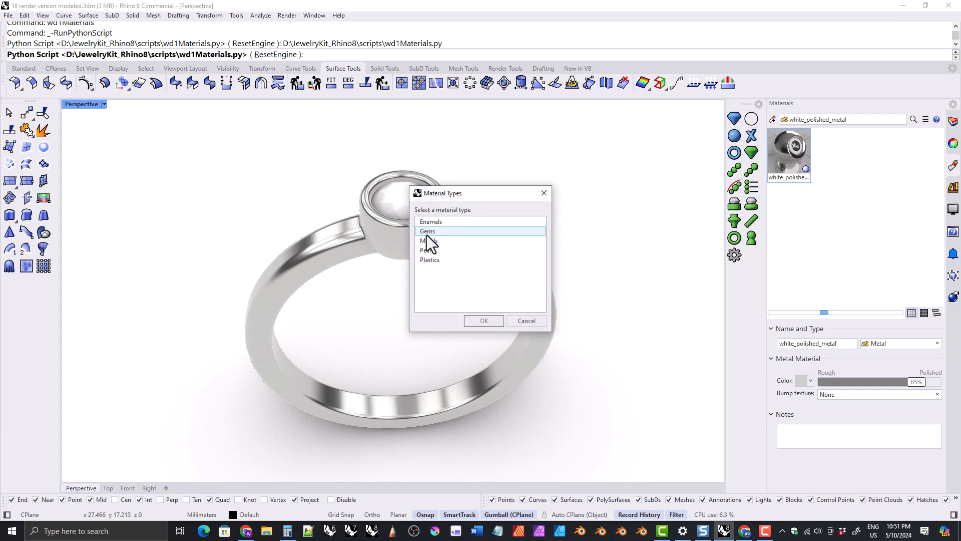
{"action": "left_click", "coordinate": [482, 320]}
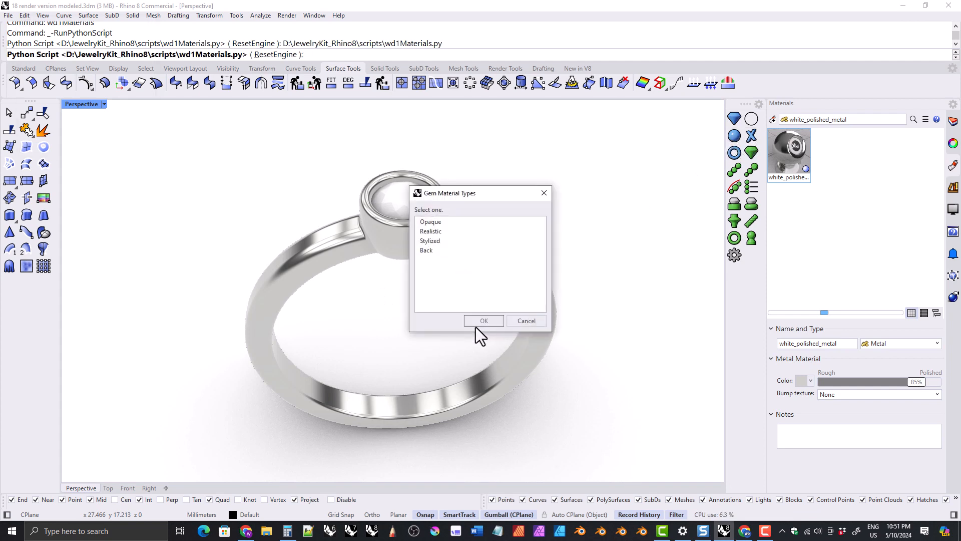
{"action": "left_click", "coordinate": [429, 242]}
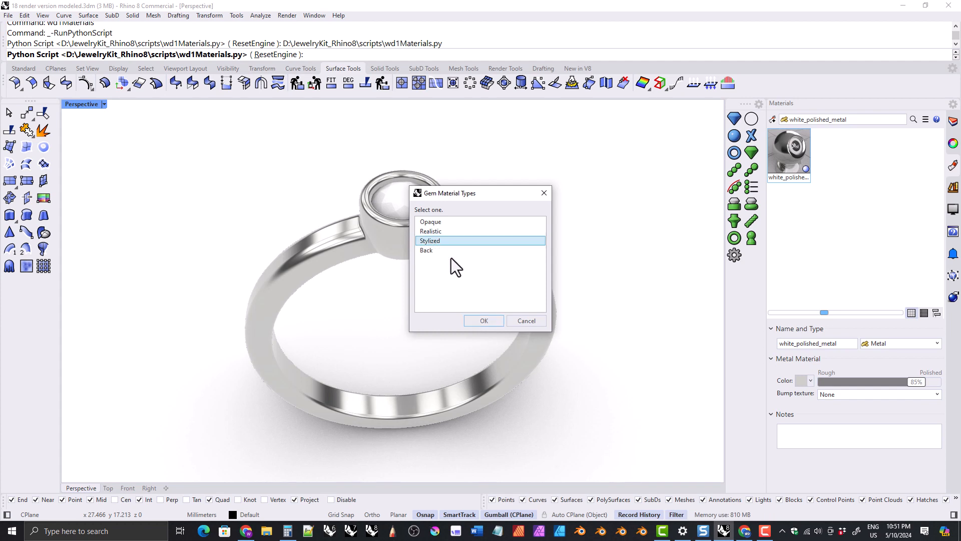
{"action": "left_click", "coordinate": [482, 320]}
{"action": "left_click", "coordinate": [405, 290]}
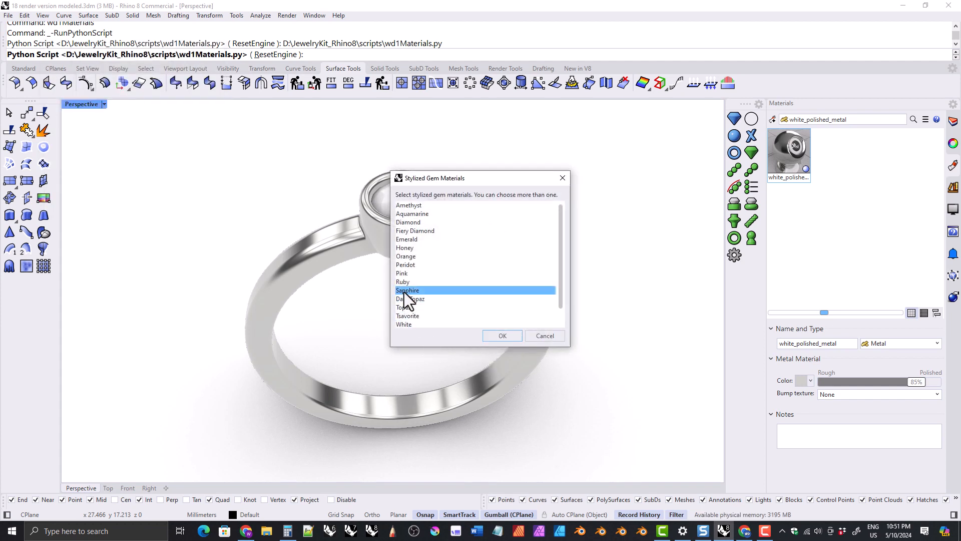
{"action": "left_click", "coordinate": [505, 336]}
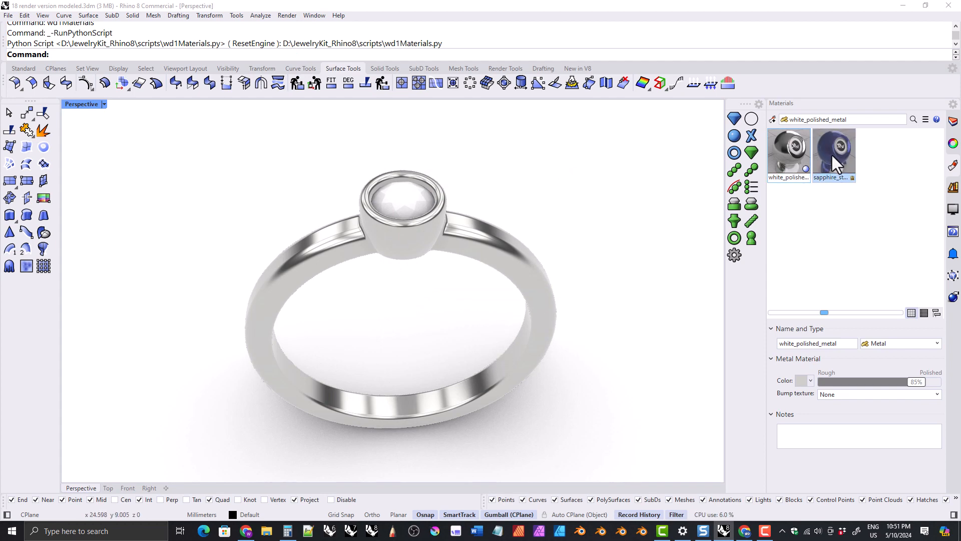
{"action": "left_click_drag", "start_coordinate": [831, 153], "coordinate": [406, 189]}
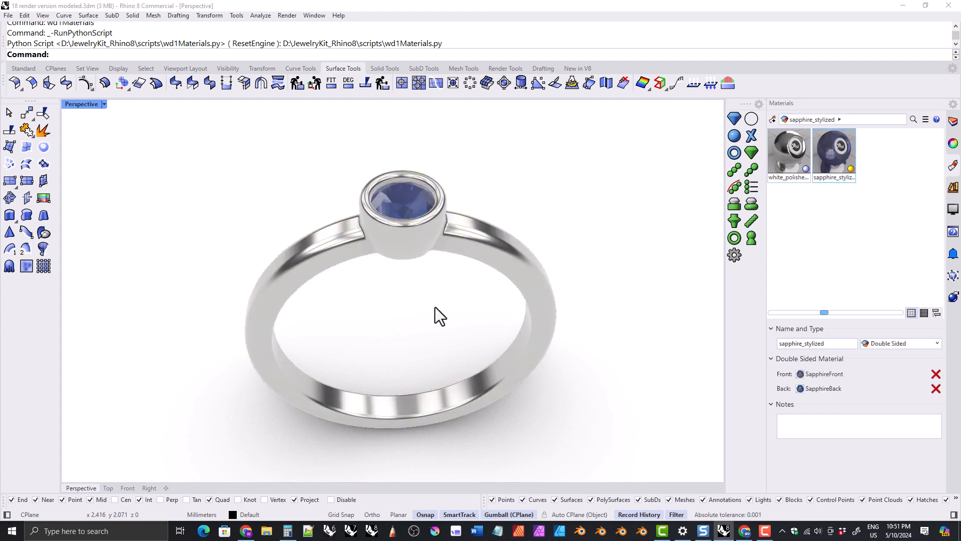
Step: Load the Sapphire material from the jewelry kit's Realistic gem category and apply sapphire_realistic to the center gem
{"action": "mouse_move", "coordinate": [434, 307]}
{"action": "right_mouse_down"}
{"action": "mouse_move", "coordinate": [393, 285]}
{"action": "mouse_move", "coordinate": [398, 304]}
{"action": "mouse_move", "coordinate": [406, 292]}
{"action": "mouse_move", "coordinate": [437, 311]}
{"action": "mouse_move", "coordinate": [428, 296]}
{"action": "right_mouse_up"}
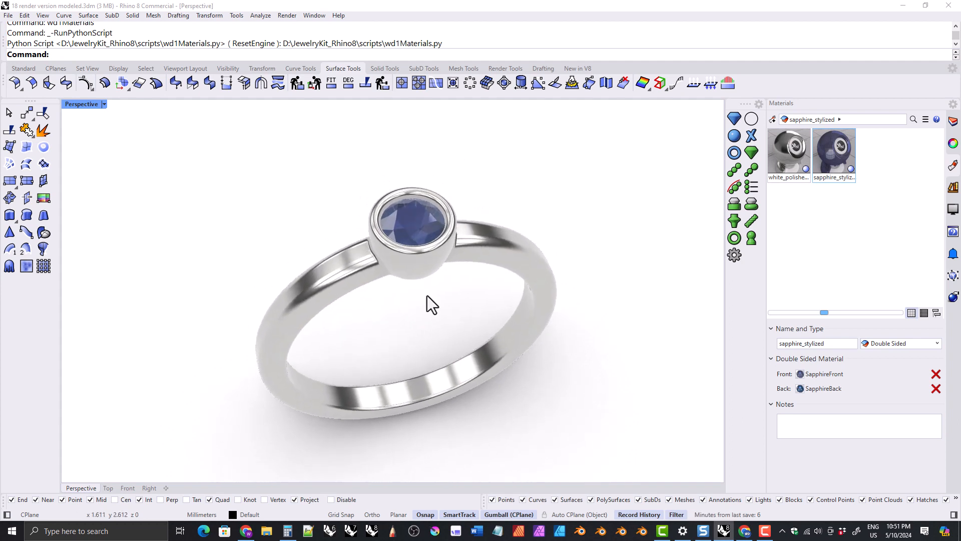
{"action": "left_click", "coordinate": [734, 137]}
{"action": "left_click", "coordinate": [432, 232]}
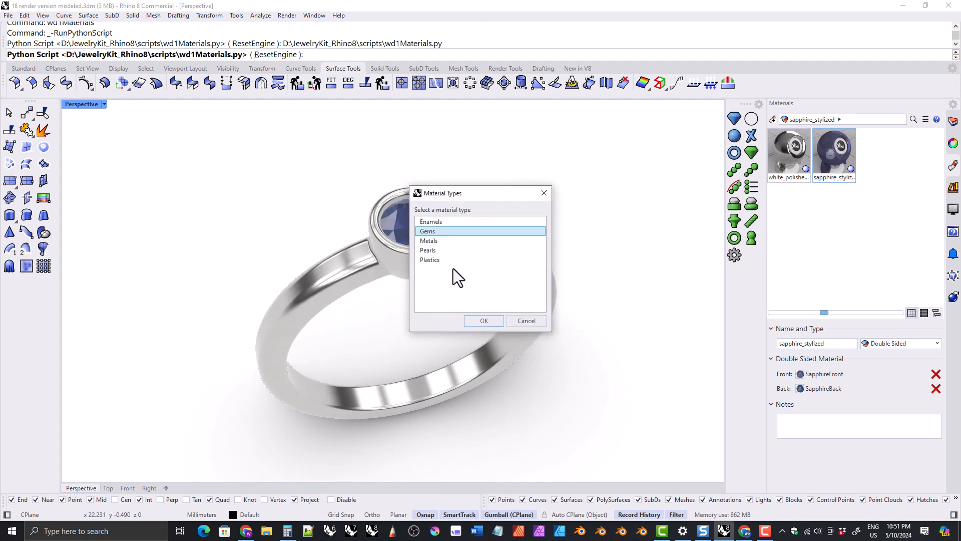
{"action": "left_click", "coordinate": [483, 320]}
{"action": "left_click", "coordinate": [432, 232]}
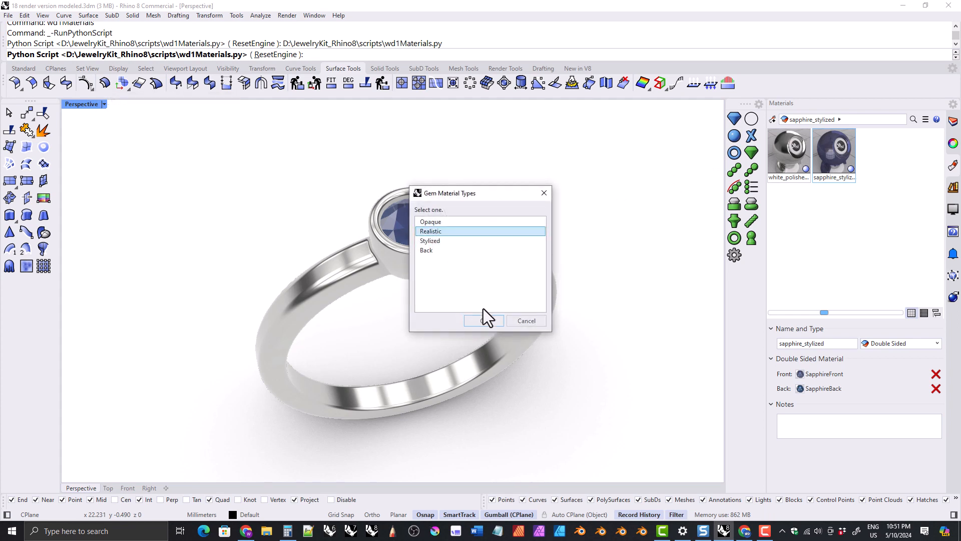
{"action": "left_click", "coordinate": [483, 320]}
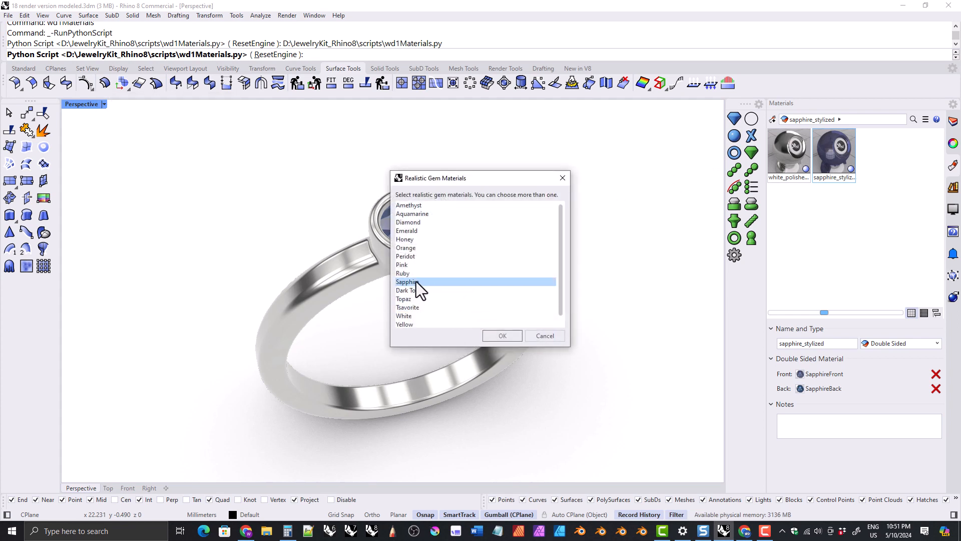
{"action": "left_click", "coordinate": [416, 281]}
{"action": "left_click", "coordinate": [500, 335]}
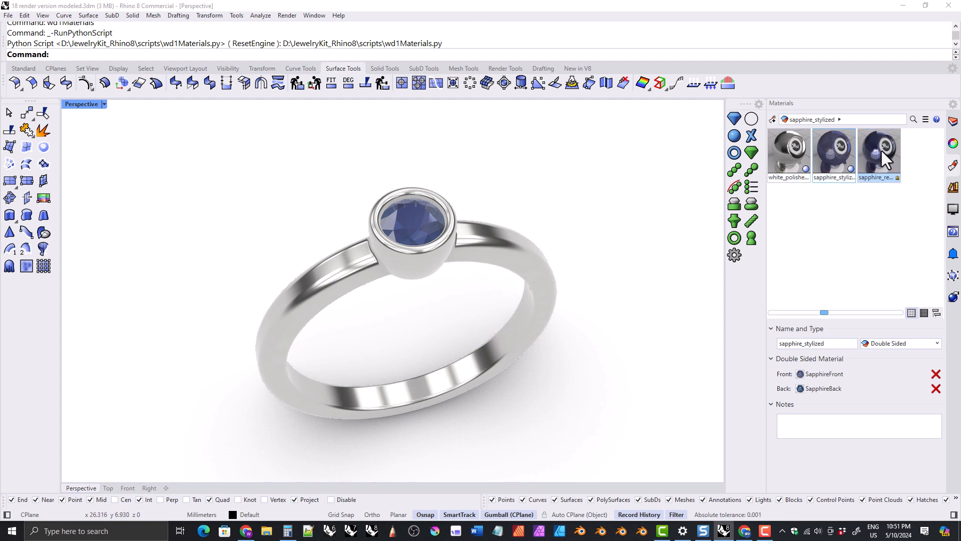
{"action": "left_click_drag", "start_coordinate": [881, 153], "coordinate": [404, 262]}
{"action": "mouse_move", "coordinate": [403, 262]}
{"action": "right_mouse_down"}
{"action": "mouse_move", "coordinate": [444, 221]}
{"action": "mouse_move", "coordinate": [382, 192]}
{"action": "mouse_move", "coordinate": [416, 250]}
{"action": "right_mouse_up"}
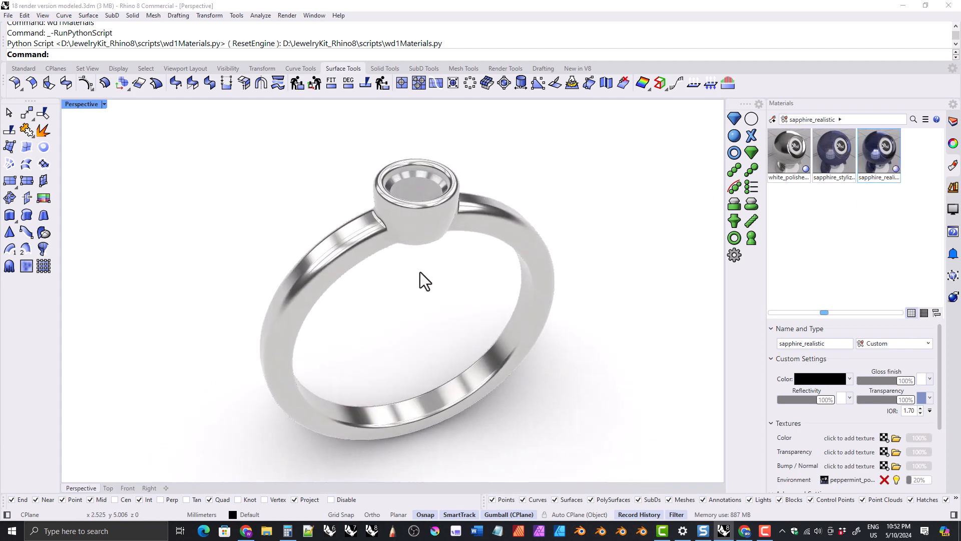
Step: Set the Perspective viewport's display mode to Raytraced and view the ring at a slightly different angle
{"action": "left_click", "coordinate": [103, 104]}
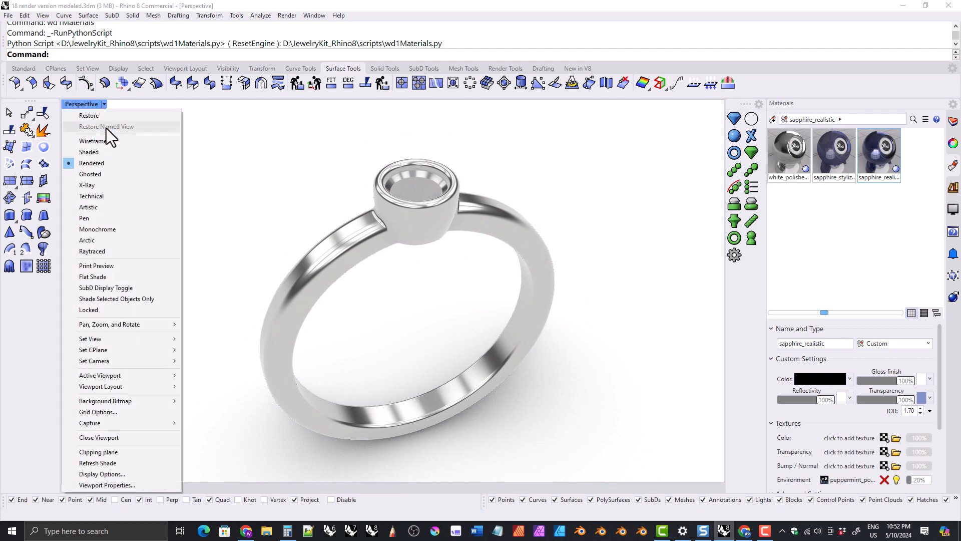
{"action": "left_click", "coordinate": [102, 252]}
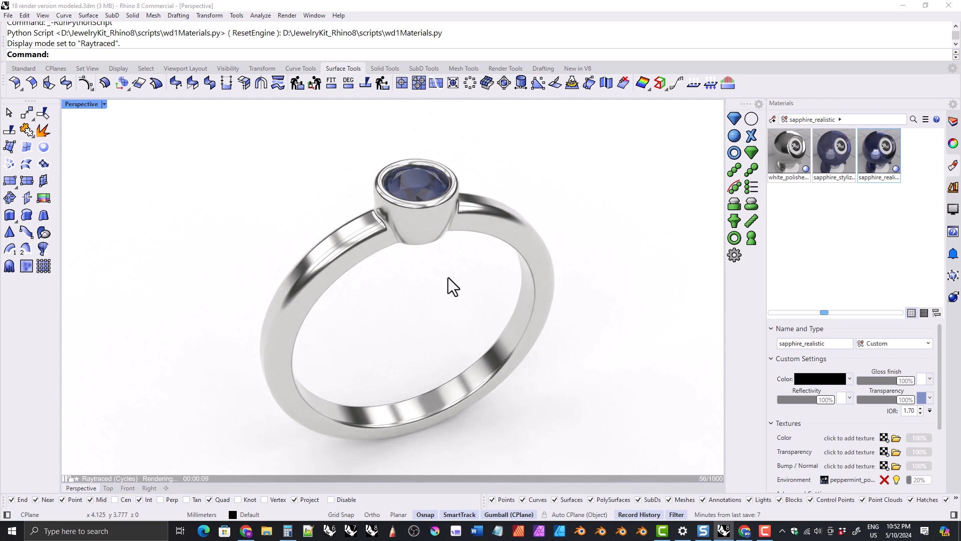
{"action": "mouse_move", "coordinate": [448, 278]}
{"action": "right_mouse_down"}
{"action": "mouse_move", "coordinate": [446, 300]}
{"action": "mouse_move", "coordinate": [416, 294]}
{"action": "mouse_move", "coordinate": [395, 286]}
{"action": "mouse_move", "coordinate": [392, 264]}
{"action": "mouse_move", "coordinate": [449, 266]}
{"action": "mouse_move", "coordinate": [457, 286]}
{"action": "mouse_move", "coordinate": [442, 307]}
{"action": "mouse_move", "coordinate": [427, 288]}
{"action": "mouse_move", "coordinate": [445, 281]}
{"action": "right_mouse_up"}
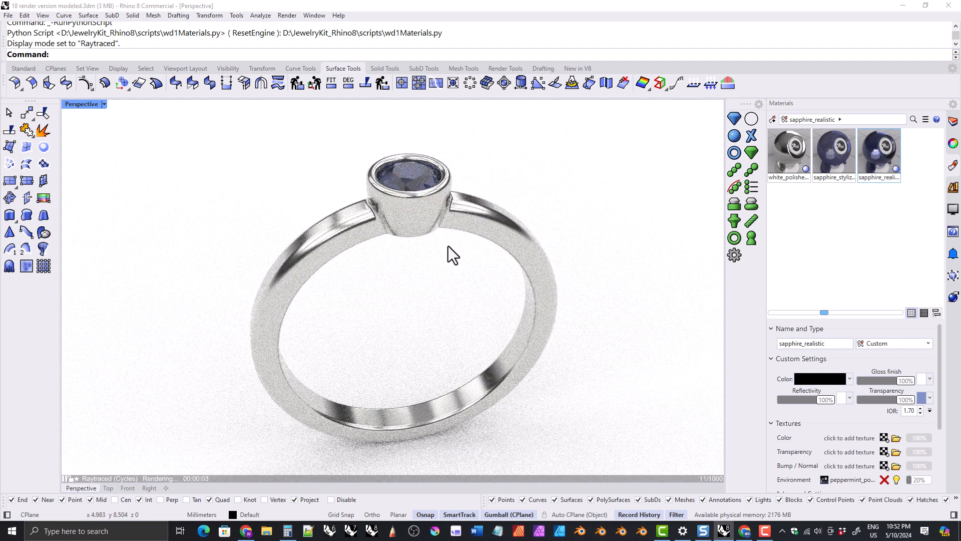
Step: Start a test render of the Perspective view, stop it and close the render window
{"action": "left_click", "coordinate": [287, 15]}
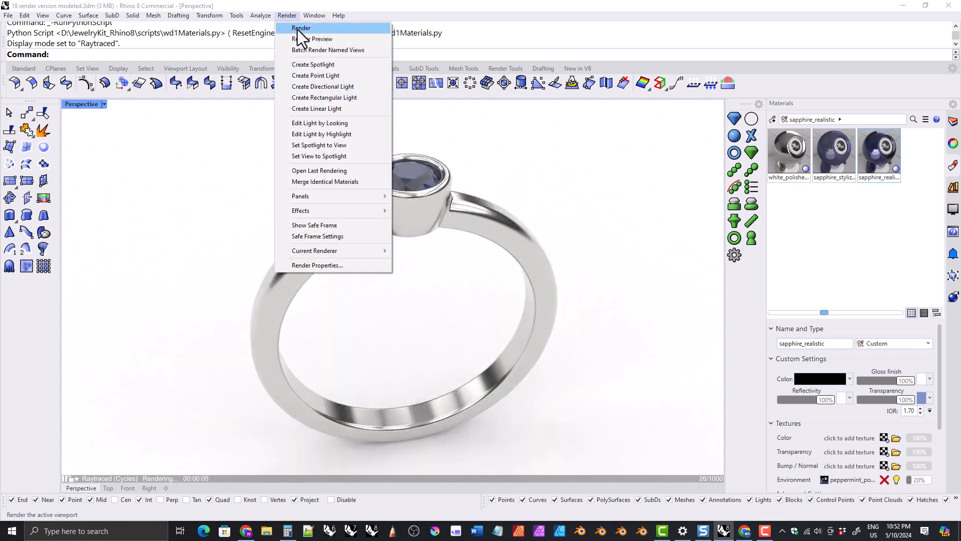
{"action": "left_click", "coordinate": [305, 29]}
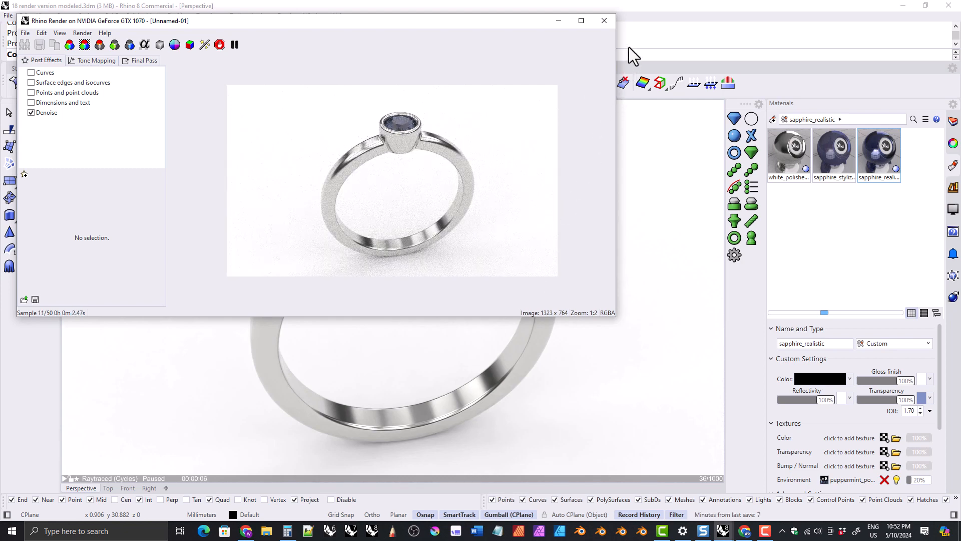
{"action": "left_click", "coordinate": [604, 22]}
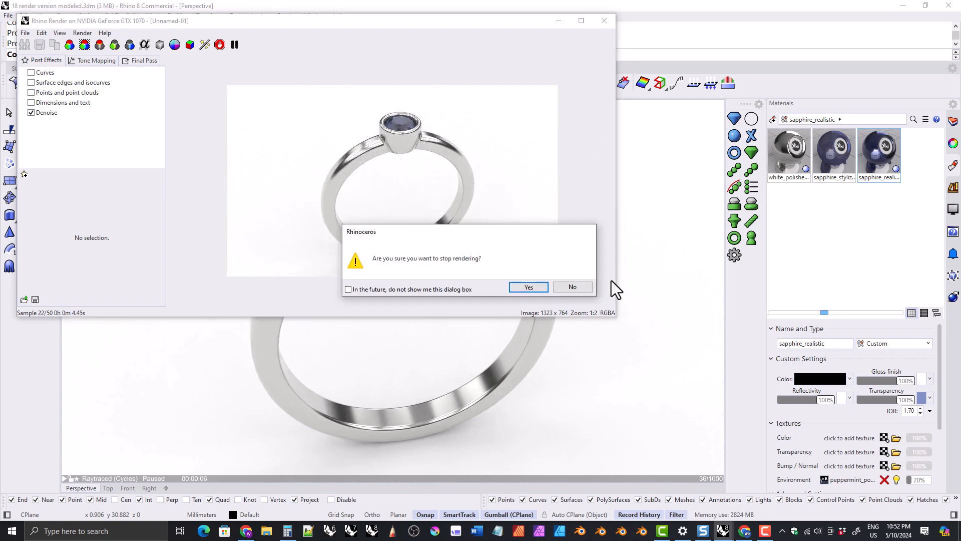
{"action": "left_click", "coordinate": [527, 292]}
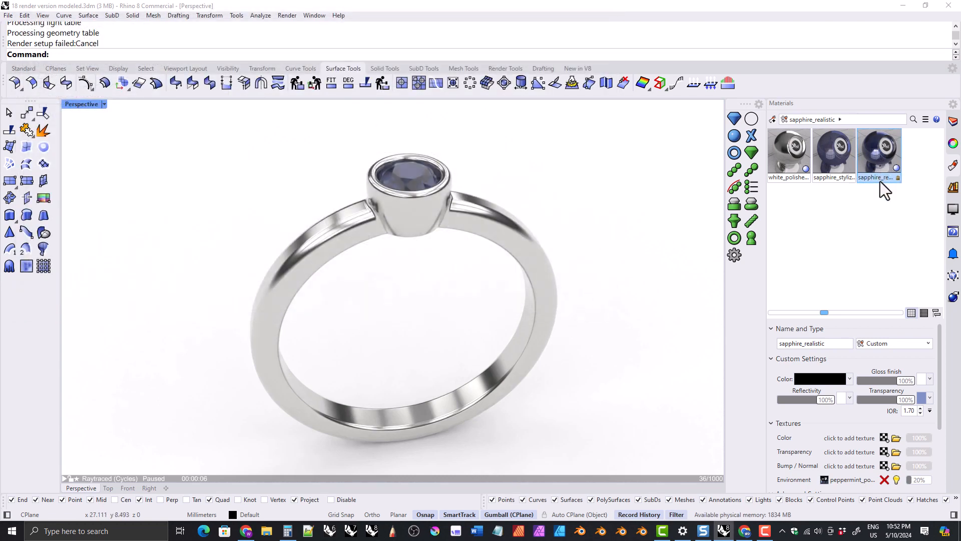
Step: Delete the sapphire_realistic material from the model
{"action": "key", "text": "Delete"}
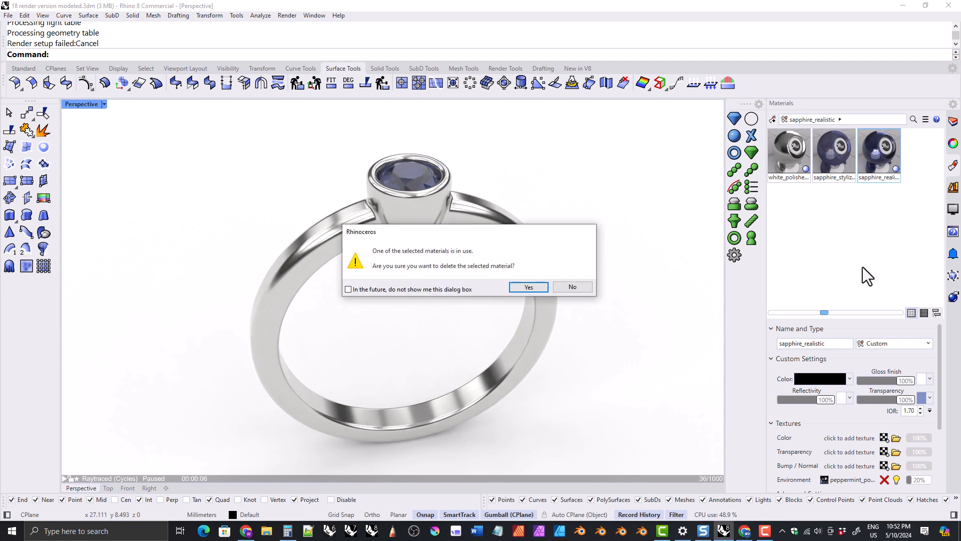
{"action": "left_click", "coordinate": [525, 286]}
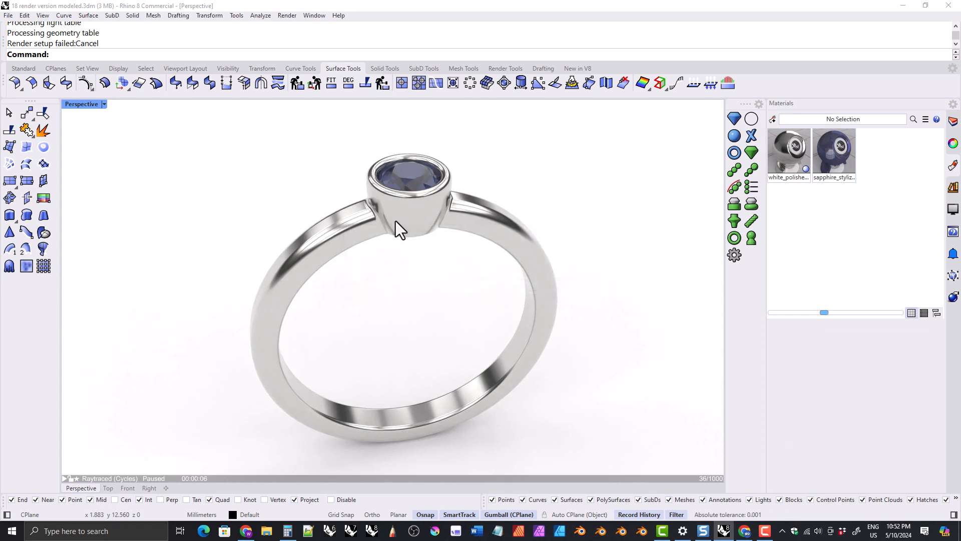
{"action": "right_click_drag", "start_coordinate": [396, 221], "coordinate": [399, 251]}
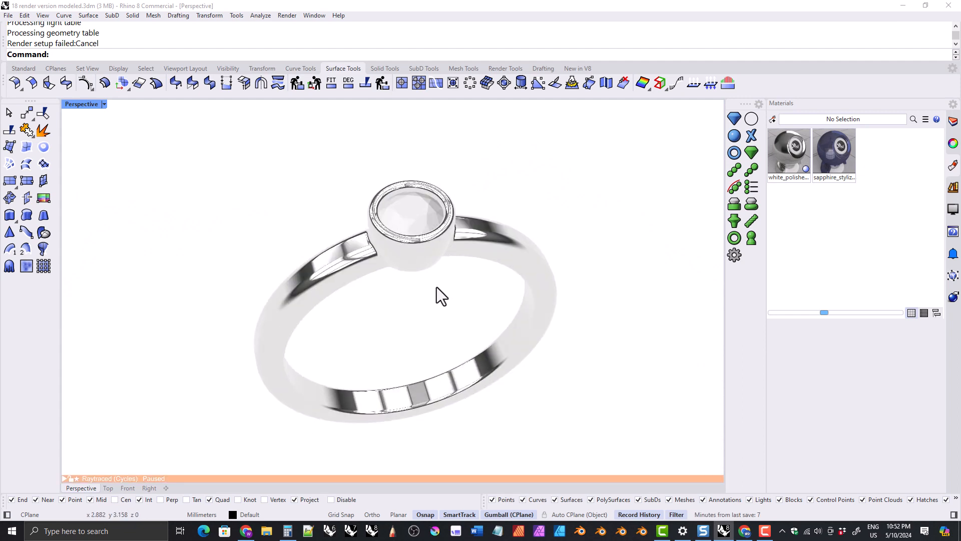
Step: Set the Perspective viewport's display mode to Rendered and apply the sapphire_stylized material to the center gem
{"action": "left_click", "coordinate": [105, 104]}
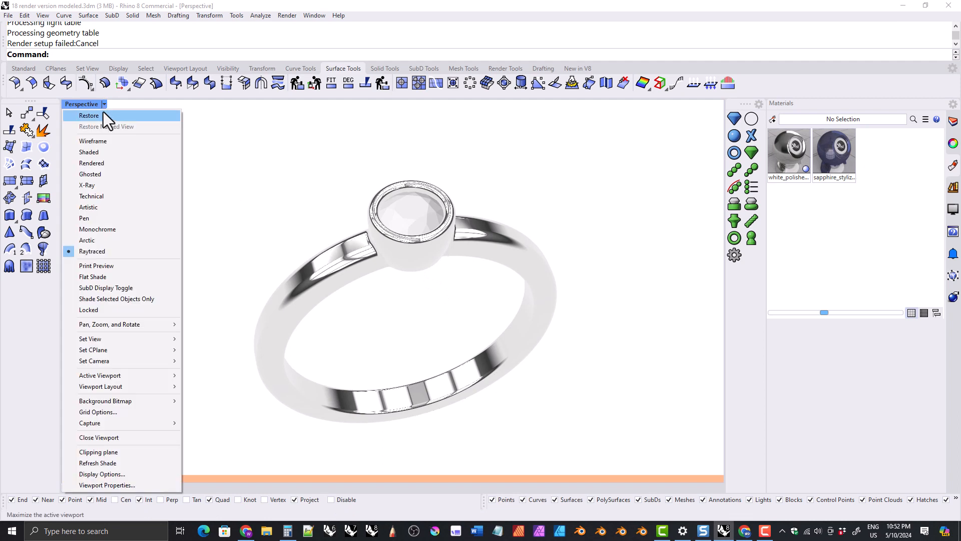
{"action": "left_click", "coordinate": [89, 162]}
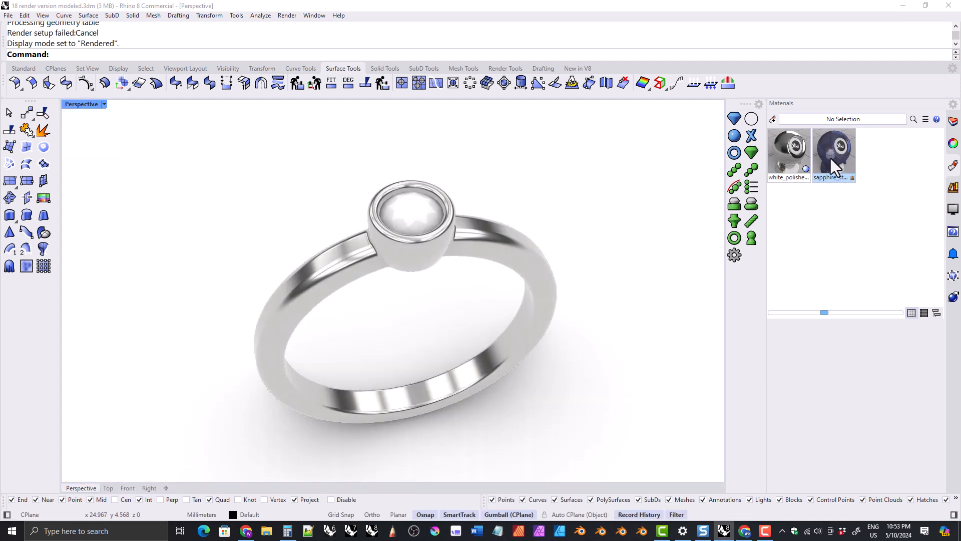
{"action": "left_click_drag", "start_coordinate": [834, 165], "coordinate": [422, 211]}
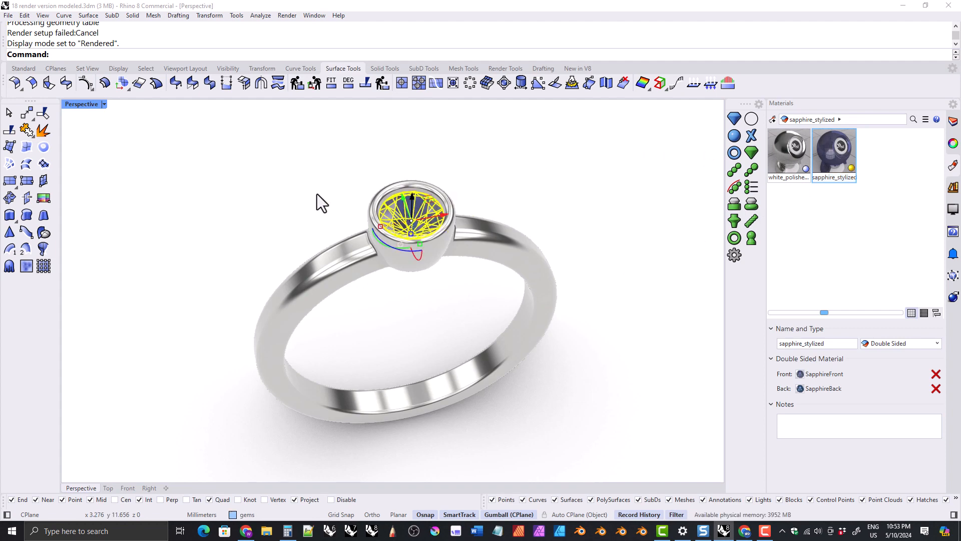
{"action": "left_click", "coordinate": [317, 193]}
Step: Raise the center gem slightly within the bezel along its vertical axis in the Front view
{"action": "right_click_drag", "start_coordinate": [379, 246], "coordinate": [415, 270]}
{"action": "right_click_drag", "start_coordinate": [416, 271], "coordinate": [415, 151], "text": "ctrl"}
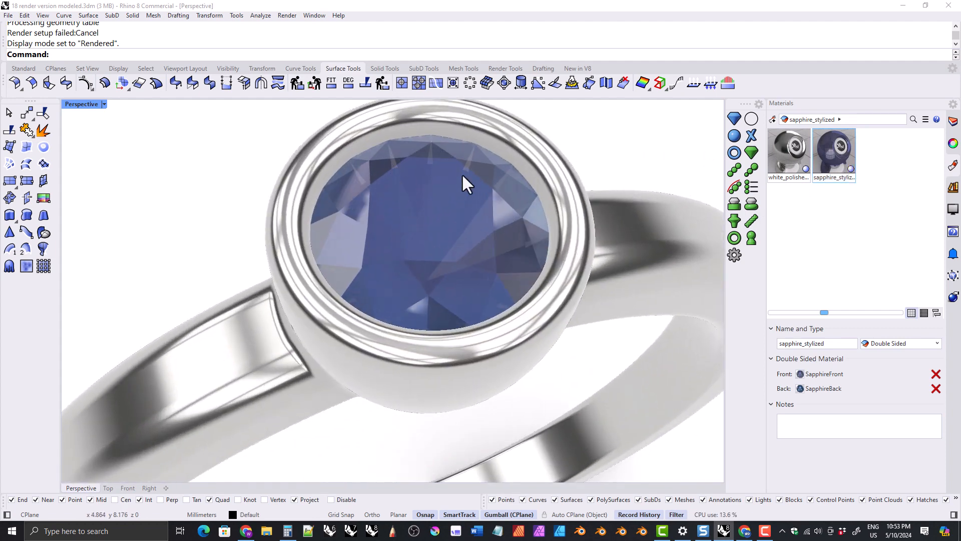
{"action": "right_click_drag", "start_coordinate": [485, 197], "coordinate": [420, 258]}
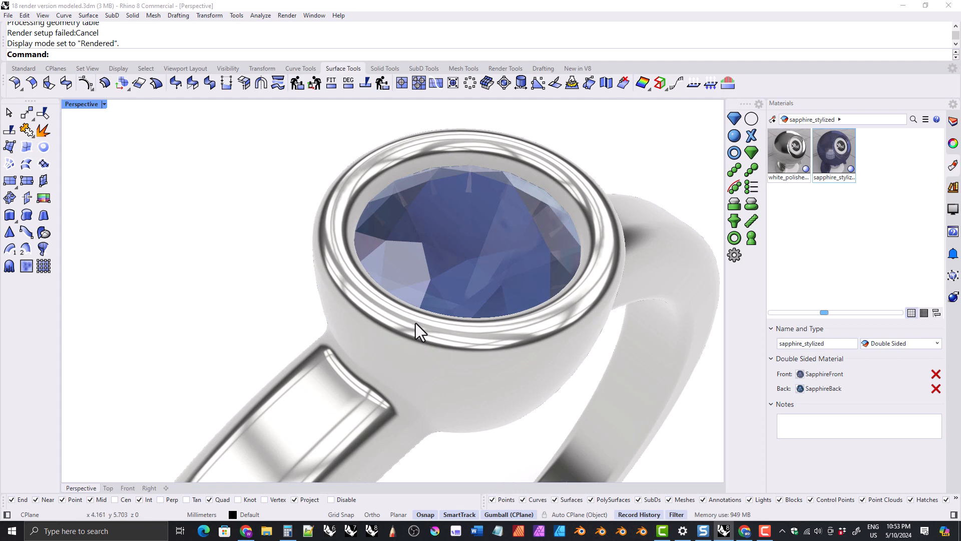
{"action": "left_click", "coordinate": [464, 259]}
{"action": "right_click_drag", "start_coordinate": [428, 263], "coordinate": [374, 216]}
{"action": "scroll", "coordinate": [373, 213], "scroll_direction": "up", "scroll_amount": 5}
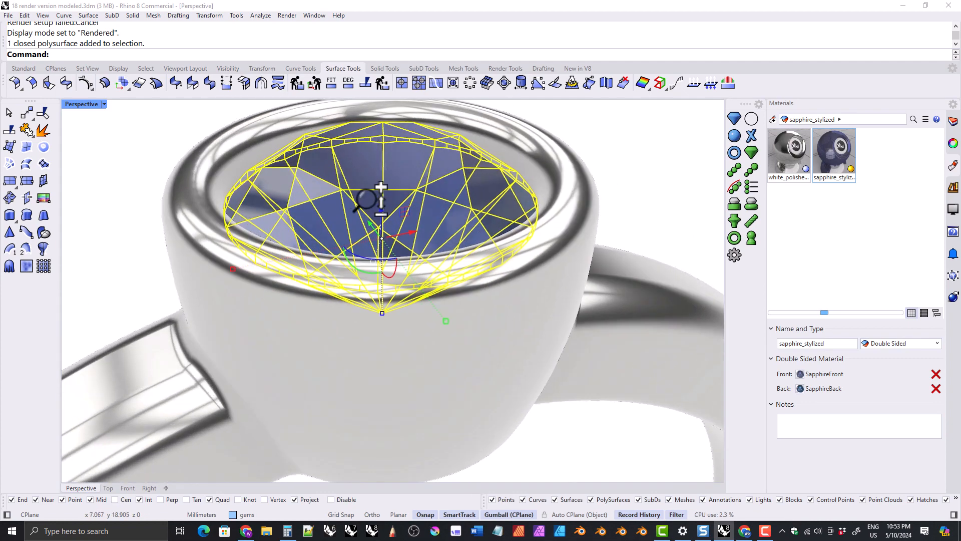
{"action": "left_click", "coordinate": [124, 488]}
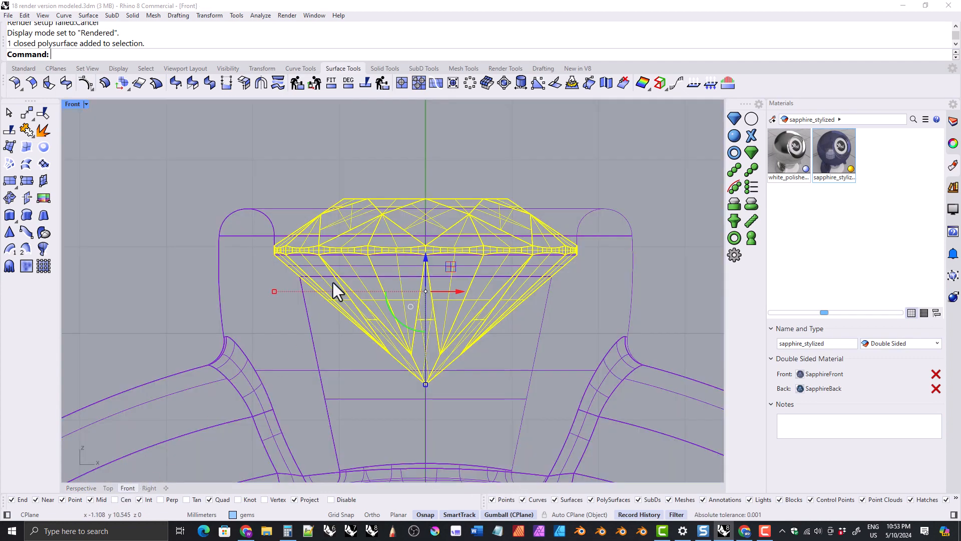
{"action": "scroll", "coordinate": [397, 253], "scroll_direction": "up", "scroll_amount": 4}
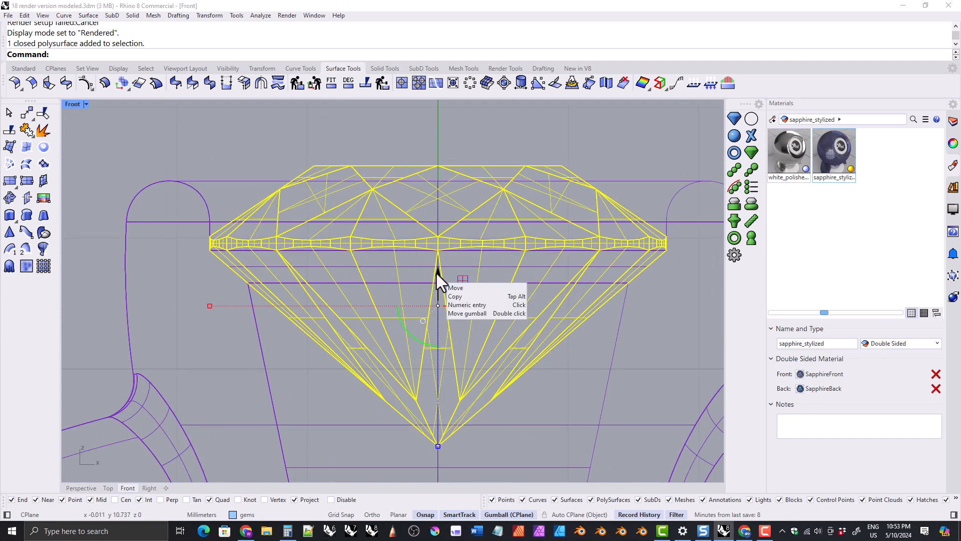
{"action": "left_click_drag", "start_coordinate": [436, 274], "coordinate": [436, 269]}
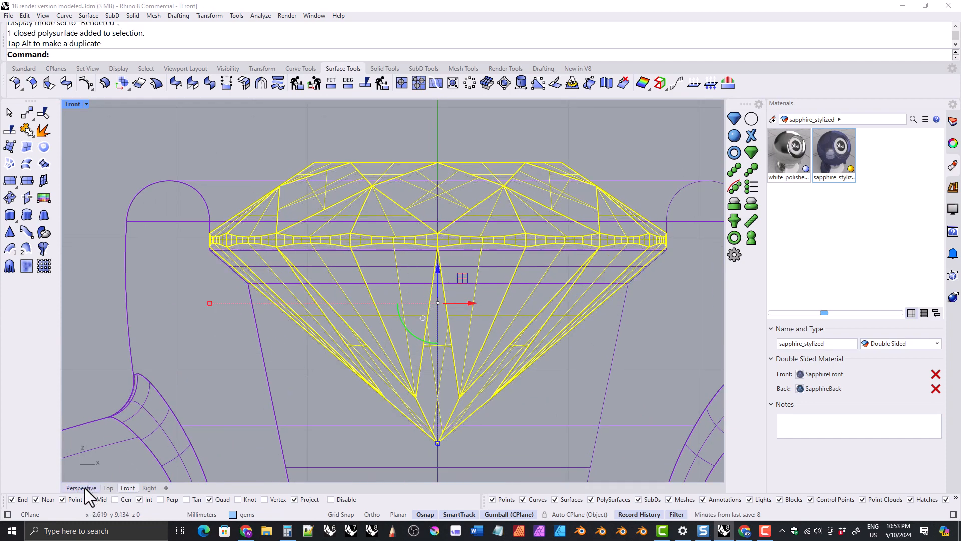
Step: Scale the center gem uniformly by a factor of 0.99 in the Perspective view so it clears the bezel wall
{"action": "left_click", "coordinate": [85, 488]}
{"action": "scroll", "coordinate": [320, 269], "scroll_direction": "up", "scroll_amount": 5}
{"action": "right_click_drag", "start_coordinate": [443, 332], "coordinate": [439, 255], "text": "shift"}
{"action": "scroll", "coordinate": [395, 317], "scroll_direction": "down", "scroll_amount": 6}
{"action": "scroll", "coordinate": [441, 301], "scroll_direction": "up", "scroll_amount": 4}
{"action": "scroll", "coordinate": [419, 232], "scroll_direction": "up", "scroll_amount": 5}
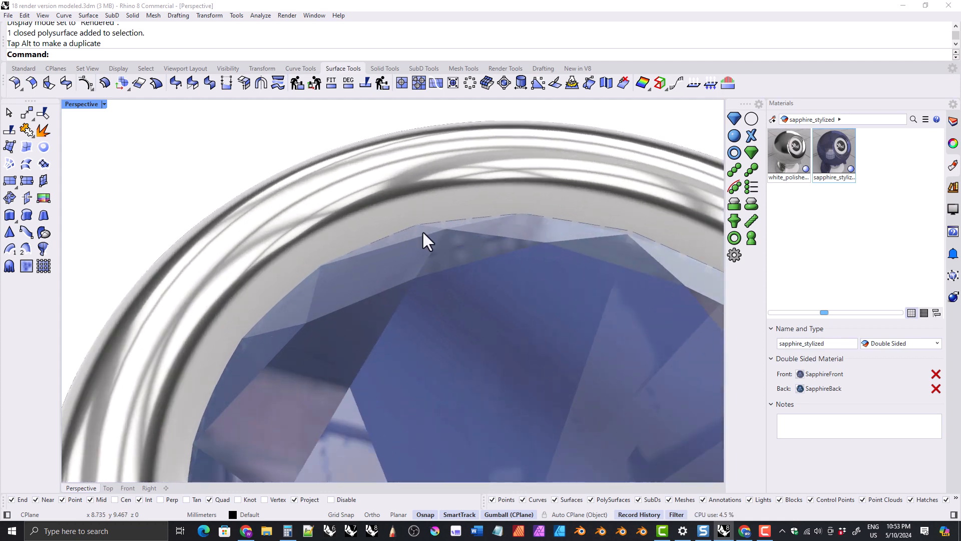
{"action": "left_click", "coordinate": [494, 362]}
{"action": "left_click", "coordinate": [531, 397]}
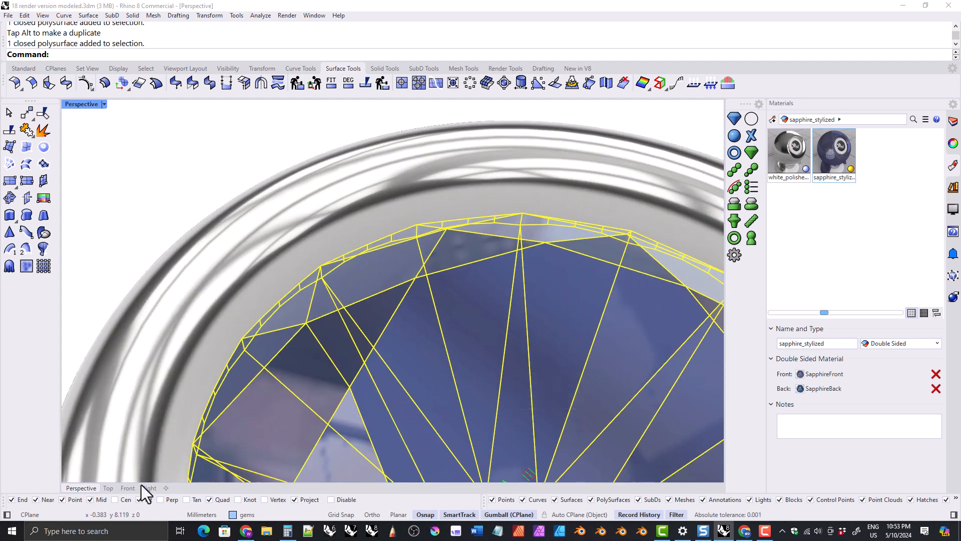
{"action": "scroll", "coordinate": [325, 301], "scroll_direction": "down", "scroll_amount": 5}
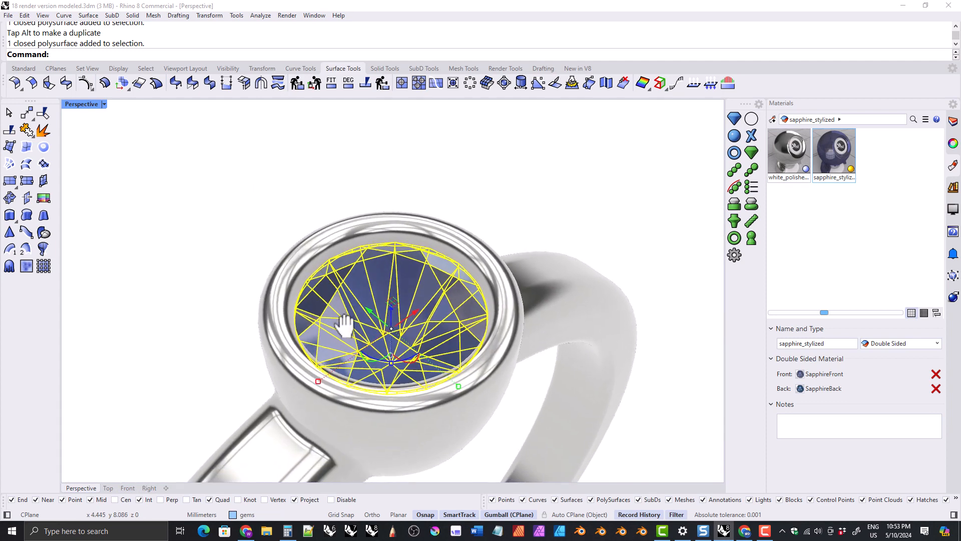
{"action": "left_click", "coordinate": [319, 382]}
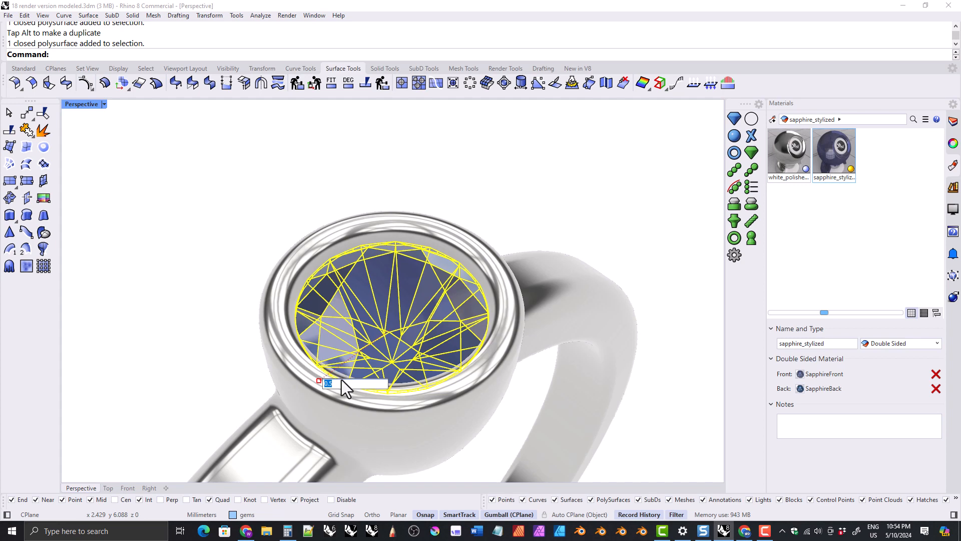
{"action": "type", "text": "0.99"}
{"action": "key", "text": "Return"}
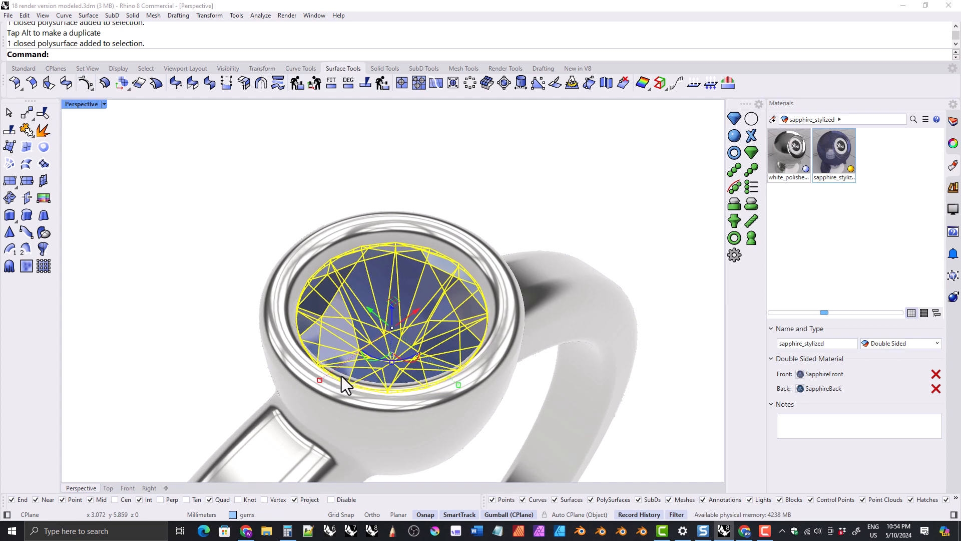
{"action": "left_click", "coordinate": [194, 322]}
Step: Examine the center gem's fit against the bezel wall and seat in the Perspective and Front views, including the whole ring
{"action": "scroll", "coordinate": [383, 293], "scroll_direction": "up", "scroll_amount": 5}
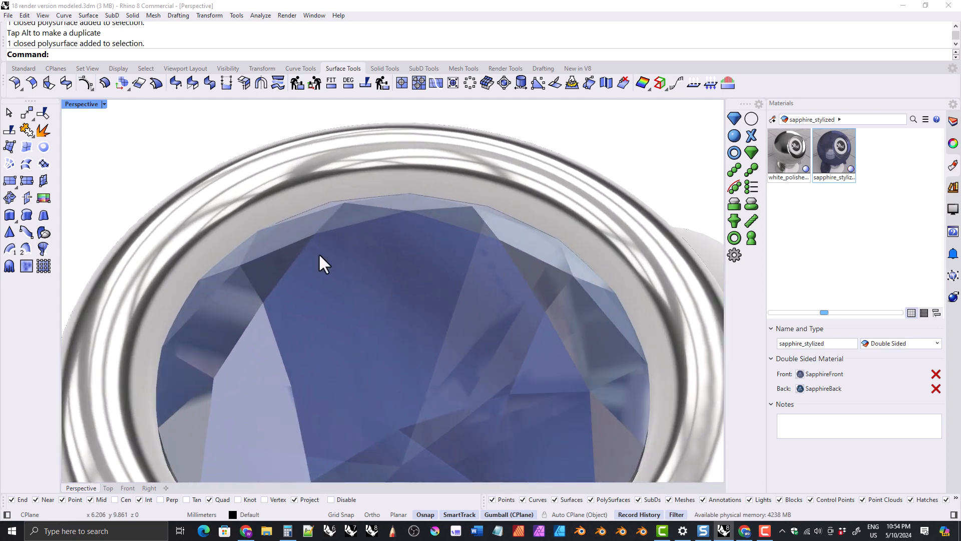
{"action": "left_click", "coordinate": [127, 488]}
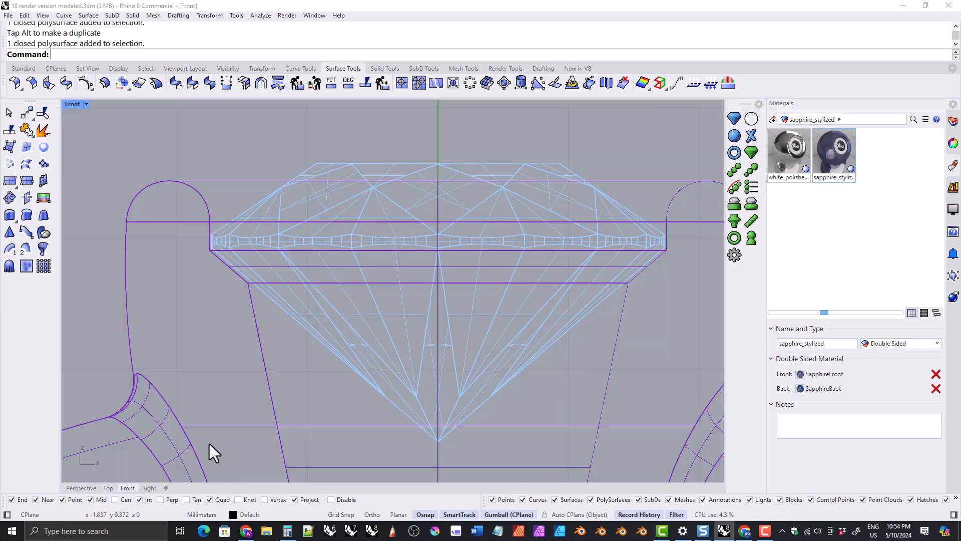
{"action": "scroll", "coordinate": [200, 210], "scroll_direction": "up", "scroll_amount": 2}
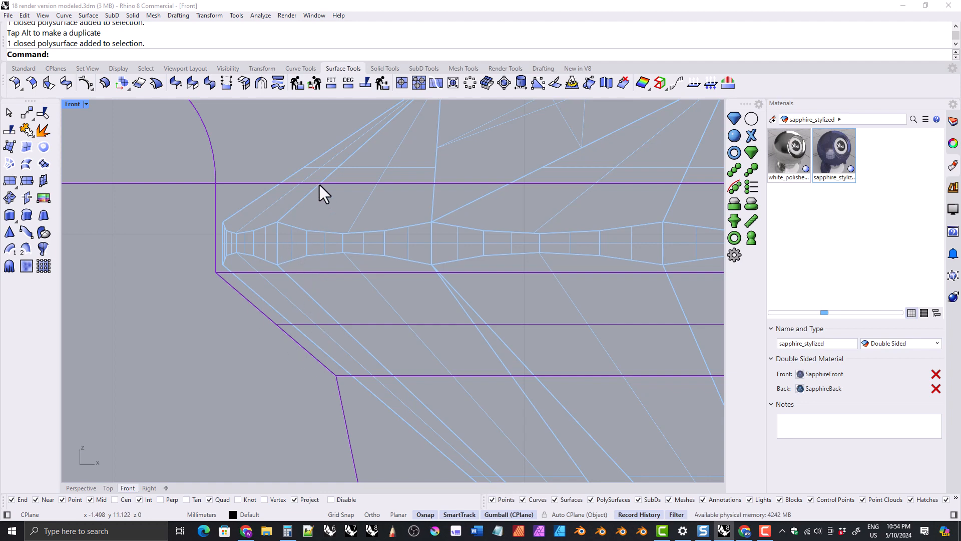
{"action": "scroll", "coordinate": [319, 185], "scroll_direction": "down", "scroll_amount": 5}
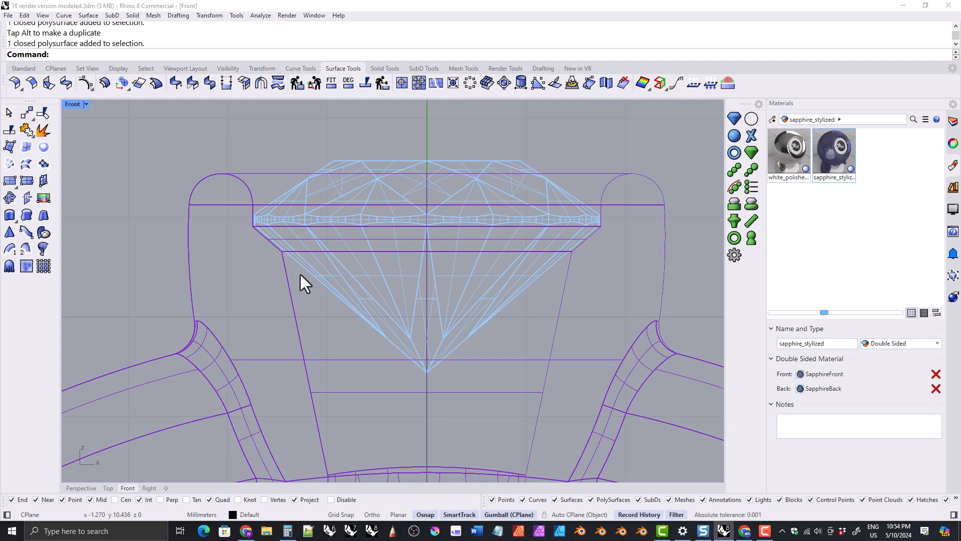
{"action": "left_click", "coordinate": [336, 296]}
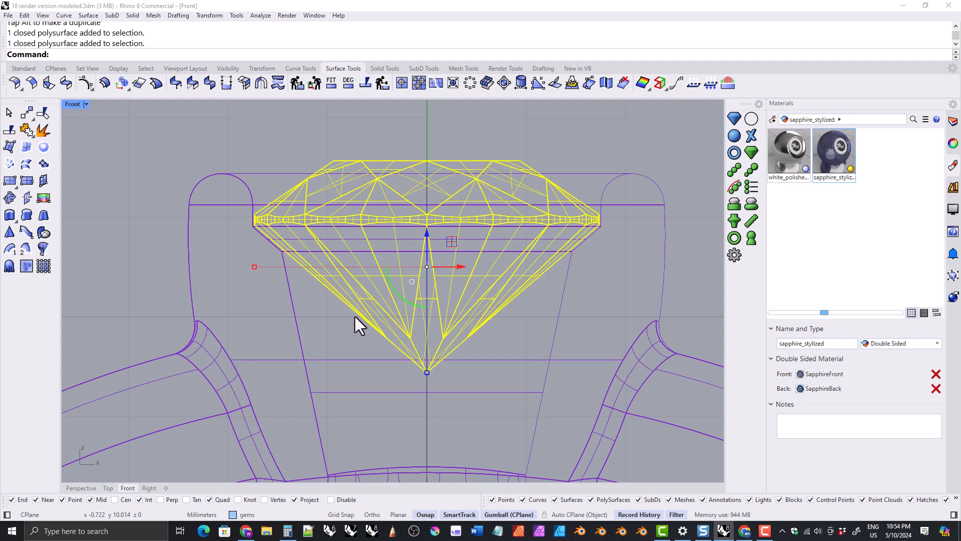
{"action": "left_click", "coordinate": [92, 487]}
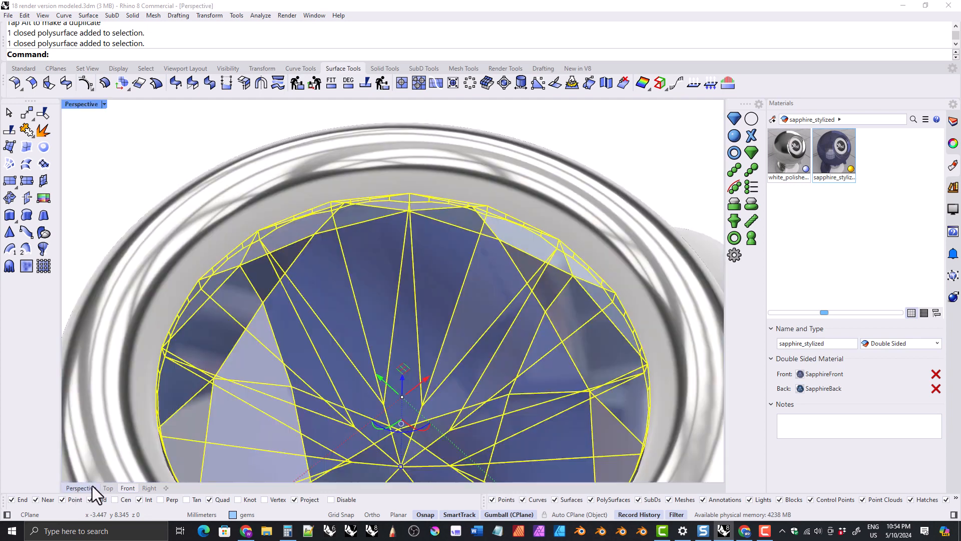
{"action": "left_click", "coordinate": [139, 166]}
{"action": "scroll", "coordinate": [357, 260], "scroll_direction": "down", "scroll_amount": 10}
{"action": "right_click_drag", "start_coordinate": [357, 269], "coordinate": [323, 280]}
{"action": "right_click_drag", "start_coordinate": [323, 280], "coordinate": [381, 265], "text": "shift"}
{"action": "right_click_drag", "start_coordinate": [381, 264], "coordinate": [409, 274]}
{"action": "scroll", "coordinate": [390, 275], "scroll_direction": "down", "scroll_amount": 5}
{"action": "scroll", "coordinate": [405, 282], "scroll_direction": "down", "scroll_amount": 2}
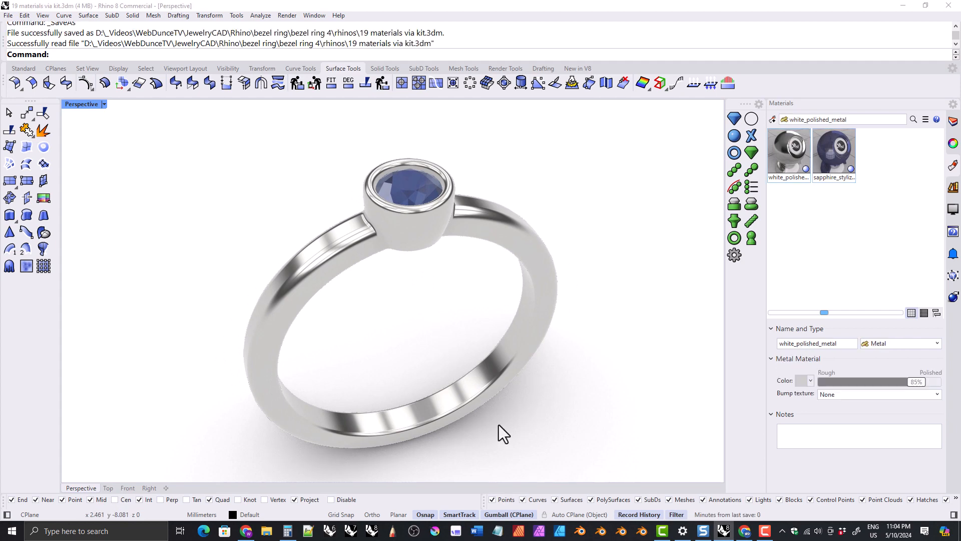
Step: Delete the white_polished_metal and sapphire_stylized materials from the model
{"action": "right_click_drag", "start_coordinate": [469, 226], "coordinate": [485, 272]}
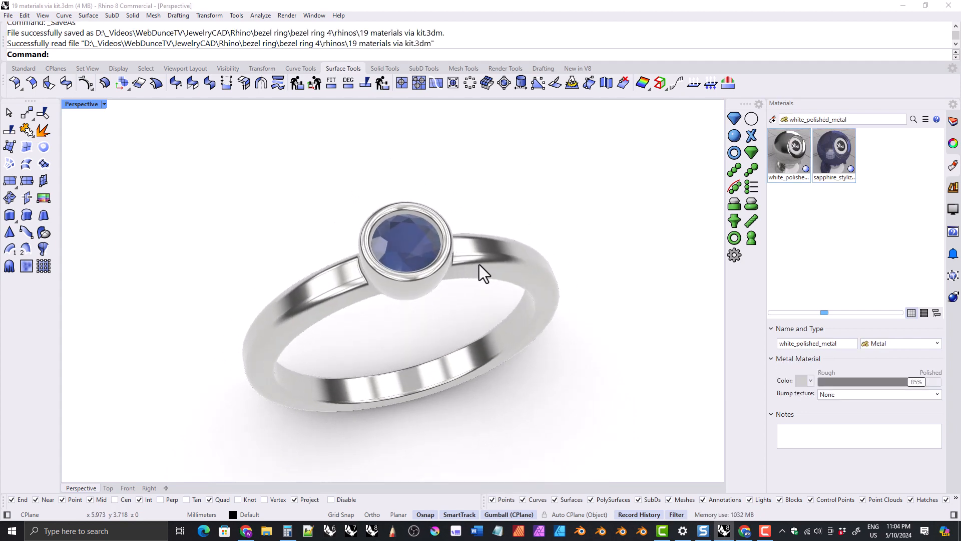
{"action": "left_click", "coordinate": [834, 152], "text": "ctrl"}
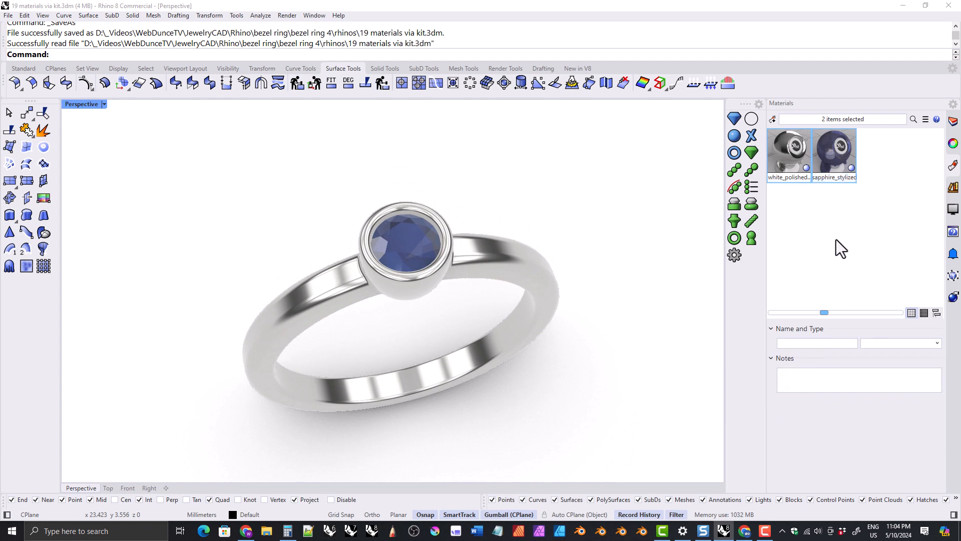
{"action": "key", "text": "Delete"}
{"action": "left_click", "coordinate": [529, 287]}
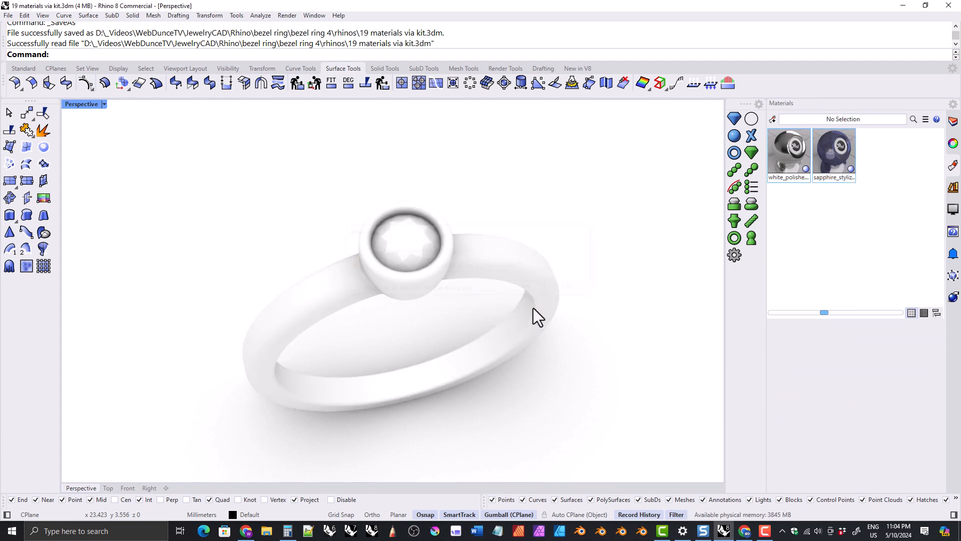
Step: Create a new Metal material and apply it to the ring body
{"action": "right_click_drag", "start_coordinate": [531, 313], "coordinate": [428, 286]}
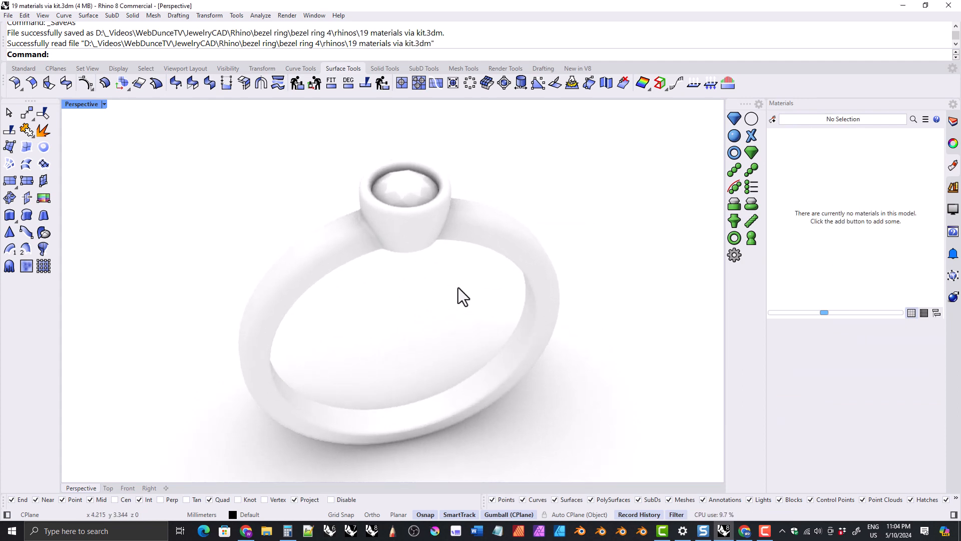
{"action": "left_click", "coordinate": [772, 120]}
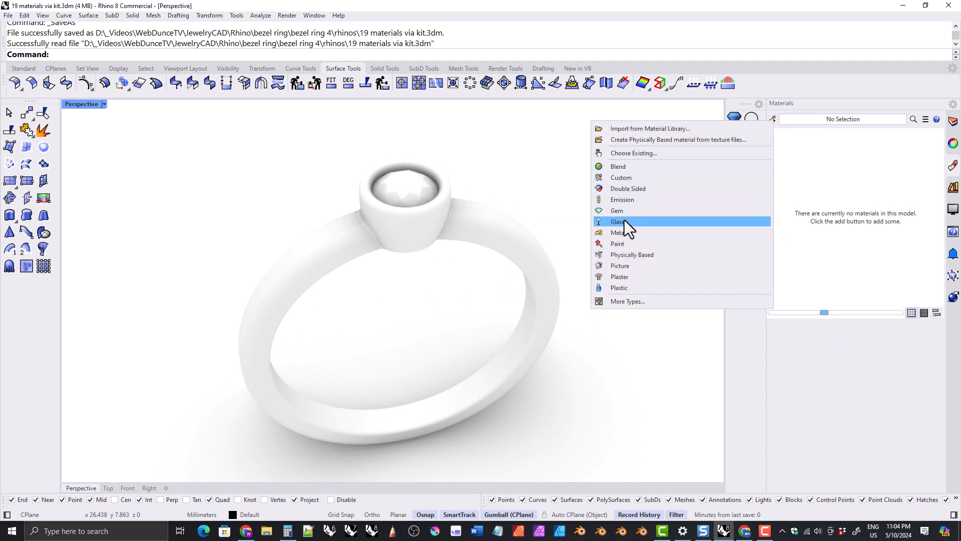
{"action": "left_click", "coordinate": [621, 234]}
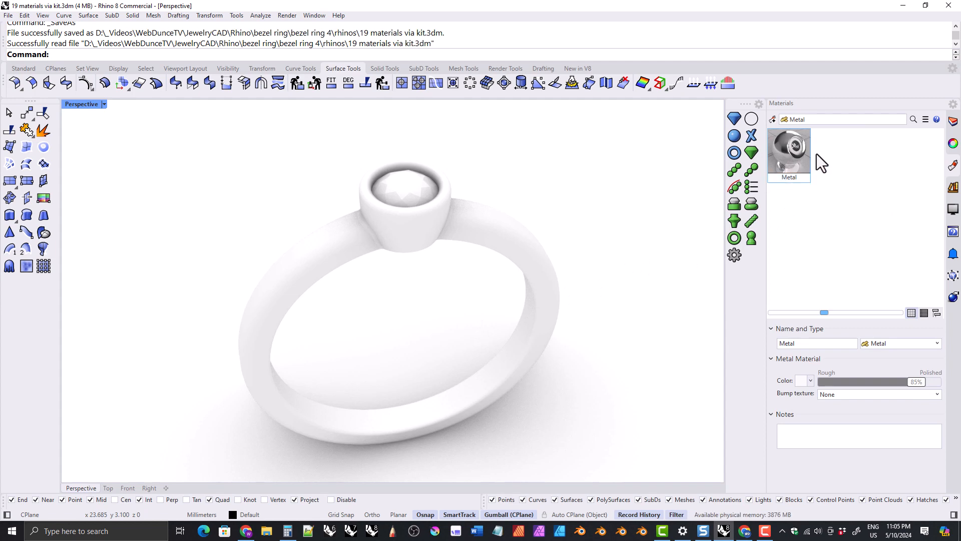
{"action": "left_click_drag", "start_coordinate": [791, 149], "coordinate": [508, 217]}
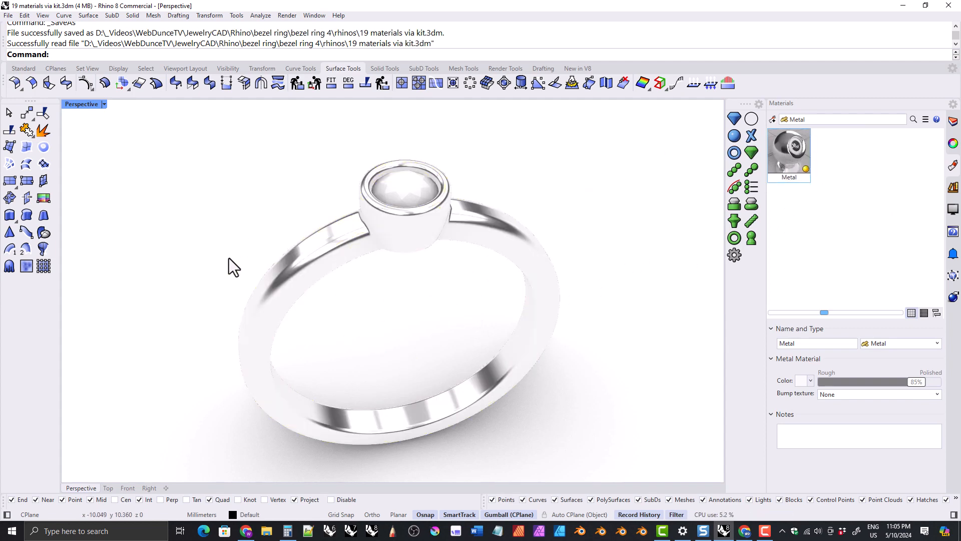
Step: Set the Metal material's color to the predefined Silver
{"action": "right_click_drag", "start_coordinate": [230, 258], "coordinate": [402, 309]}
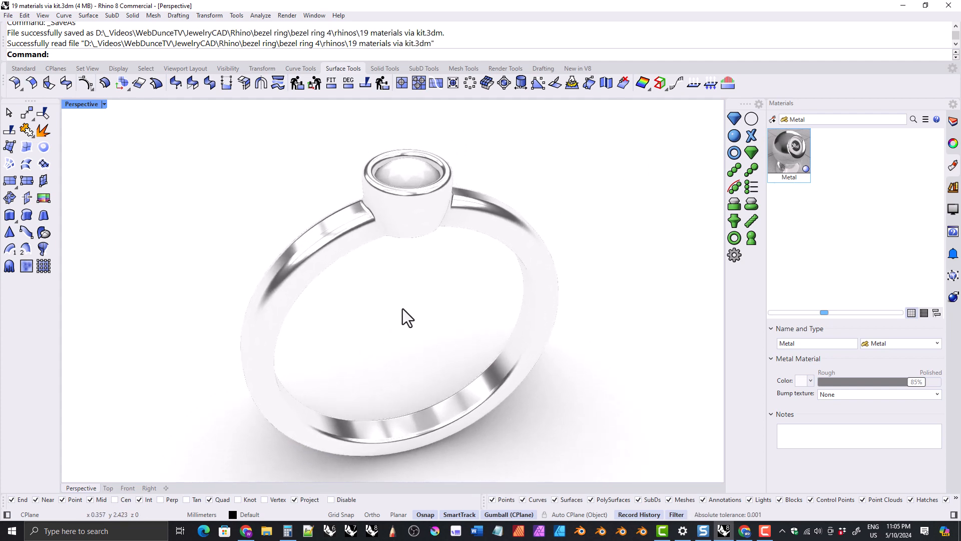
{"action": "left_click", "coordinate": [801, 383]}
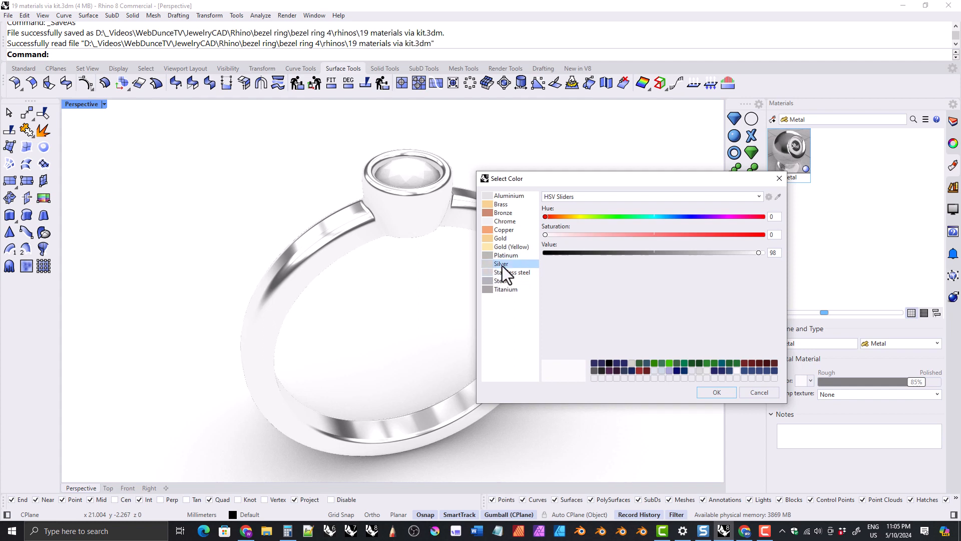
{"action": "left_click", "coordinate": [575, 197]}
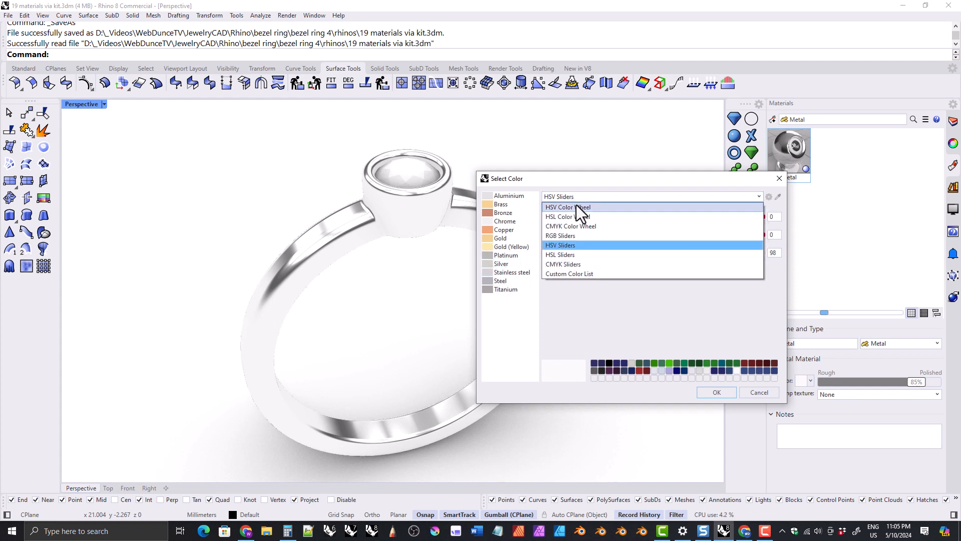
{"action": "left_click", "coordinate": [565, 275]}
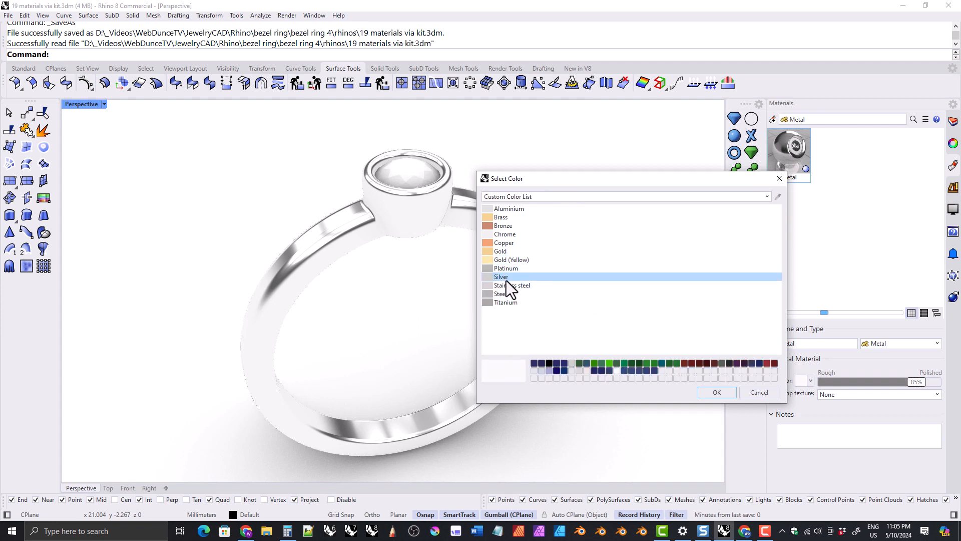
{"action": "left_click", "coordinate": [500, 199]}
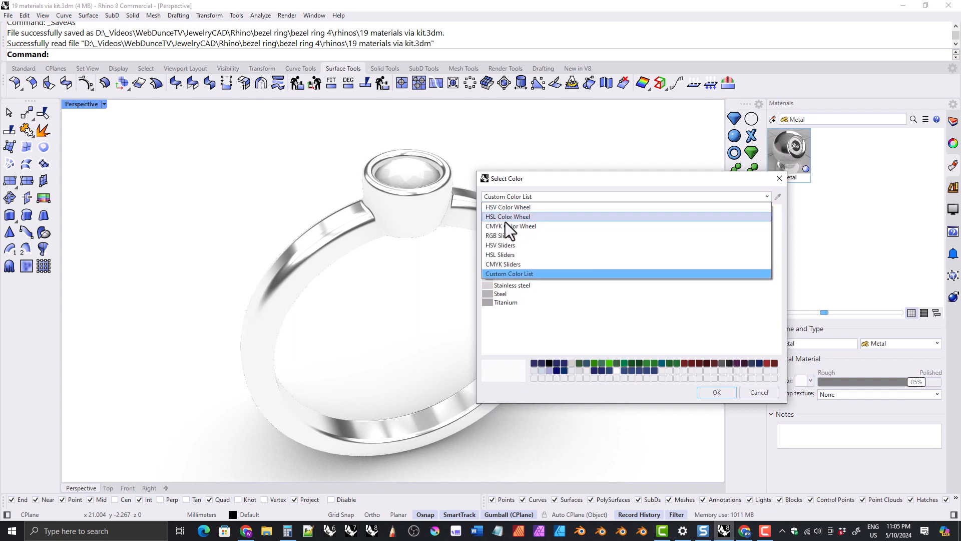
{"action": "left_click", "coordinate": [503, 245]}
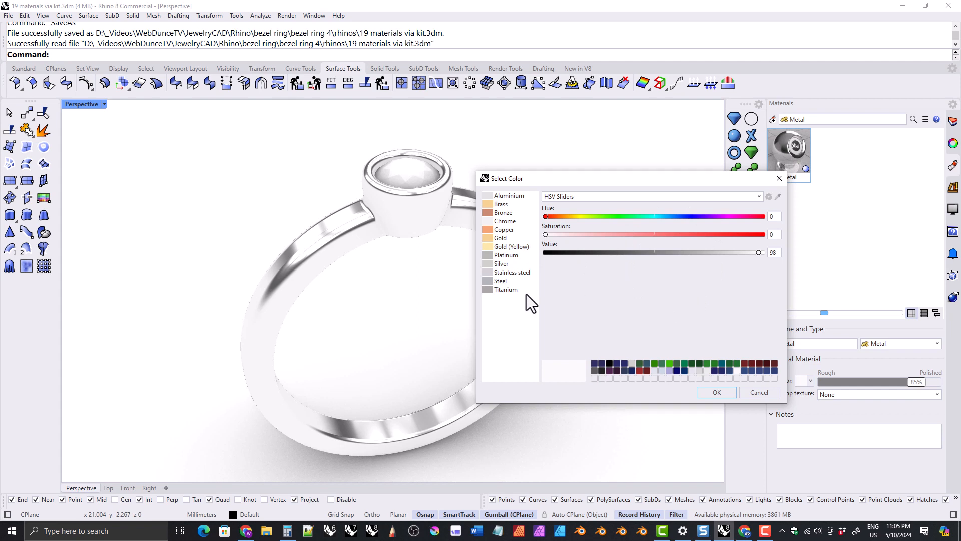
{"action": "left_click", "coordinate": [499, 266]}
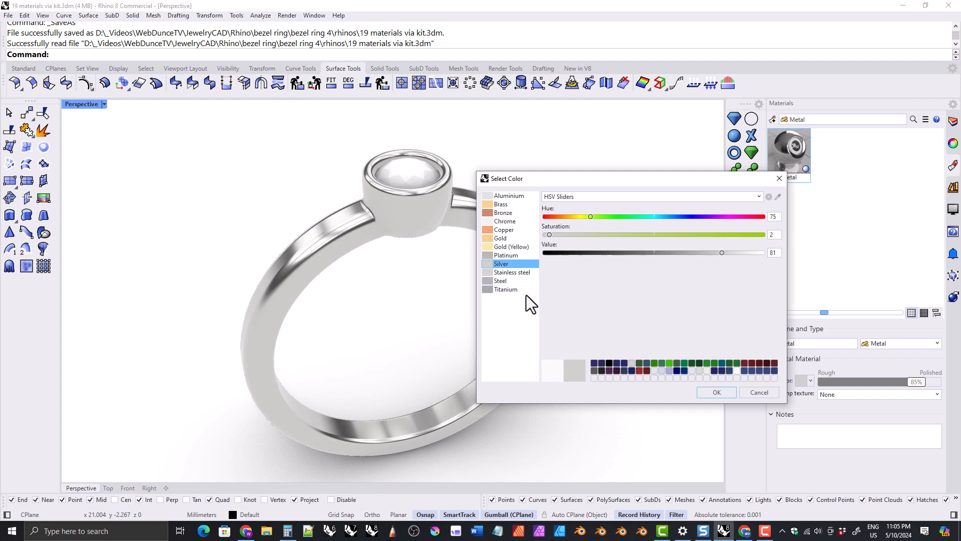
{"action": "left_click", "coordinate": [717, 392]}
Step: Create a new Gem material of type Sapphire and apply it to the center gem
{"action": "right_click_drag", "start_coordinate": [463, 266], "coordinate": [396, 240]}
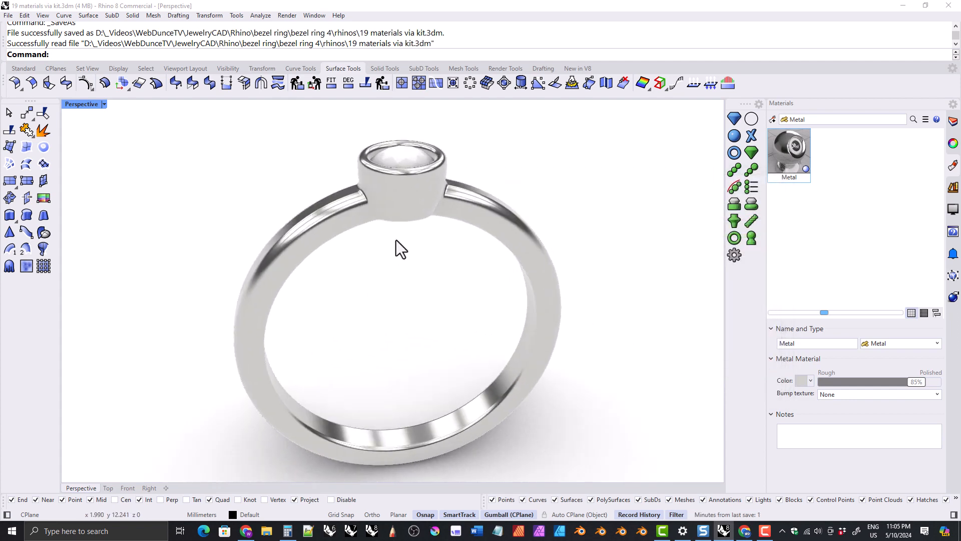
{"action": "mouse_move", "coordinate": [501, 254]}
{"action": "right_mouse_down"}
{"action": "mouse_move", "coordinate": [455, 242]}
{"action": "mouse_move", "coordinate": [443, 272]}
{"action": "right_mouse_up"}
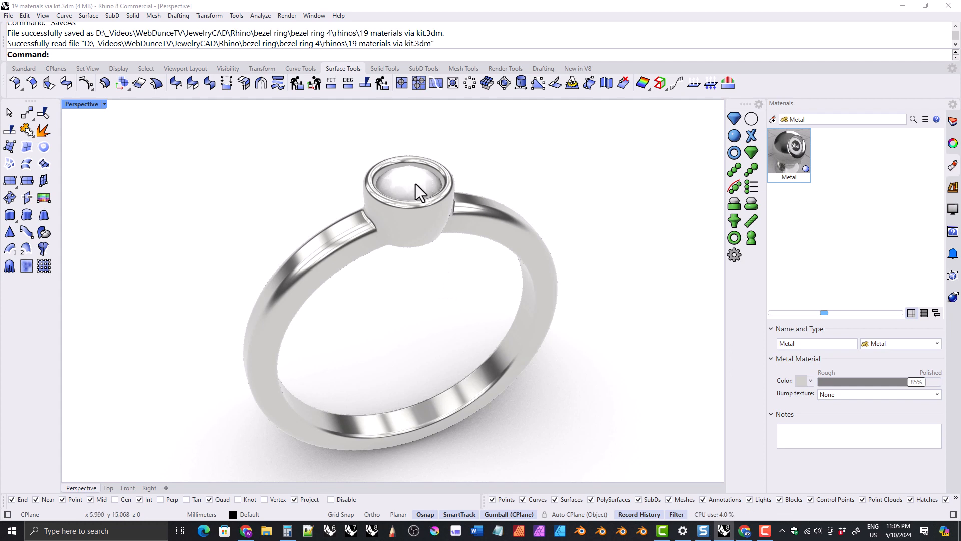
{"action": "left_click", "coordinate": [772, 120]}
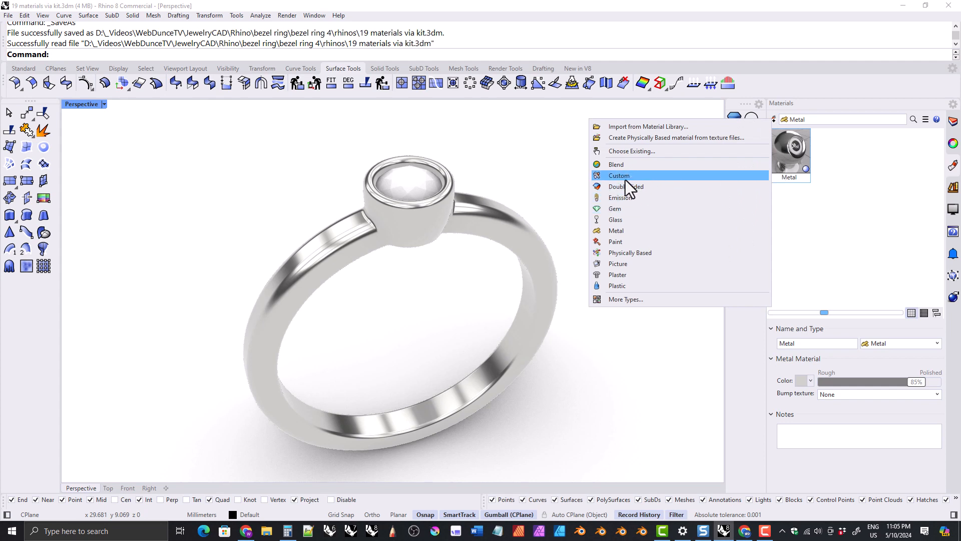
{"action": "left_click", "coordinate": [626, 209]}
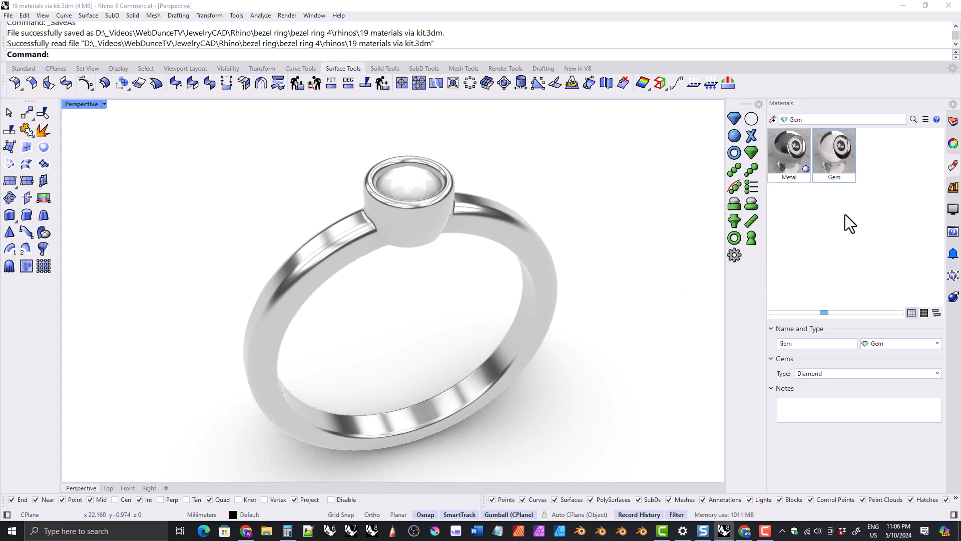
{"action": "left_click", "coordinate": [835, 374]}
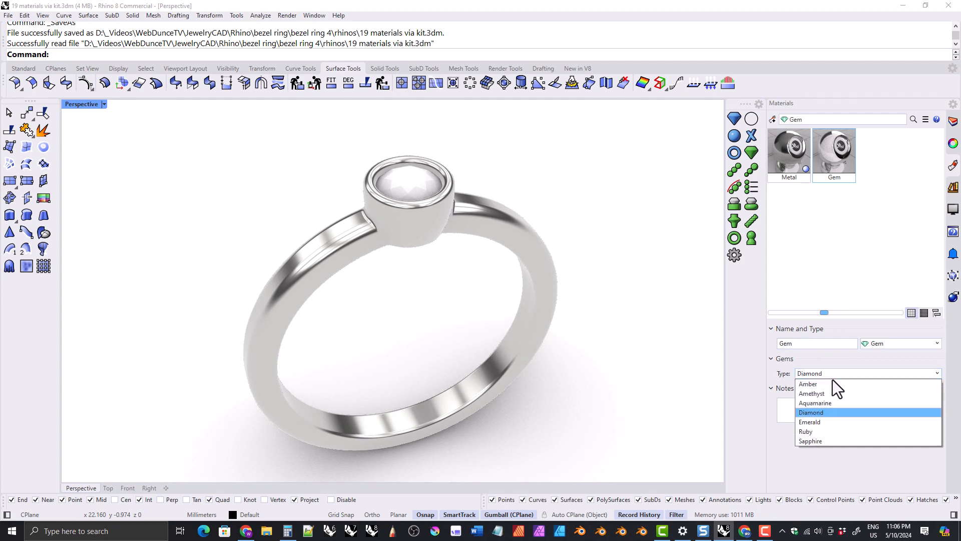
{"action": "left_click", "coordinate": [809, 440]}
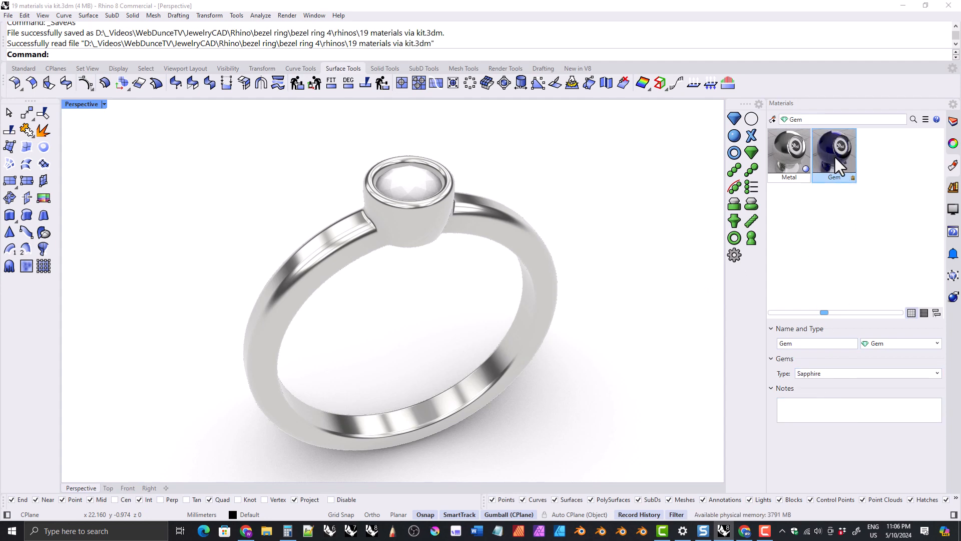
{"action": "left_click_drag", "start_coordinate": [839, 163], "coordinate": [432, 186]}
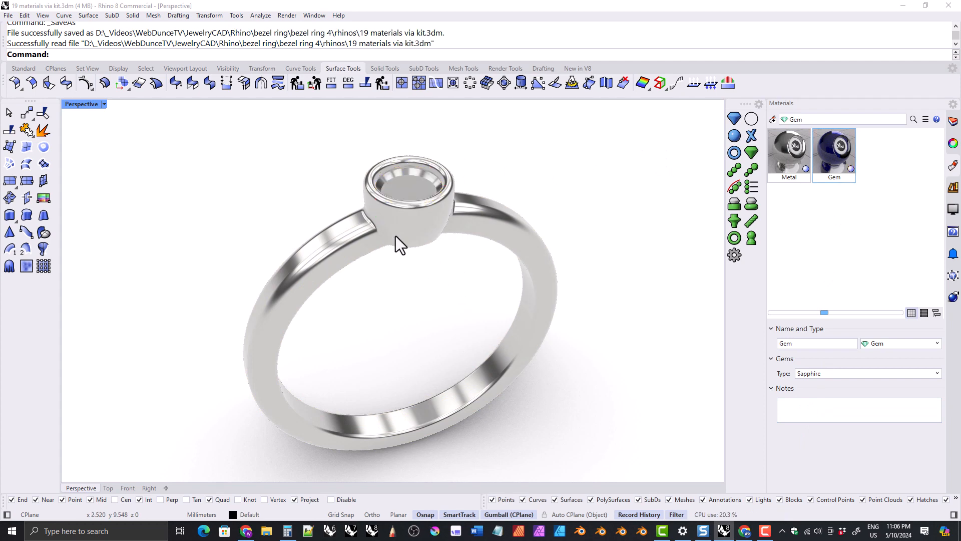
Step: Preview the sapphire gem in the Perspective viewport with the Raytraced display mode and return the viewport to Rendered
{"action": "mouse_move", "coordinate": [395, 236]}
{"action": "right_mouse_down"}
{"action": "mouse_move", "coordinate": [476, 215]}
{"action": "mouse_move", "coordinate": [310, 220]}
{"action": "mouse_move", "coordinate": [311, 232]}
{"action": "mouse_move", "coordinate": [447, 257]}
{"action": "mouse_move", "coordinate": [476, 248]}
{"action": "mouse_move", "coordinate": [412, 236]}
{"action": "right_mouse_up"}
{"action": "left_click", "coordinate": [104, 104]}
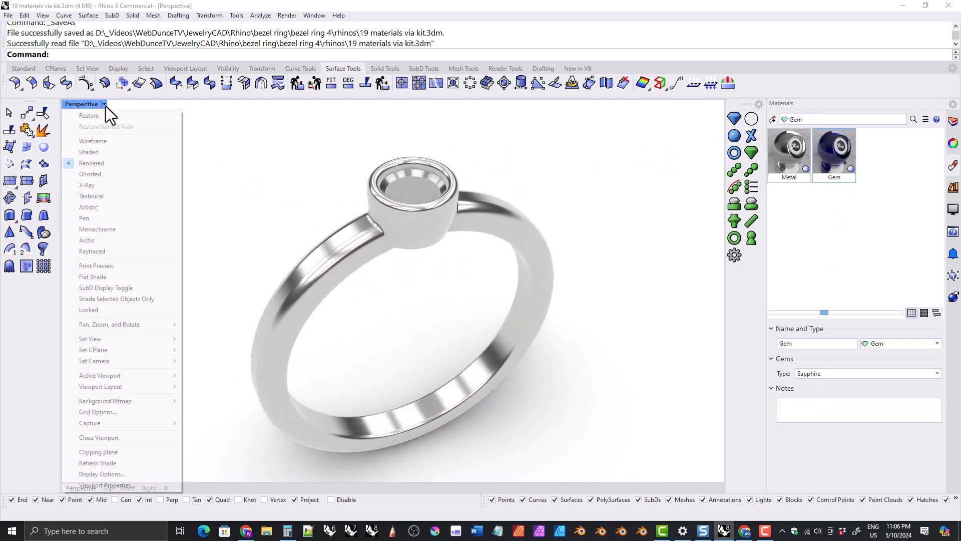
{"action": "left_click", "coordinate": [100, 251]}
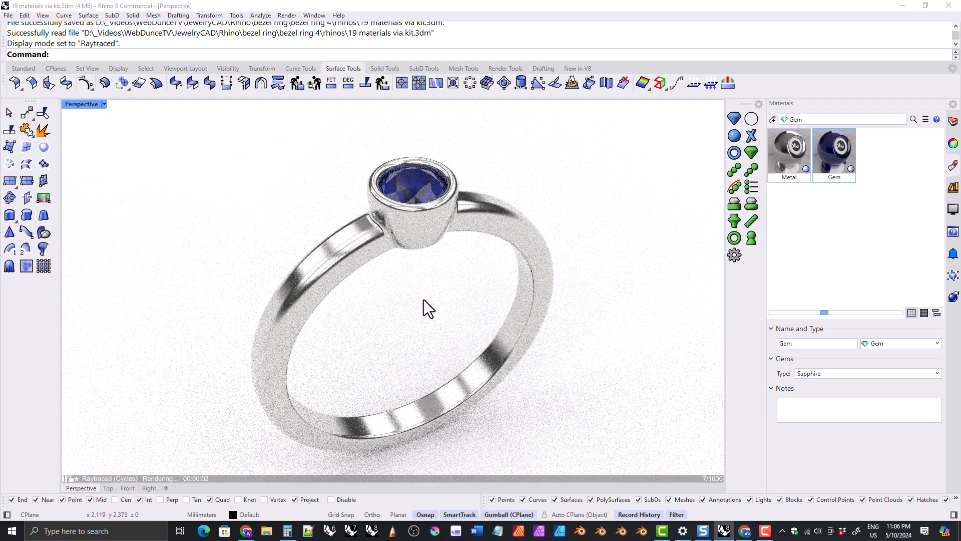
{"action": "mouse_move", "coordinate": [449, 266]}
{"action": "right_mouse_down"}
{"action": "mouse_move", "coordinate": [446, 285]}
{"action": "mouse_move", "coordinate": [437, 278]}
{"action": "right_mouse_up"}
{"action": "right_click_drag", "start_coordinate": [434, 314], "coordinate": [438, 290]}
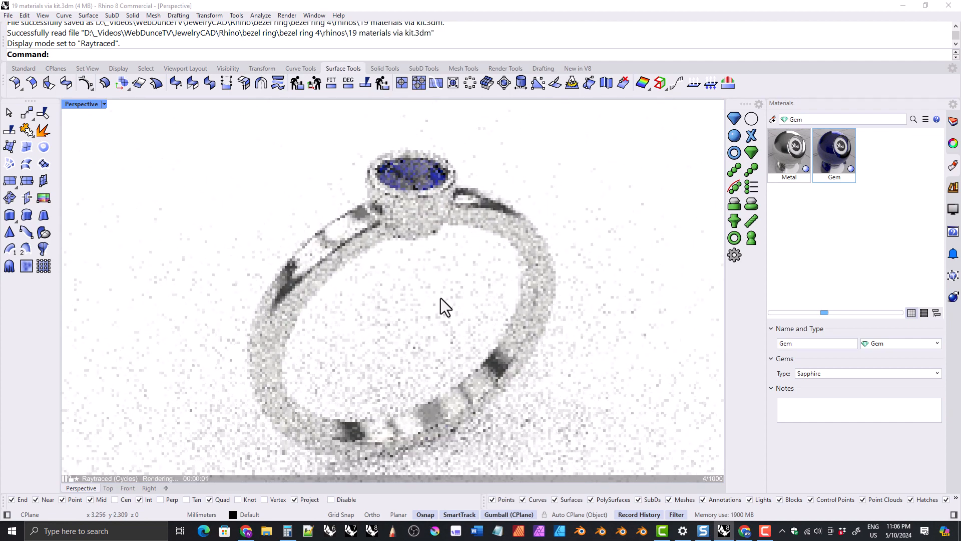
{"action": "left_click", "coordinate": [103, 105]}
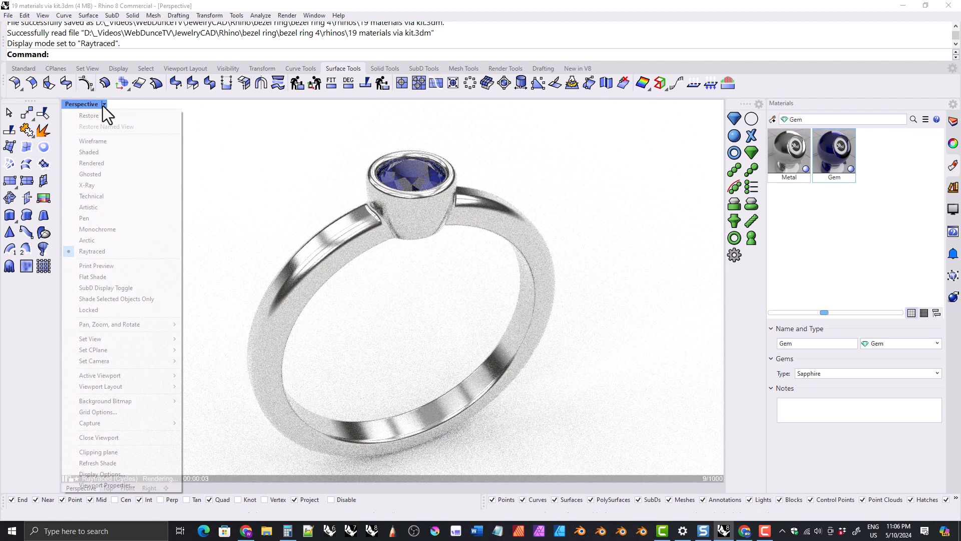
{"action": "left_click", "coordinate": [92, 163]}
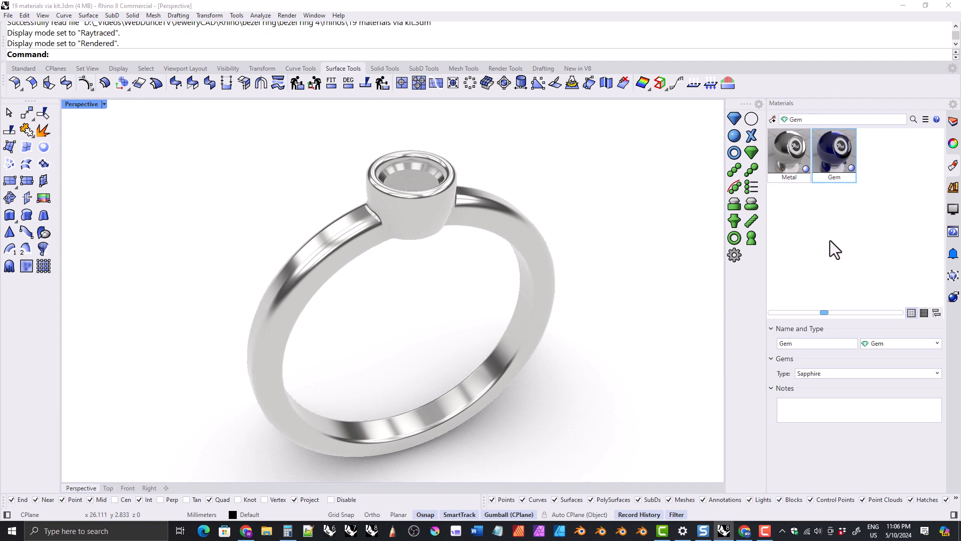
Step: Delete the sapphire Gem material and create a new Custom material in its place
{"action": "key", "text": "Delete"}
{"action": "left_click", "coordinate": [529, 287]}
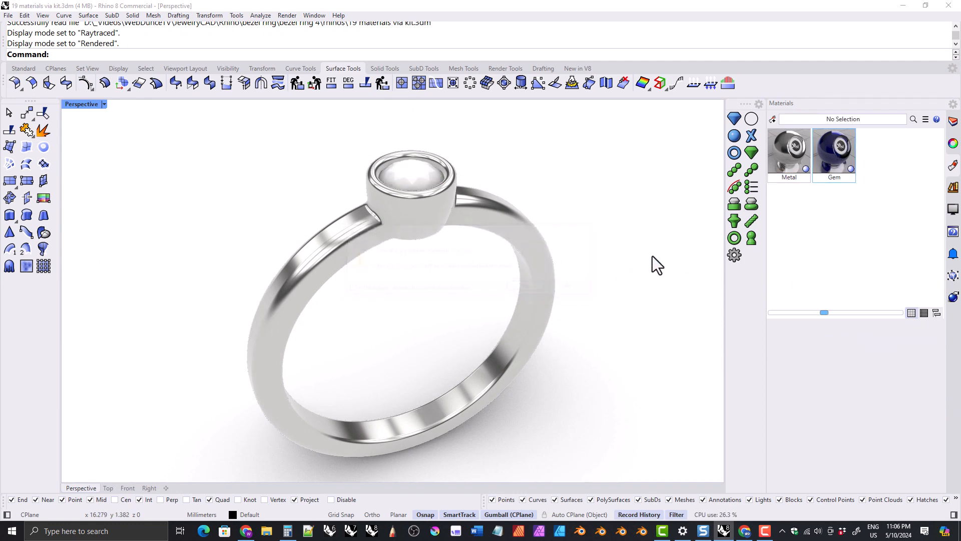
{"action": "left_click", "coordinate": [773, 120]}
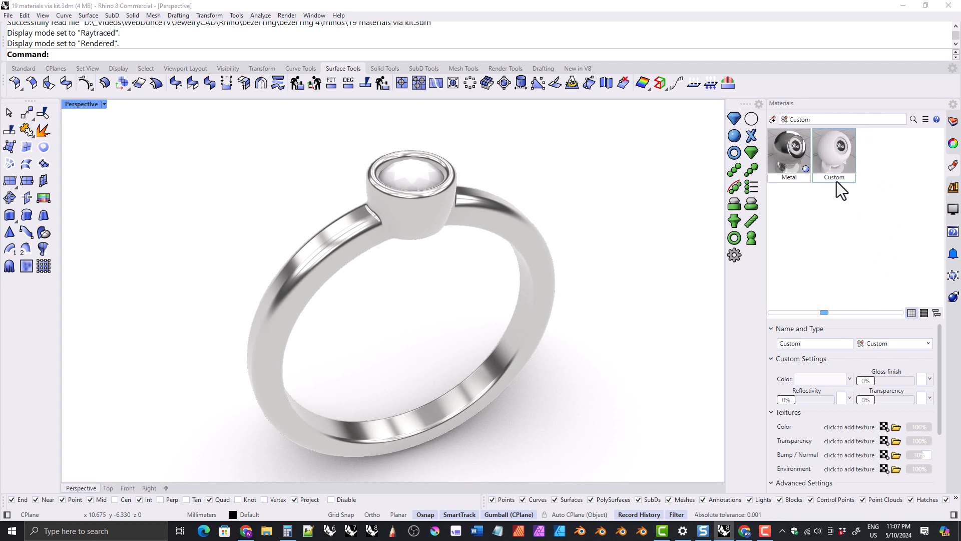
Step: Apply the Custom material to the center gem and set its reflectivity to 100%
{"action": "left_click_drag", "start_coordinate": [832, 161], "coordinate": [414, 175]}
{"action": "right_click_drag", "start_coordinate": [390, 163], "coordinate": [433, 200]}
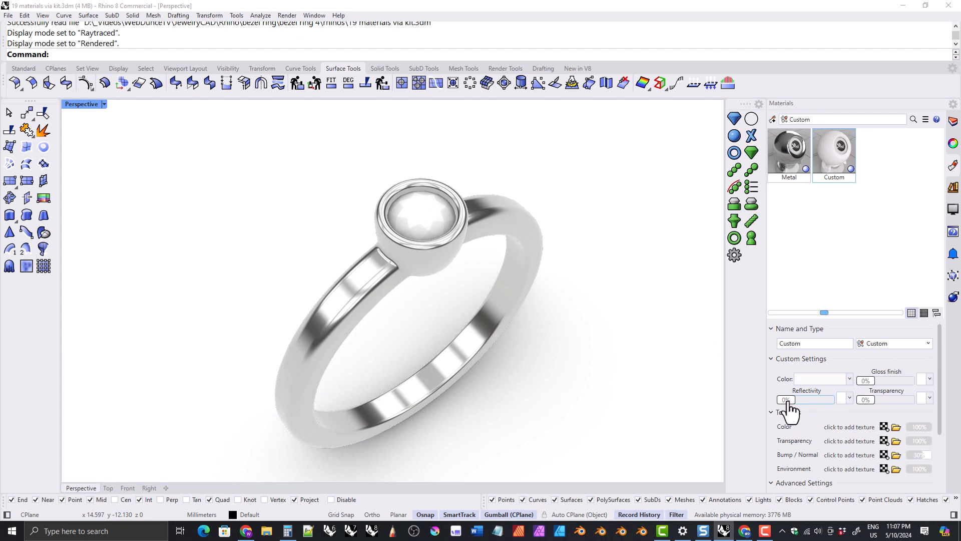
{"action": "left_click_drag", "start_coordinate": [789, 400], "coordinate": [836, 408]}
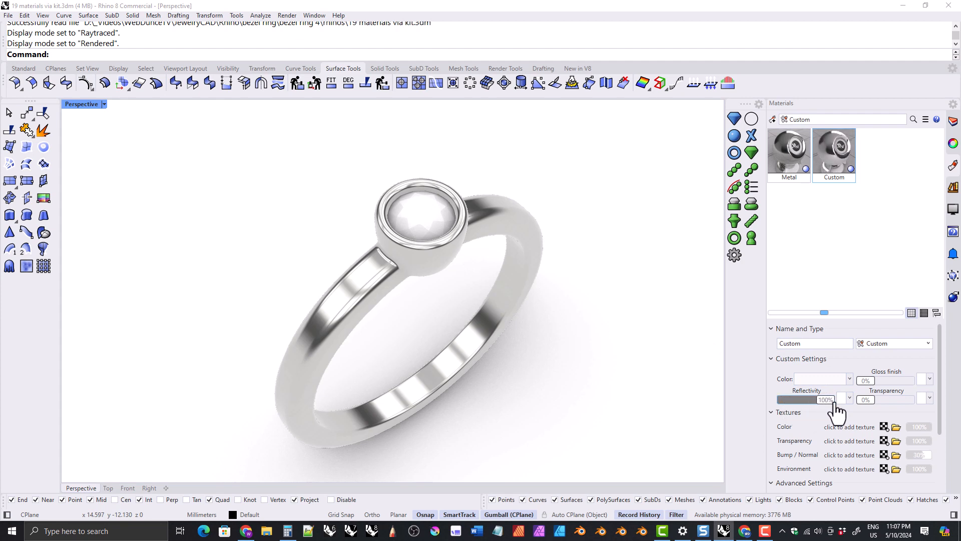
{"action": "right_click_drag", "start_coordinate": [516, 293], "coordinate": [473, 261]}
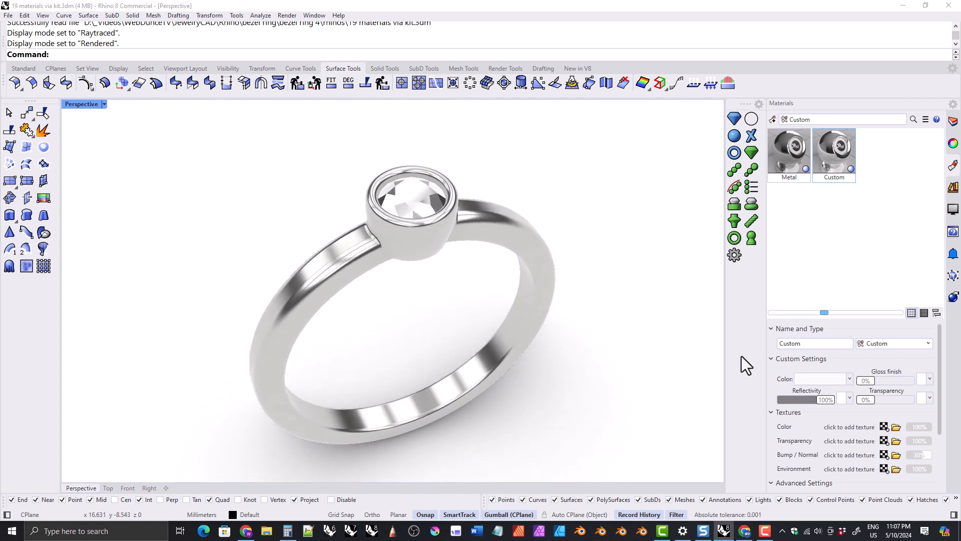
Step: Set the gem material's reflectivity color to hue 240, saturation 55 and value 50 using HSV Sliders
{"action": "left_click", "coordinate": [842, 400]}
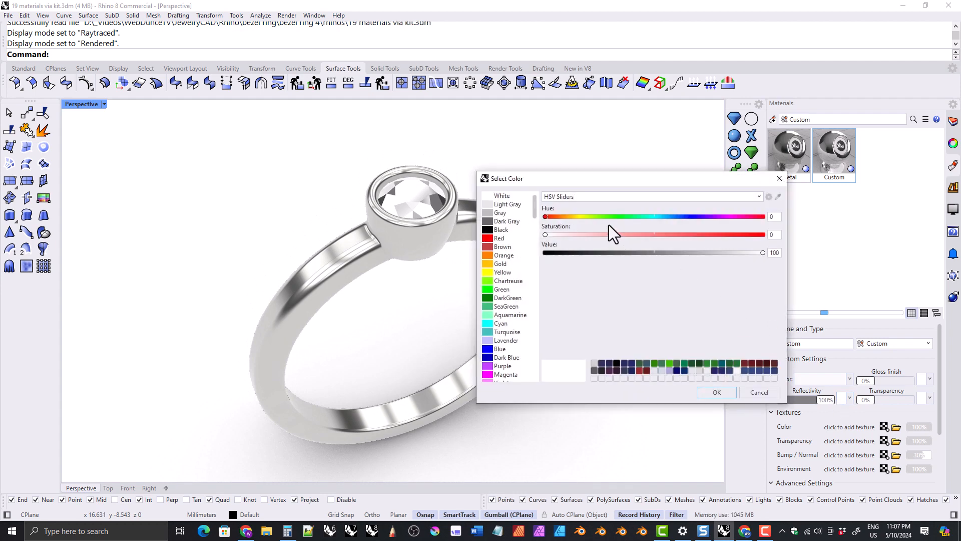
{"action": "left_click", "coordinate": [584, 197]}
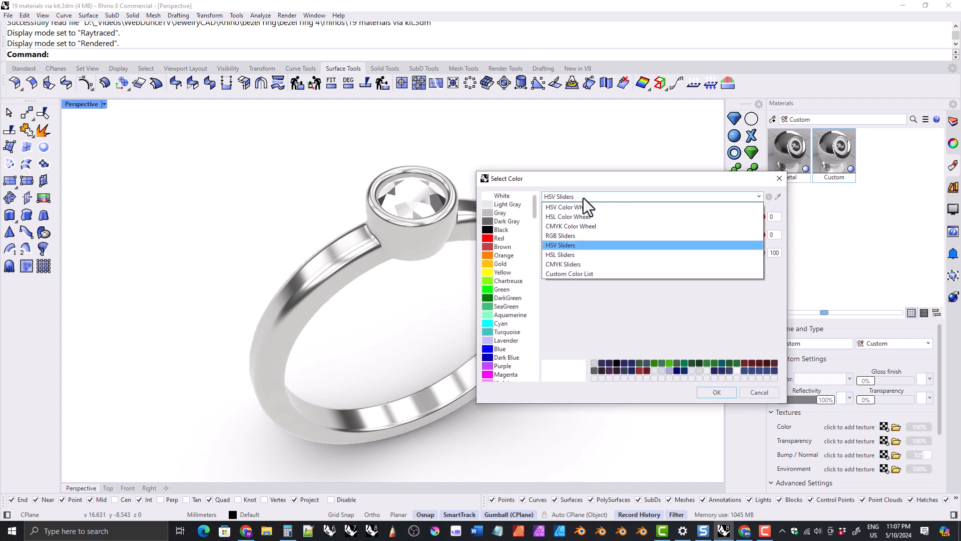
{"action": "left_click", "coordinate": [564, 246]}
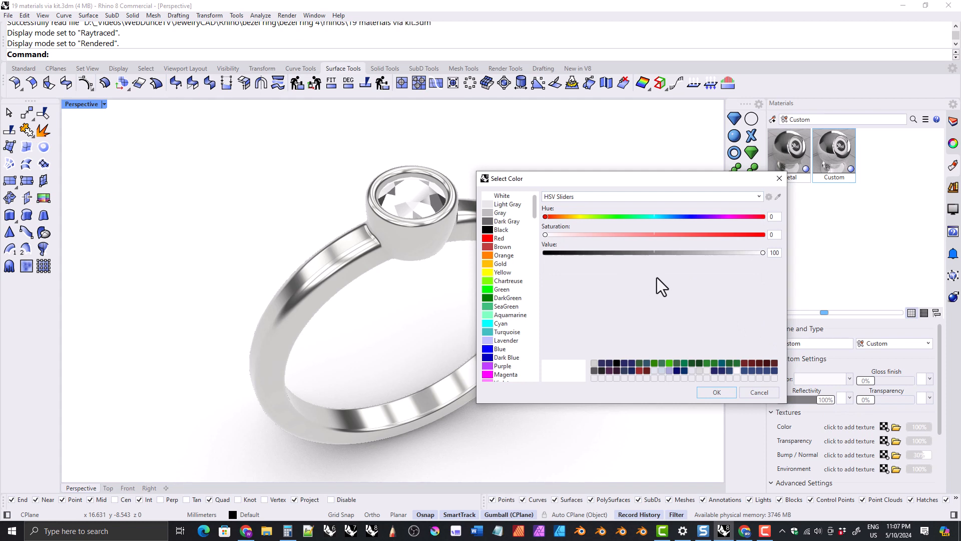
{"action": "left_click", "coordinate": [774, 218]}
{"action": "type", "text": "240"}
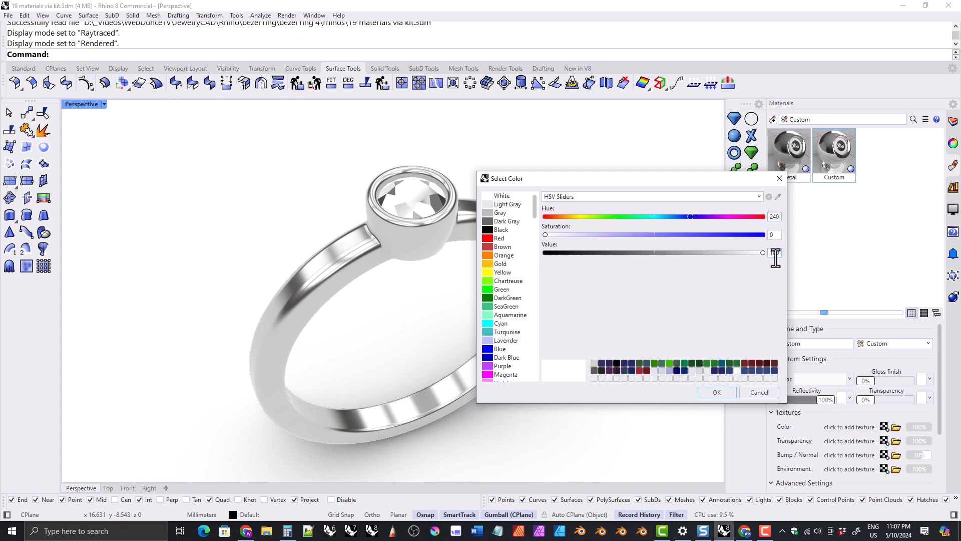
{"action": "left_click", "coordinate": [773, 236]}
{"action": "type", "text": "55"}
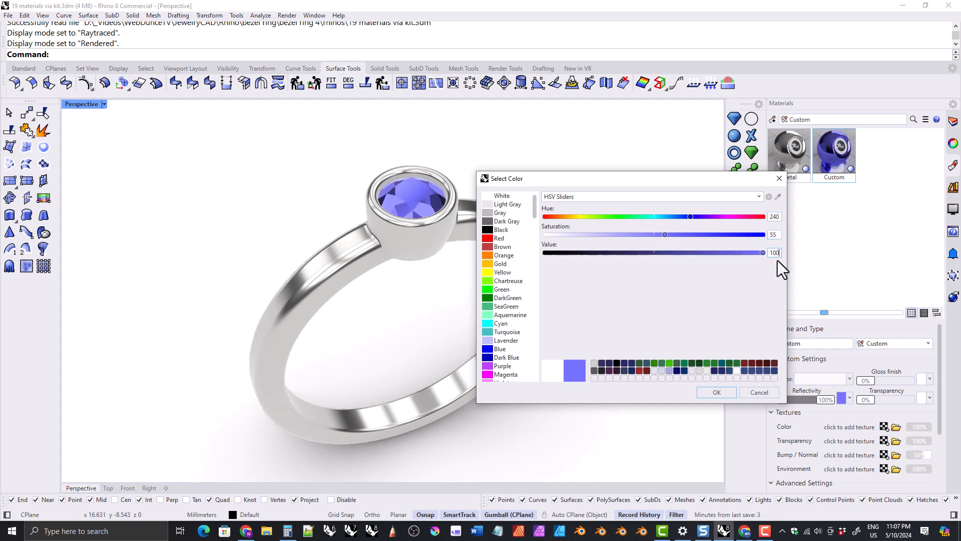
{"action": "left_click", "coordinate": [776, 252]}
{"action": "double_click", "coordinate": [775, 252]}
{"action": "type", "text": "50"}
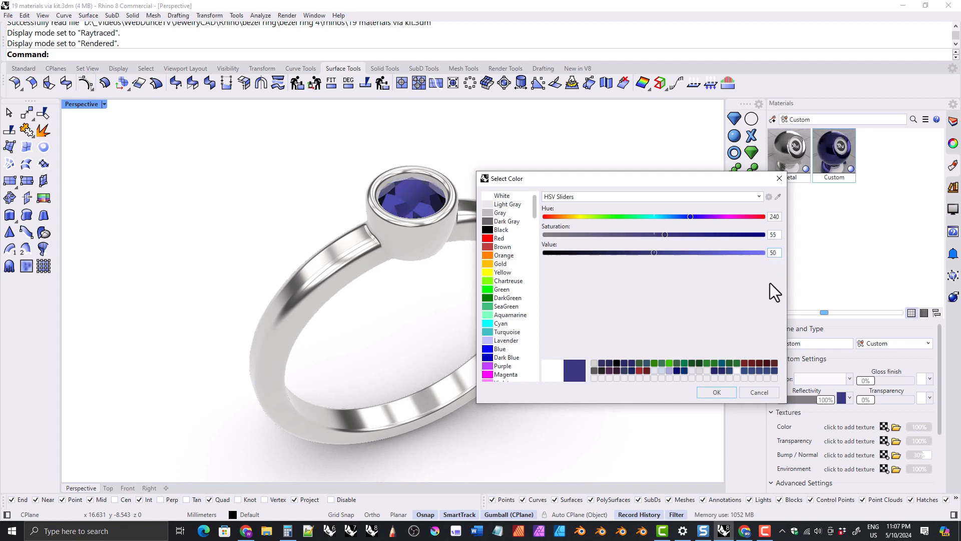
{"action": "left_click", "coordinate": [706, 392]}
Step: Set the Custom gem material's transparency to 7% and view the whole ring
{"action": "right_click_drag", "start_coordinate": [435, 254], "coordinate": [424, 274]}
{"action": "scroll", "coordinate": [417, 250], "scroll_direction": "up", "scroll_amount": 6}
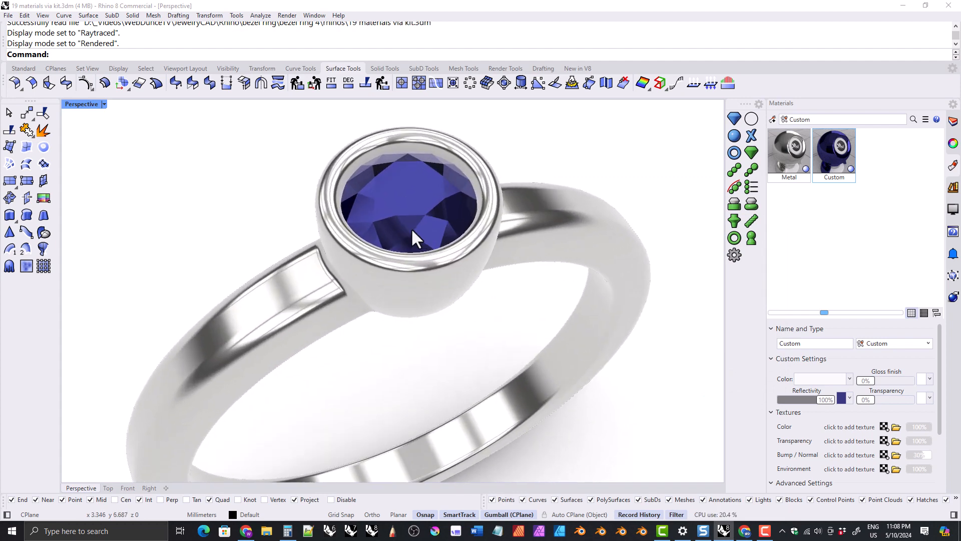
{"action": "right_click_drag", "start_coordinate": [413, 231], "coordinate": [459, 278]}
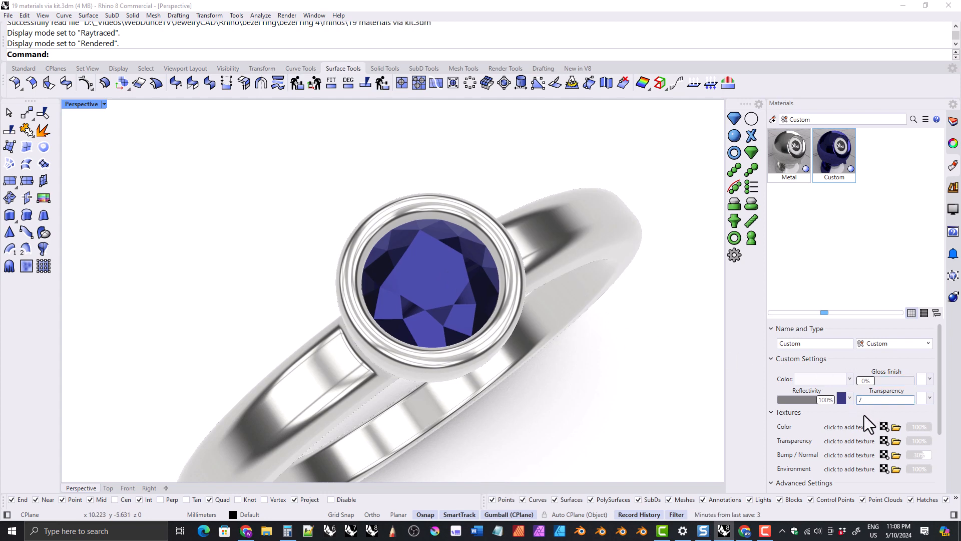
{"action": "type", "text": "7"}
{"action": "key", "text": "Return"}
{"action": "right_click_drag", "start_coordinate": [491, 307], "coordinate": [431, 294]}
{"action": "scroll", "coordinate": [444, 276], "scroll_direction": "down", "scroll_amount": 4}
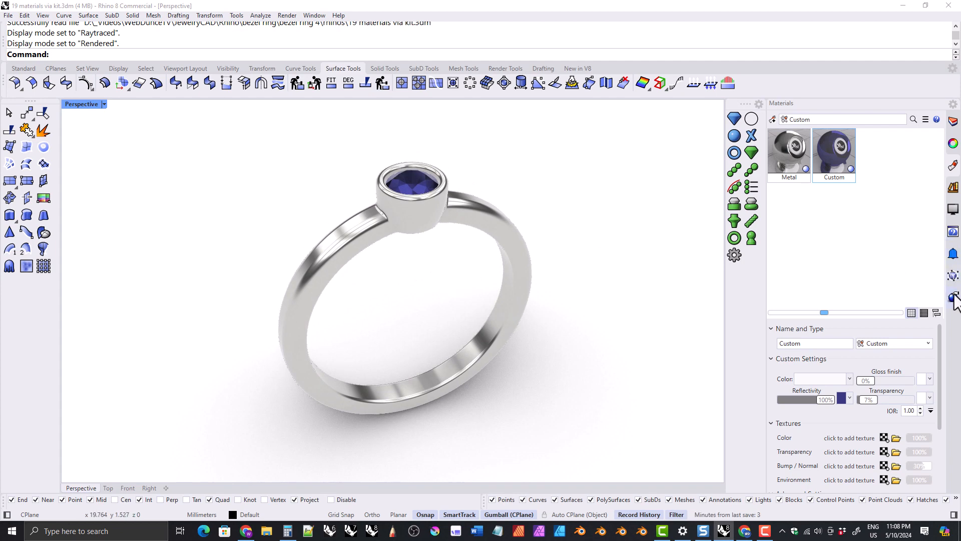
{"action": "left_click", "coordinate": [312, 16]}
{"action": "mouse_move", "coordinate": [327, 29]}
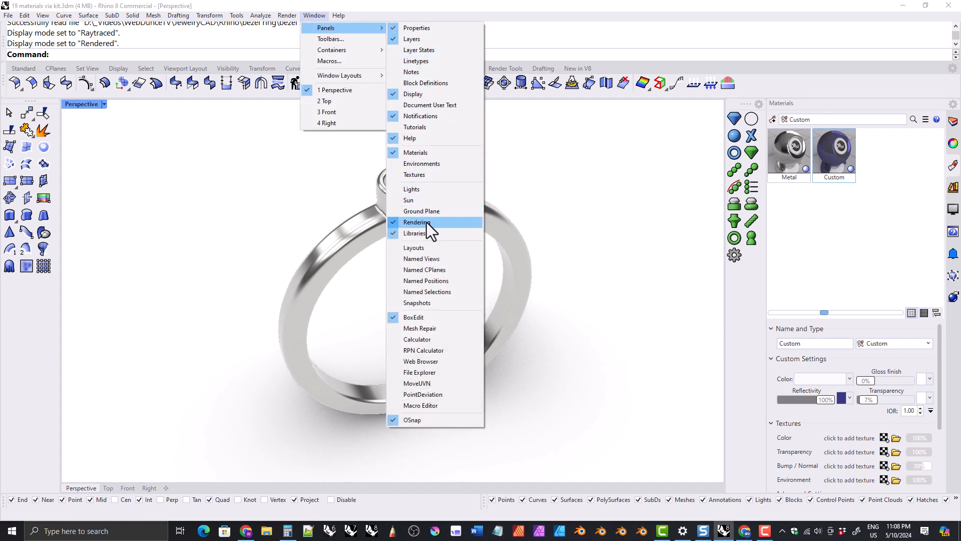
{"action": "left_click", "coordinate": [537, 198]}
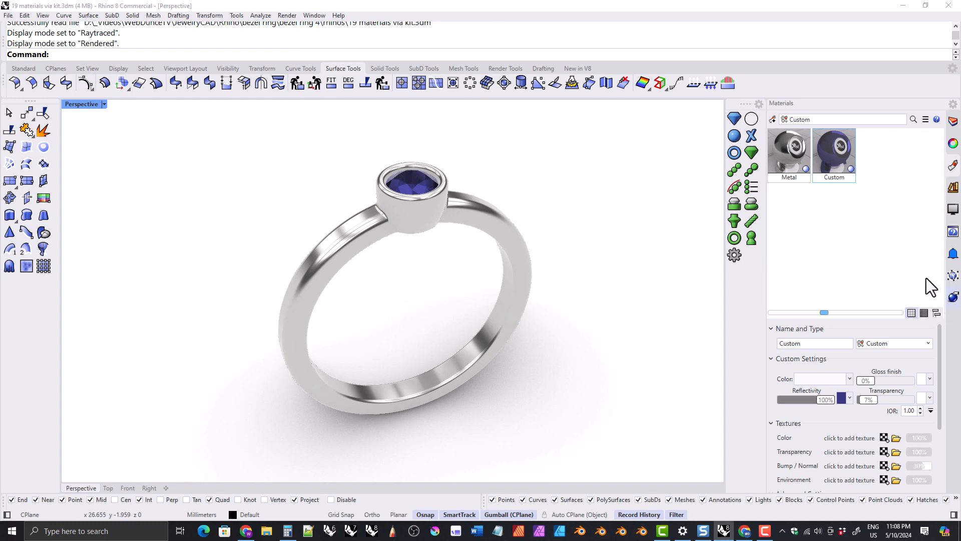
Step: Change the rendering background's solid color to a medium gray with an HSV value of 47
{"action": "left_click", "coordinate": [954, 297]}
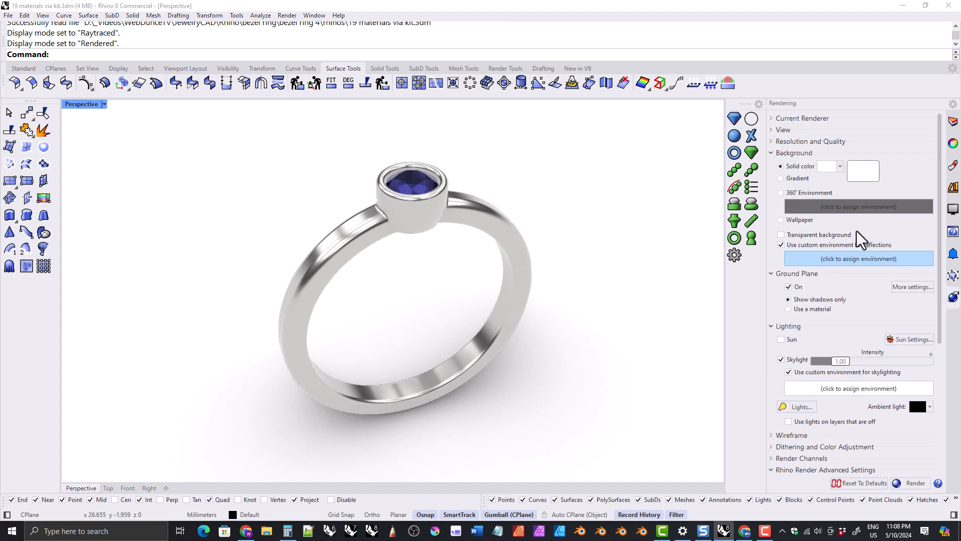
{"action": "left_click", "coordinate": [827, 168]}
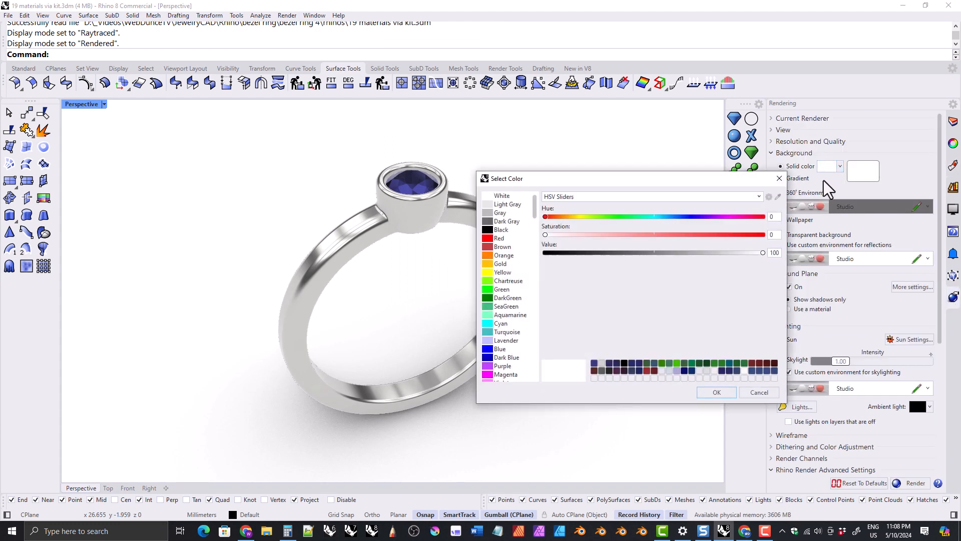
{"action": "left_click", "coordinate": [635, 253]}
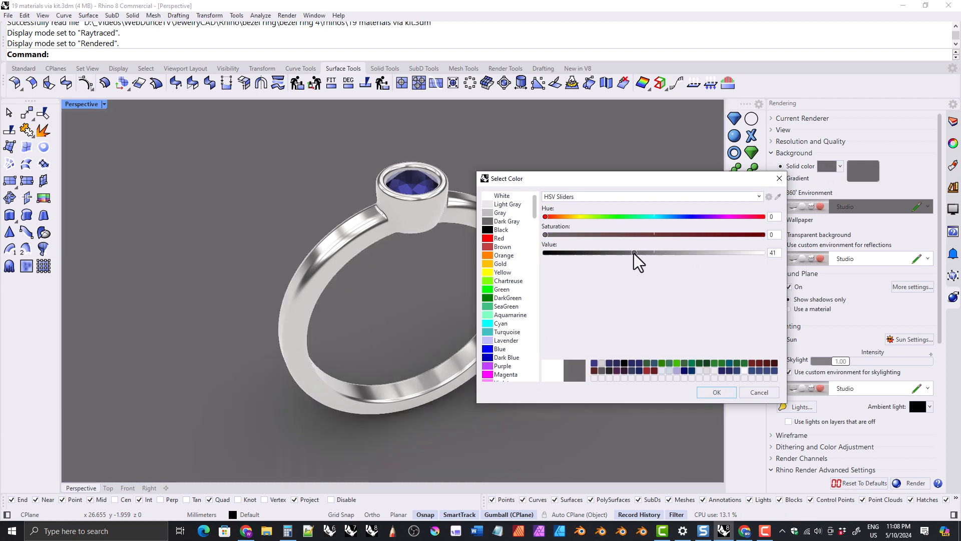
{"action": "left_click_drag", "start_coordinate": [634, 253], "coordinate": [647, 253]}
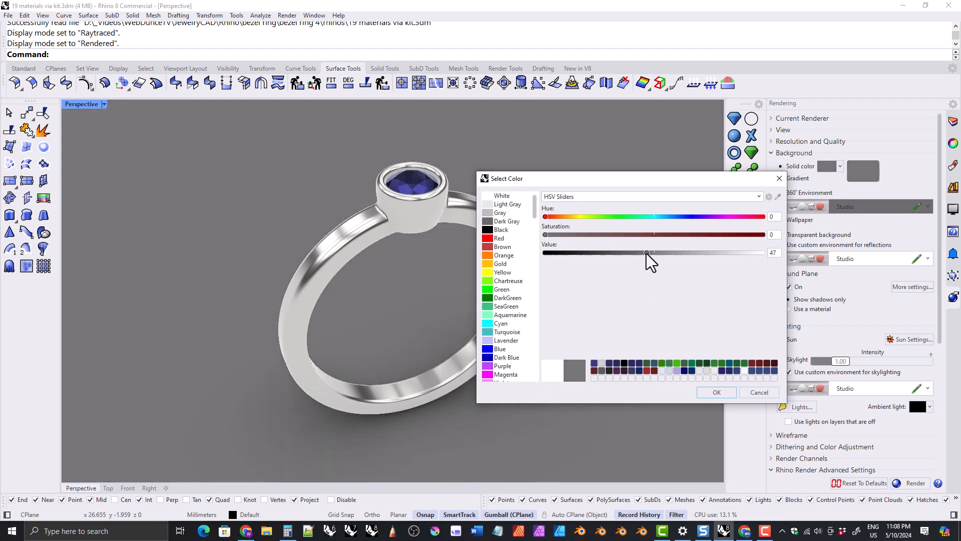
{"action": "left_click", "coordinate": [717, 393]}
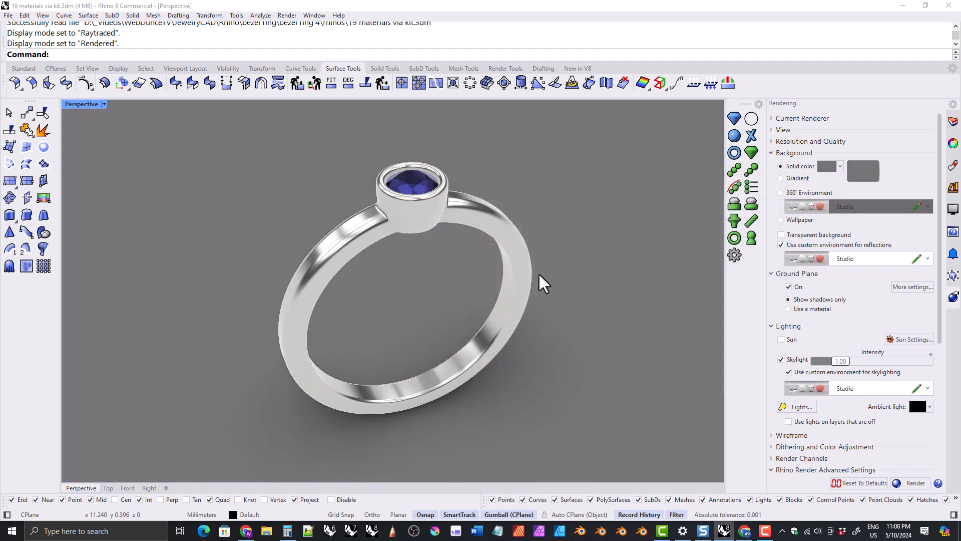
{"action": "right_click_drag", "start_coordinate": [442, 253], "coordinate": [425, 278]}
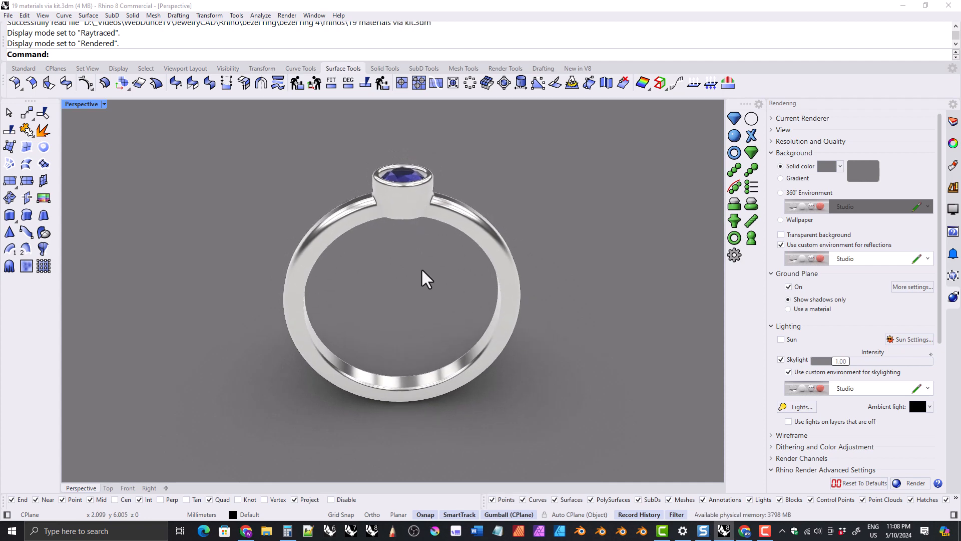